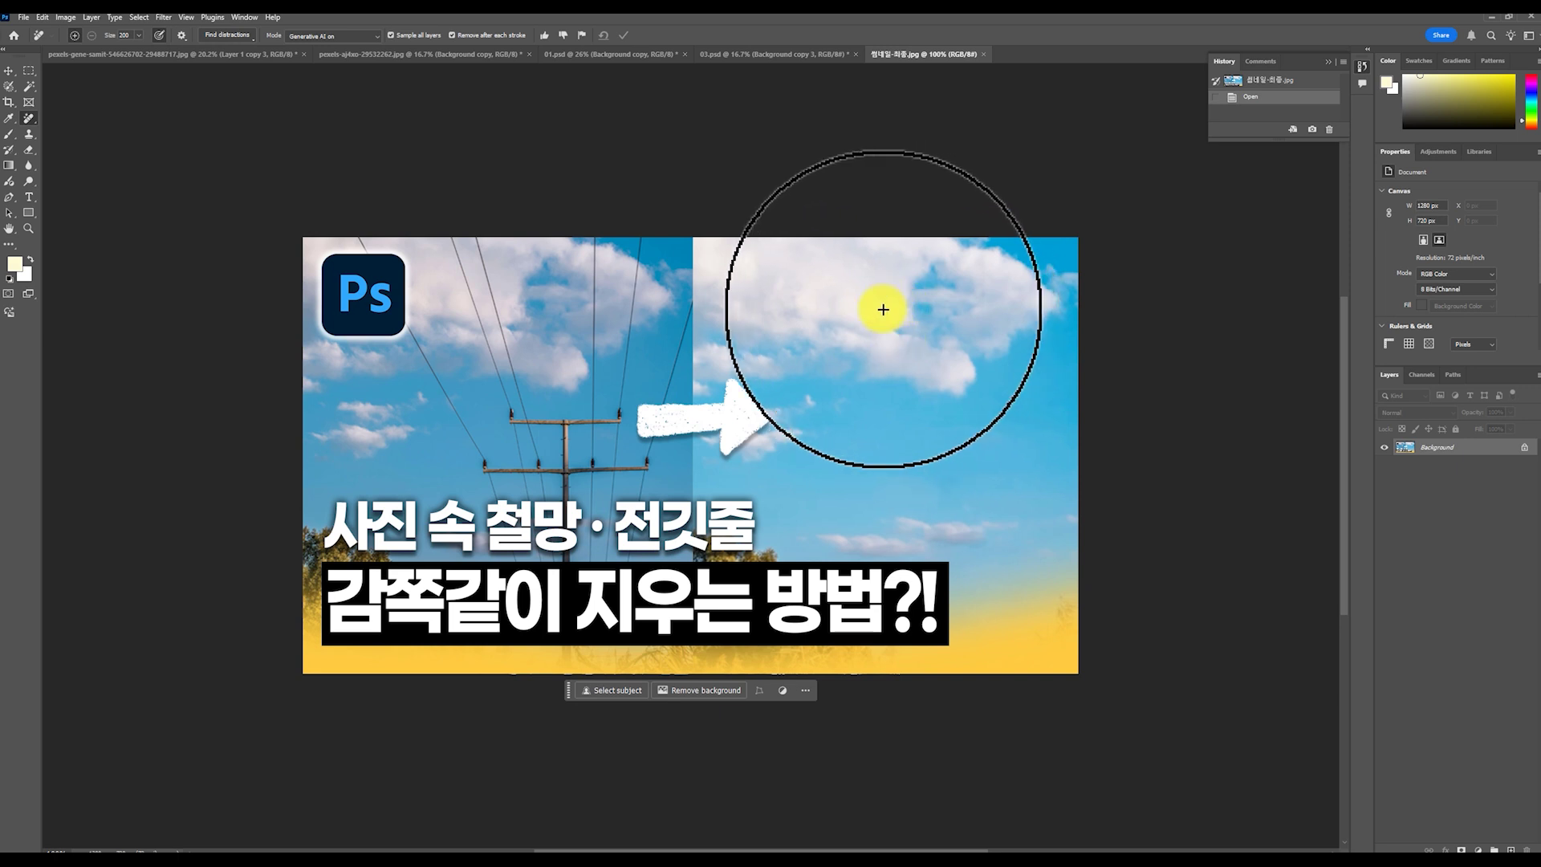
# Switch to the church photo and toggle its Background copy and Layer 1 layers to compare the retouched versions with the original
pyautogui.click(440, 55)
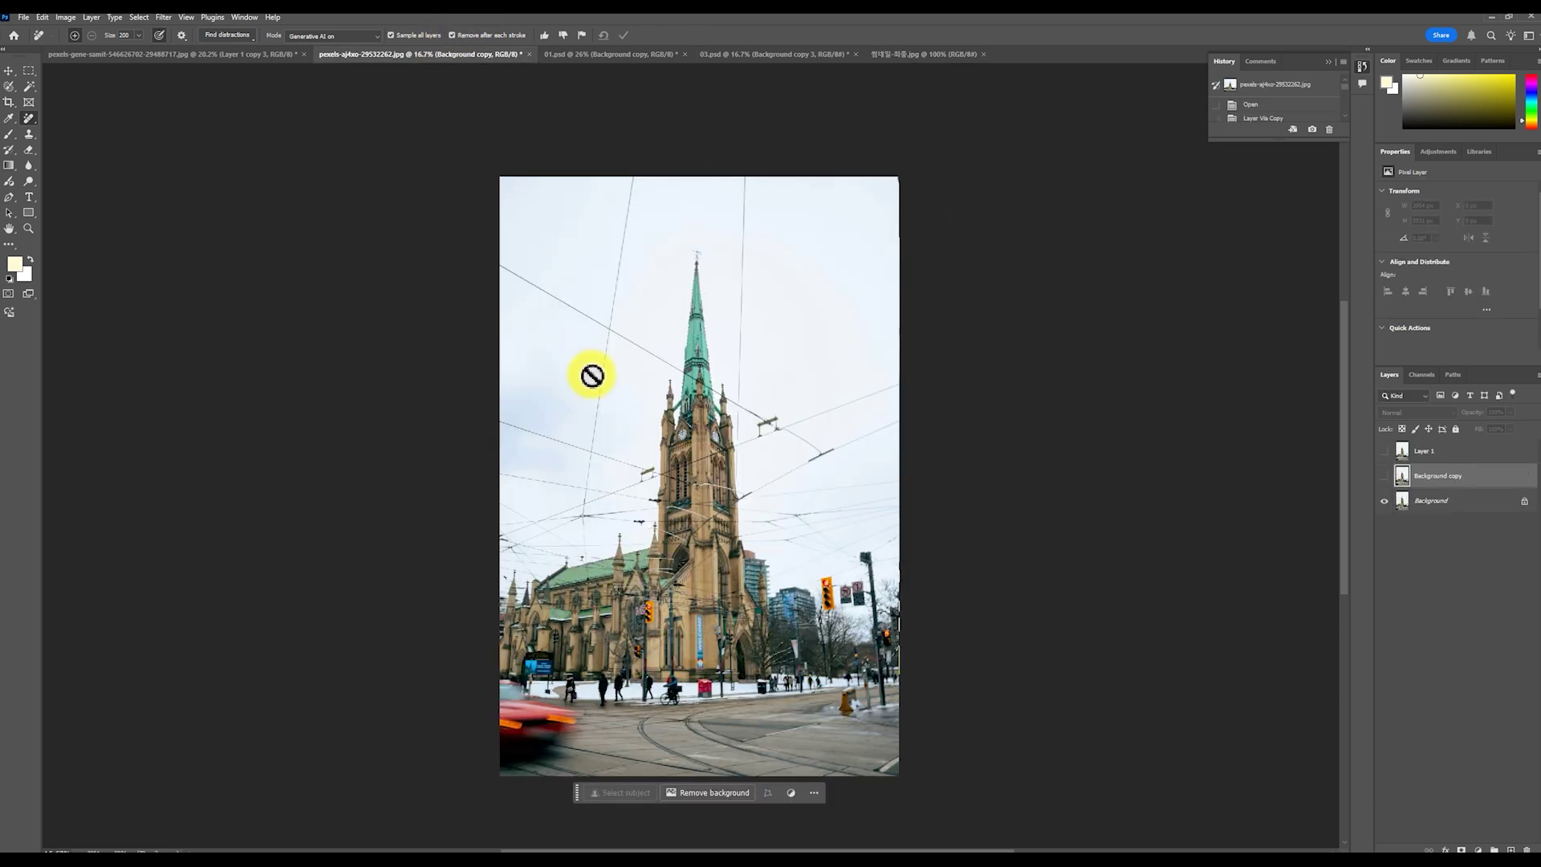
pyautogui.click(1385, 476)
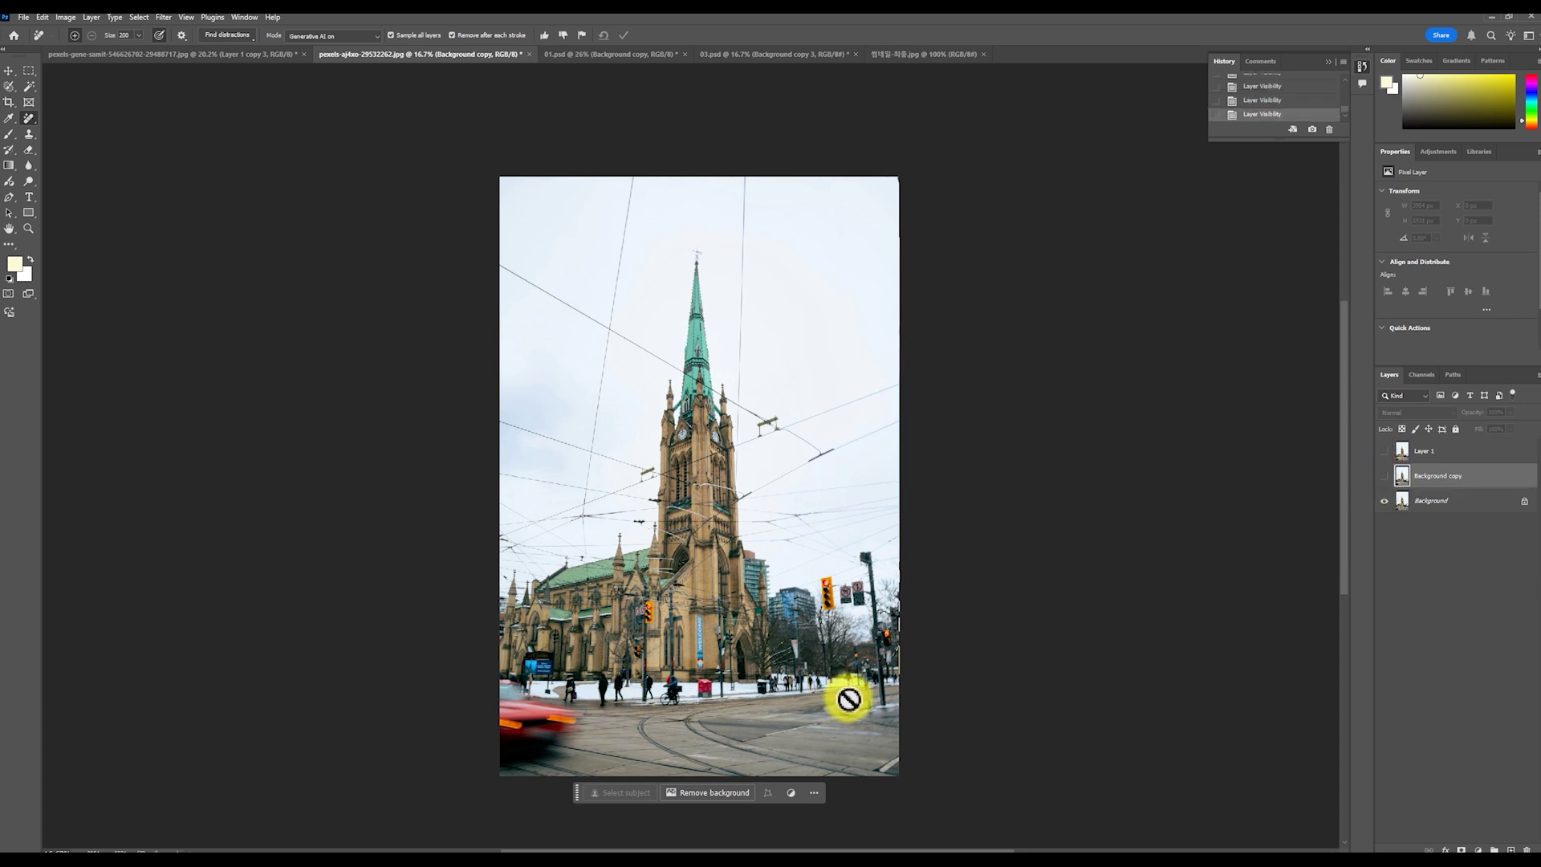
pyautogui.click(1382, 451)
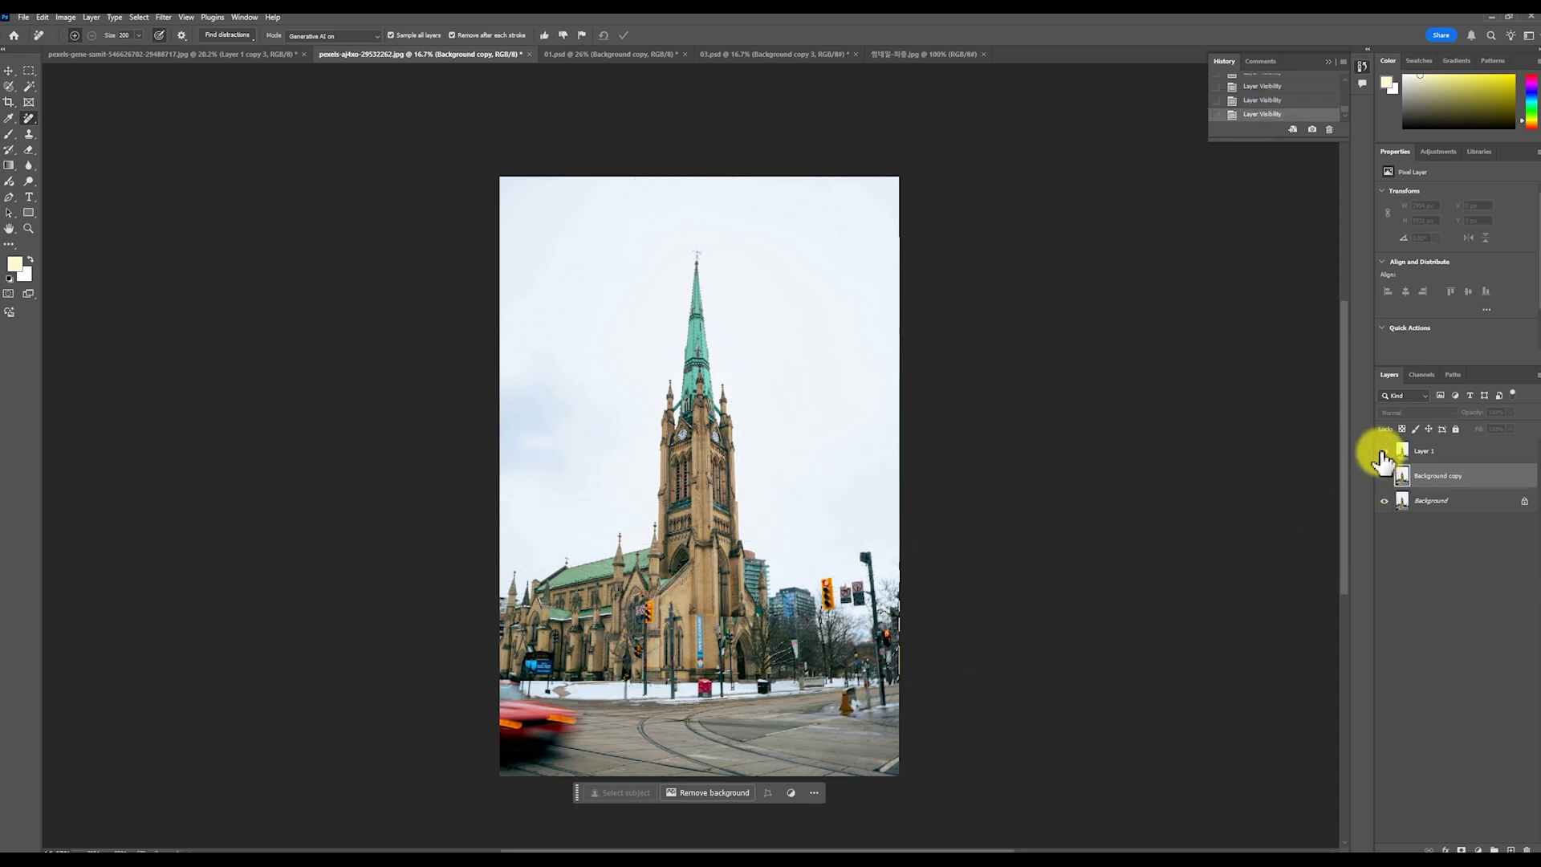
pyautogui.click(1383, 452)
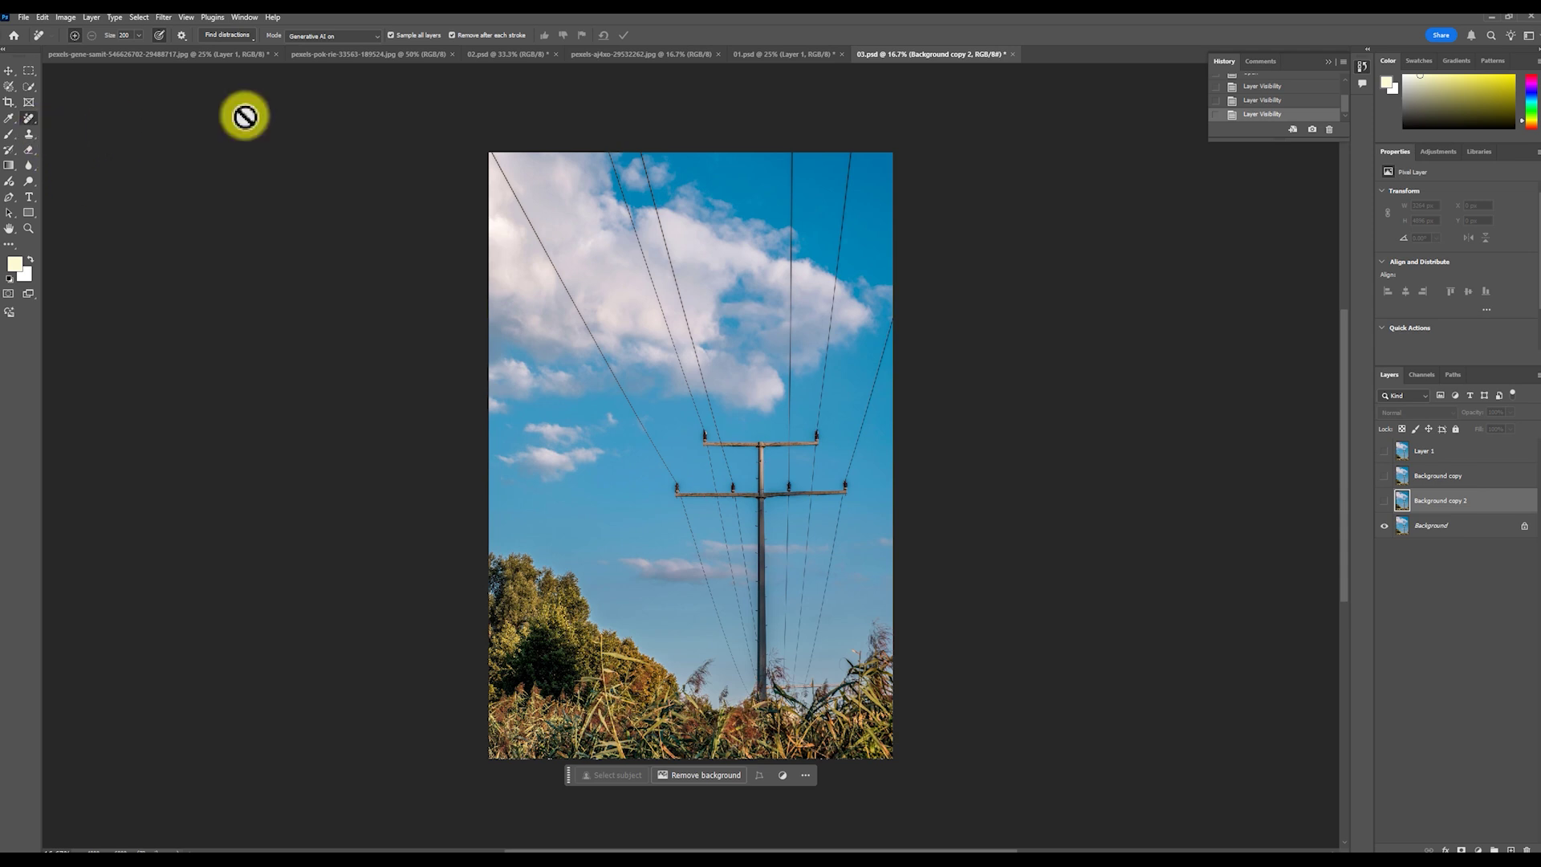
# Compare the power-line photo in 03.psd with and without the Background copy 2 layer
pyautogui.click(42, 16)
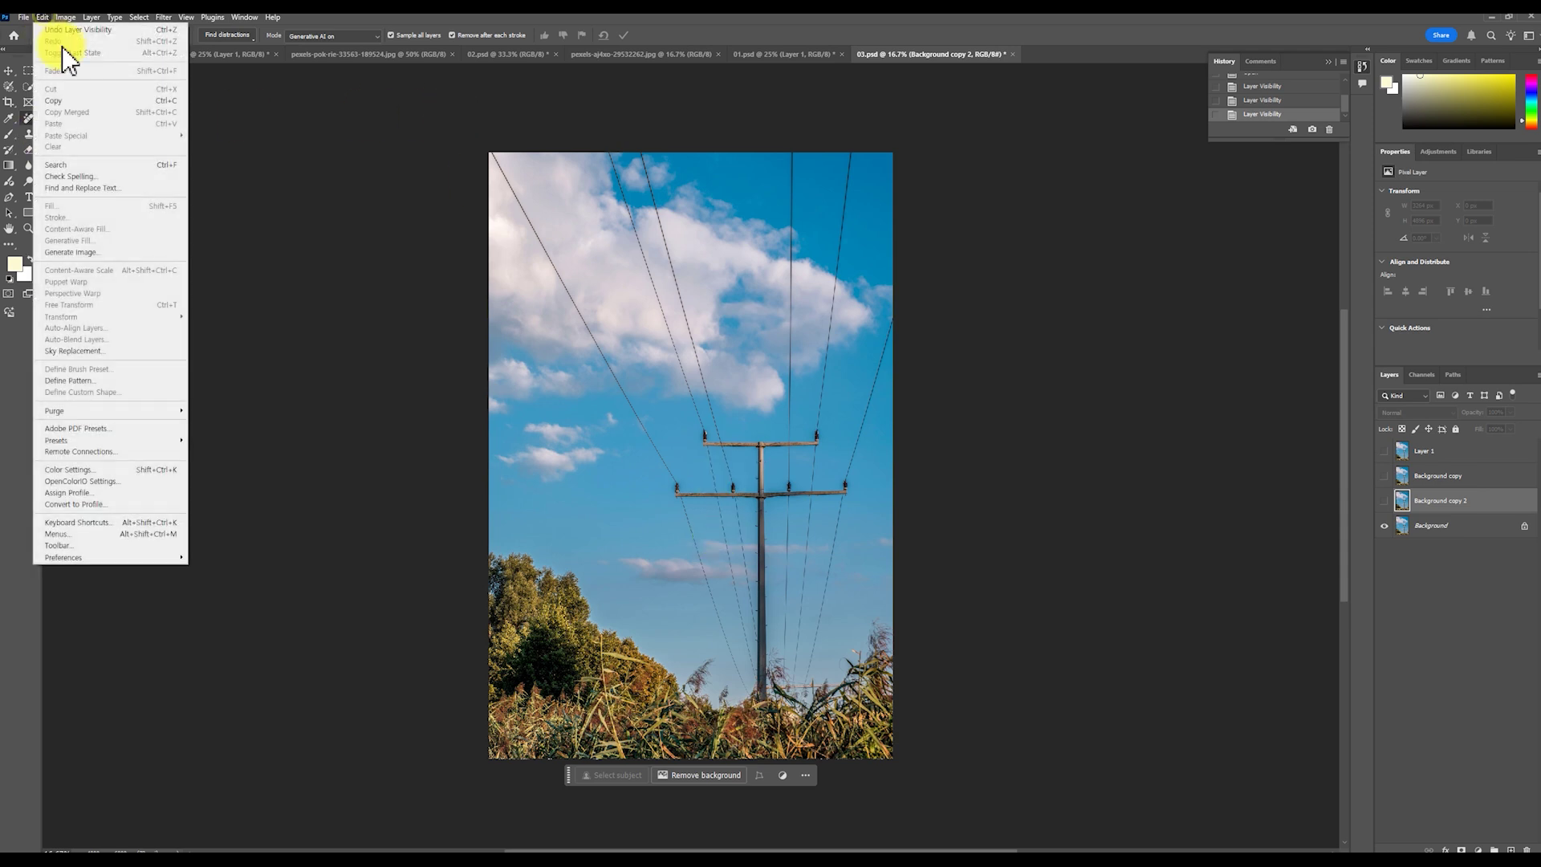
pyautogui.click(811, 154)
pyautogui.hotkey('ctrl', 'z')
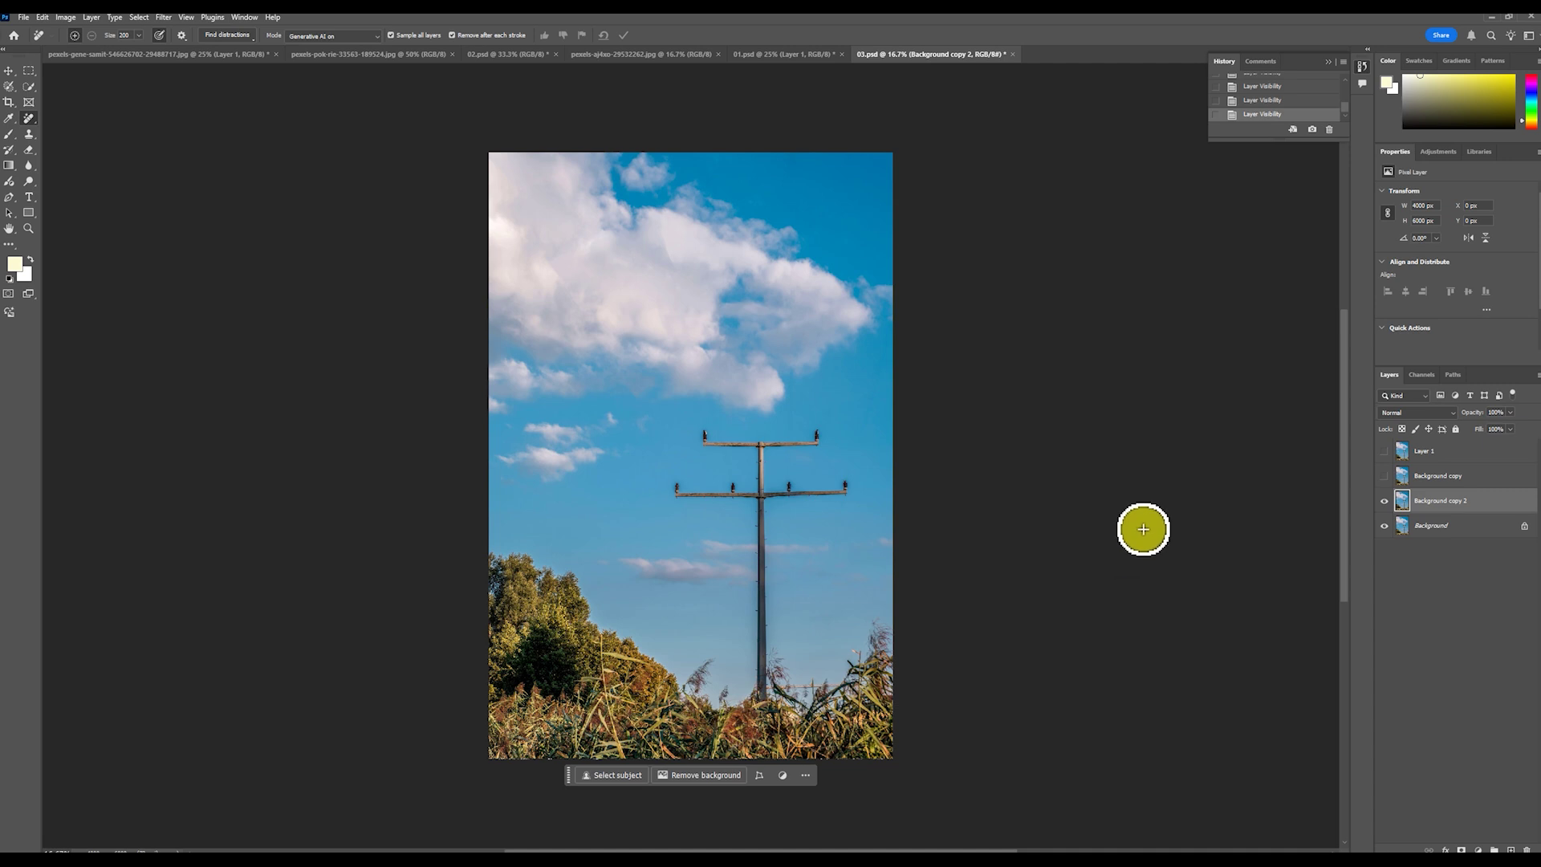
pyautogui.hotkey('ctrl', 'z')
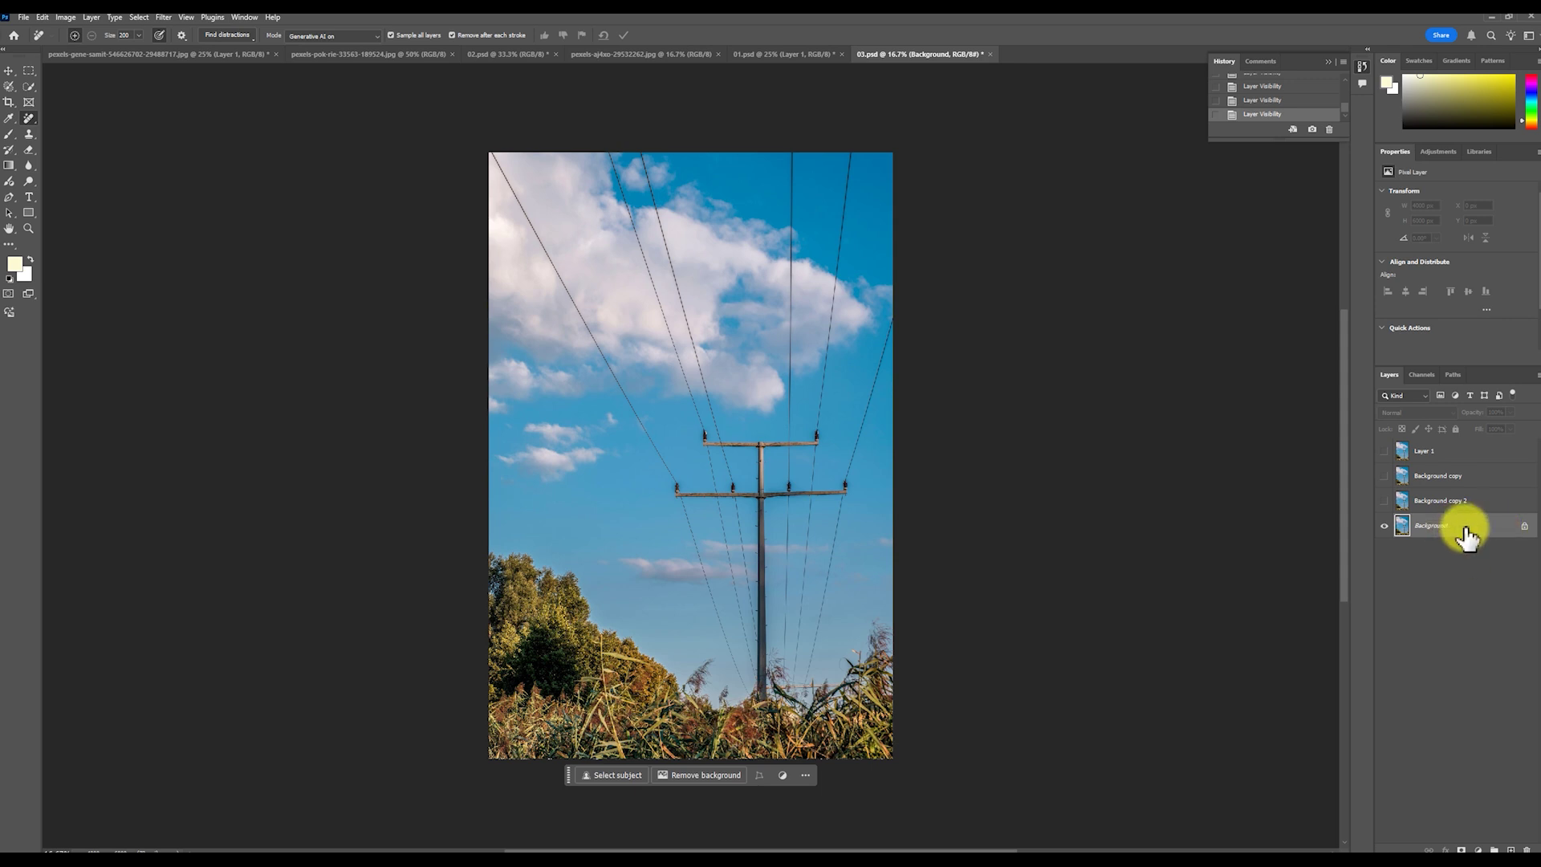
# Duplicate the Background layer of 03.psd and erase its power lines with the Remove tool's Wires and cables distraction removal
pyautogui.hotkey('ctrl', 'j')
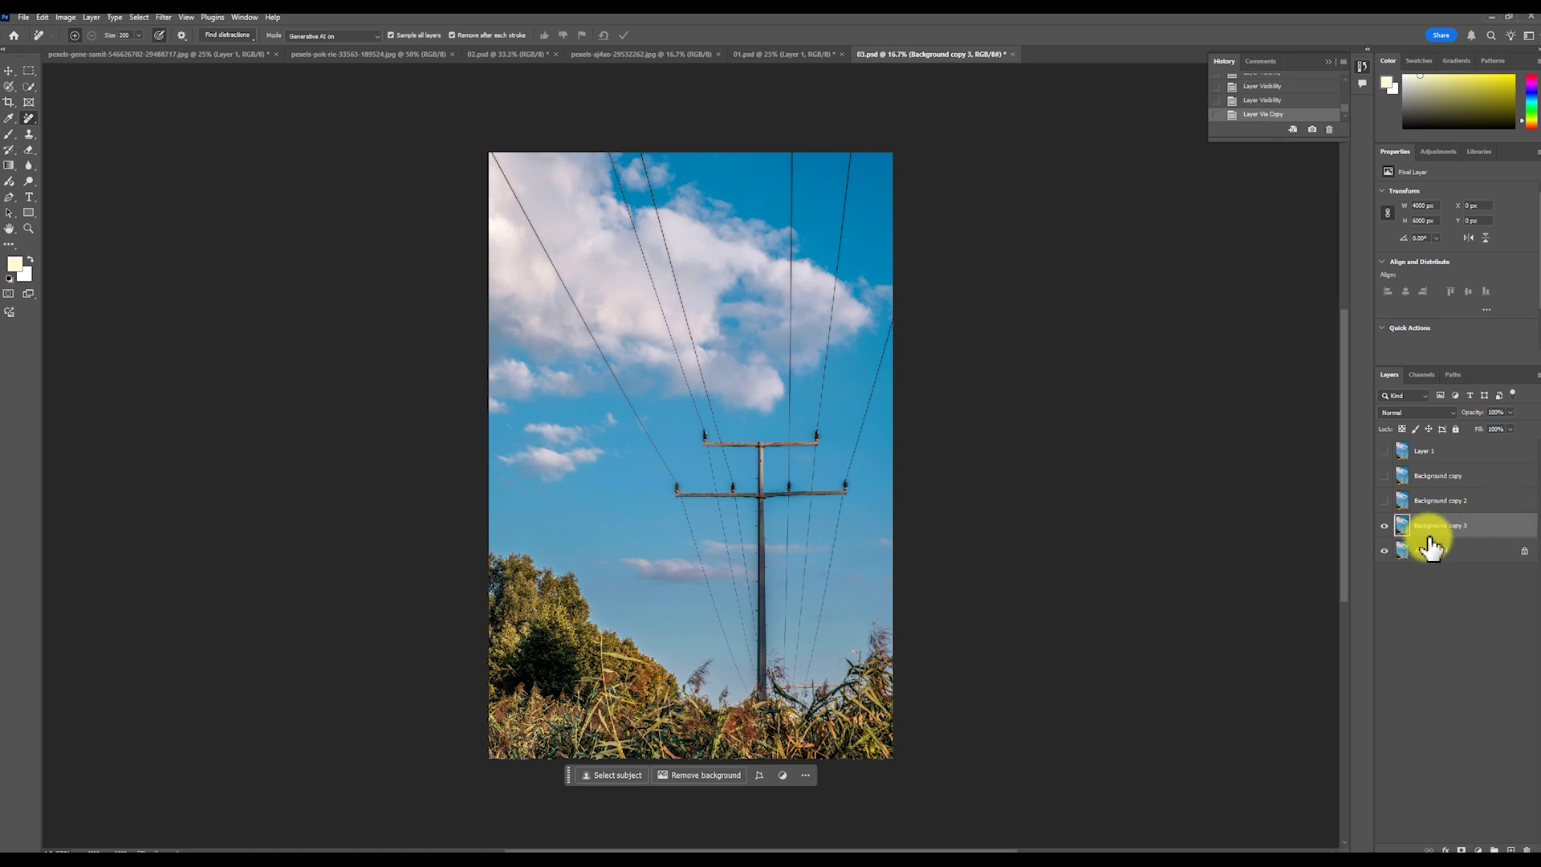
pyautogui.rightClick(28, 123)
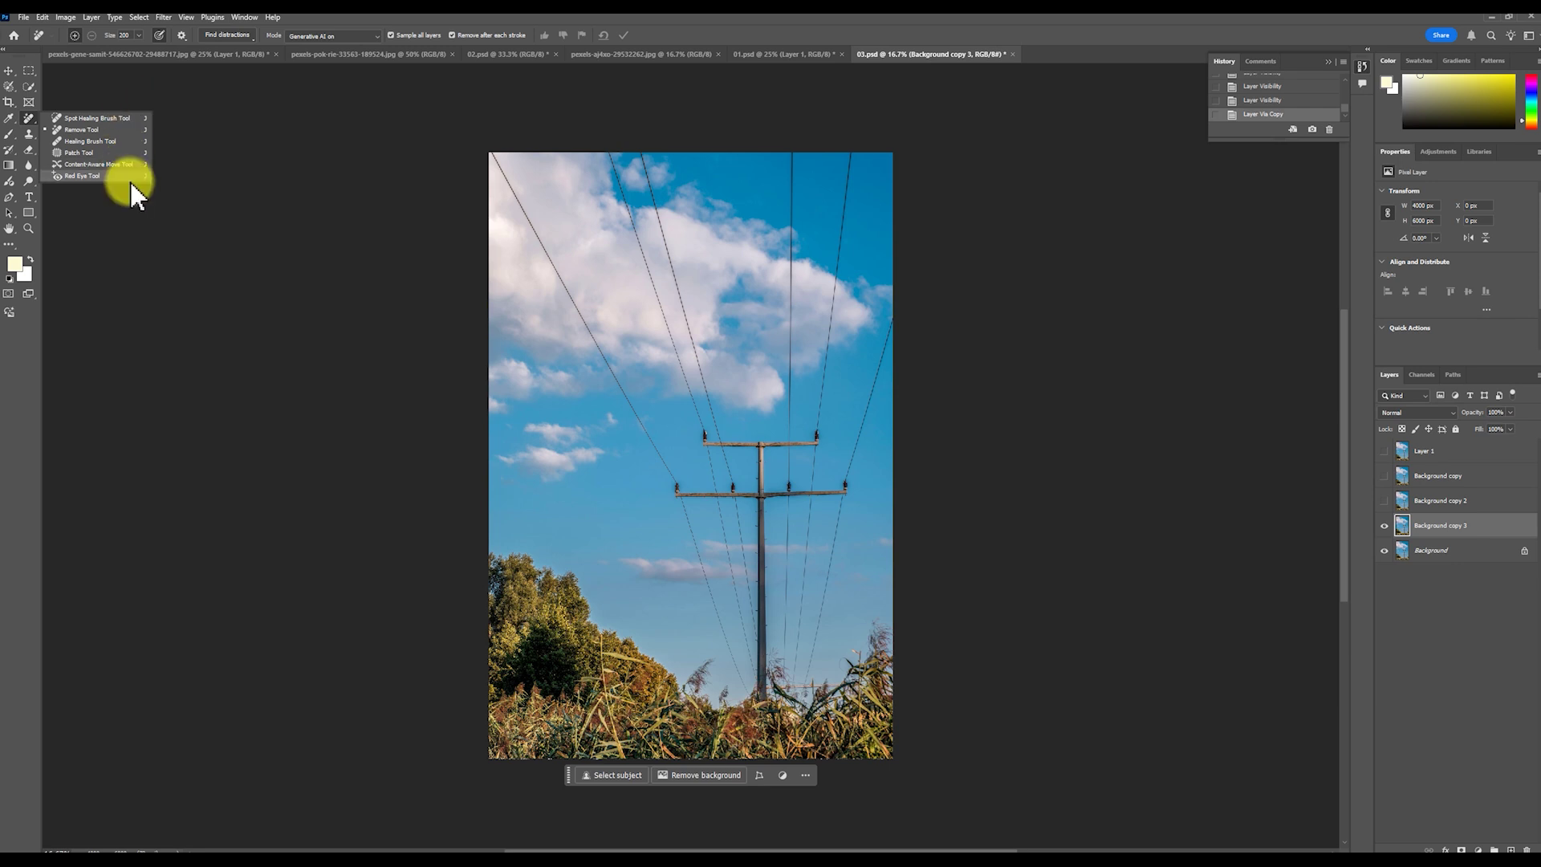
pyautogui.click(31, 118)
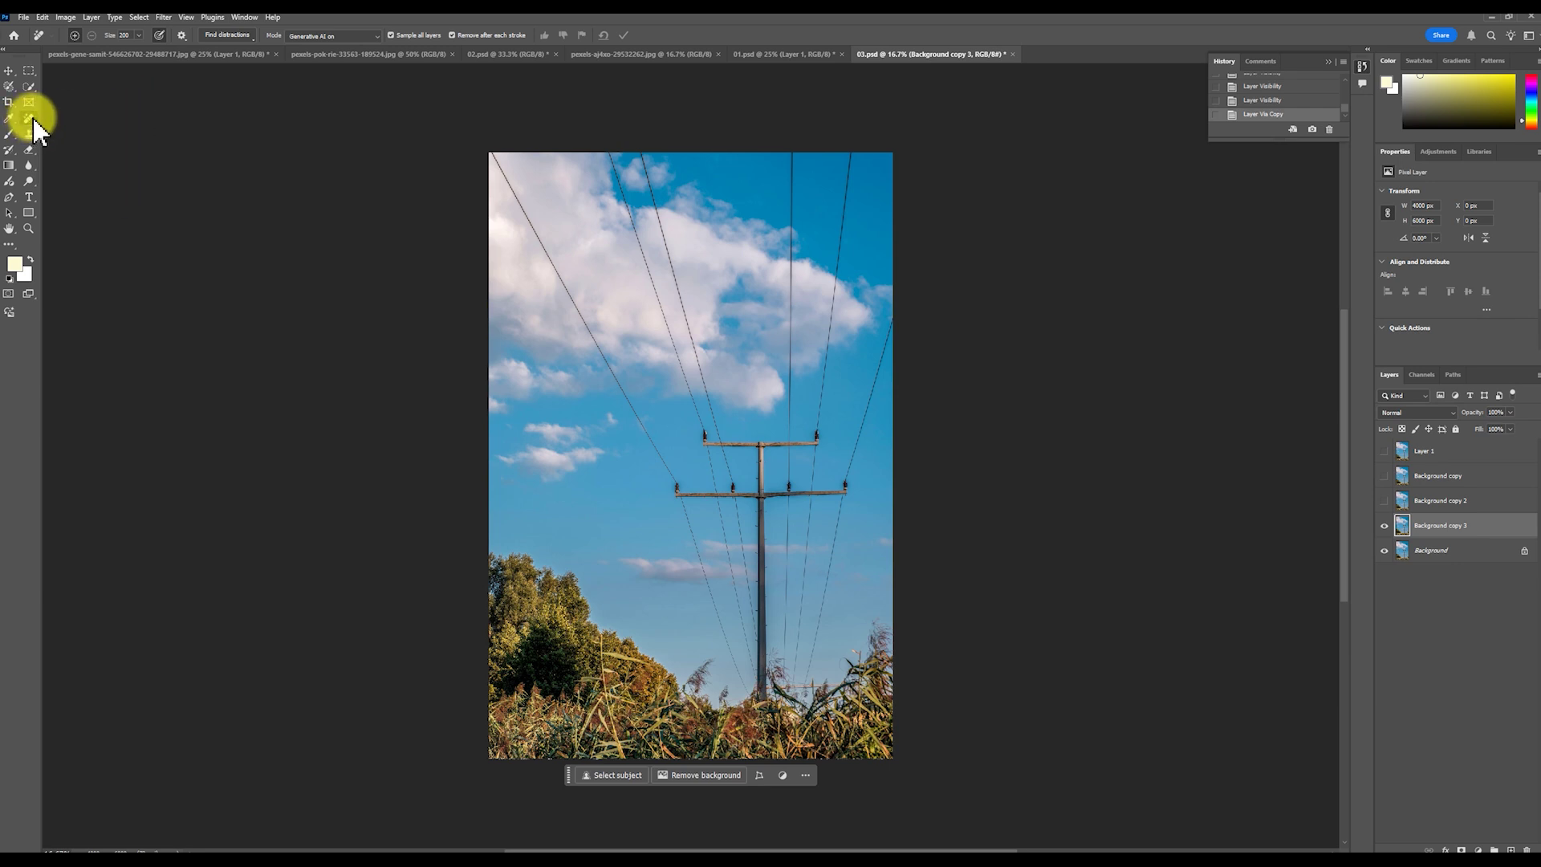
pyautogui.click(29, 119)
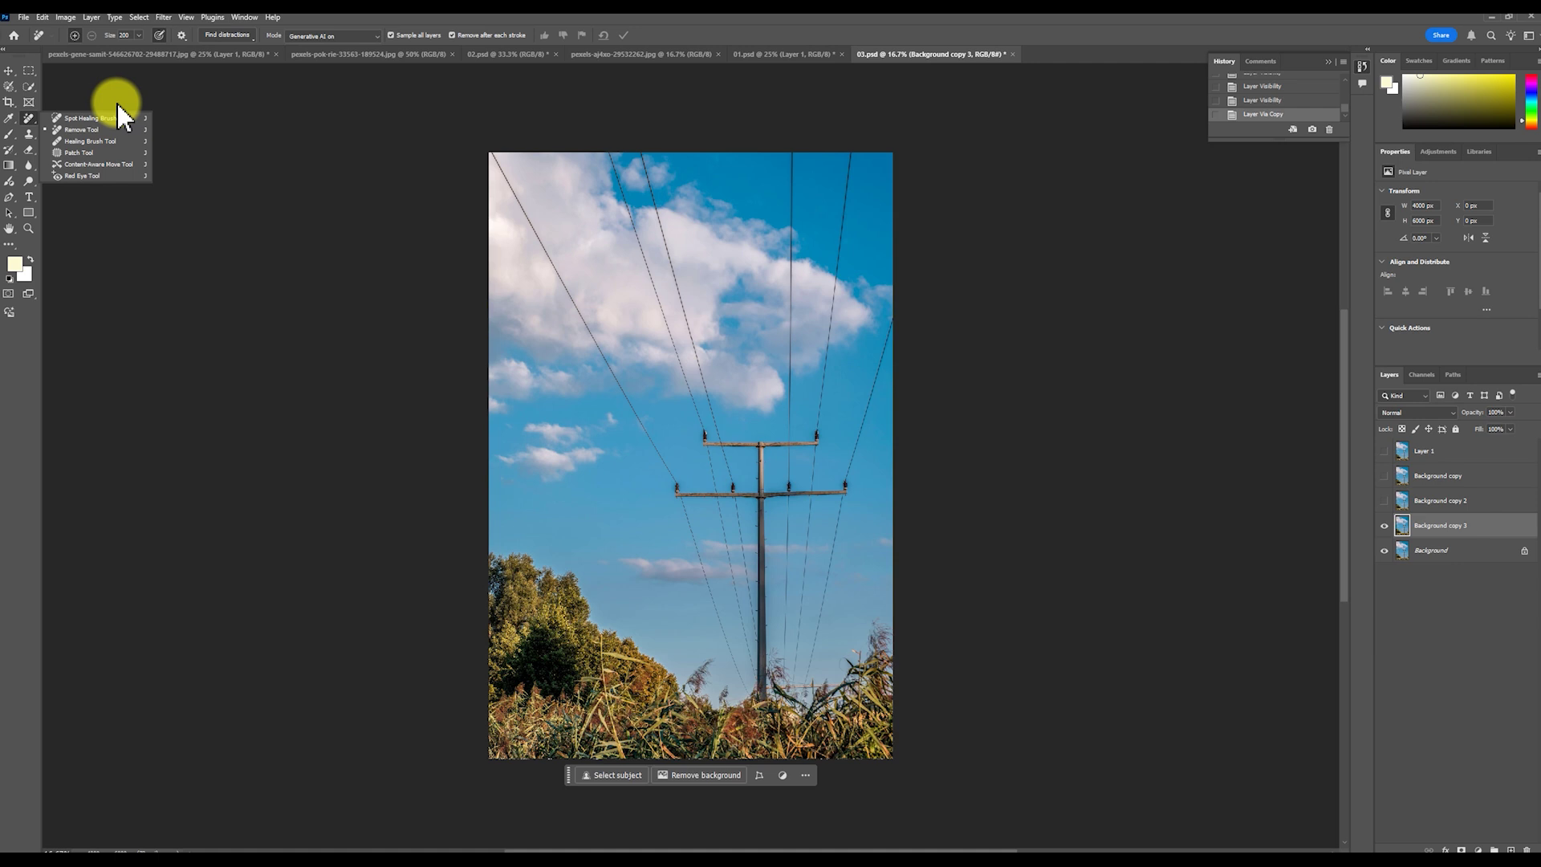
pyautogui.click(123, 129)
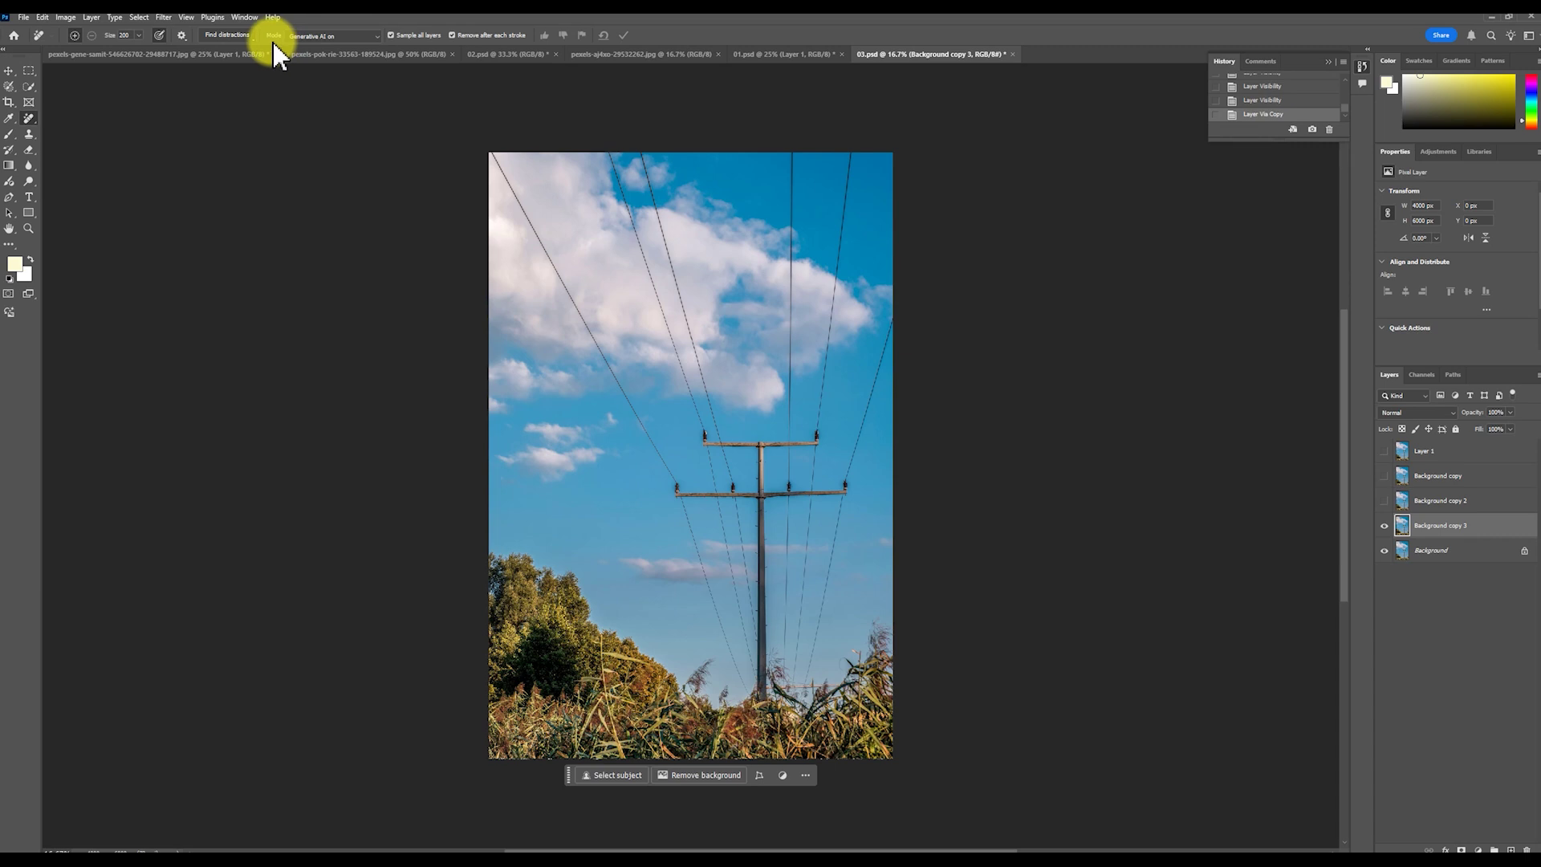
pyautogui.click(243, 37)
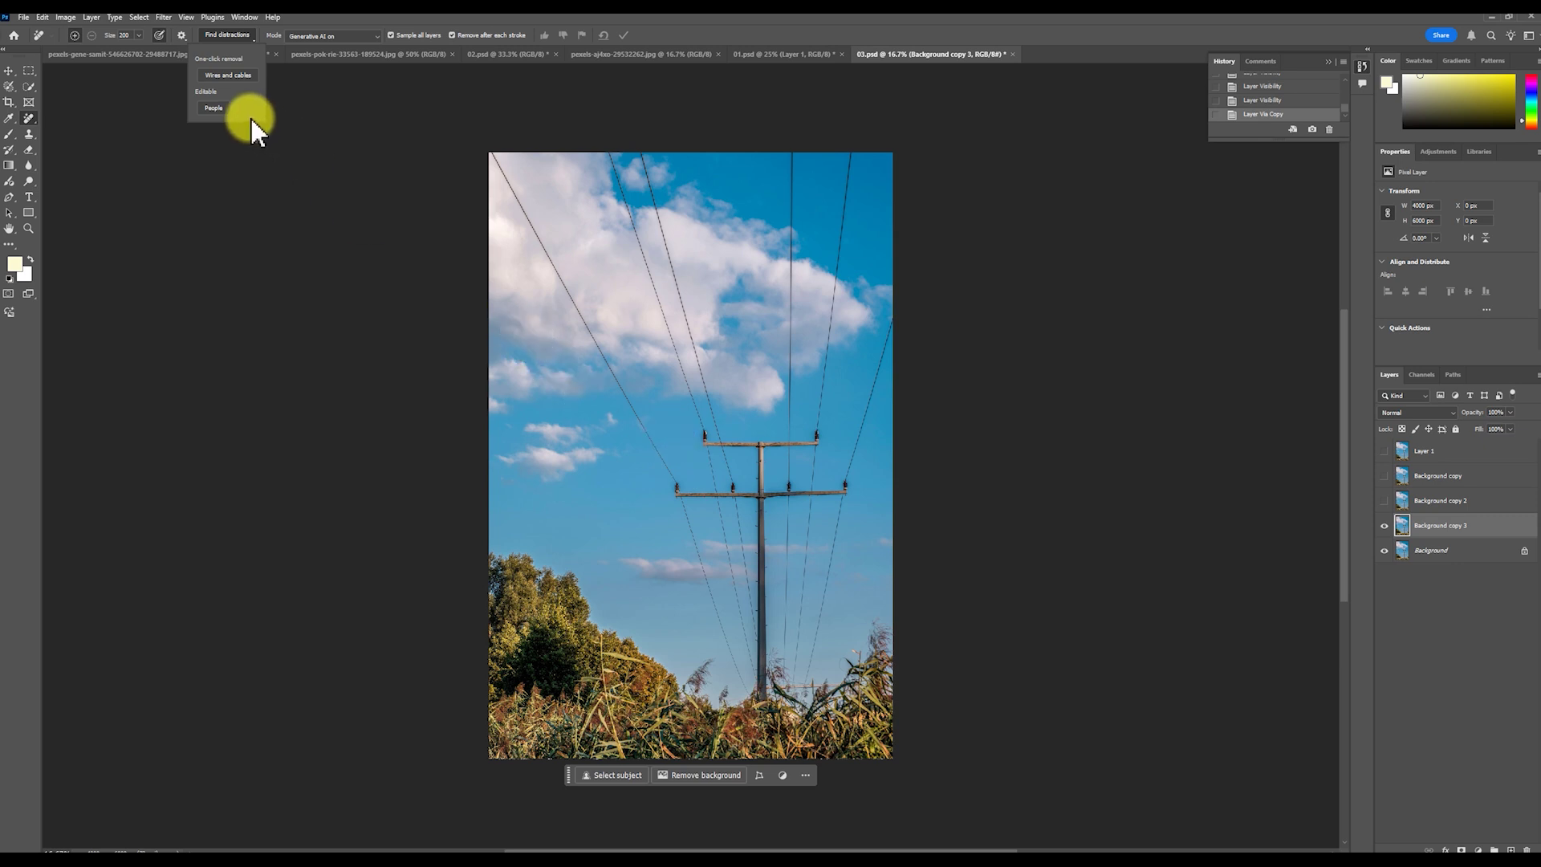
pyautogui.click(237, 76)
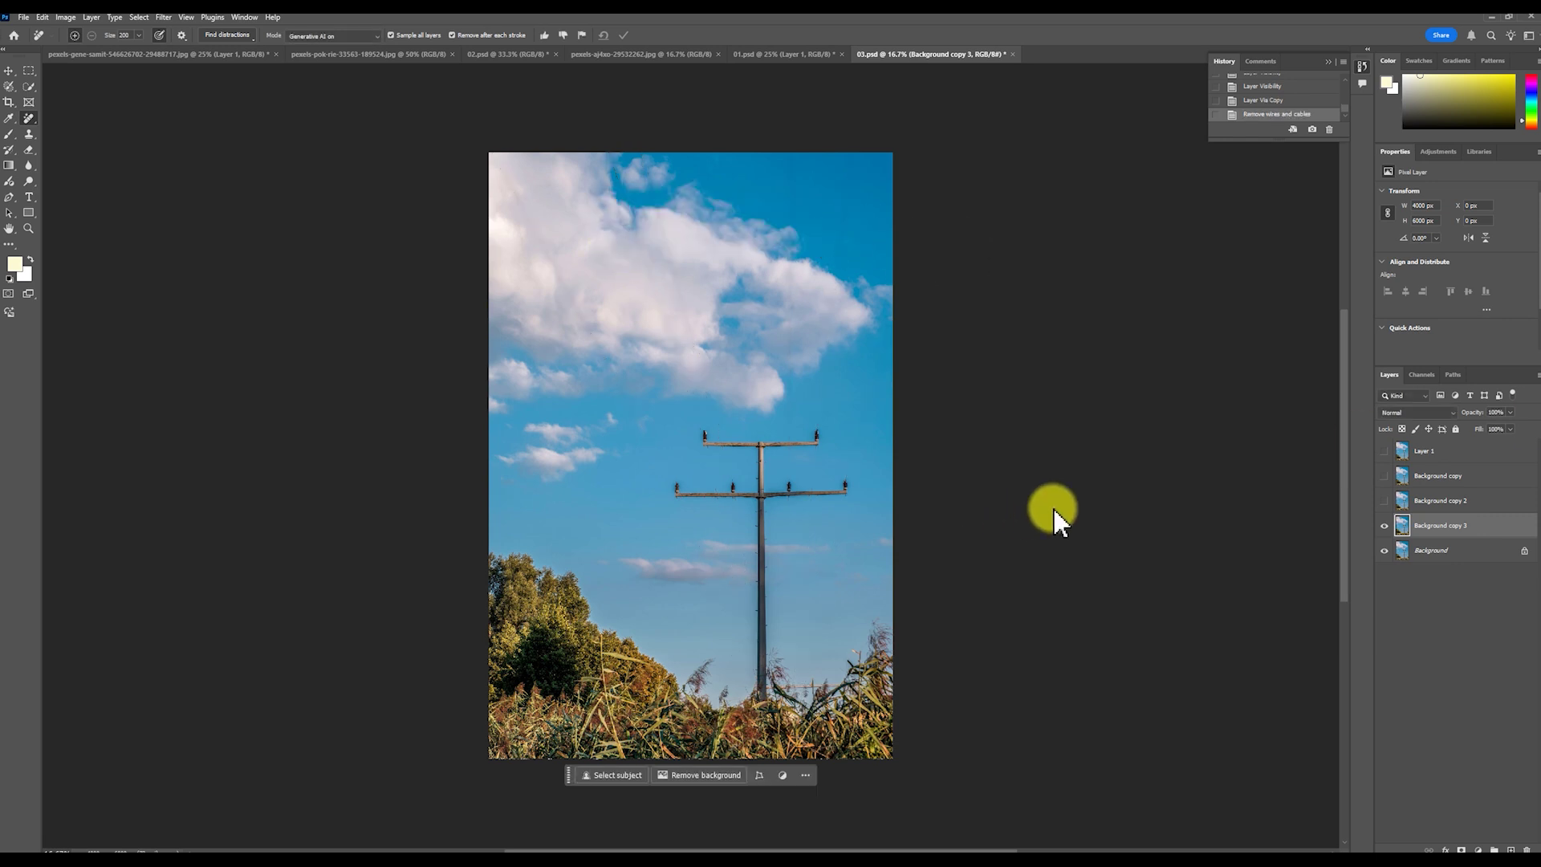
# Toggle Background copy 3 and Background copy 2 to compare the cable removal with the original and the earlier version
pyautogui.doubleClick(1385, 527)
pyautogui.click(1384, 531)
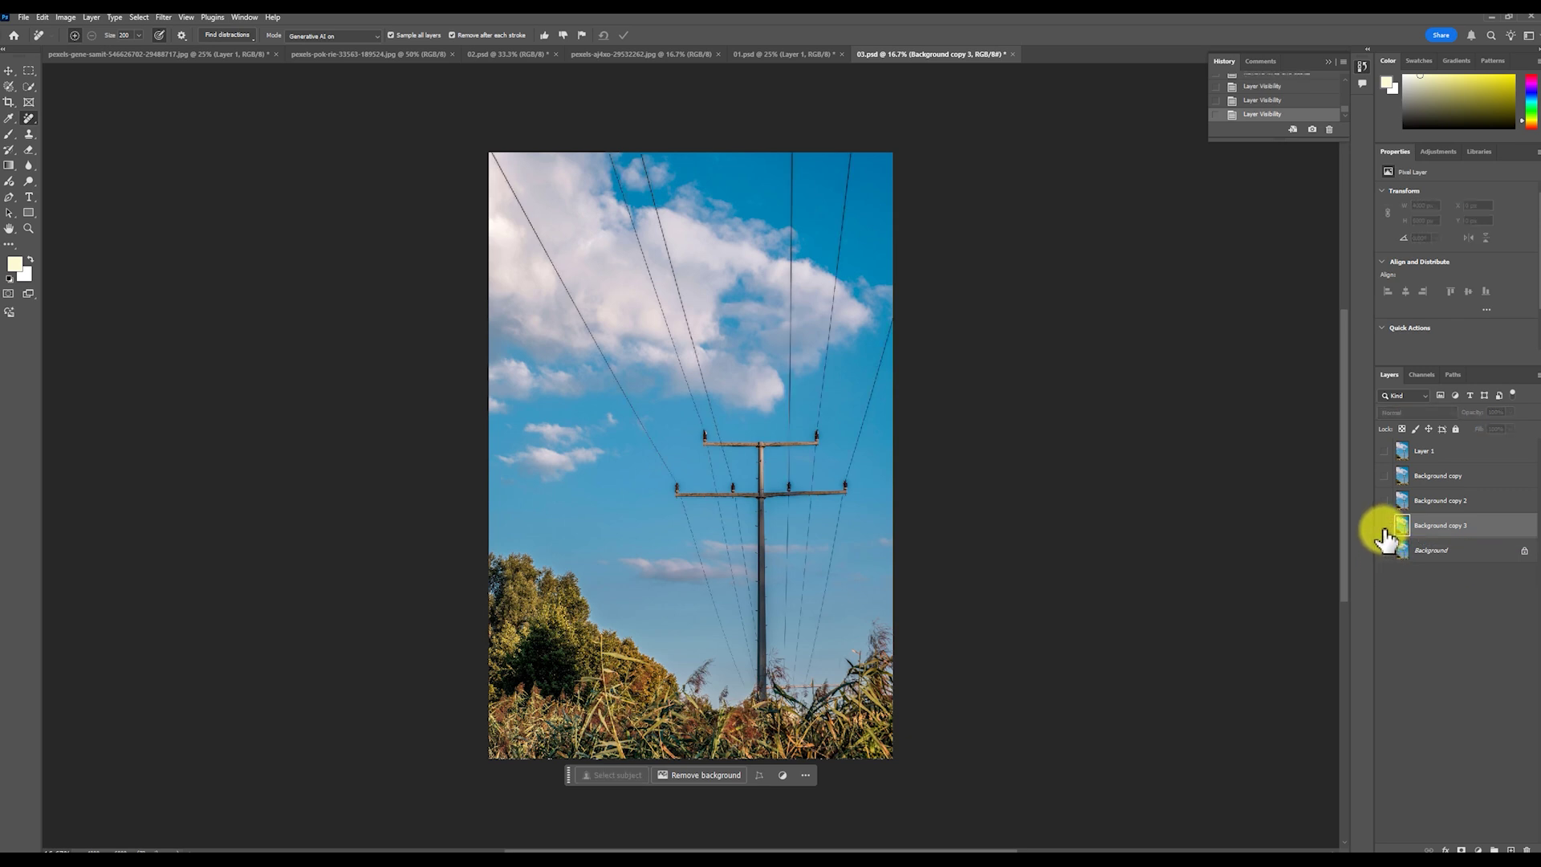
pyautogui.click(1385, 528)
pyautogui.click(1385, 528)
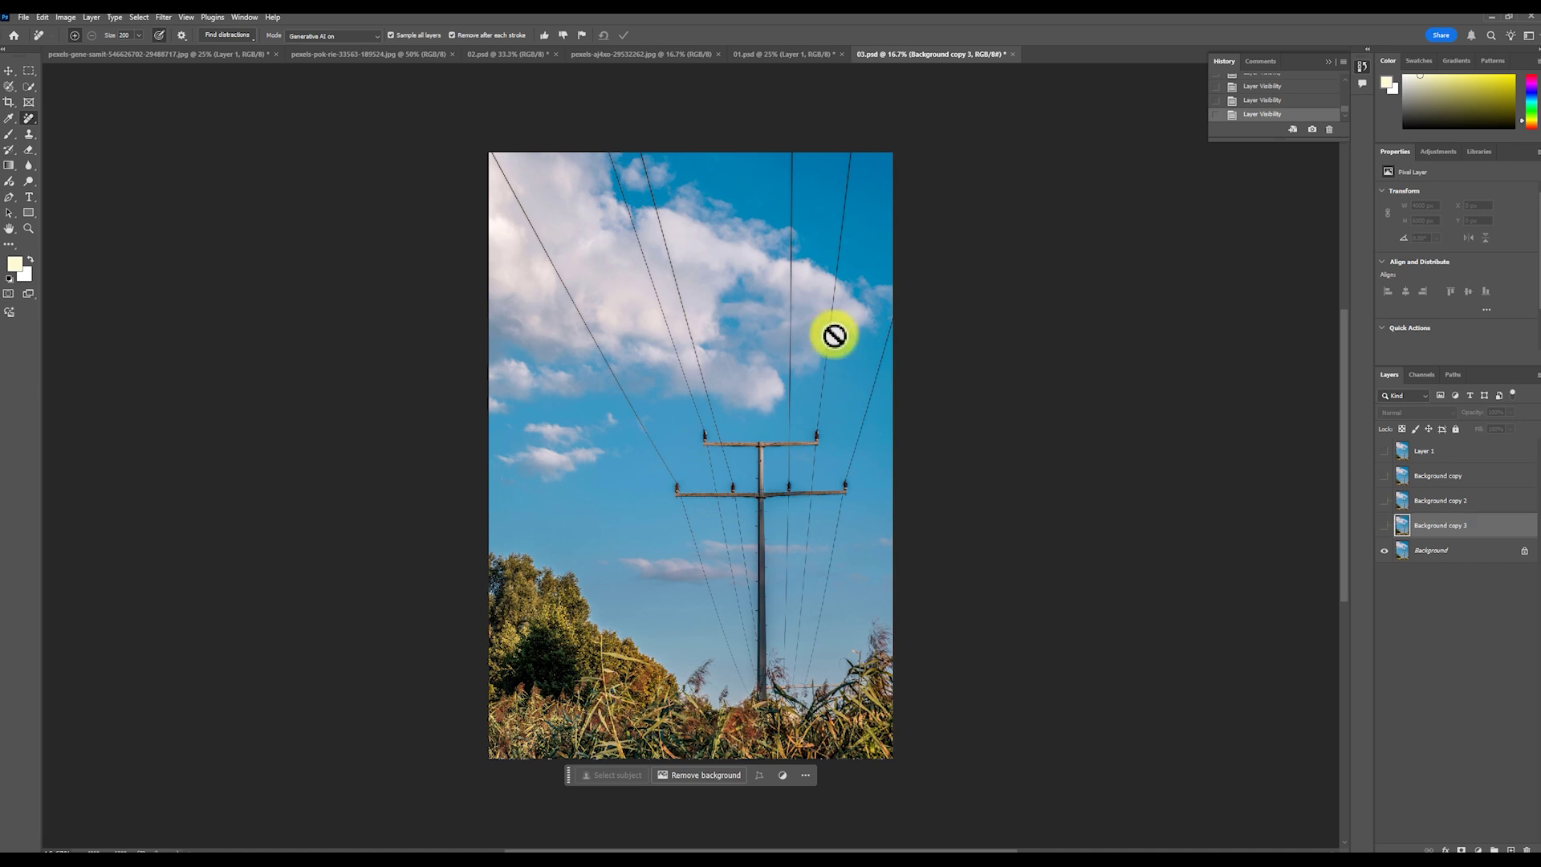
pyautogui.click(1387, 509)
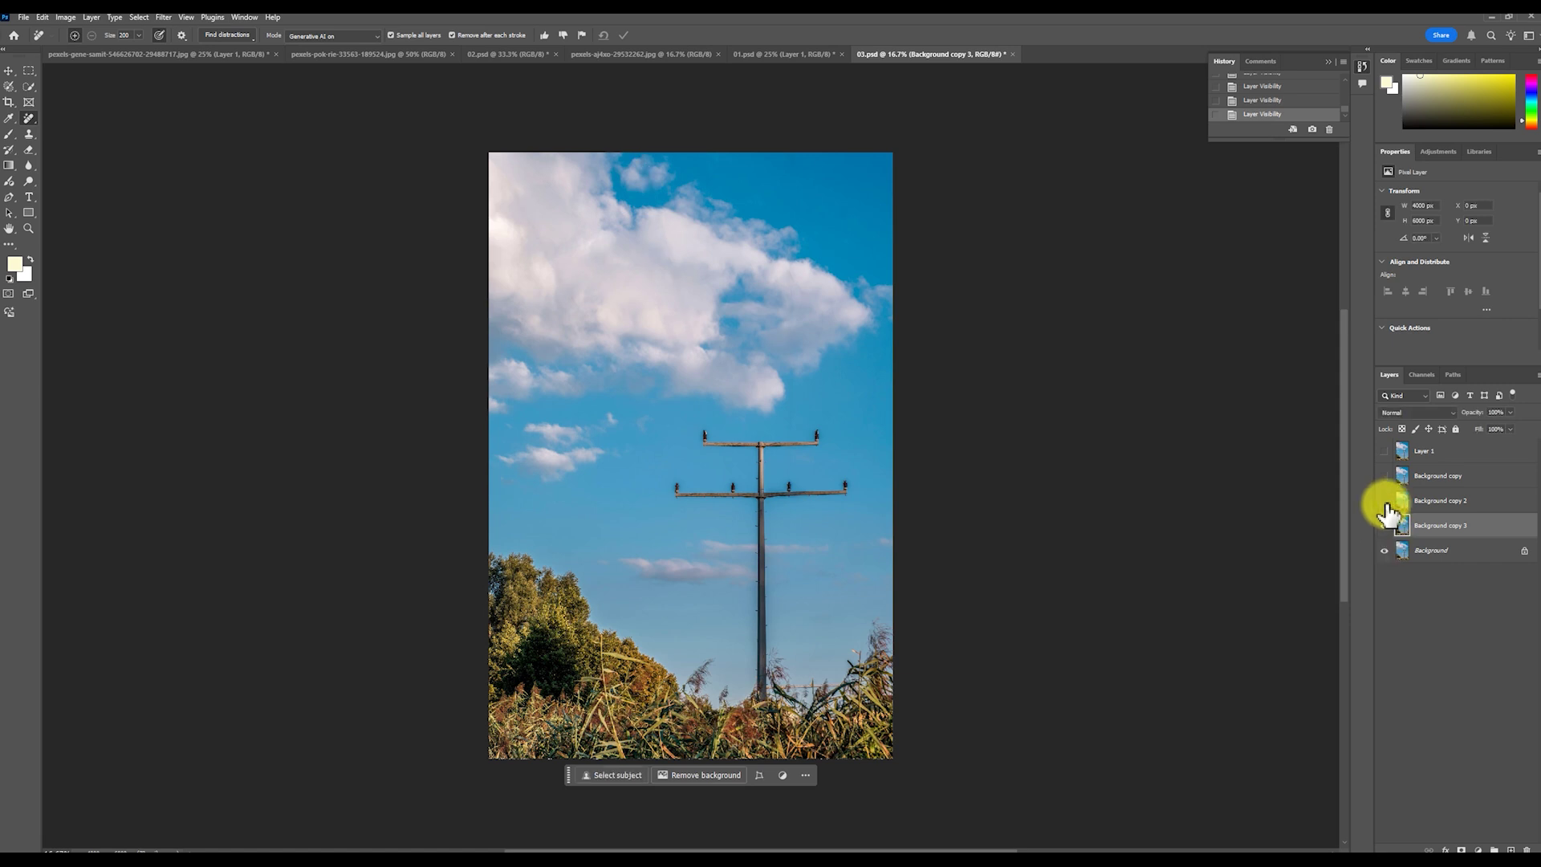
pyautogui.click(1384, 501)
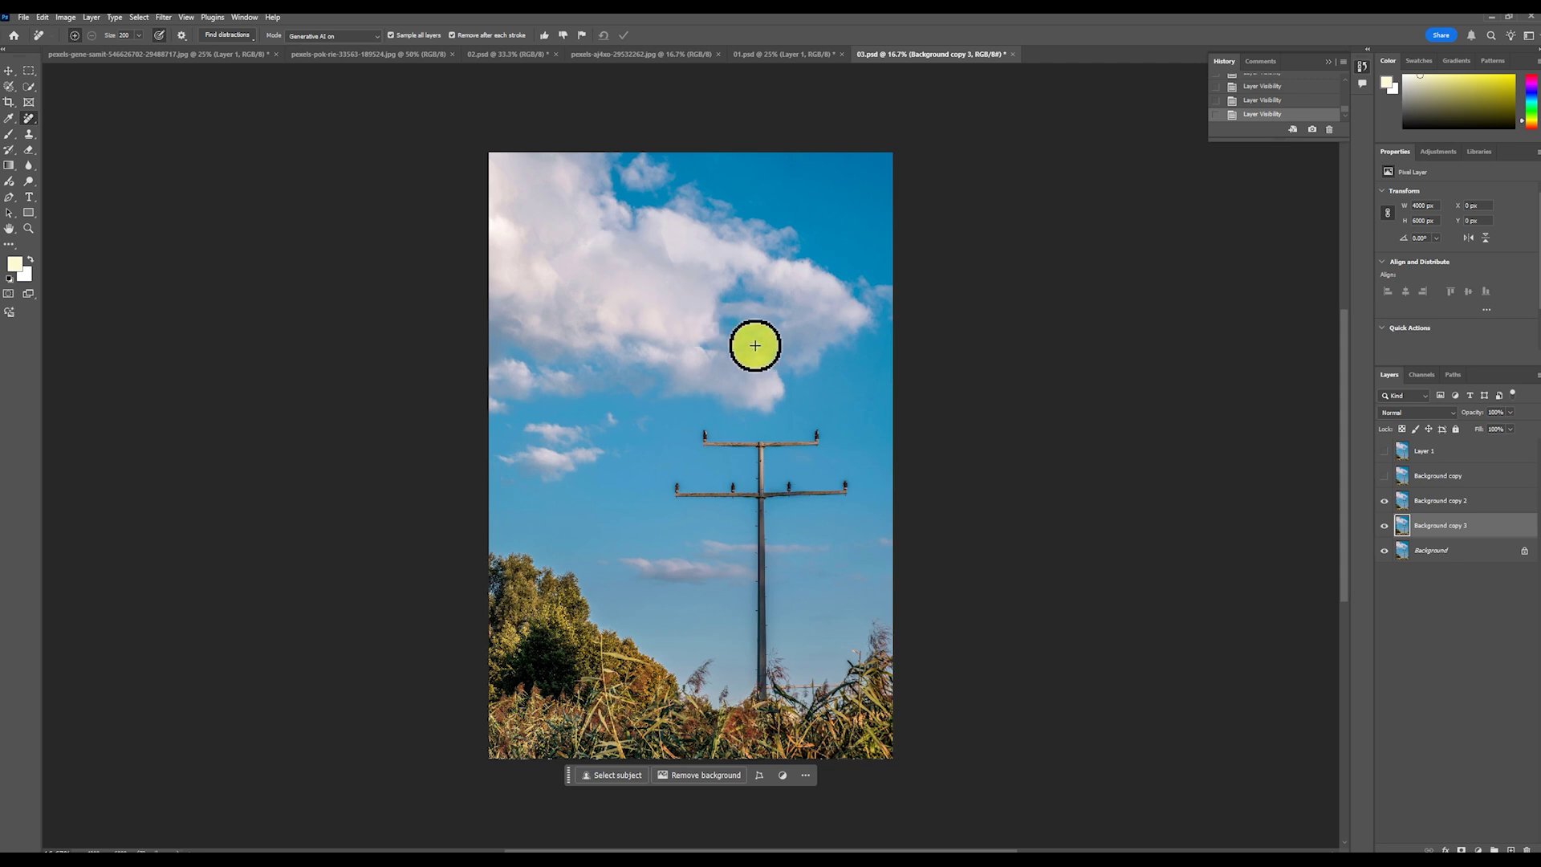
pyautogui.click(1384, 500)
# Retouch the clouds and upper sky on Background copy 3 with an enlarged Content-Aware Spot Healing Brush
pyautogui.rightClick(29, 118)
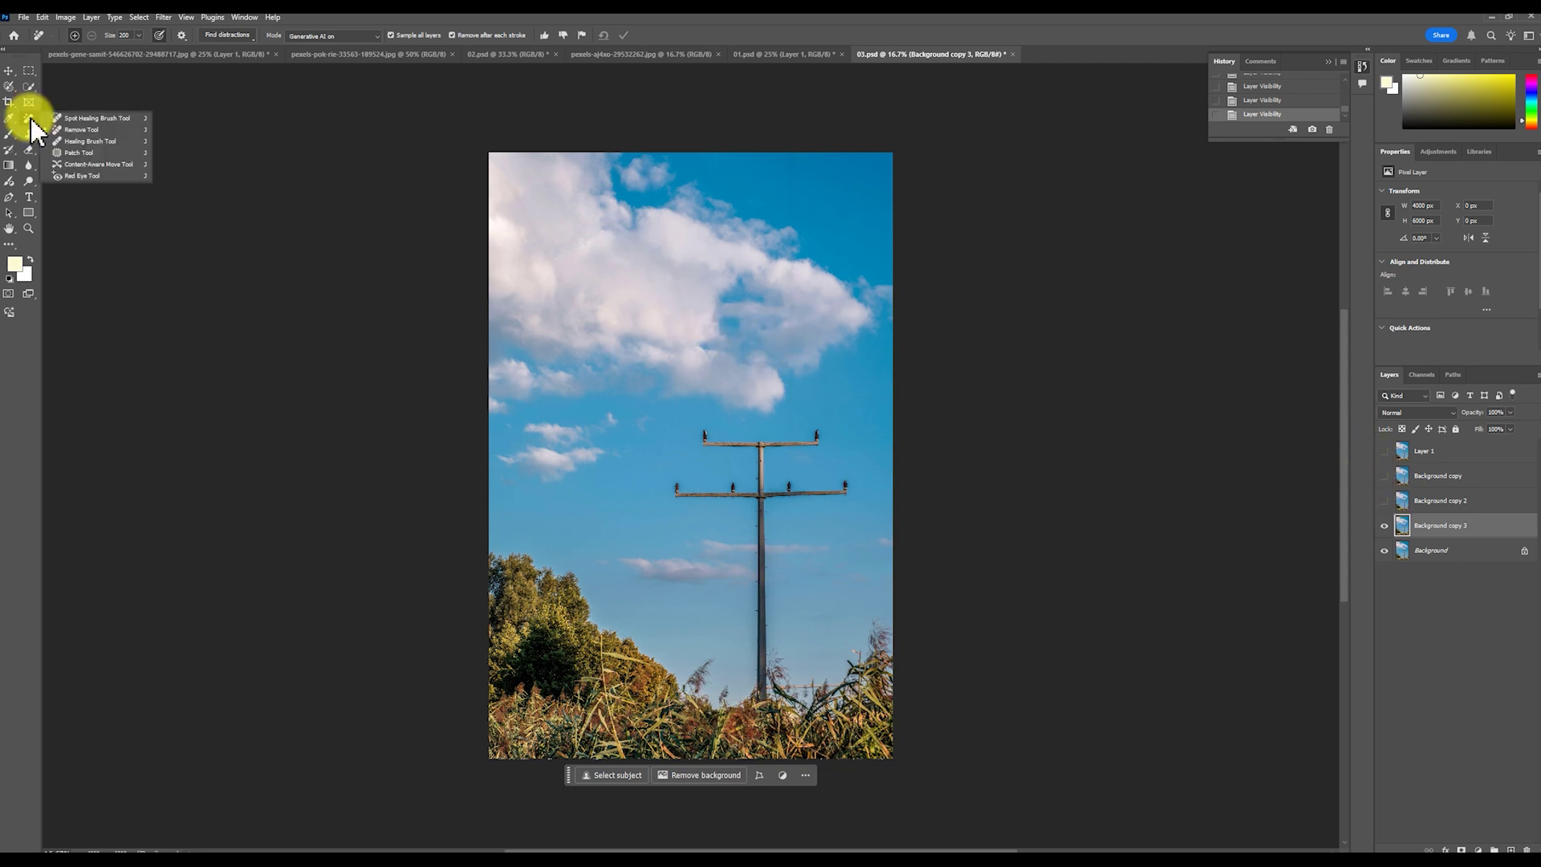
pyautogui.click(85, 120)
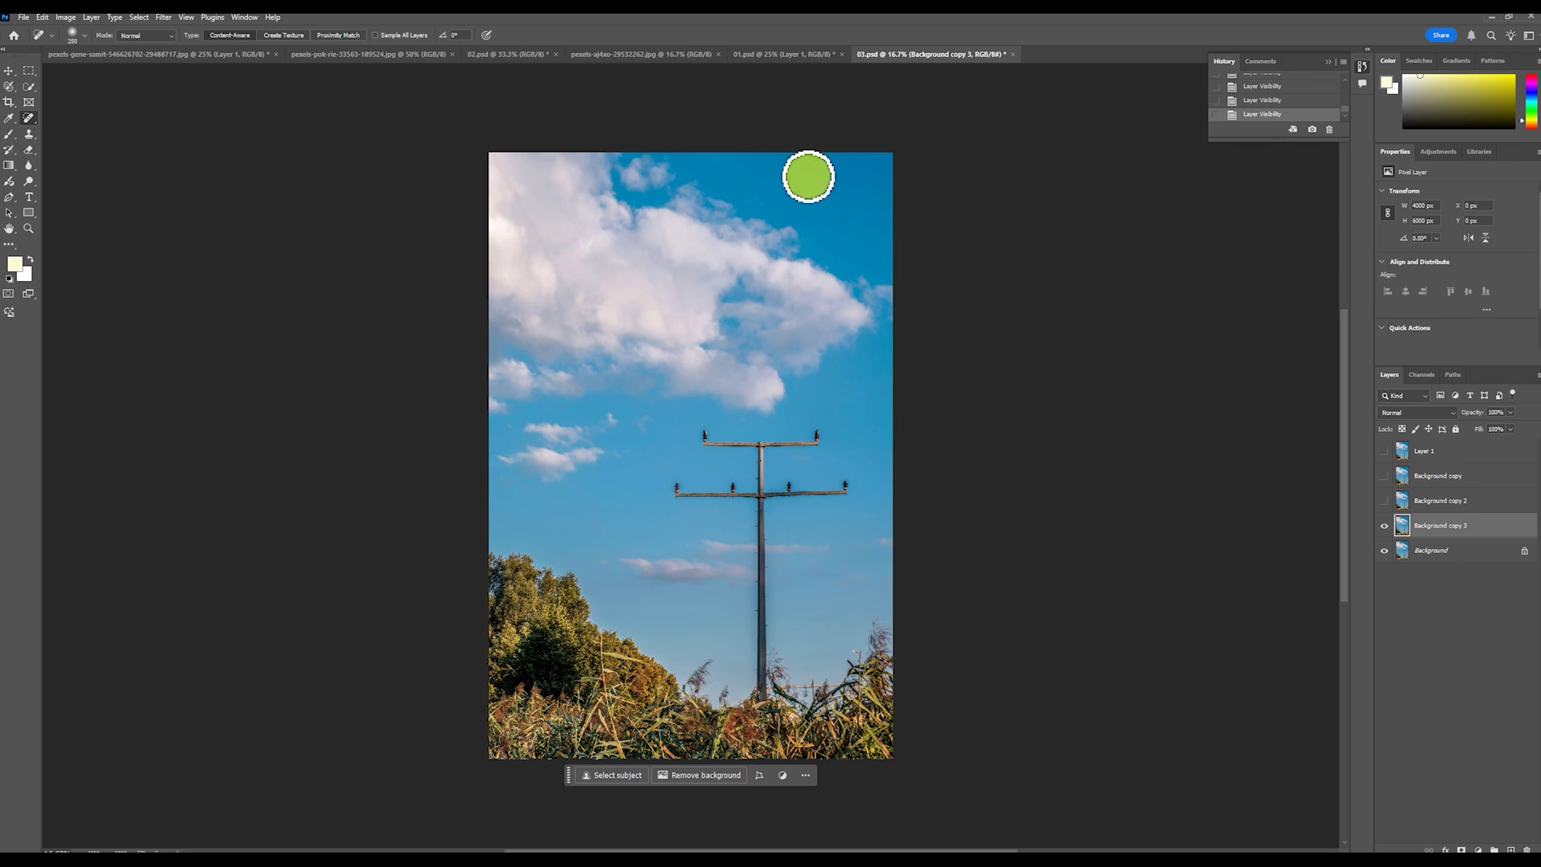
pyautogui.press(']')
pyautogui.press(']')
pyautogui.moveTo(798, 165)
pyautogui.mouseDown()
pyautogui.moveTo(698, 303)
pyautogui.moveTo(784, 128)
pyautogui.moveTo(852, 241)
pyautogui.moveTo(860, 145)
pyautogui.moveTo(908, 196)
pyautogui.moveTo(899, 289)
pyautogui.mouseUp()
pyautogui.moveTo(526, 173); pyautogui.dragTo(542, 241)
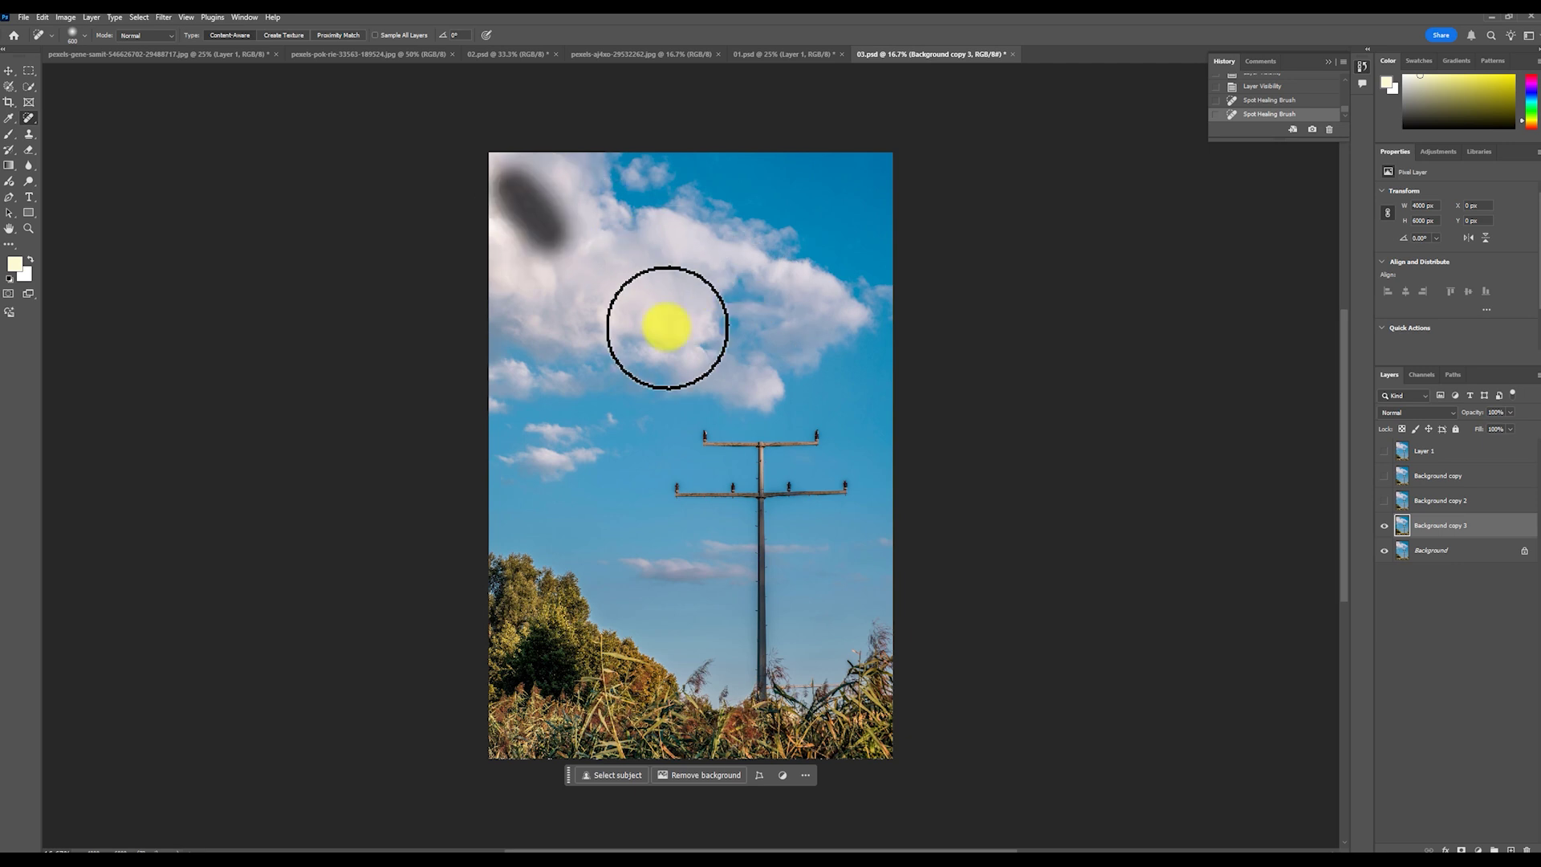
pyautogui.moveTo(520, 188); pyautogui.dragTo(533, 233)
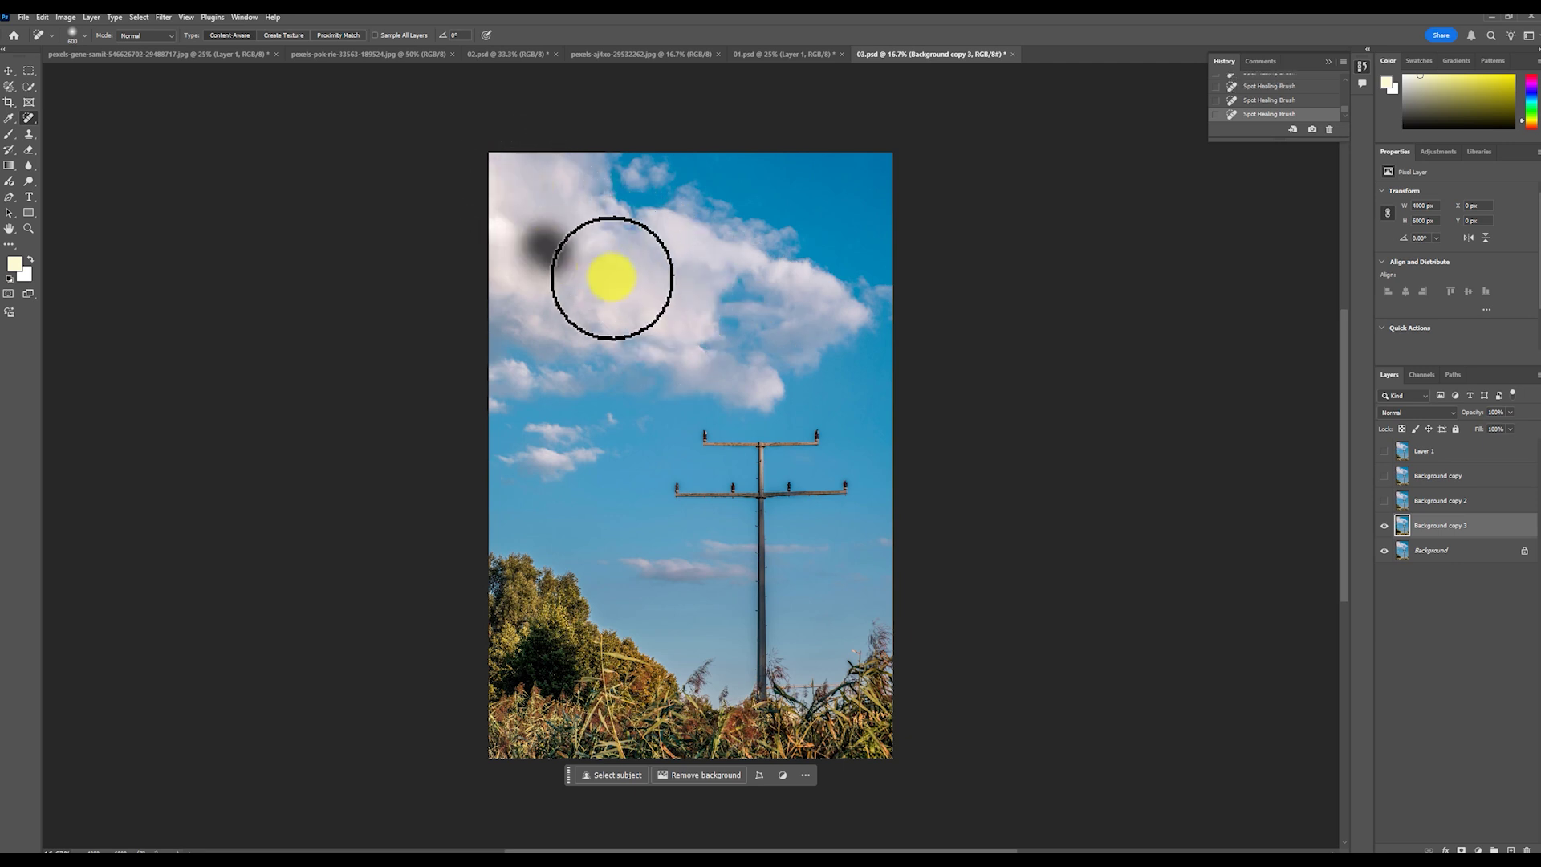
pyautogui.moveTo(677, 233); pyautogui.dragTo(653, 179)
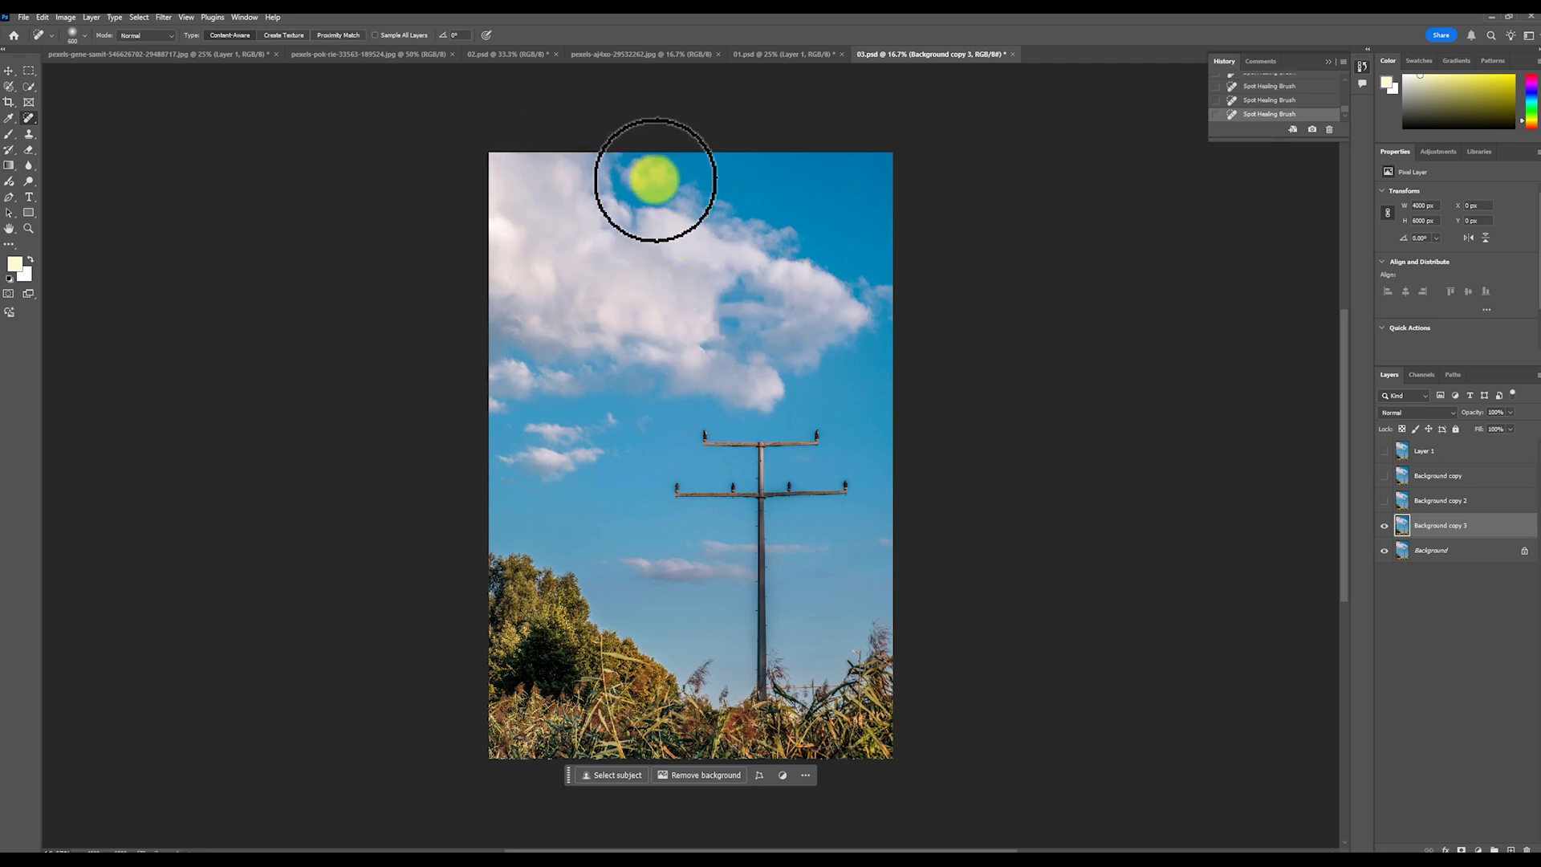
pyautogui.moveTo(634, 258)
pyautogui.mouseDown()
pyautogui.moveTo(679, 244)
pyautogui.moveTo(643, 265)
pyautogui.mouseUp()
pyautogui.moveTo(545, 279); pyautogui.dragTo(596, 323)
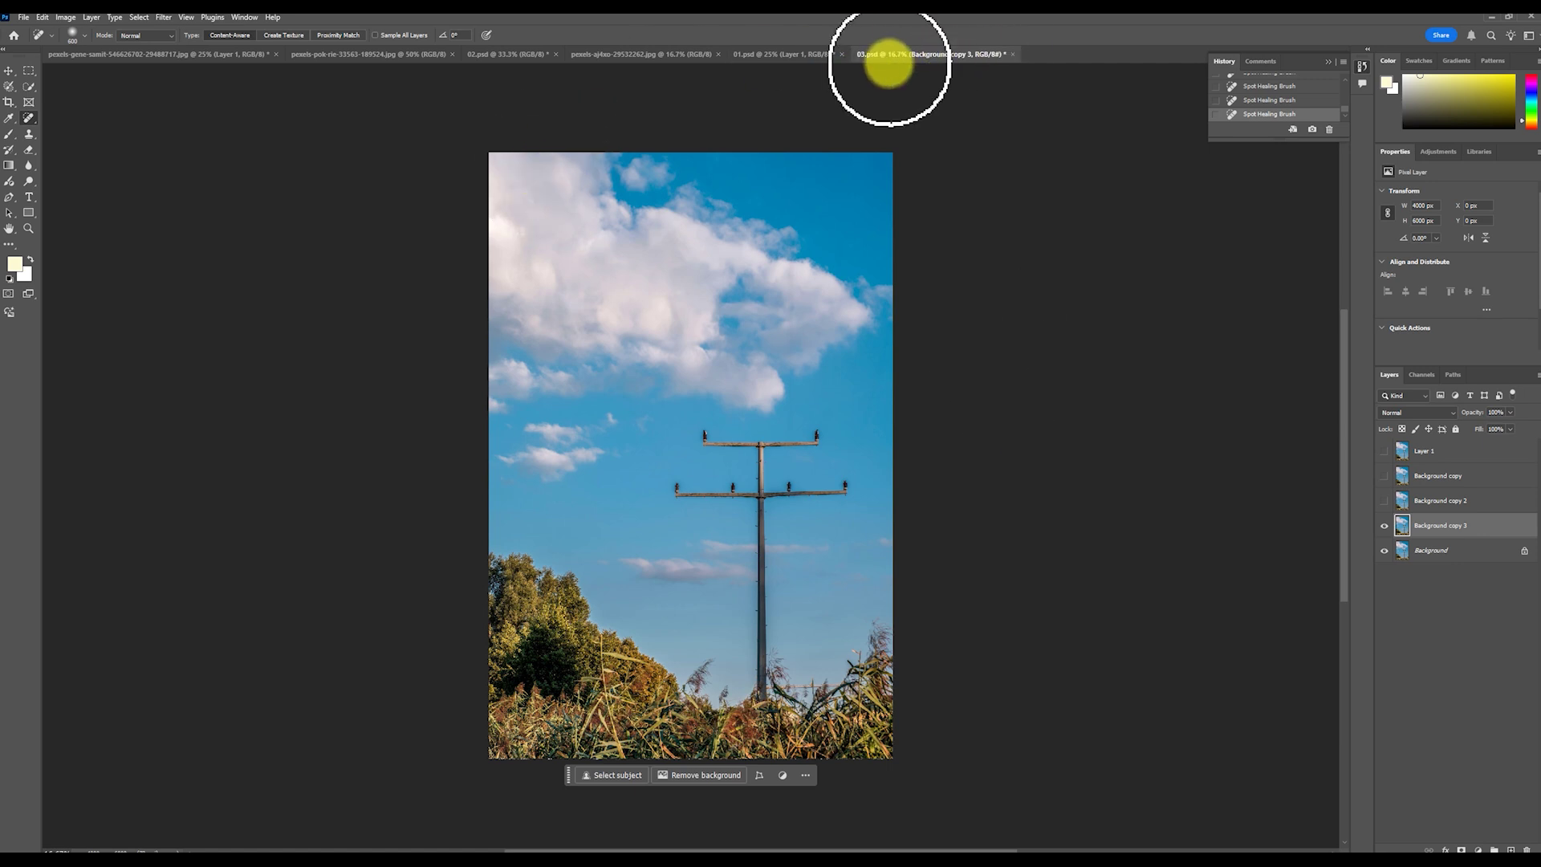
# Switch to 01.psd and duplicate its Background layer
pyautogui.click(769, 56)
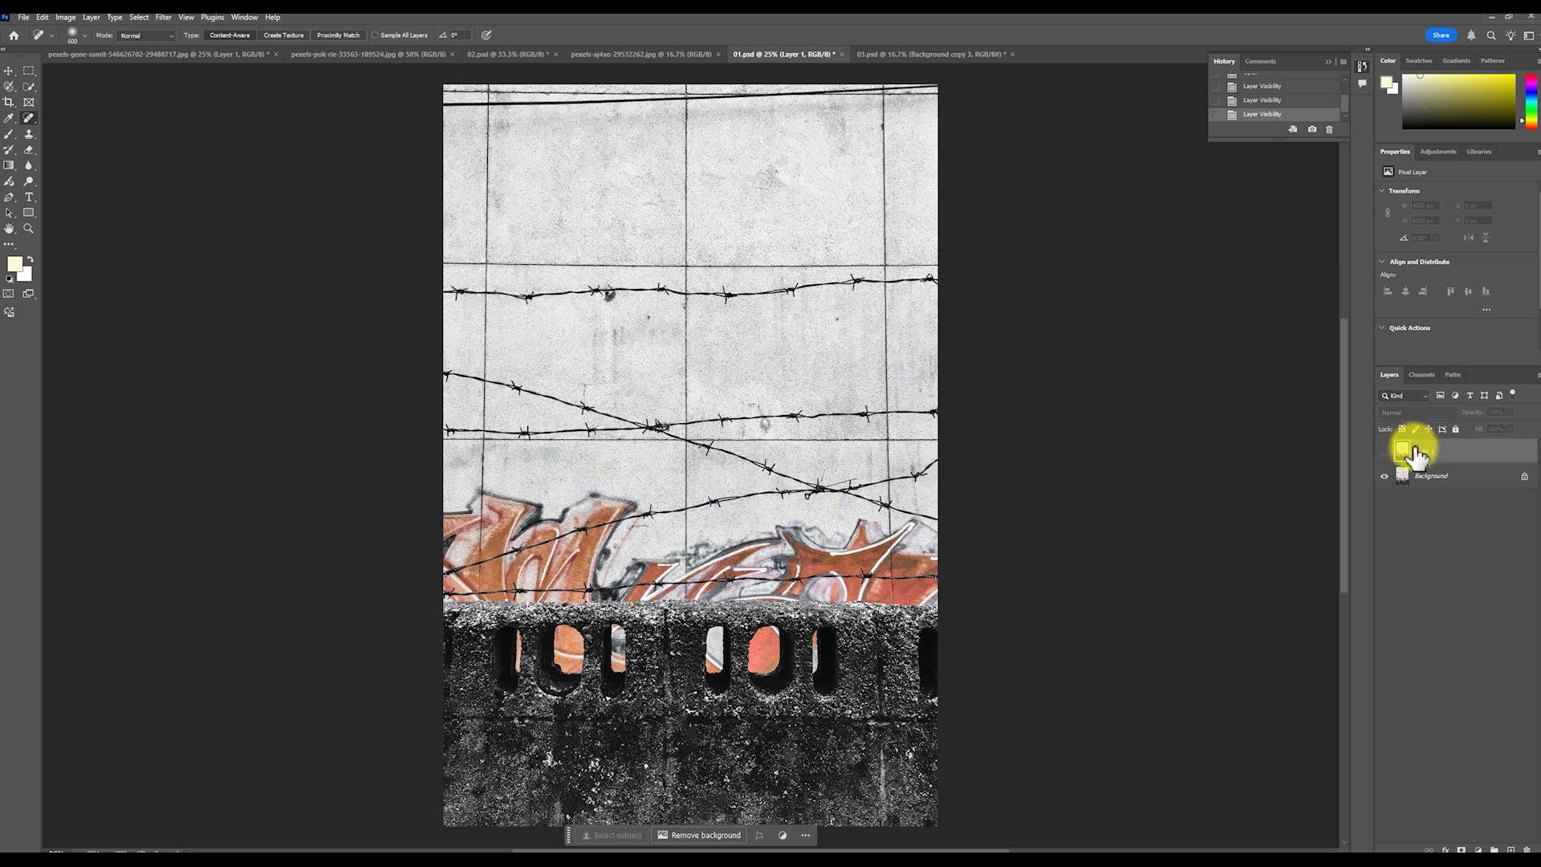
pyautogui.click(1437, 475)
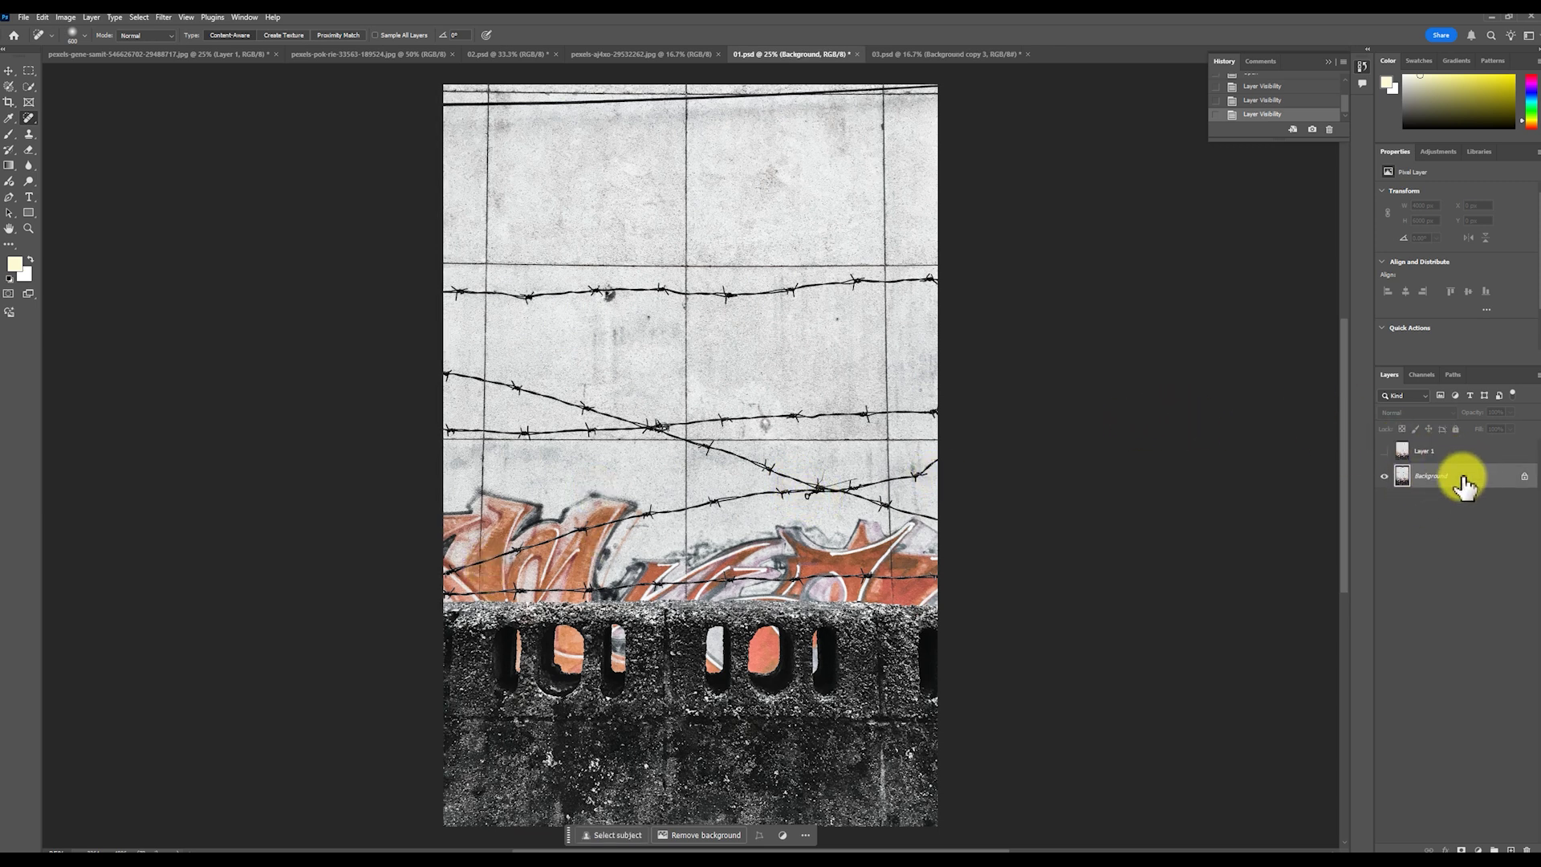
pyautogui.hotkey('ctrl', 'j')
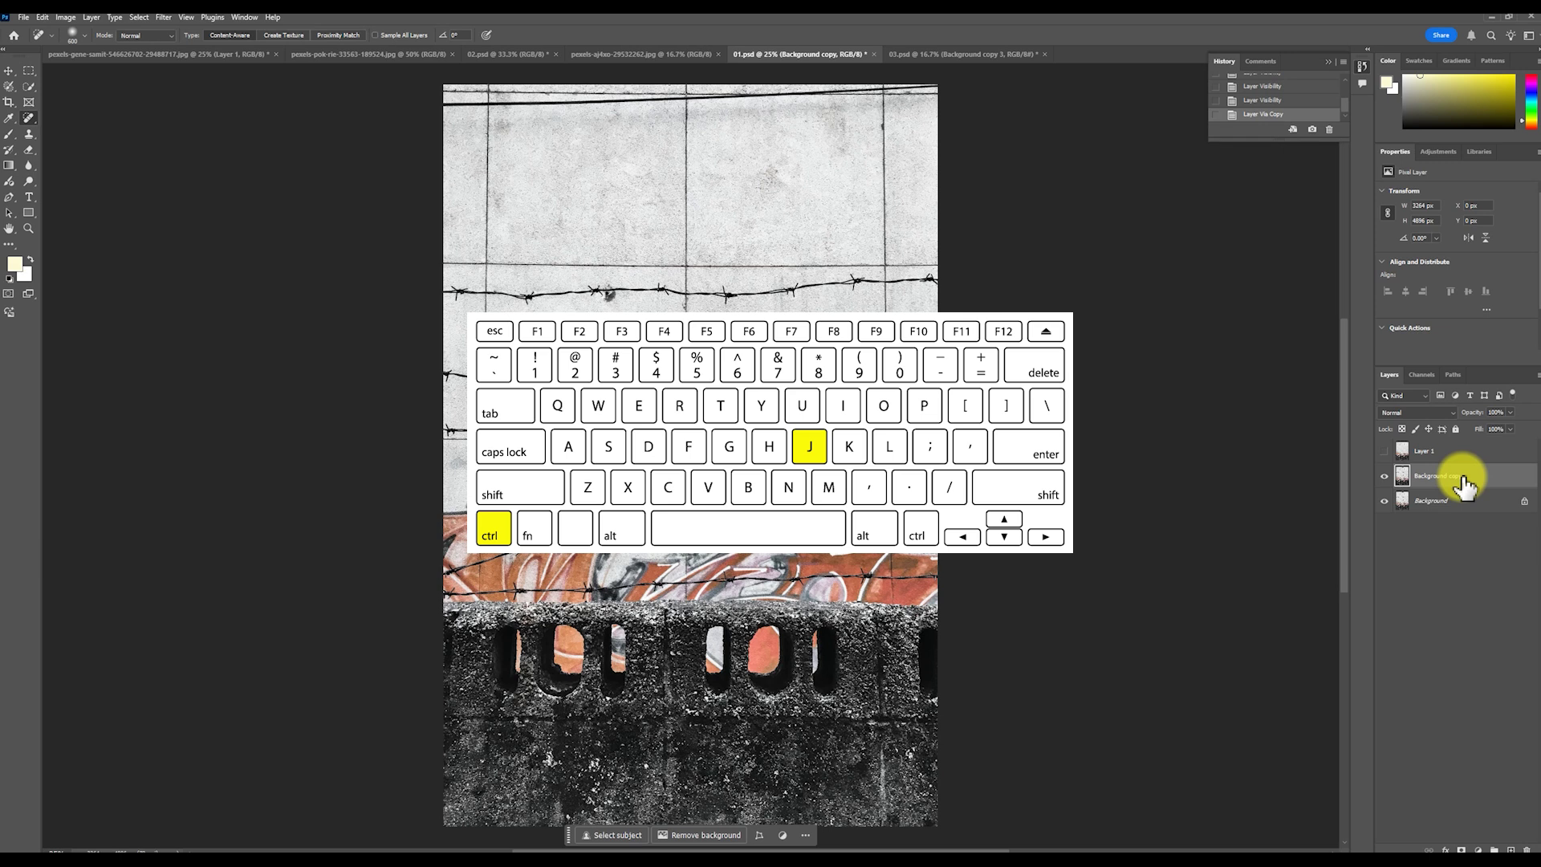
# Erase the barbed wire on Background copy with the Remove tool's Wires and cables option and compare it with the original
pyautogui.rightClick(29, 118)
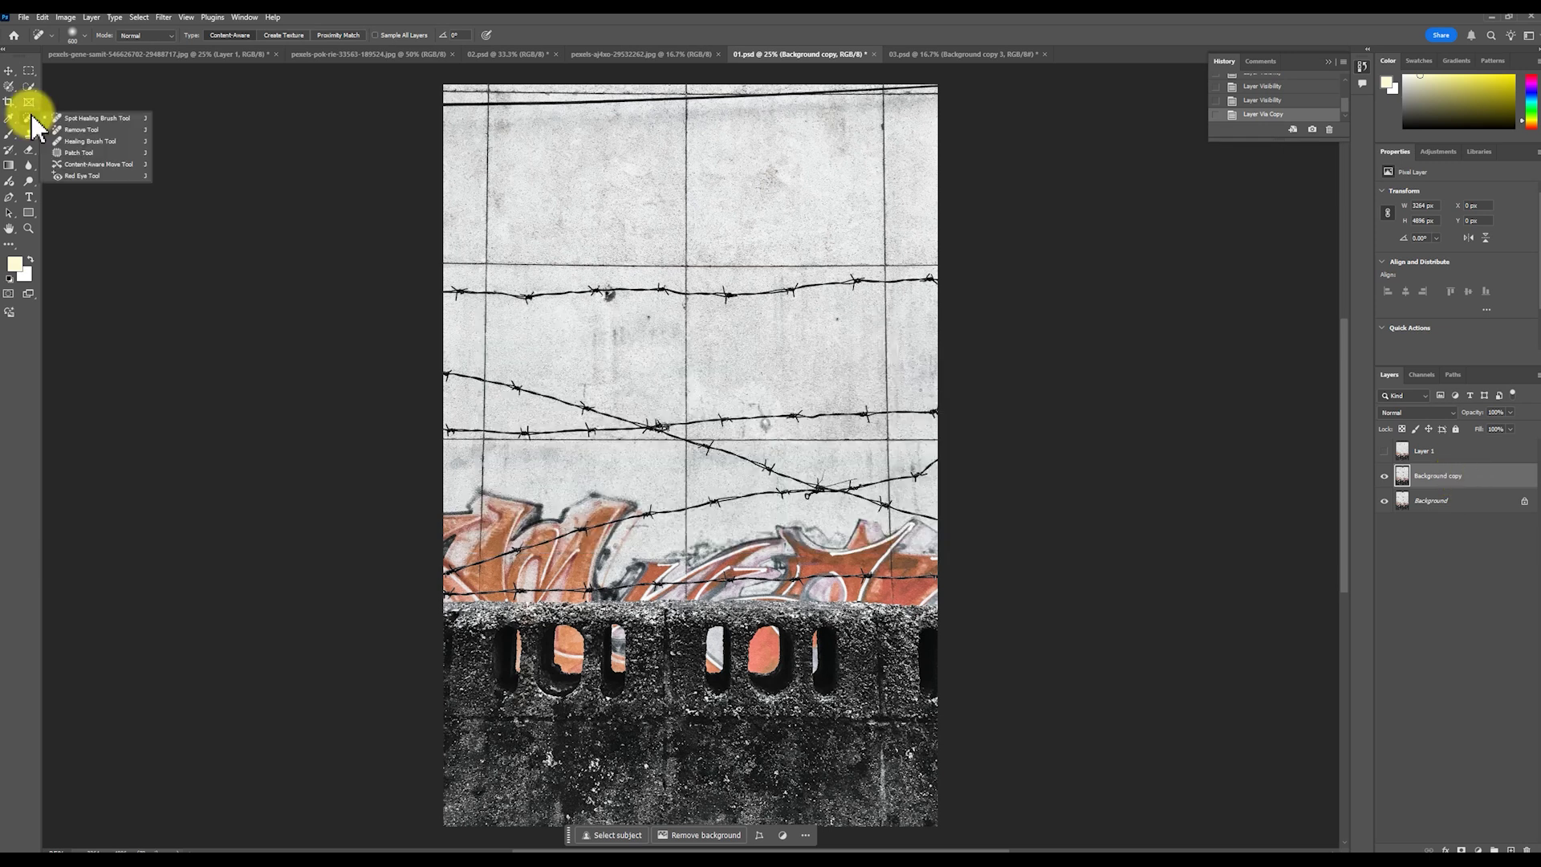
pyautogui.click(78, 131)
pyautogui.click(228, 34)
pyautogui.click(232, 71)
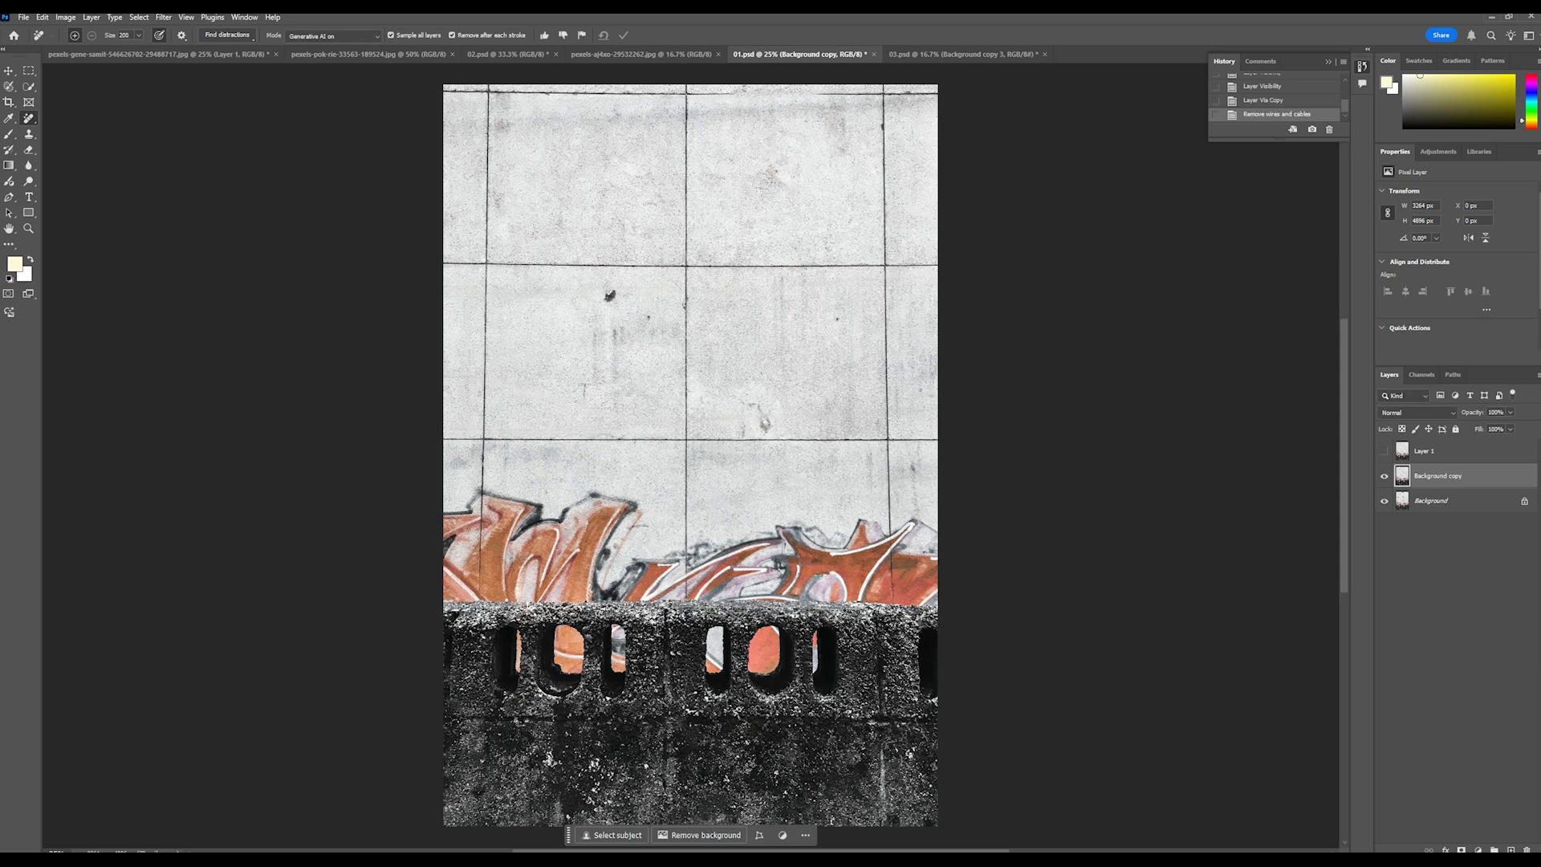
pyautogui.click(1384, 477)
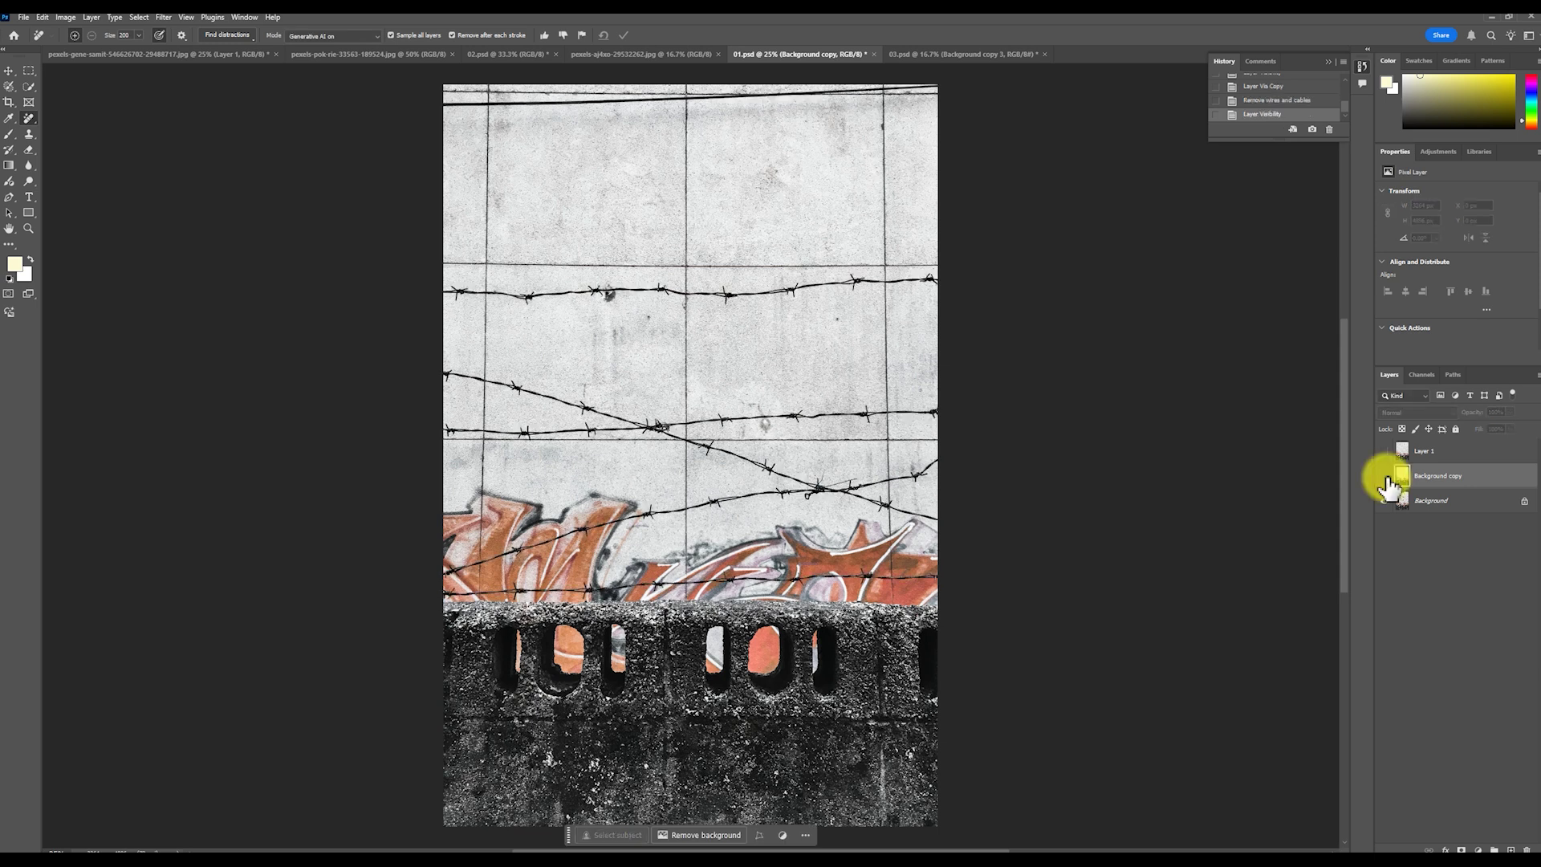
pyautogui.click(1385, 477)
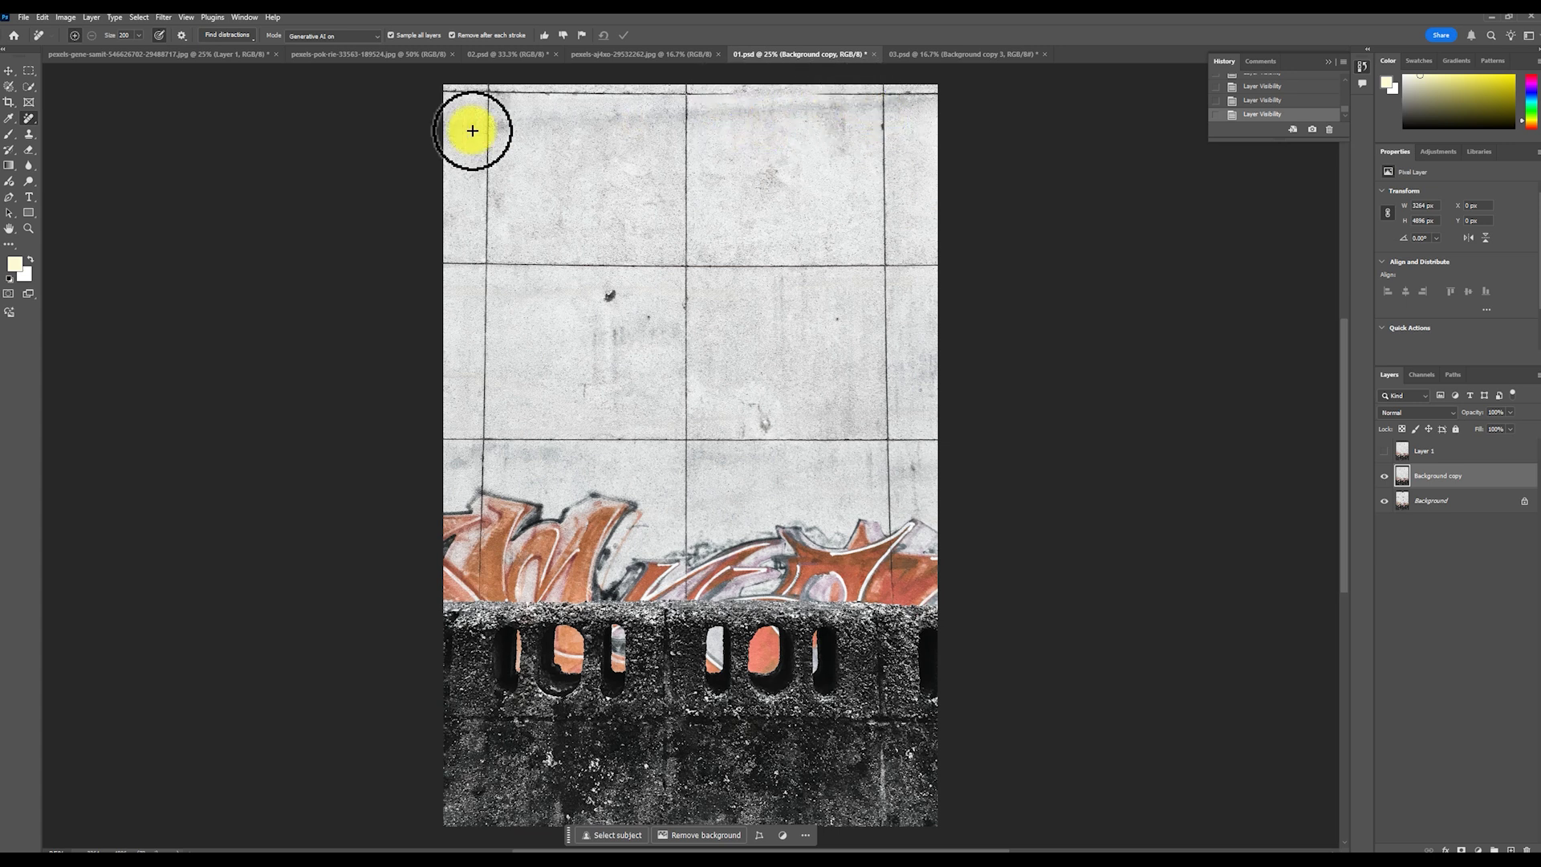
# Rebuild the damaged horizontal joint along the wall's upper edge with the Clone Stamp, sampling an intact section of the line
pyautogui.click(30, 135)
pyautogui.rightClick(30, 138)
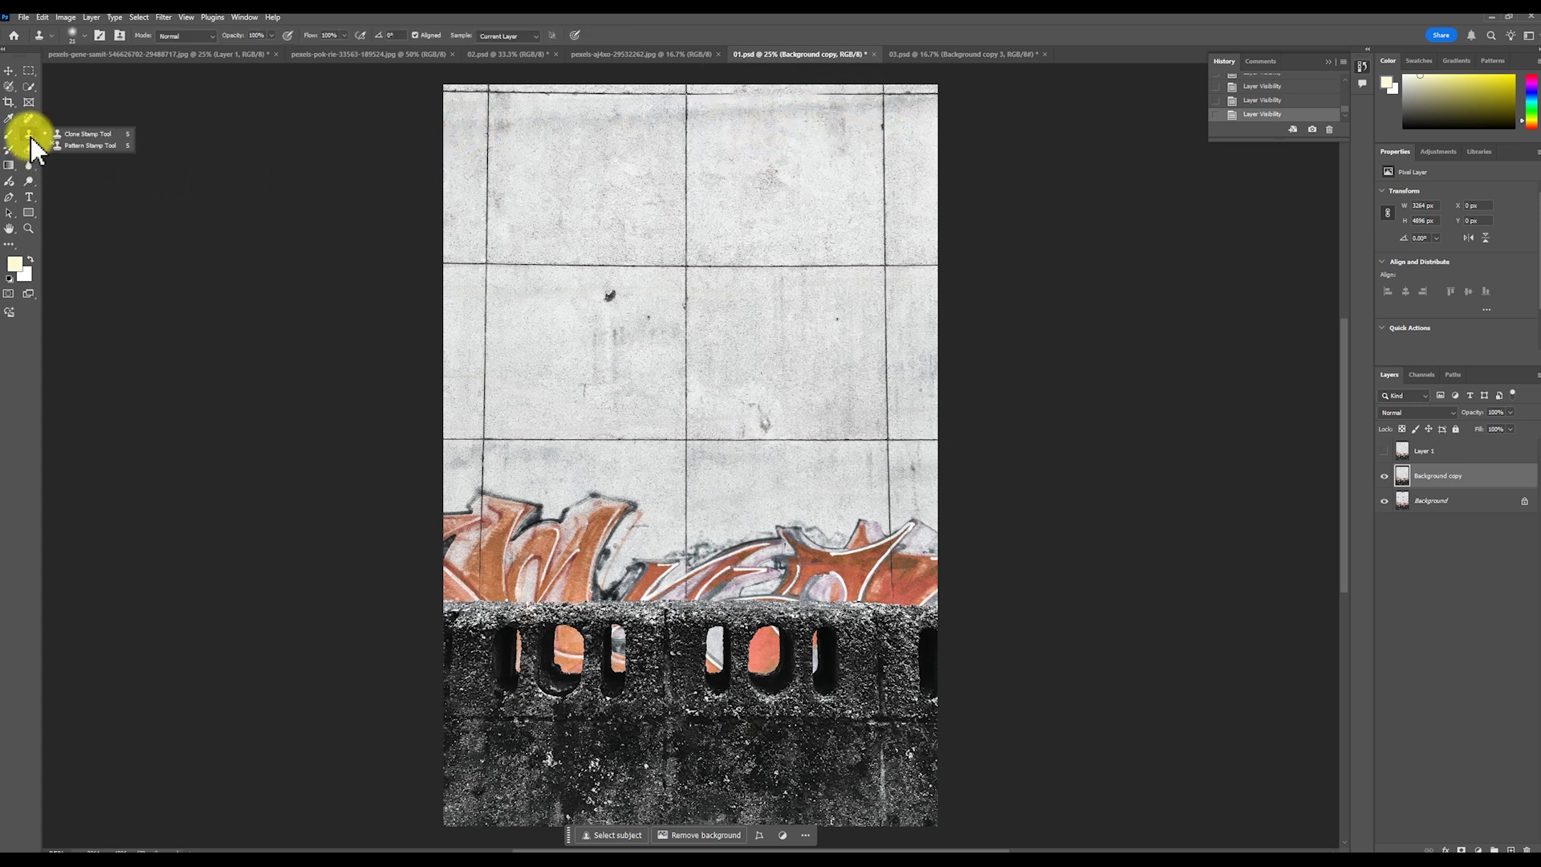
pyautogui.click(76, 134)
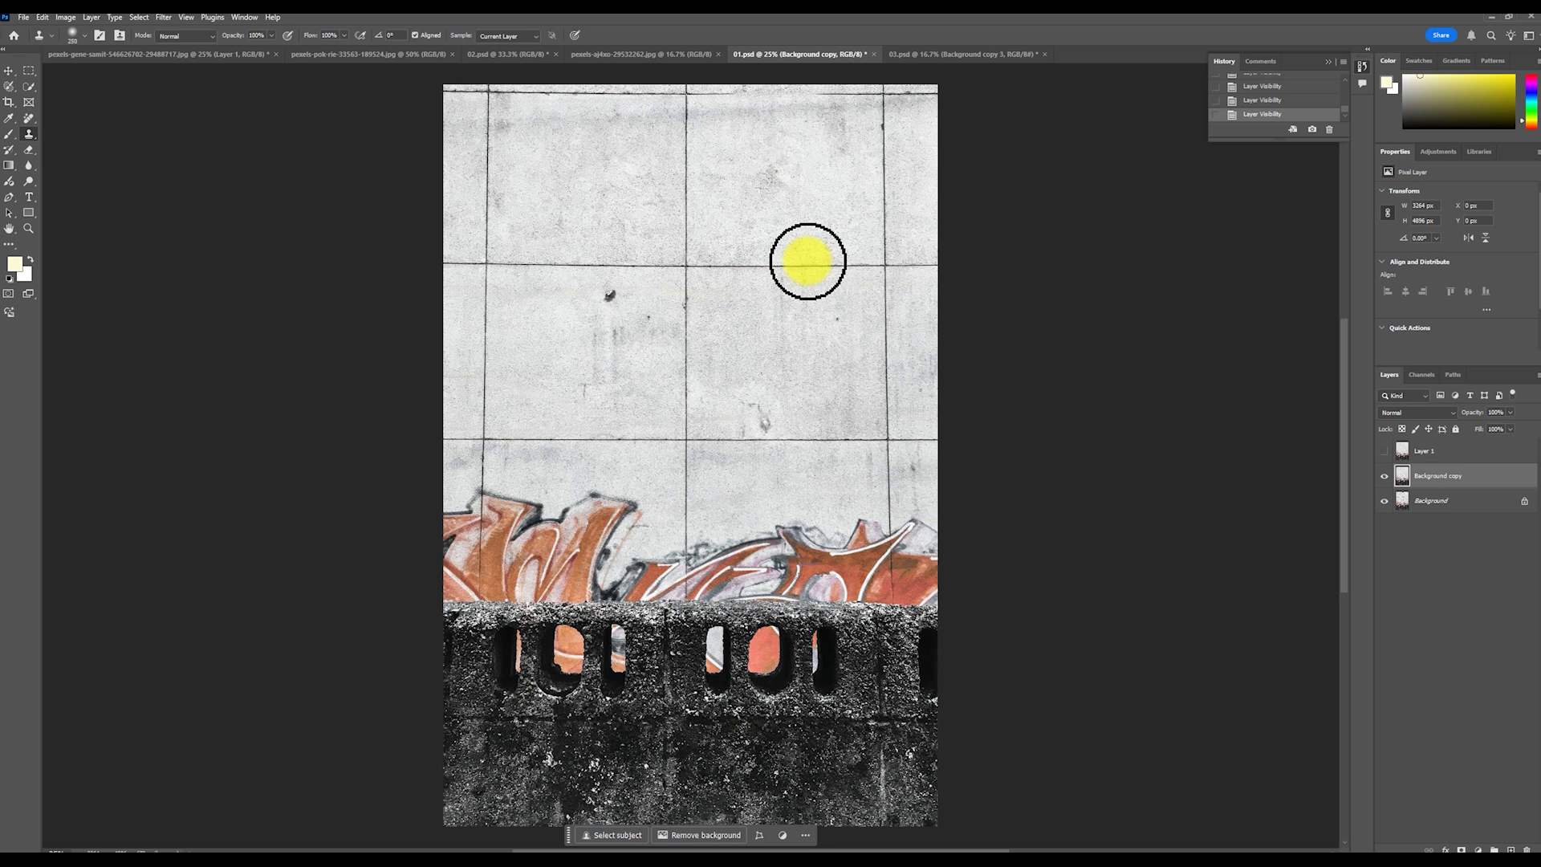
pyautogui.moveTo(761, 134); pyautogui.dragTo(740, 474)
pyautogui.scroll(6, 739, 474)
pyautogui.press('[')
pyautogui.press('[')
pyautogui.keyDown('alt'); pyautogui.click(1026, 371); pyautogui.keyUp('alt')
pyautogui.moveTo(768, 354); pyautogui.dragTo(941, 359)
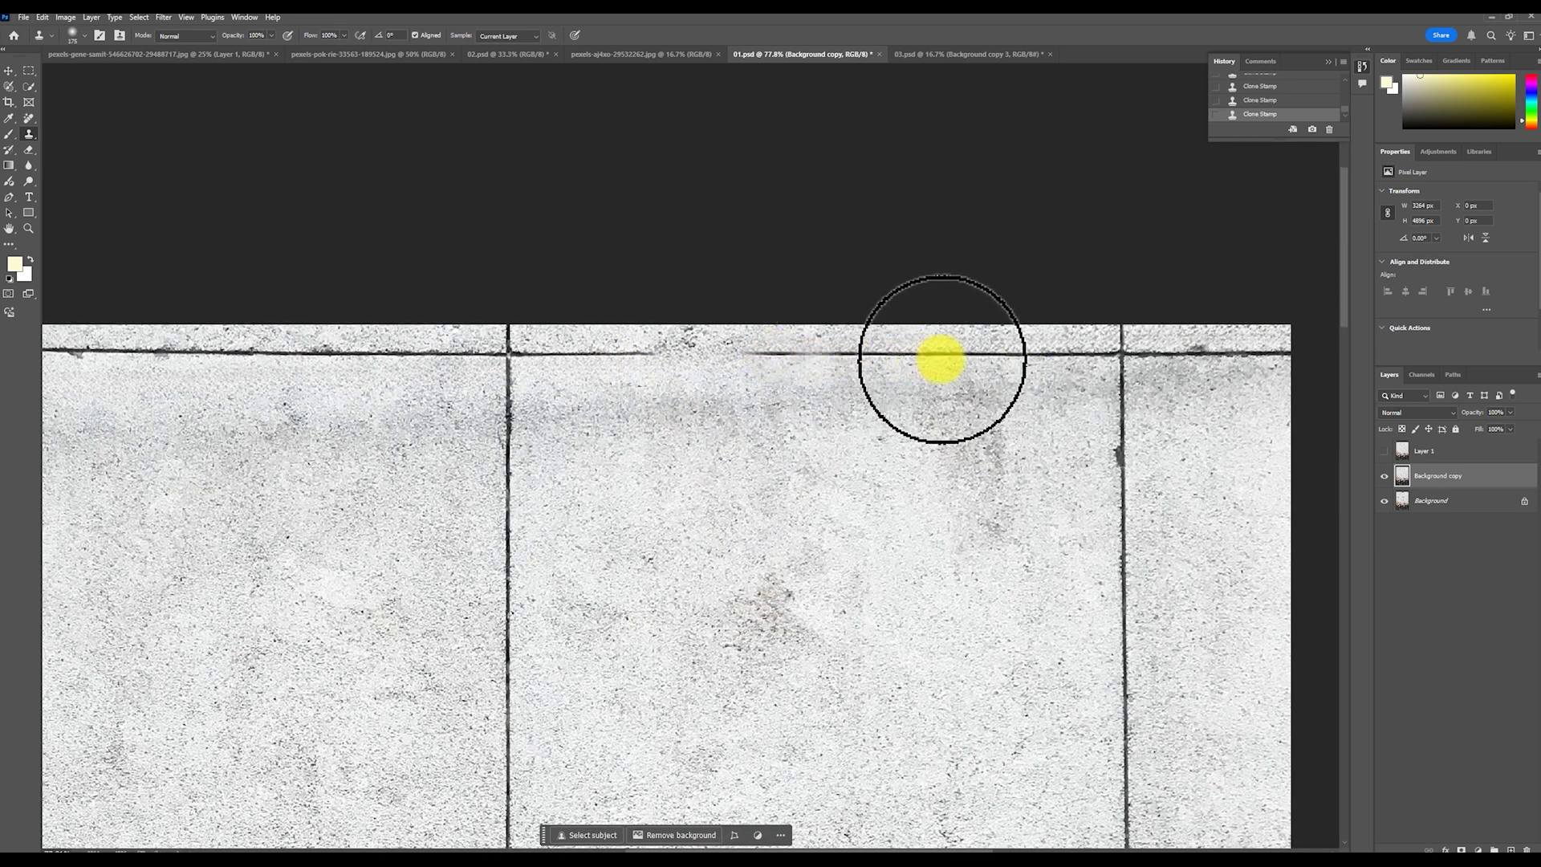
pyautogui.moveTo(824, 362); pyautogui.dragTo(771, 354)
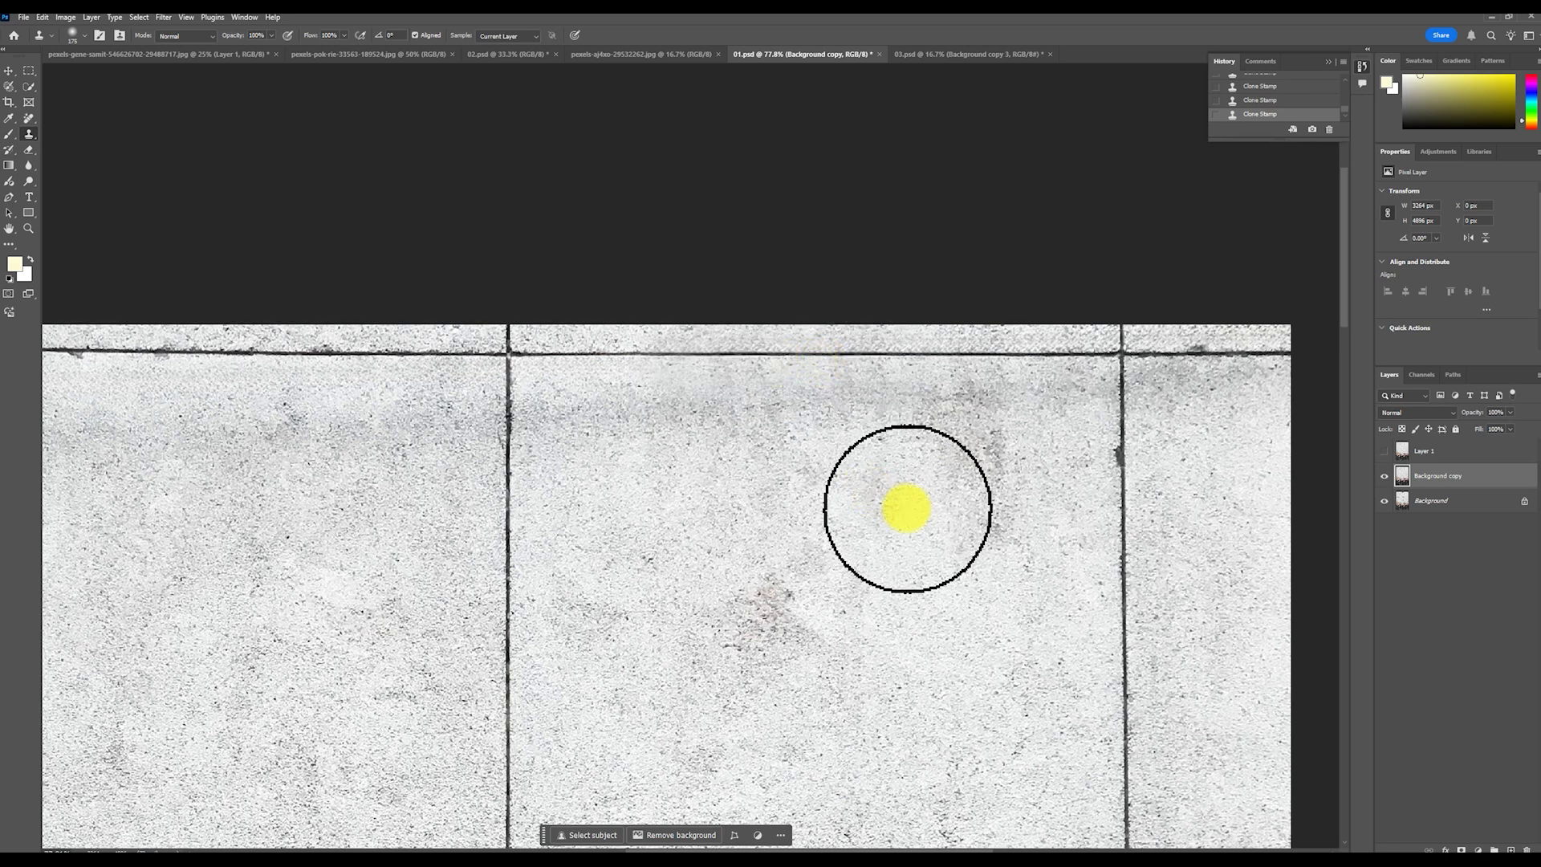
# Compare the cleaned wall on Background copy with the original barbed-wire photo by toggling the layer's visibility
pyautogui.scroll(-5, 954, 263)
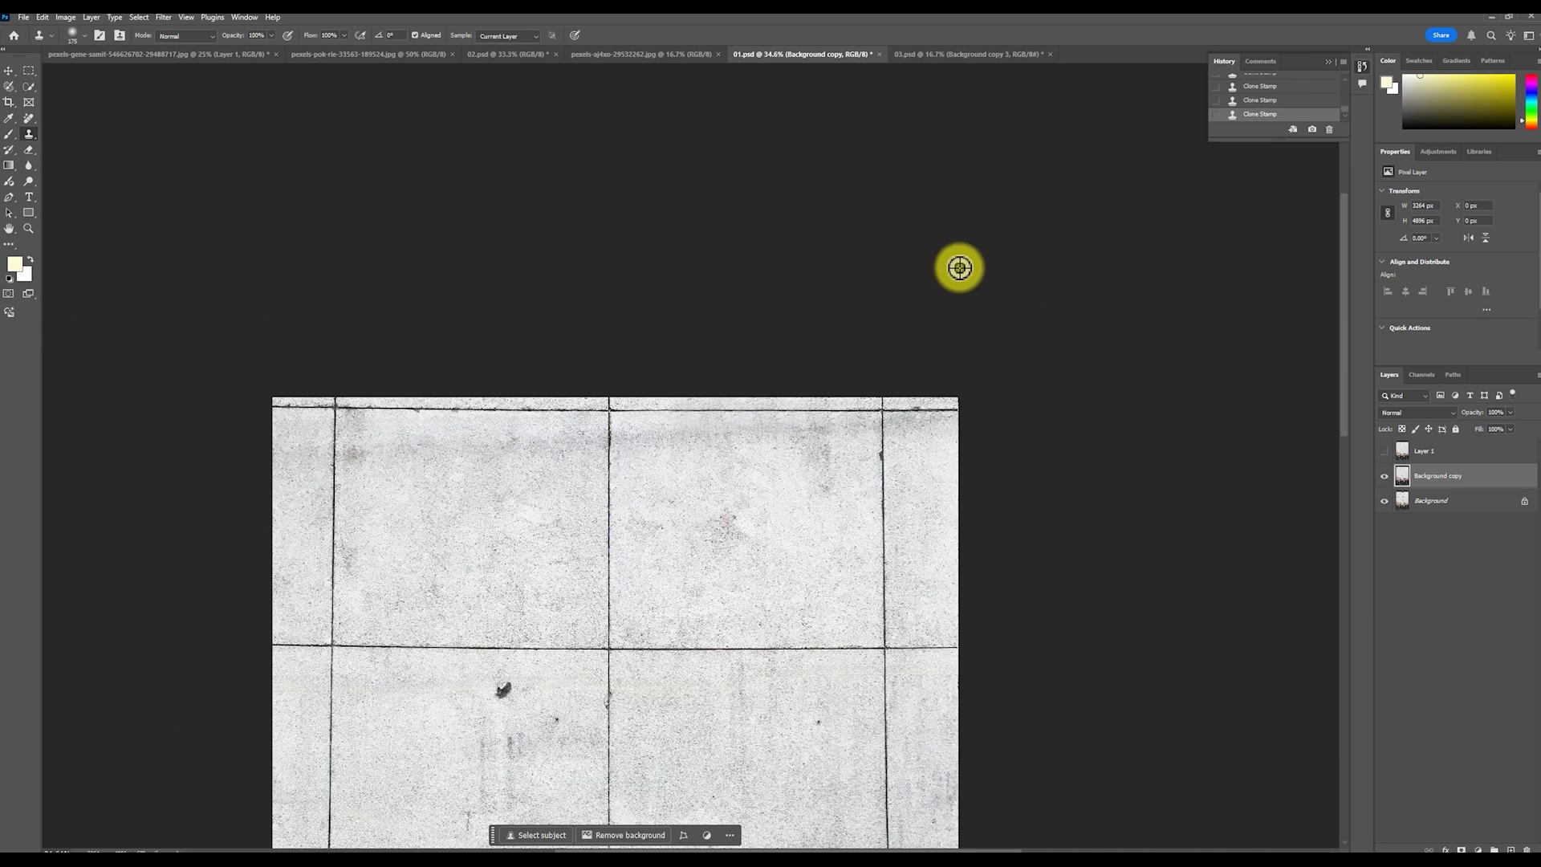
pyautogui.click(1384, 479)
pyautogui.click(1384, 479)
pyautogui.click(1385, 480)
pyautogui.click(1385, 480)
pyautogui.click(1385, 480)
pyautogui.press('v')
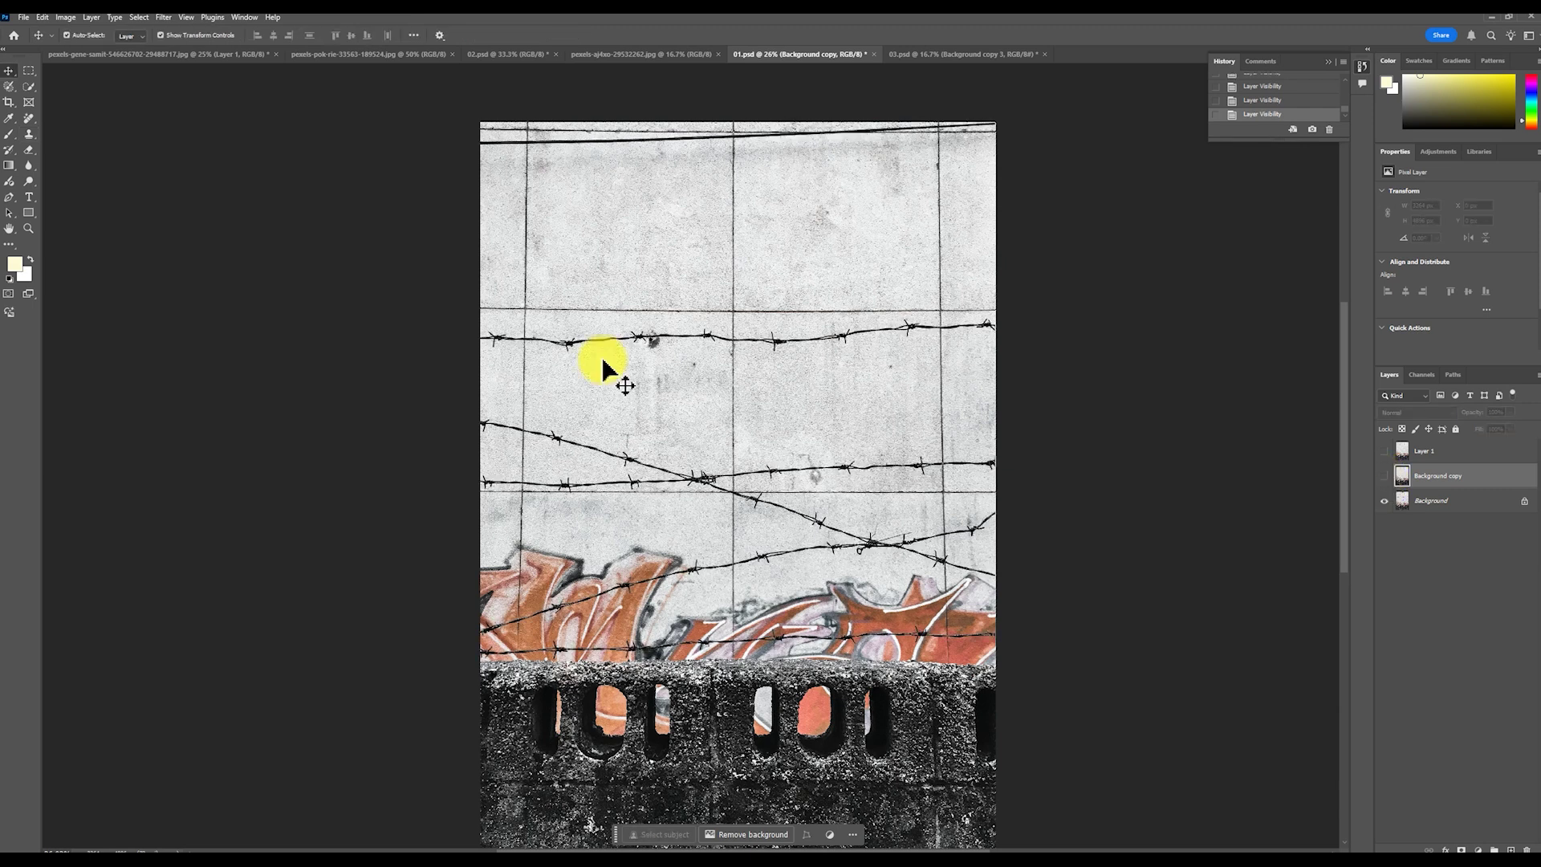
pyautogui.click(1384, 477)
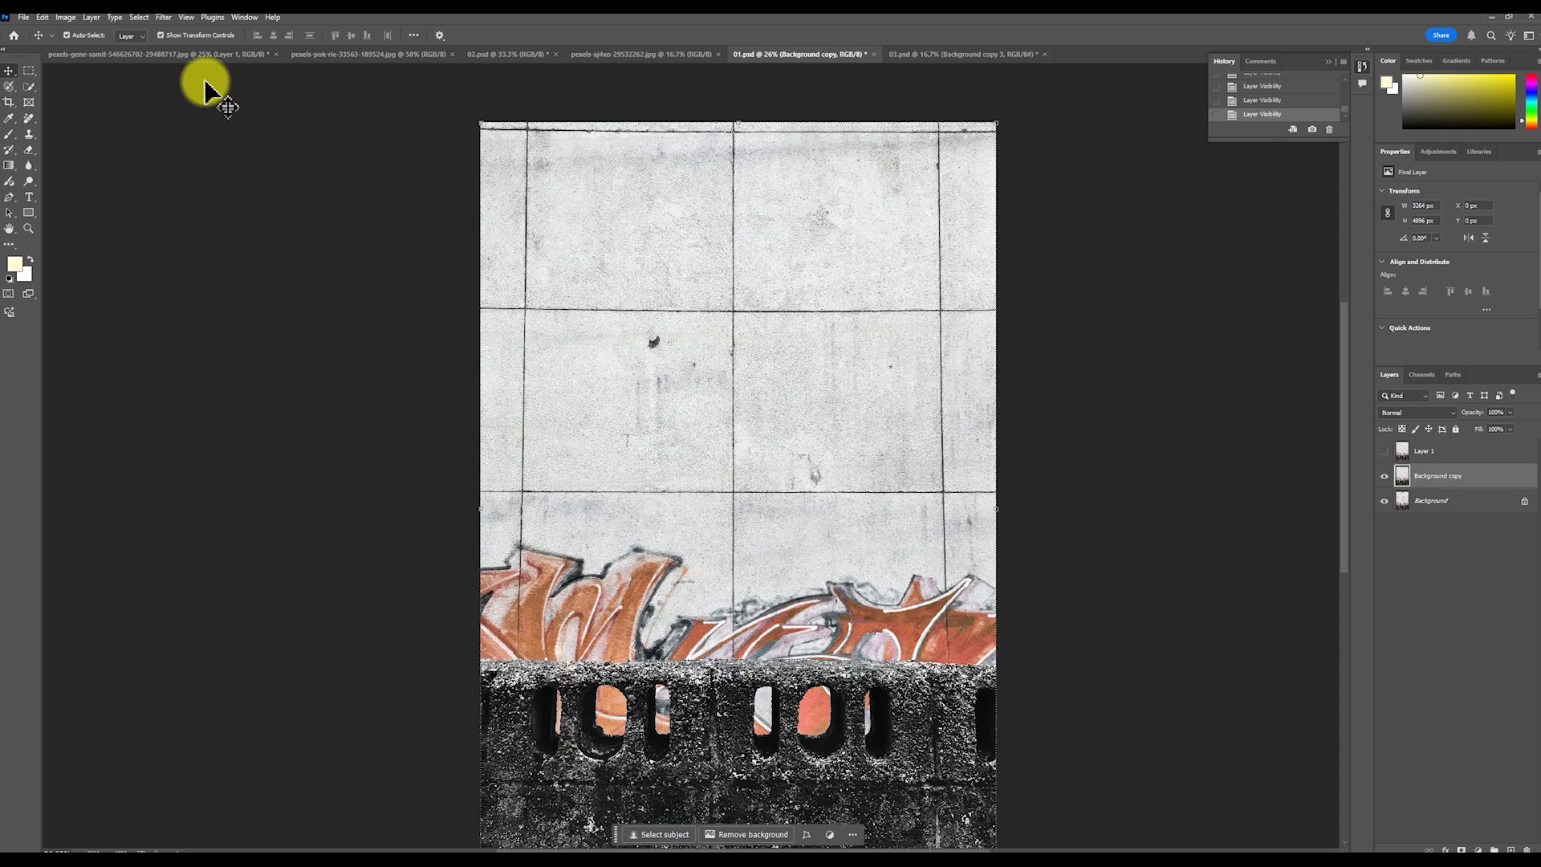
# Review the retouched 01.psd and 03.psd images alongside the unedited utility-pole photo
pyautogui.click(172, 55)
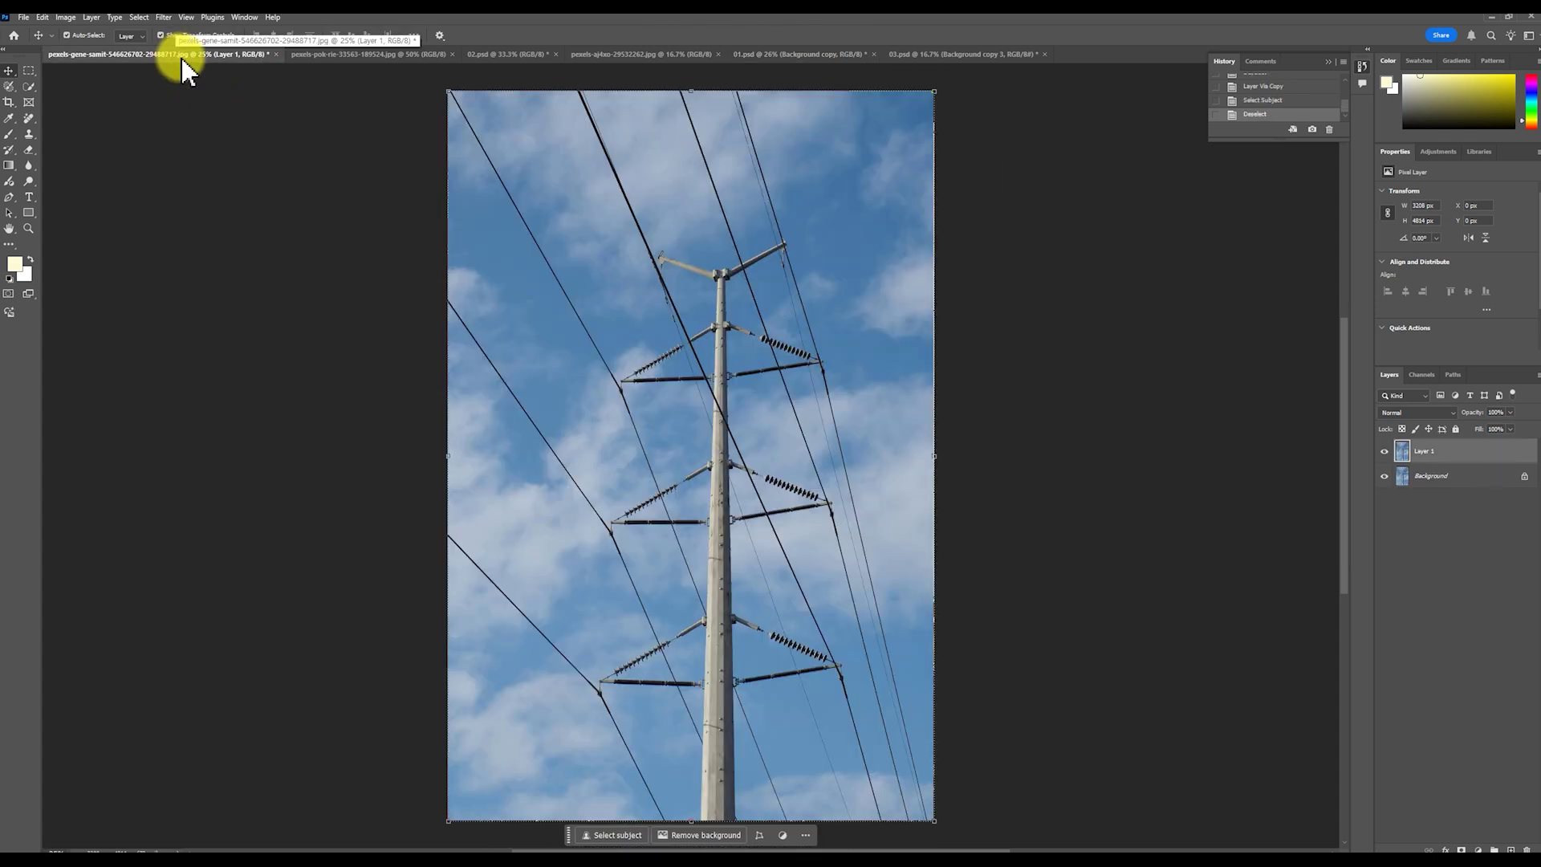
pyautogui.click(803, 54)
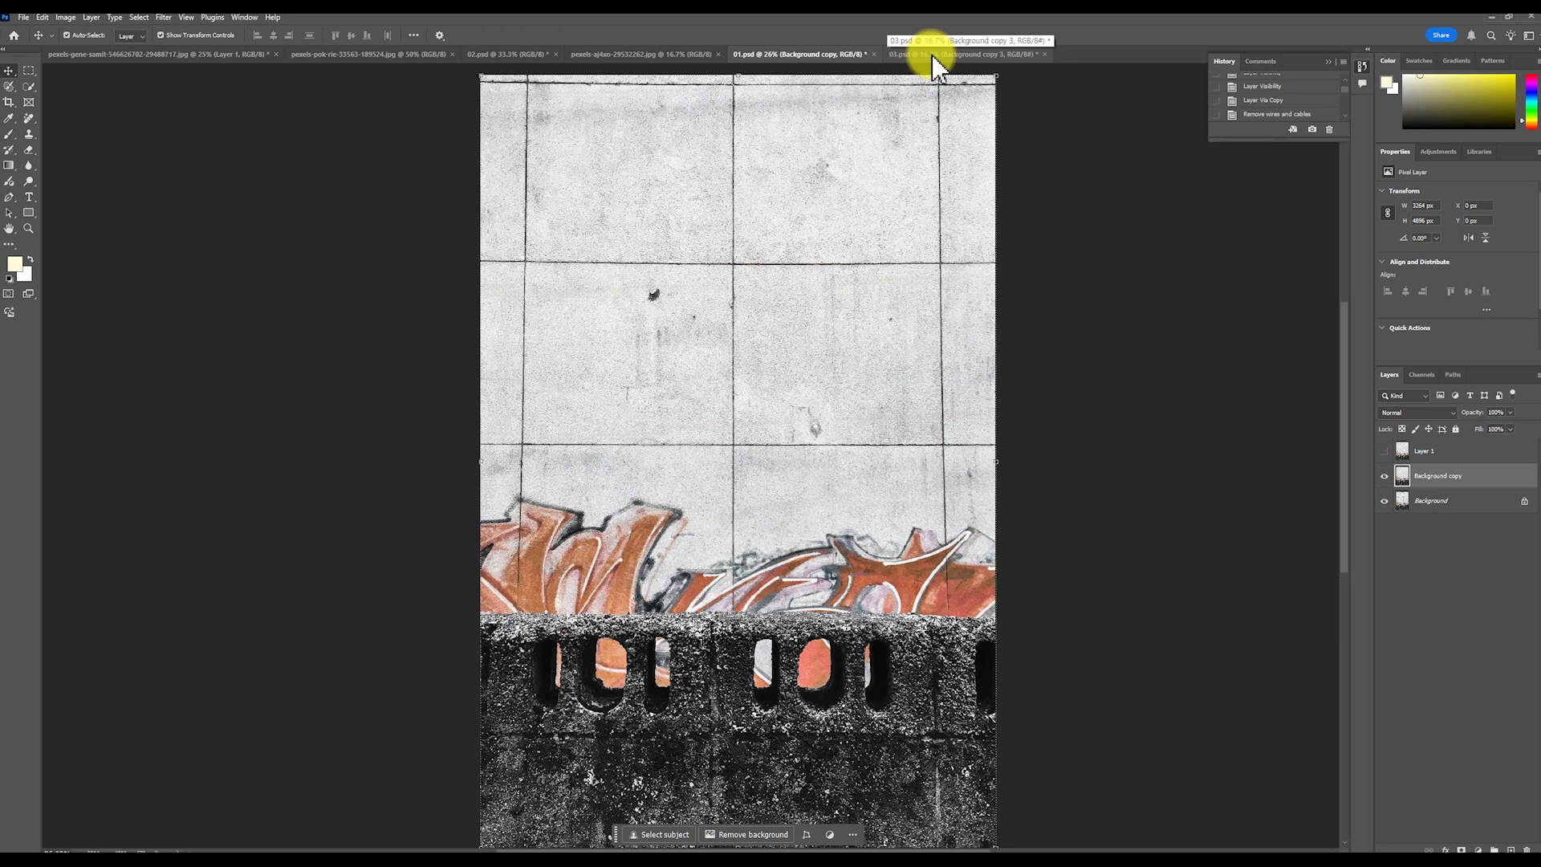
pyautogui.click(924, 54)
pyautogui.click(853, 55)
pyautogui.click(955, 54)
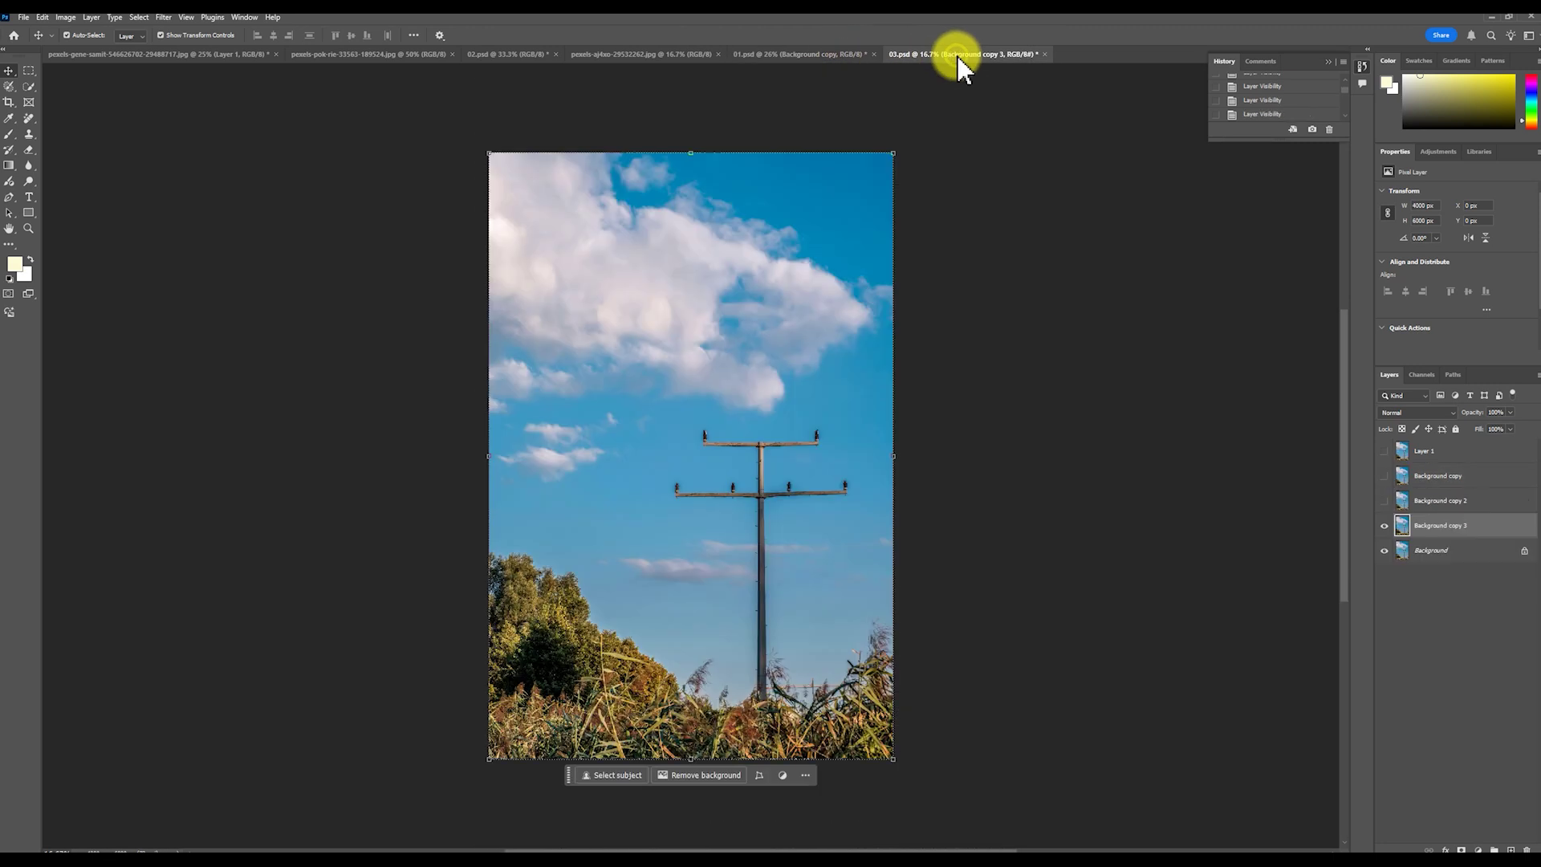
pyautogui.click(819, 55)
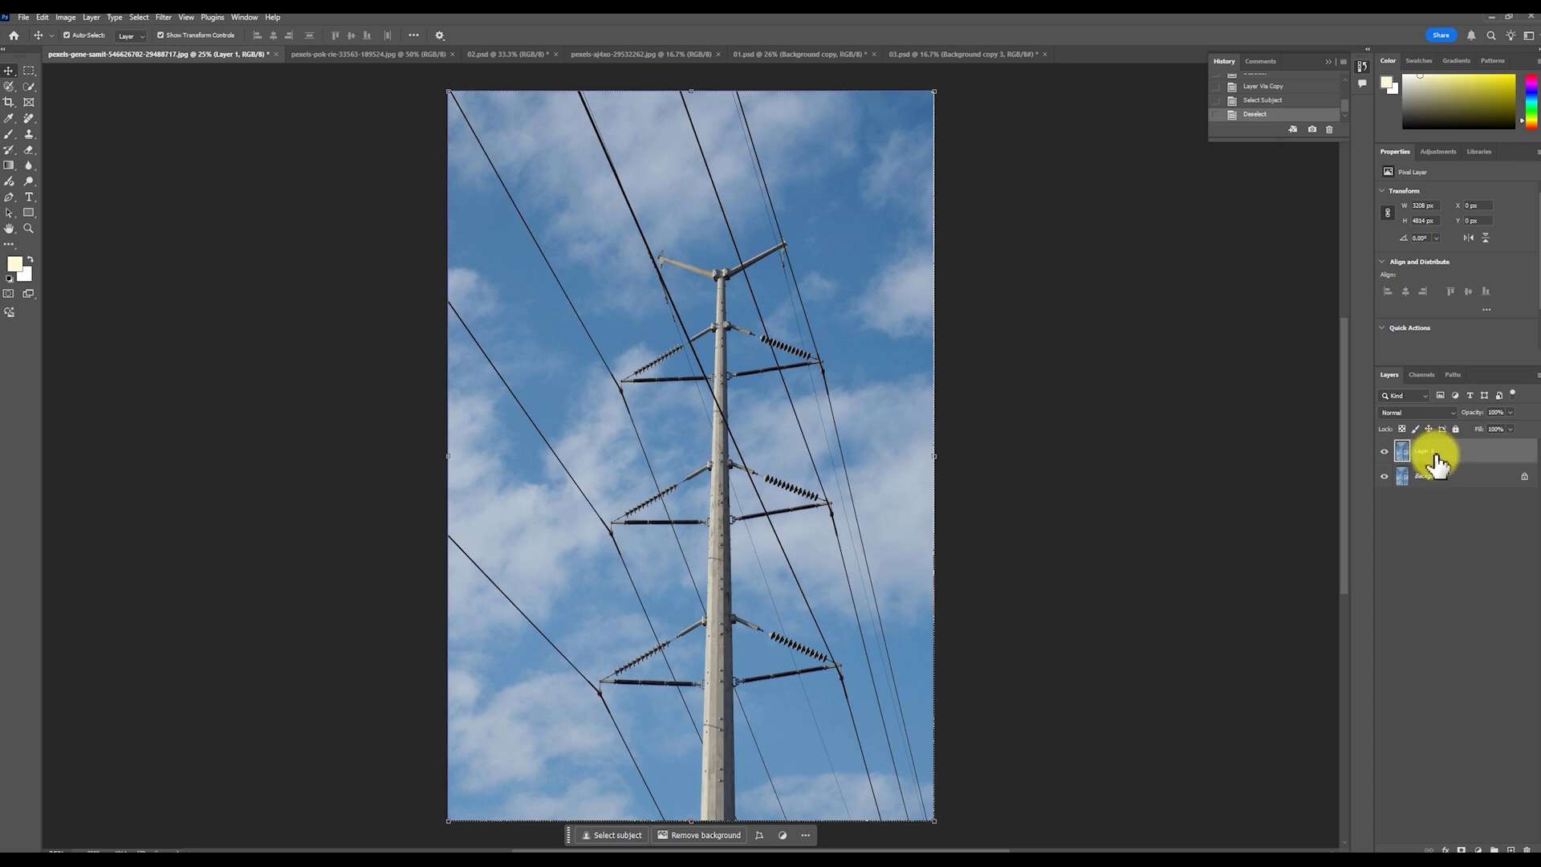
# Erase the power lines on the pole photo's Layer 1 with the Remove tool's Wires and cables option and compare with the original
pyautogui.moveTo(29, 118); pyautogui.dragTo(96, 127)
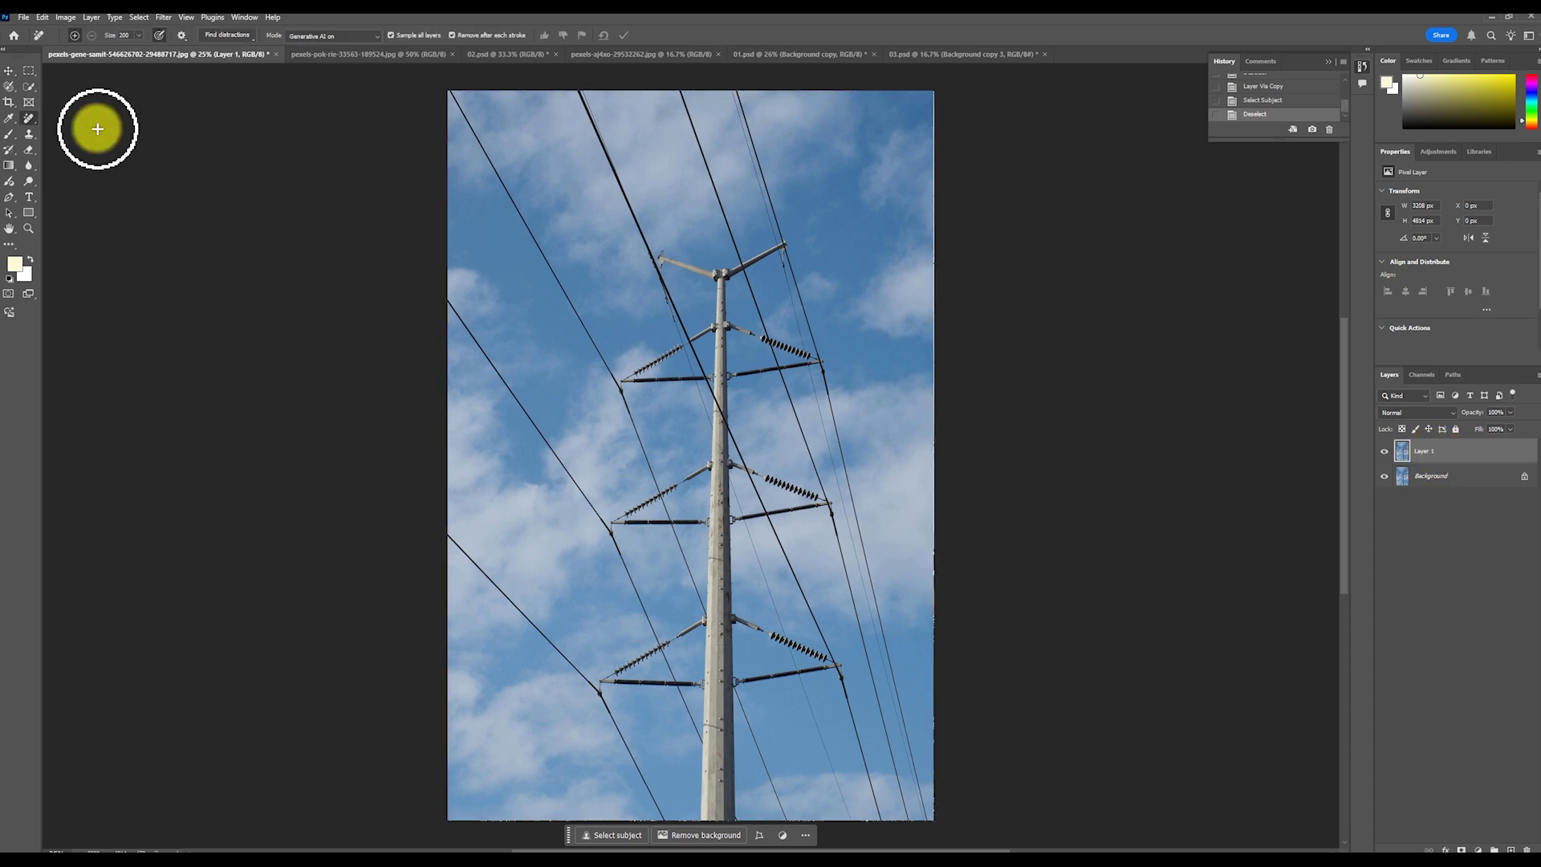
pyautogui.click(227, 34)
pyautogui.click(220, 76)
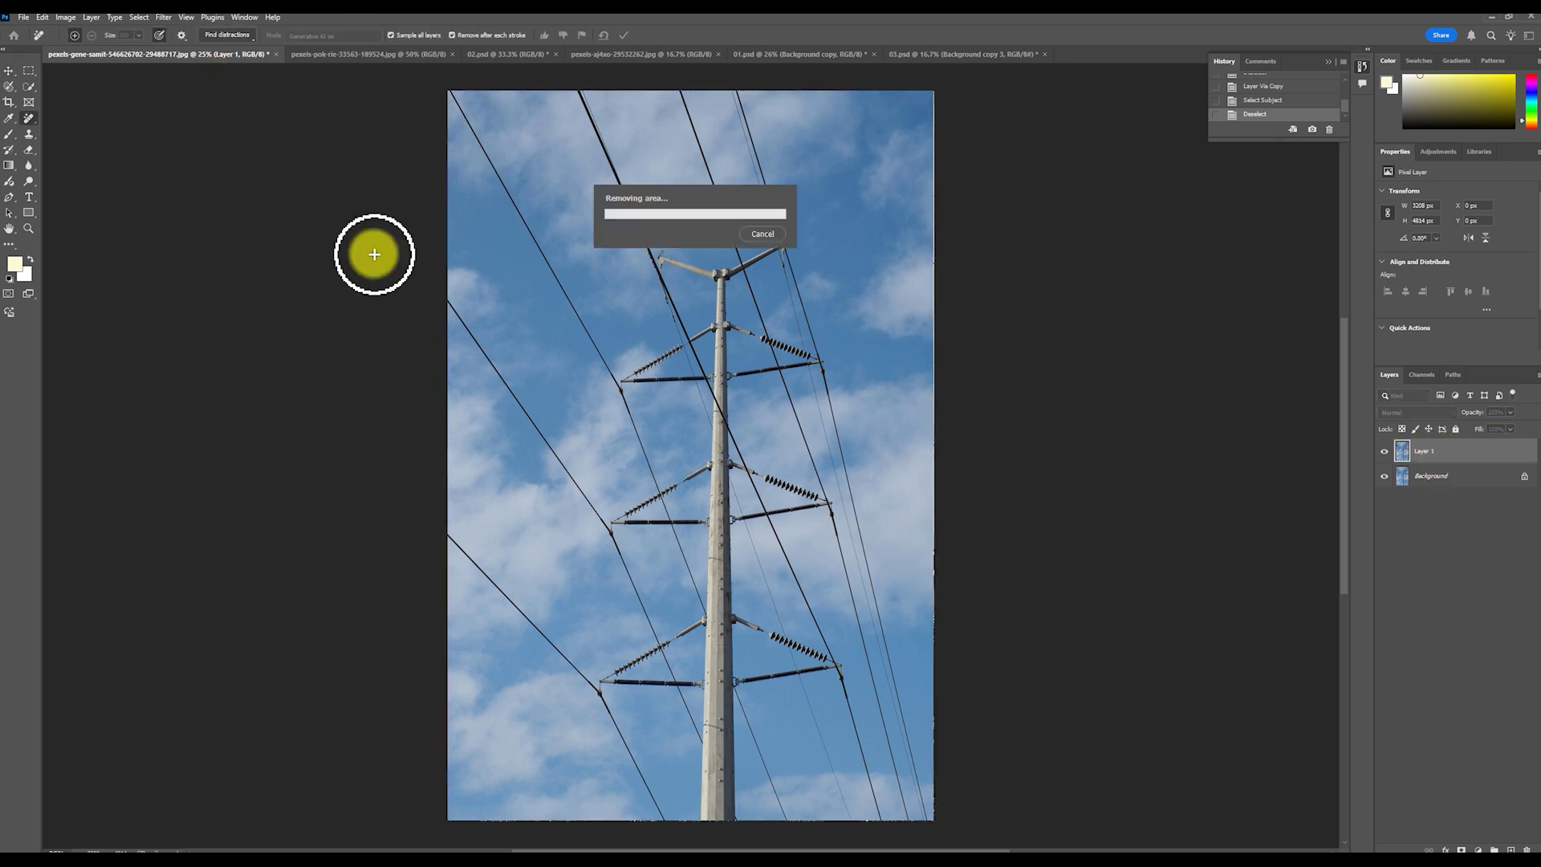
pyautogui.click(1386, 452)
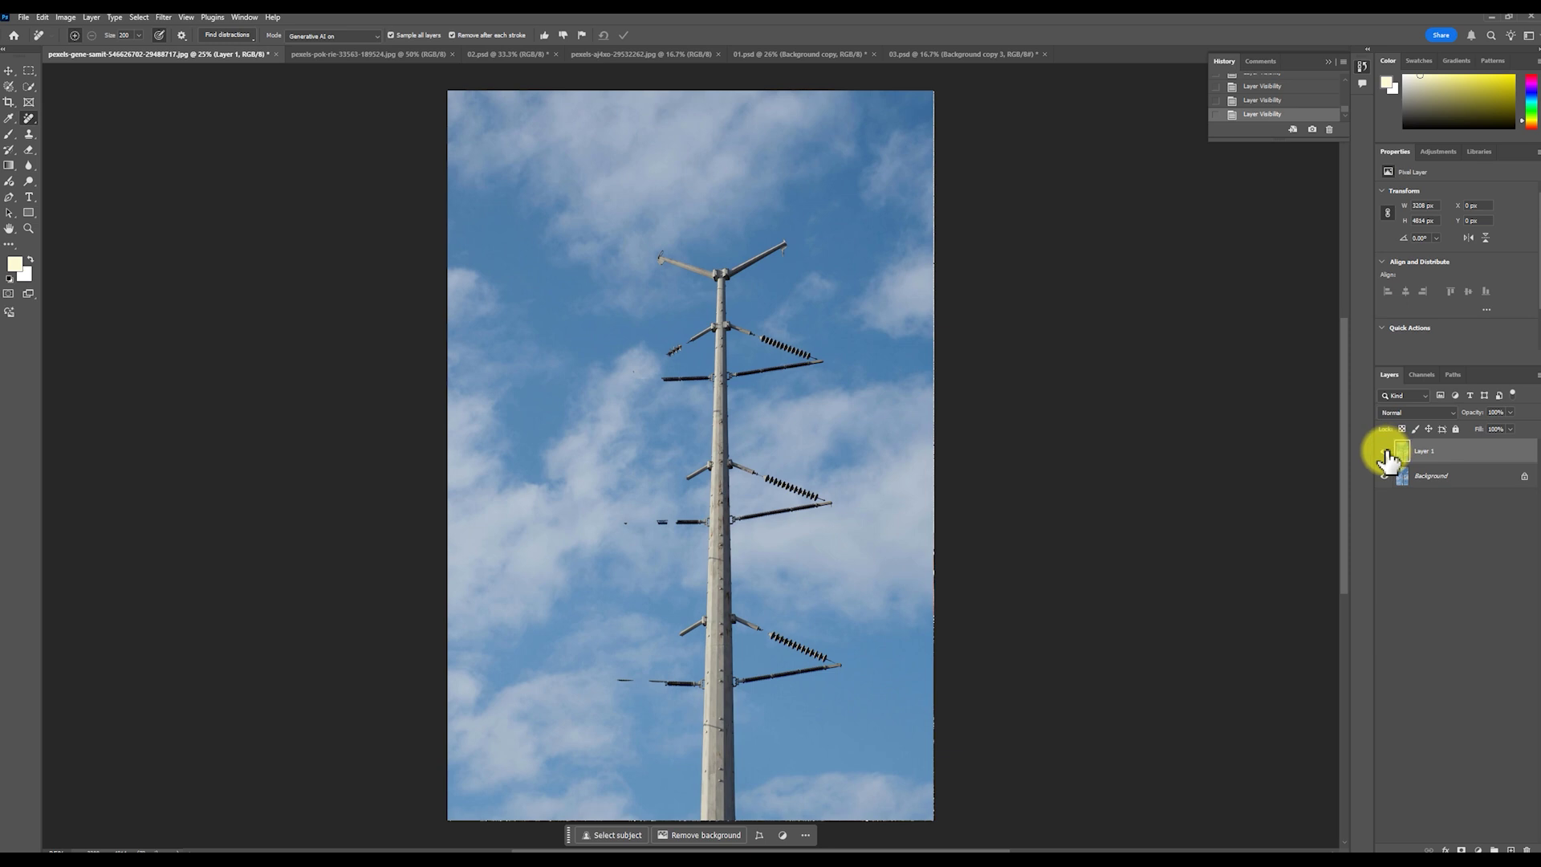
pyautogui.click(1385, 453)
pyautogui.click(1386, 452)
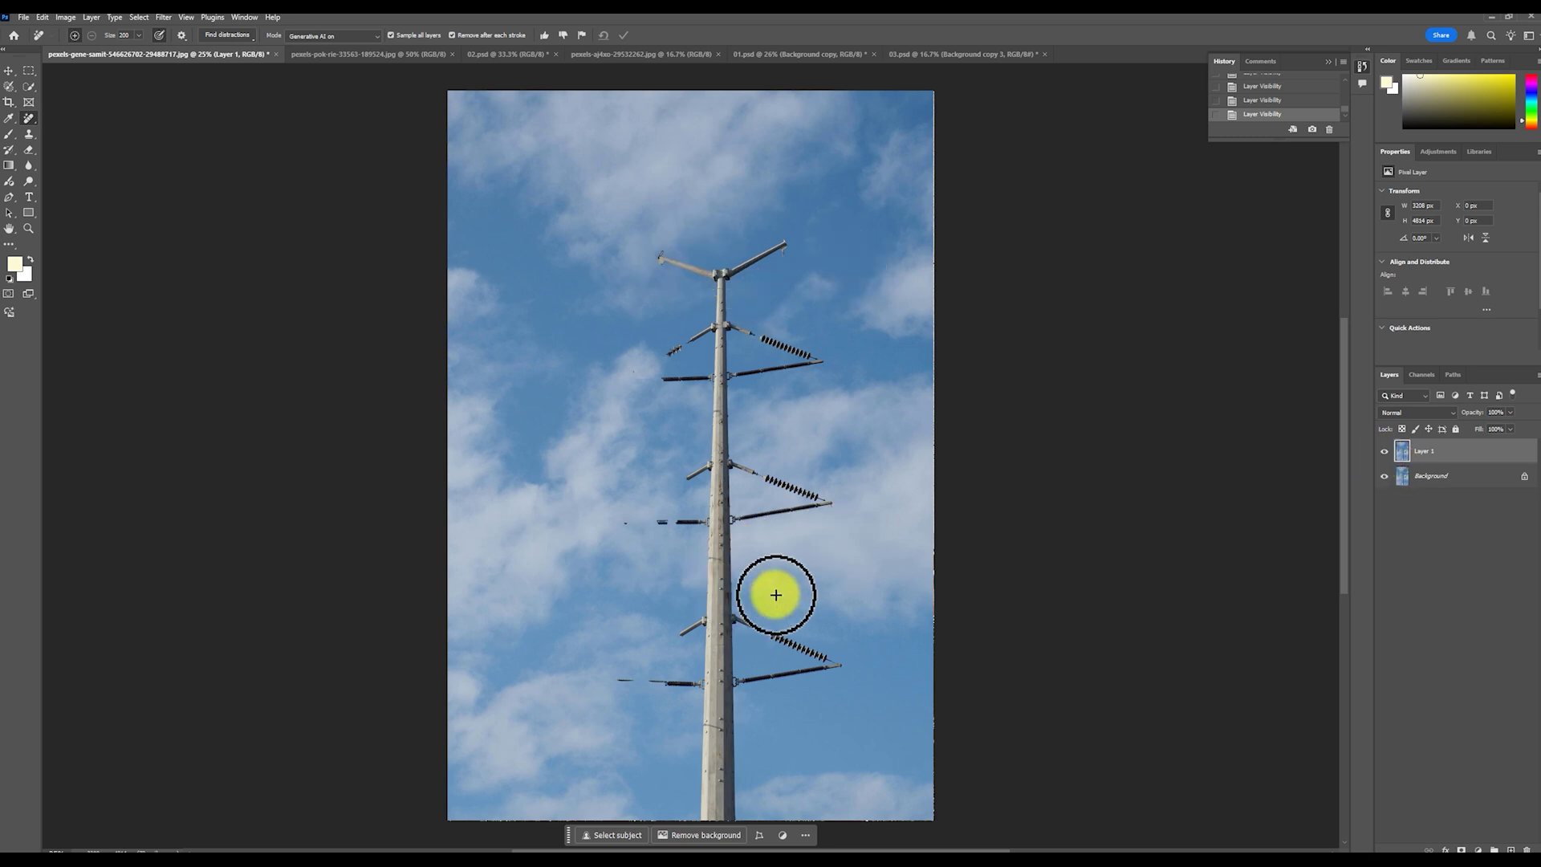
# Select the utility pole as the subject on Layer 1 and expand the selection slightly
pyautogui.click(608, 834)
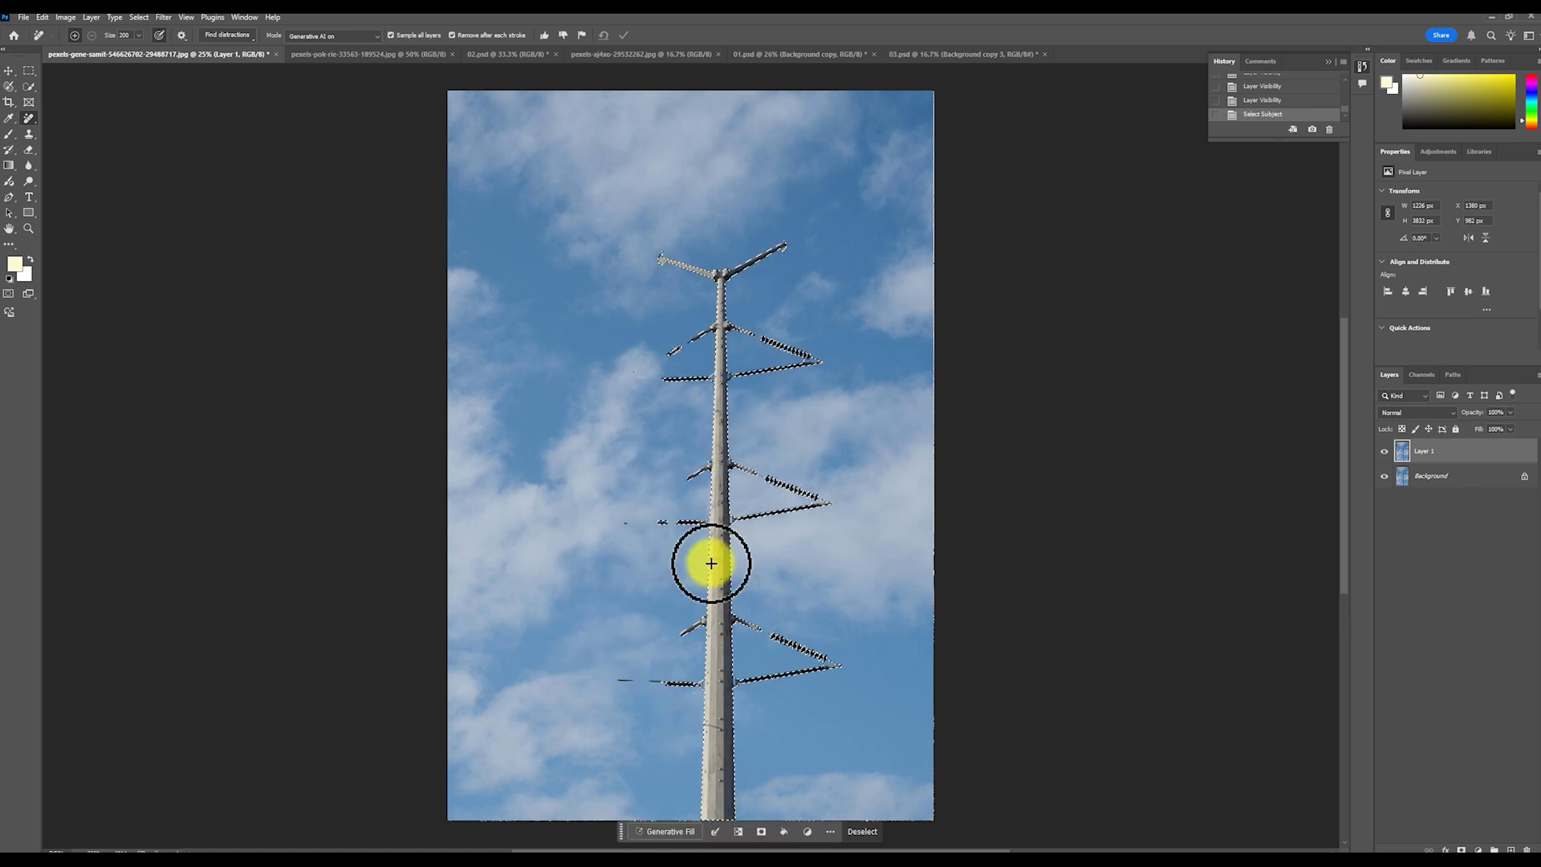
pyautogui.click(141, 17)
pyautogui.moveTo(216, 202)
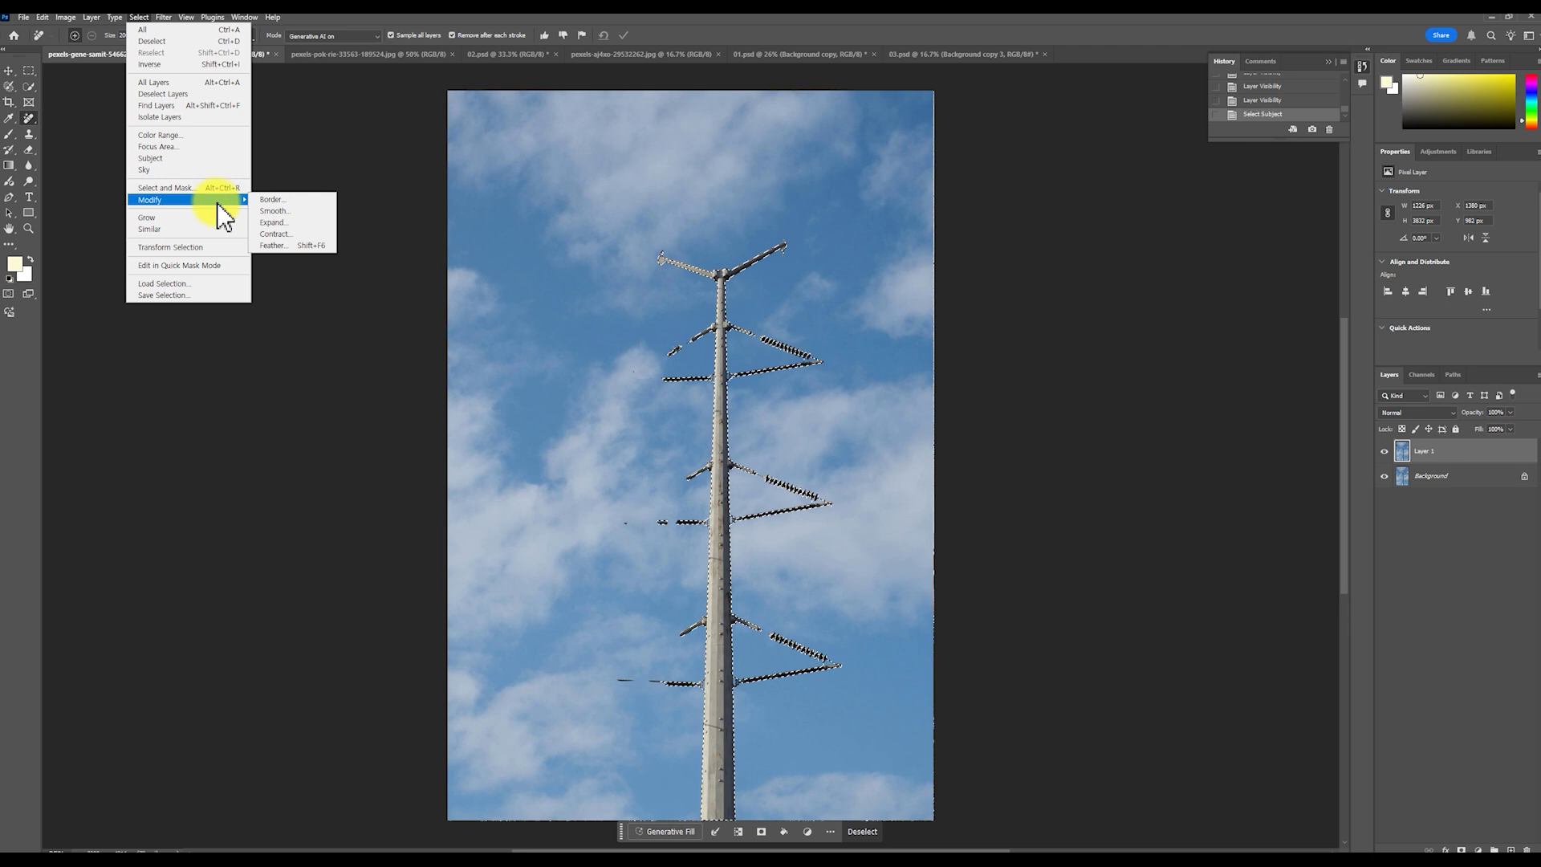
pyautogui.click(315, 223)
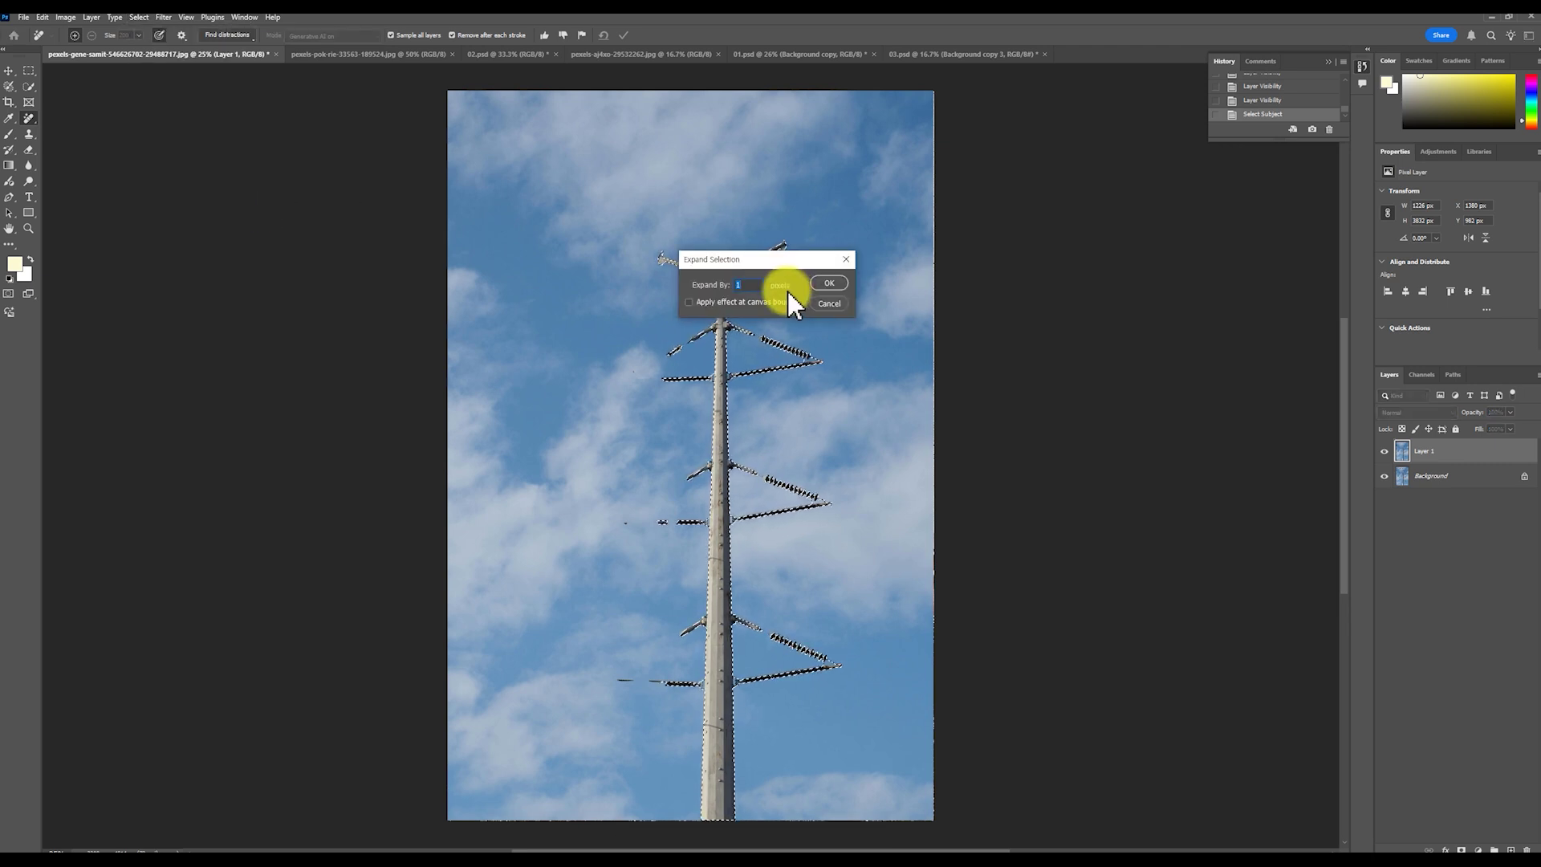
pyautogui.click(833, 281)
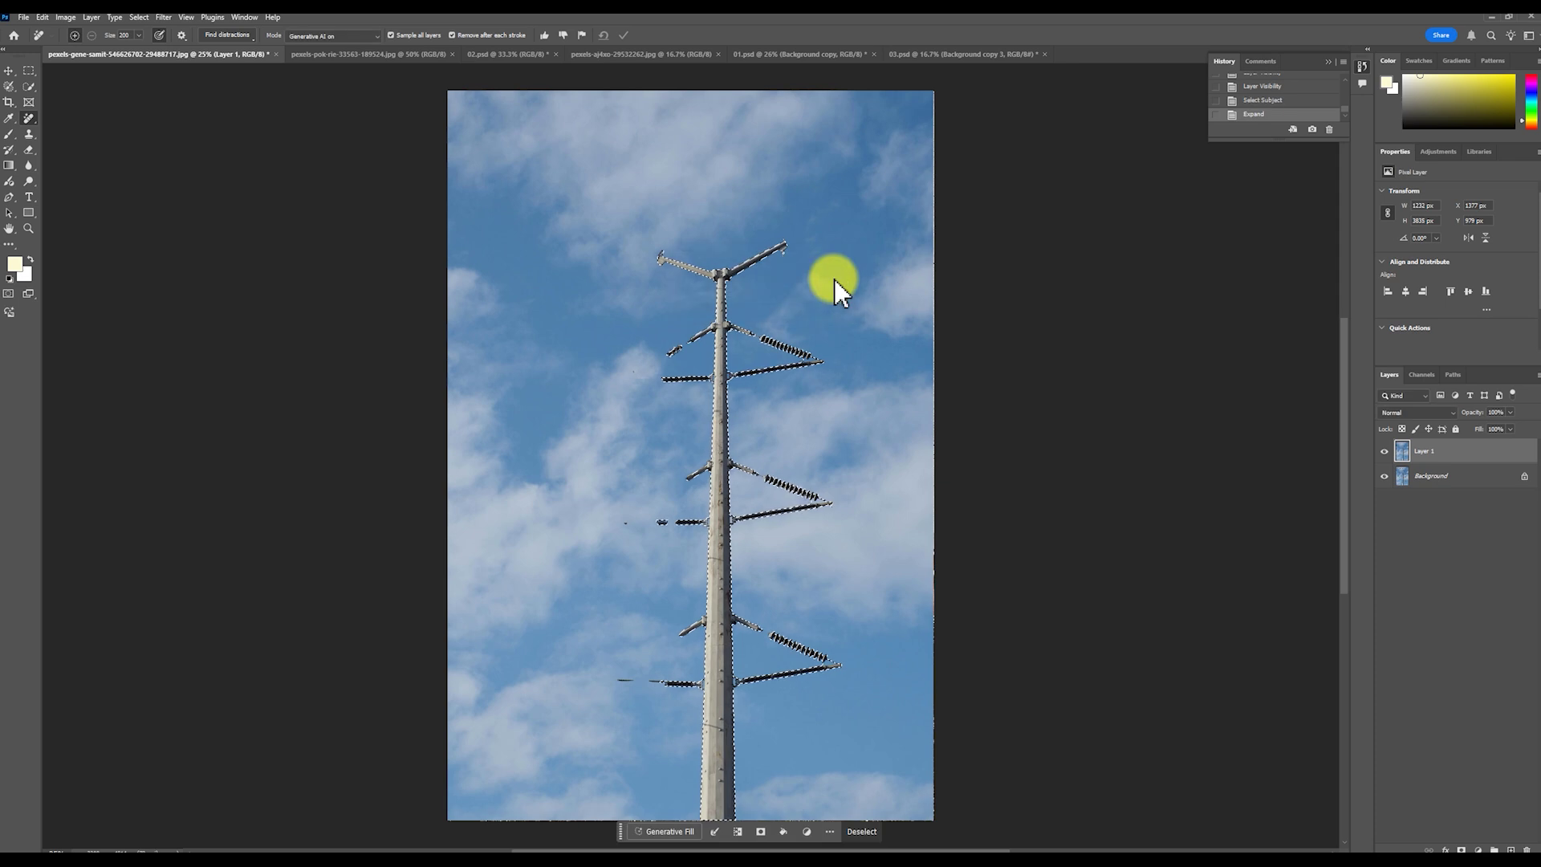
pyautogui.moveTo(776, 248); pyautogui.dragTo(779, 245)
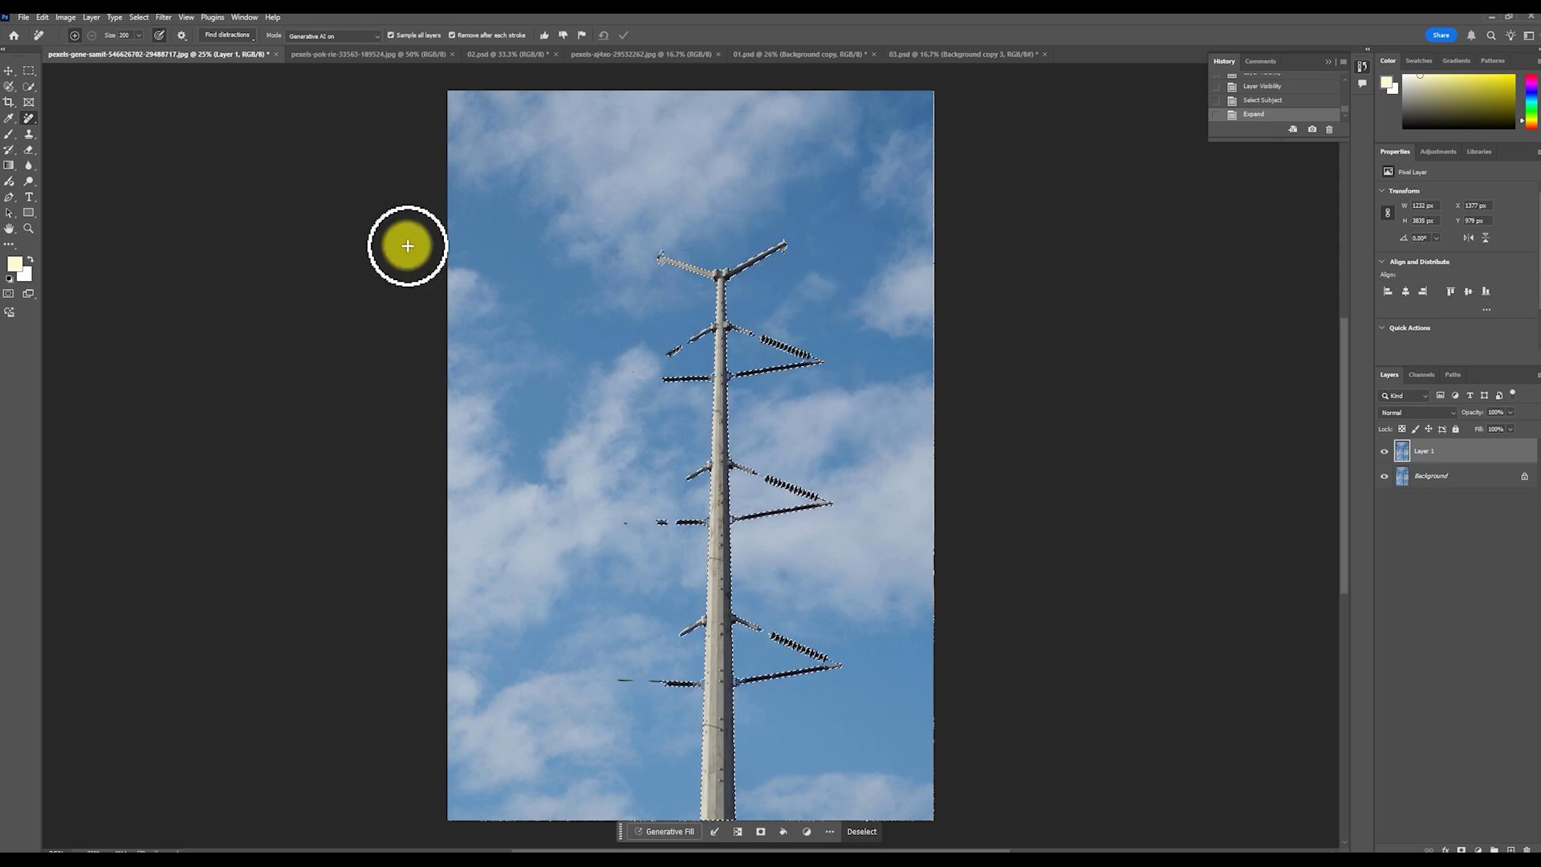
# Replace the selected pole with sky using Content-Aware Fill output to a new layer, and deselect
pyautogui.click(42, 17)
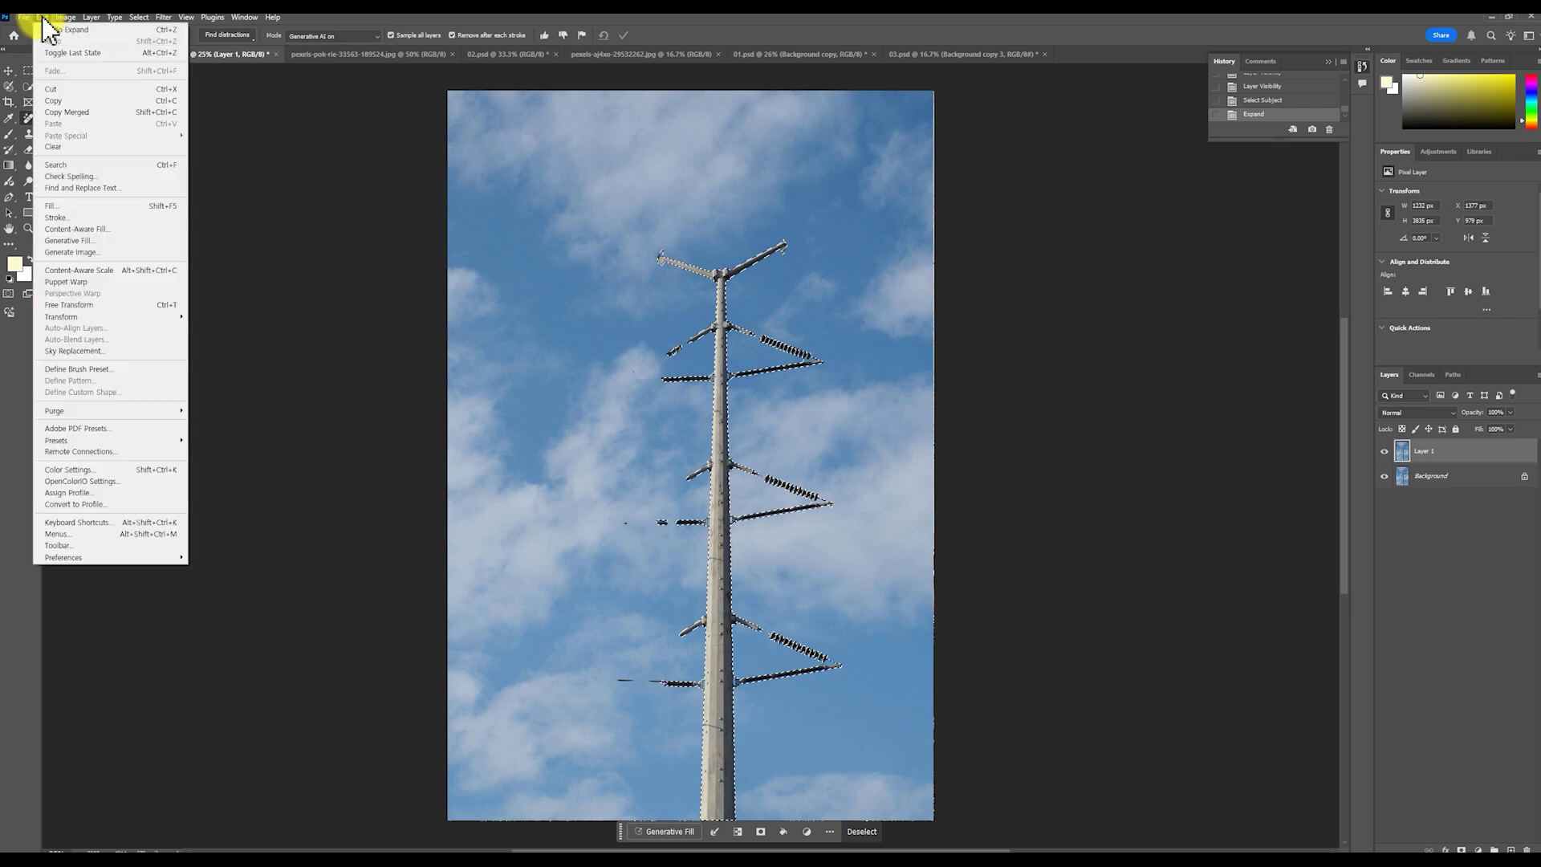
pyautogui.click(132, 231)
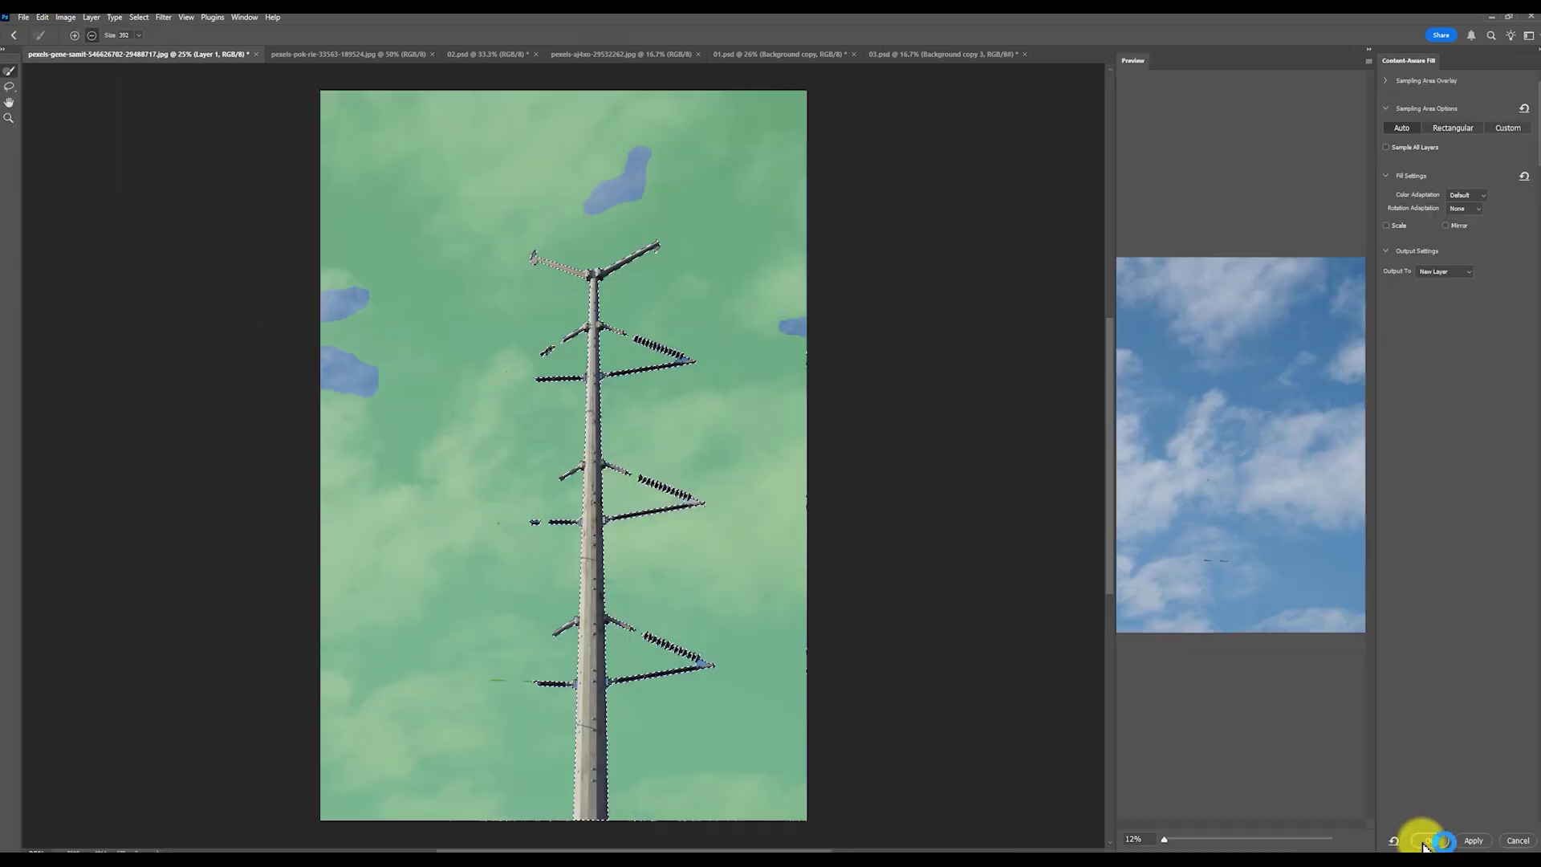
pyautogui.click(1429, 840)
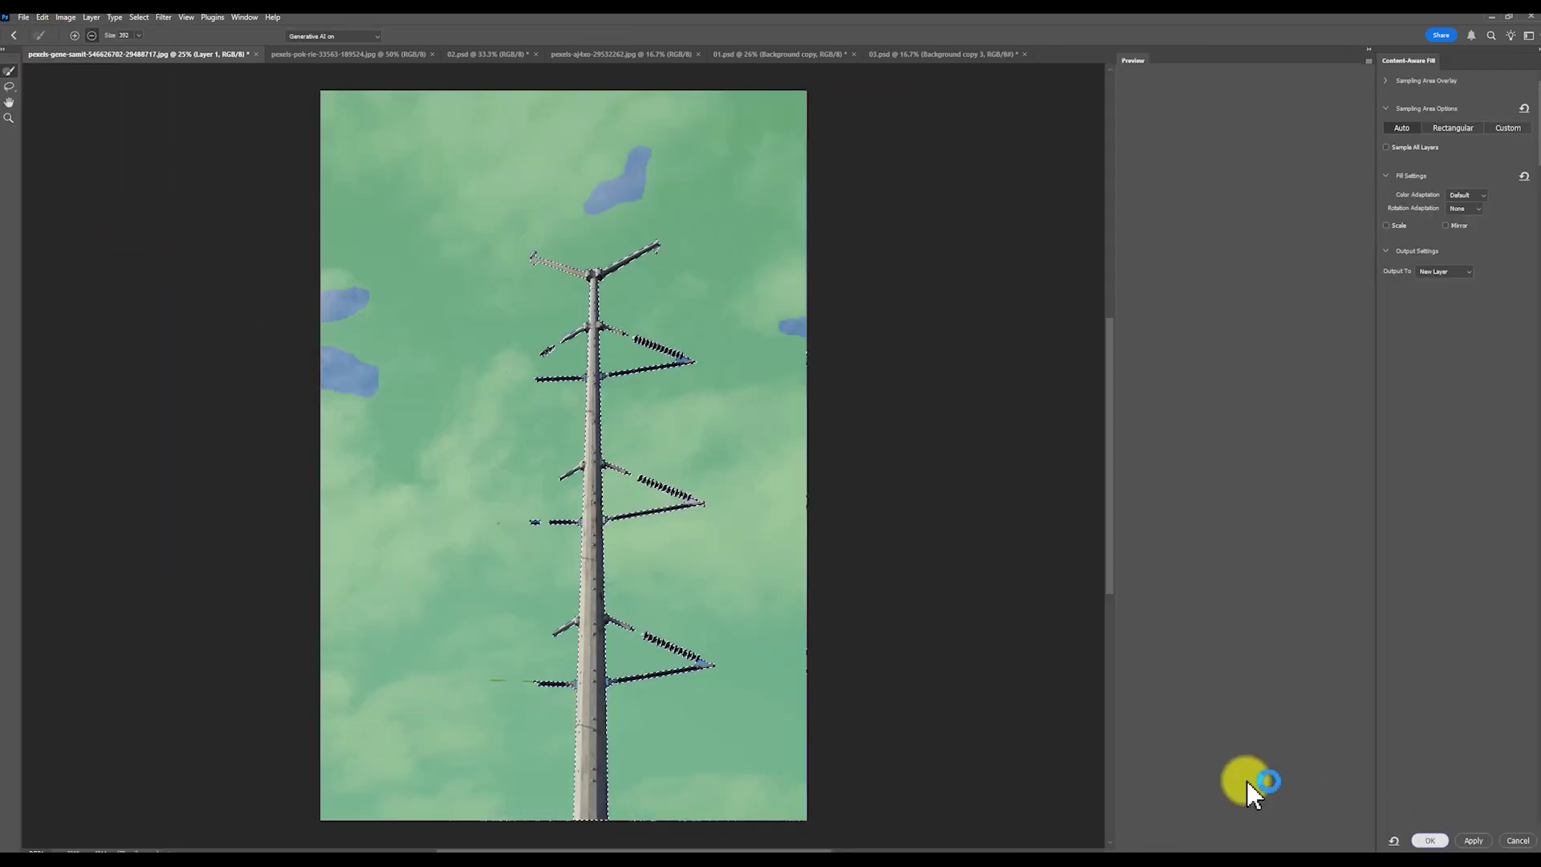
pyautogui.hotkey('ctrl', 'd')
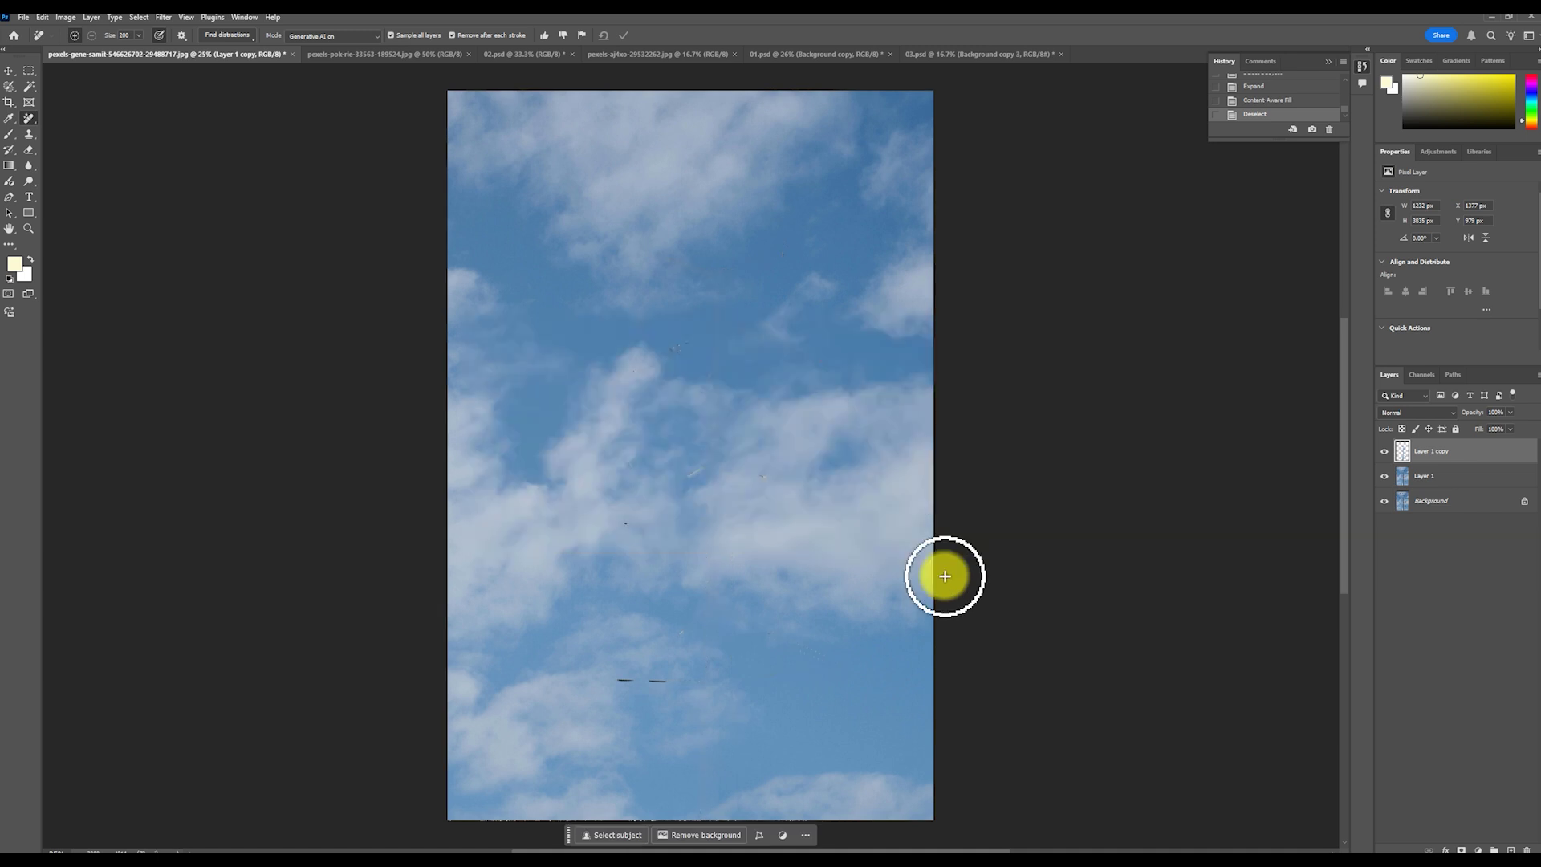
# Activate the Spot Healing Brush, and merge duplicates of Layer 1 and Layer 1 copy into a single layer
pyautogui.scroll(-1, 657, 376)
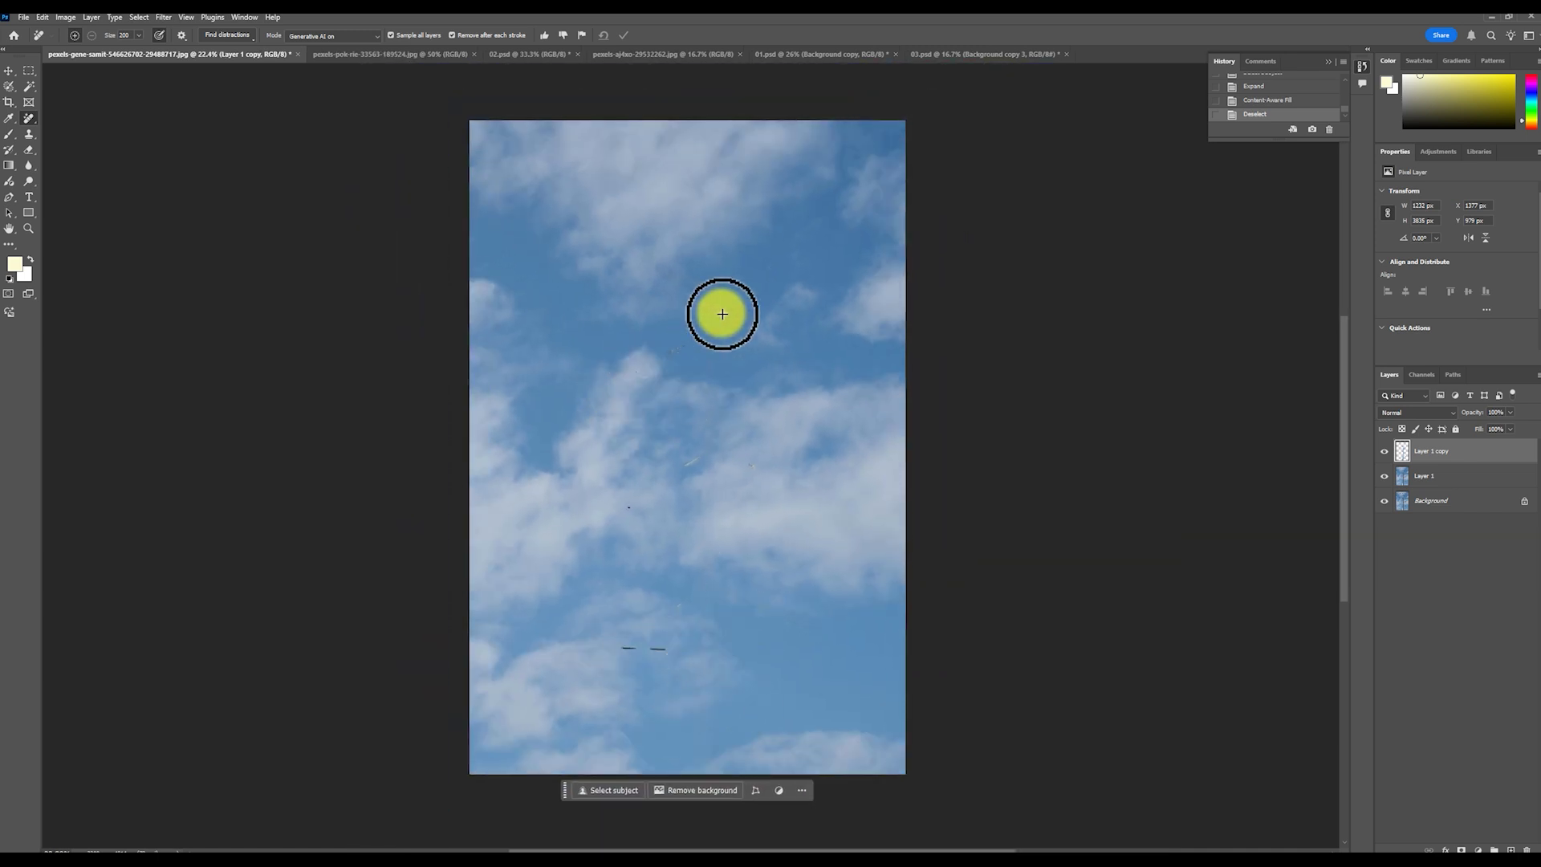
pyautogui.rightClick(29, 118)
pyautogui.click(80, 110)
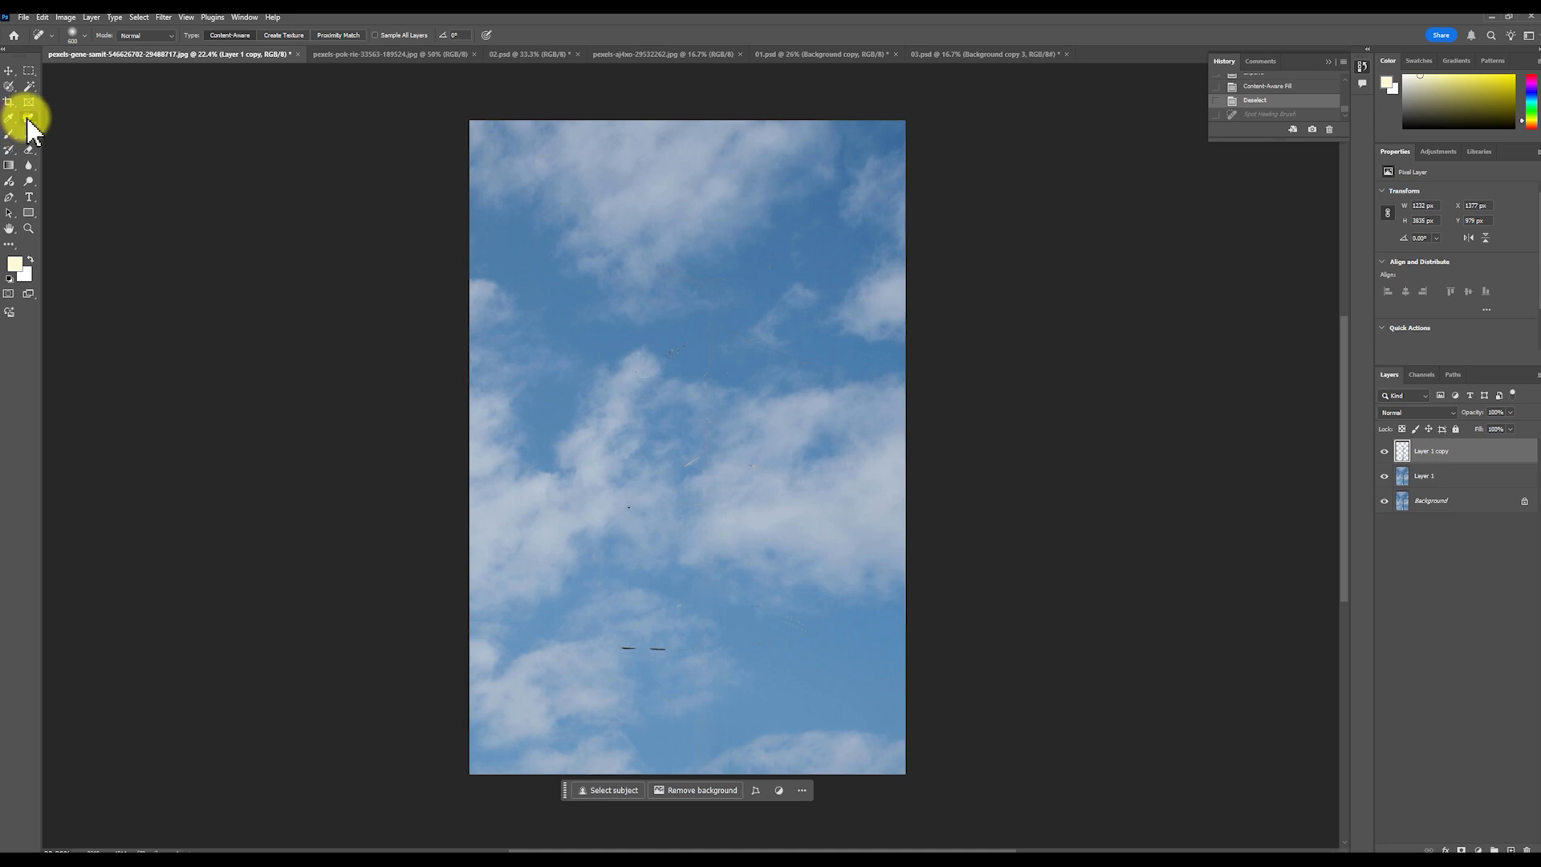
pyautogui.rightClick(29, 119)
pyautogui.click(62, 119)
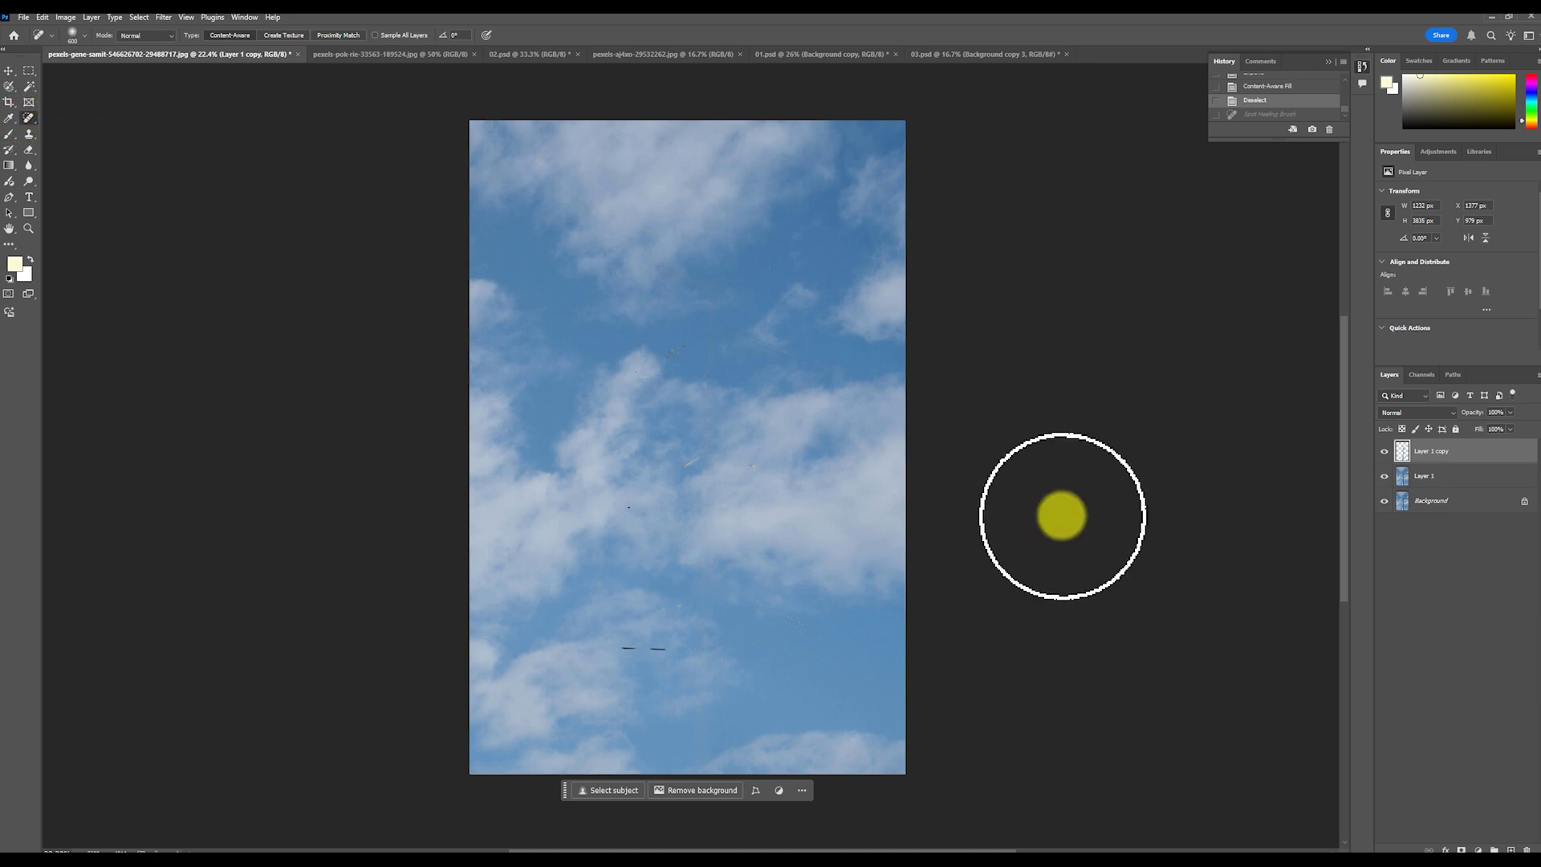
pyautogui.keyDown('shift'); pyautogui.click(1457, 481); pyautogui.keyUp('shift')
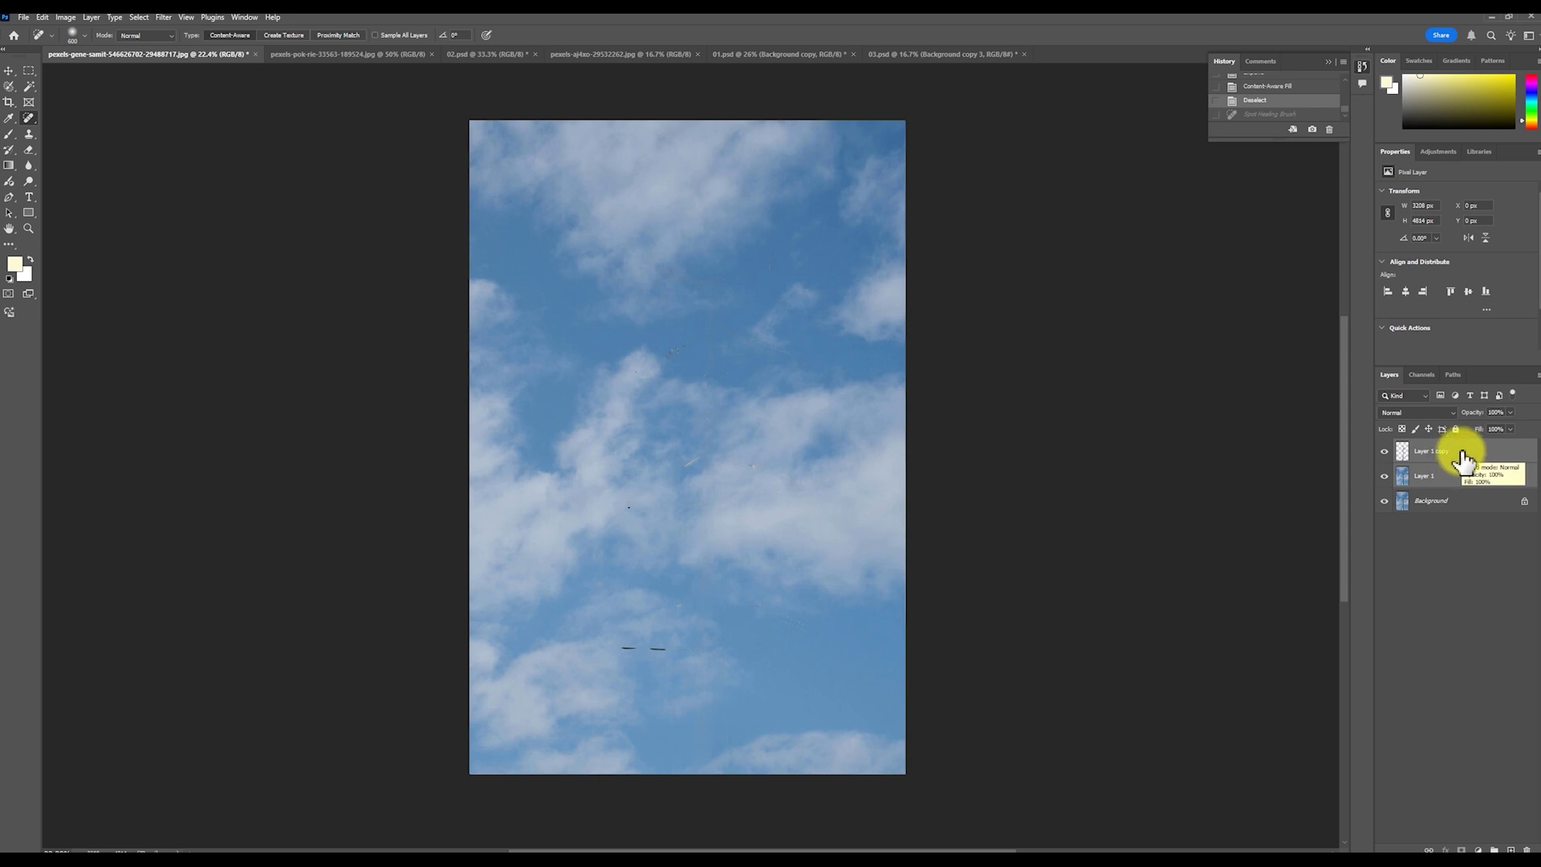
pyautogui.hotkey('ctrl', 'j')
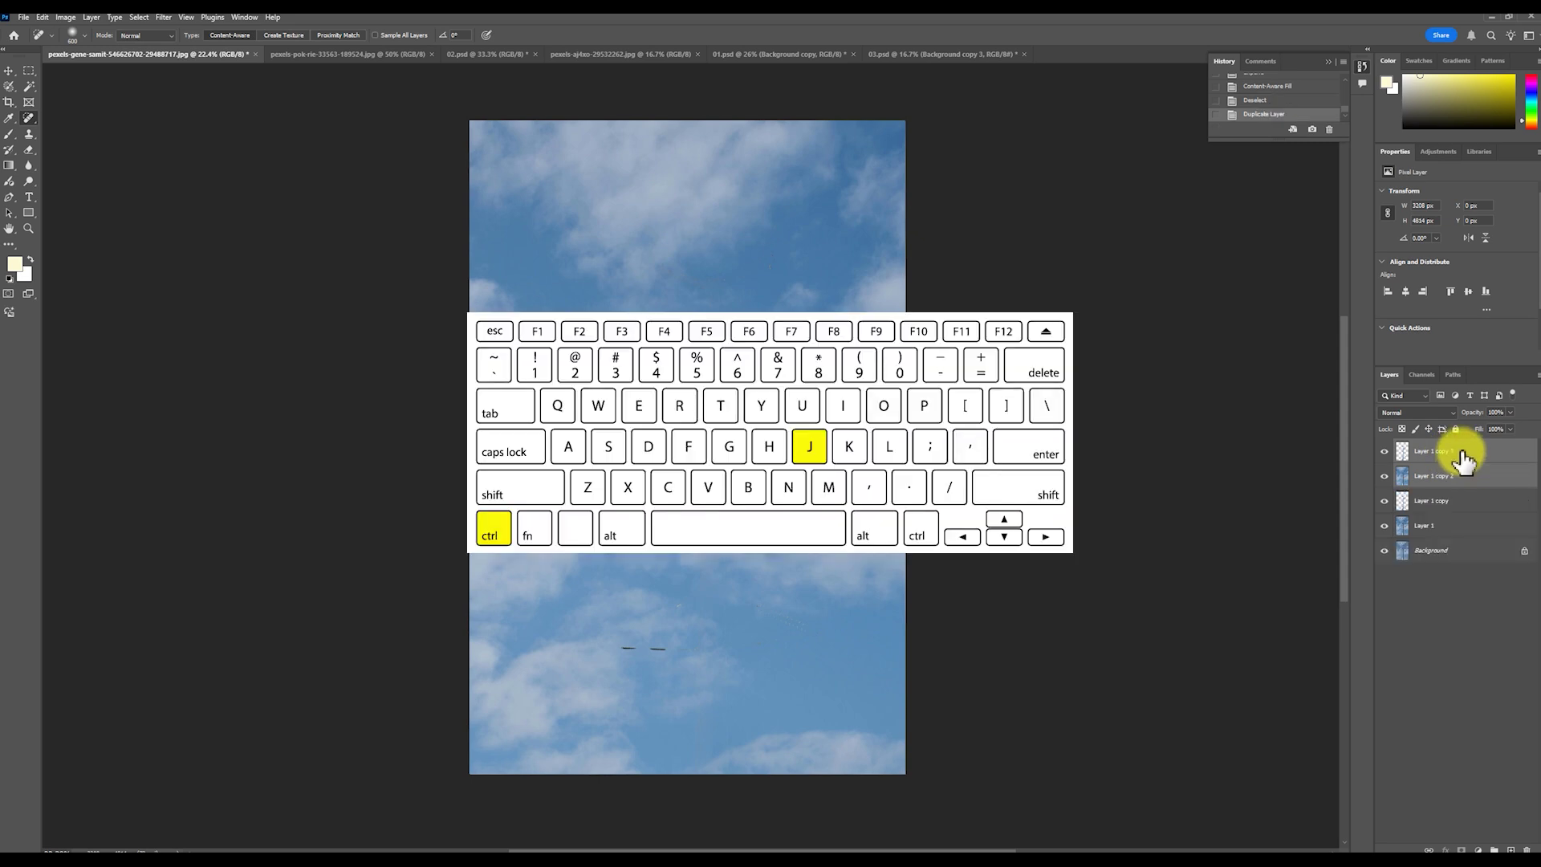
pyautogui.hotkey('ctrl', 'e')
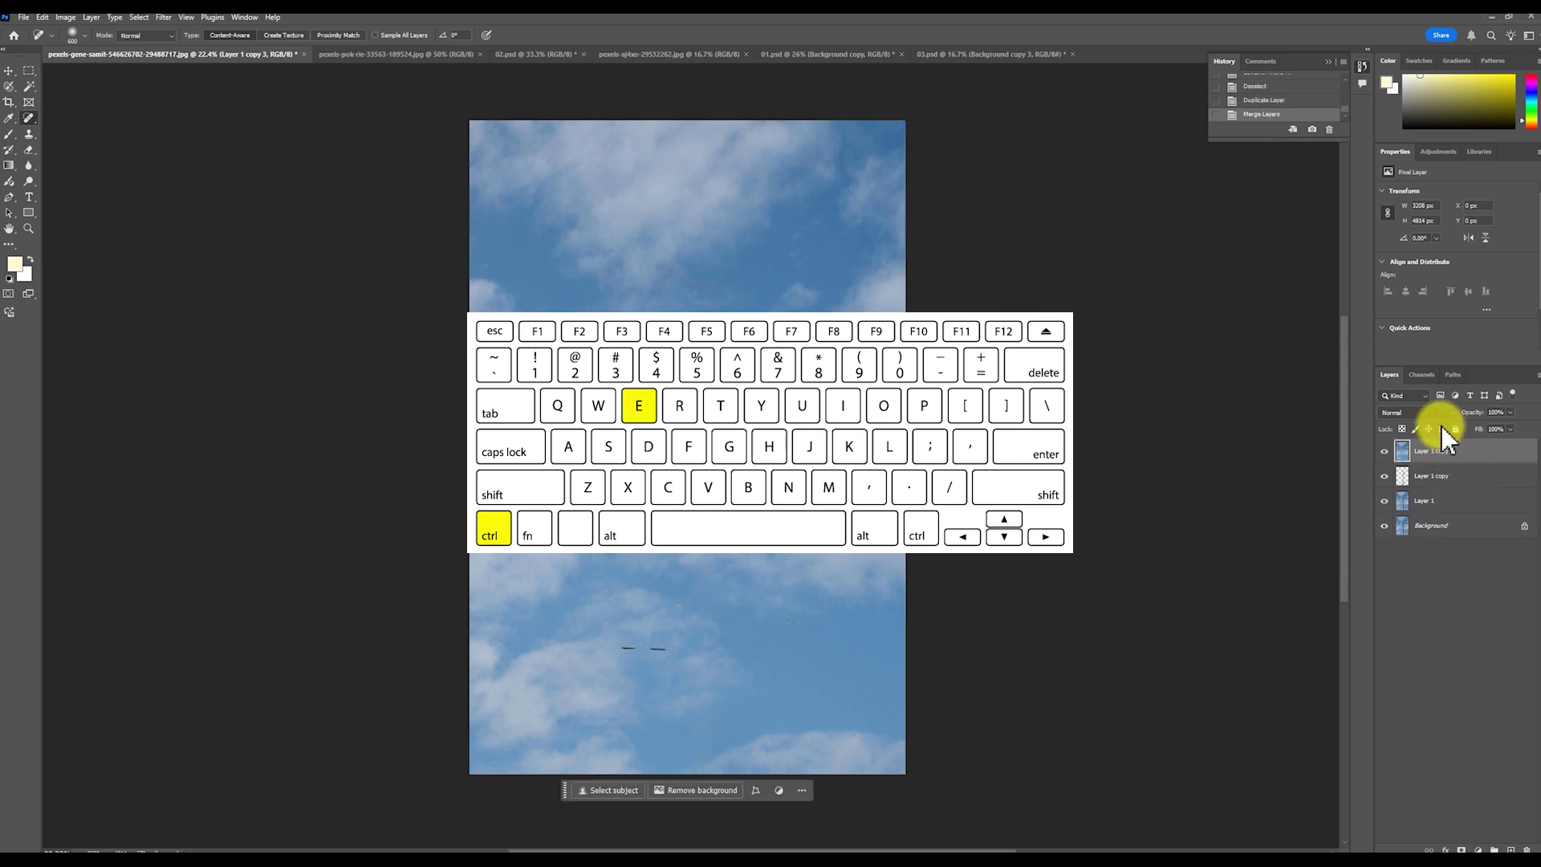
# Heal the leftover pole fragments in the sky on Layer 1 copy 3 with a smaller Spot Healing Brush and compare with the Background
pyautogui.press('[')
pyautogui.press('[')
pyautogui.press('[')
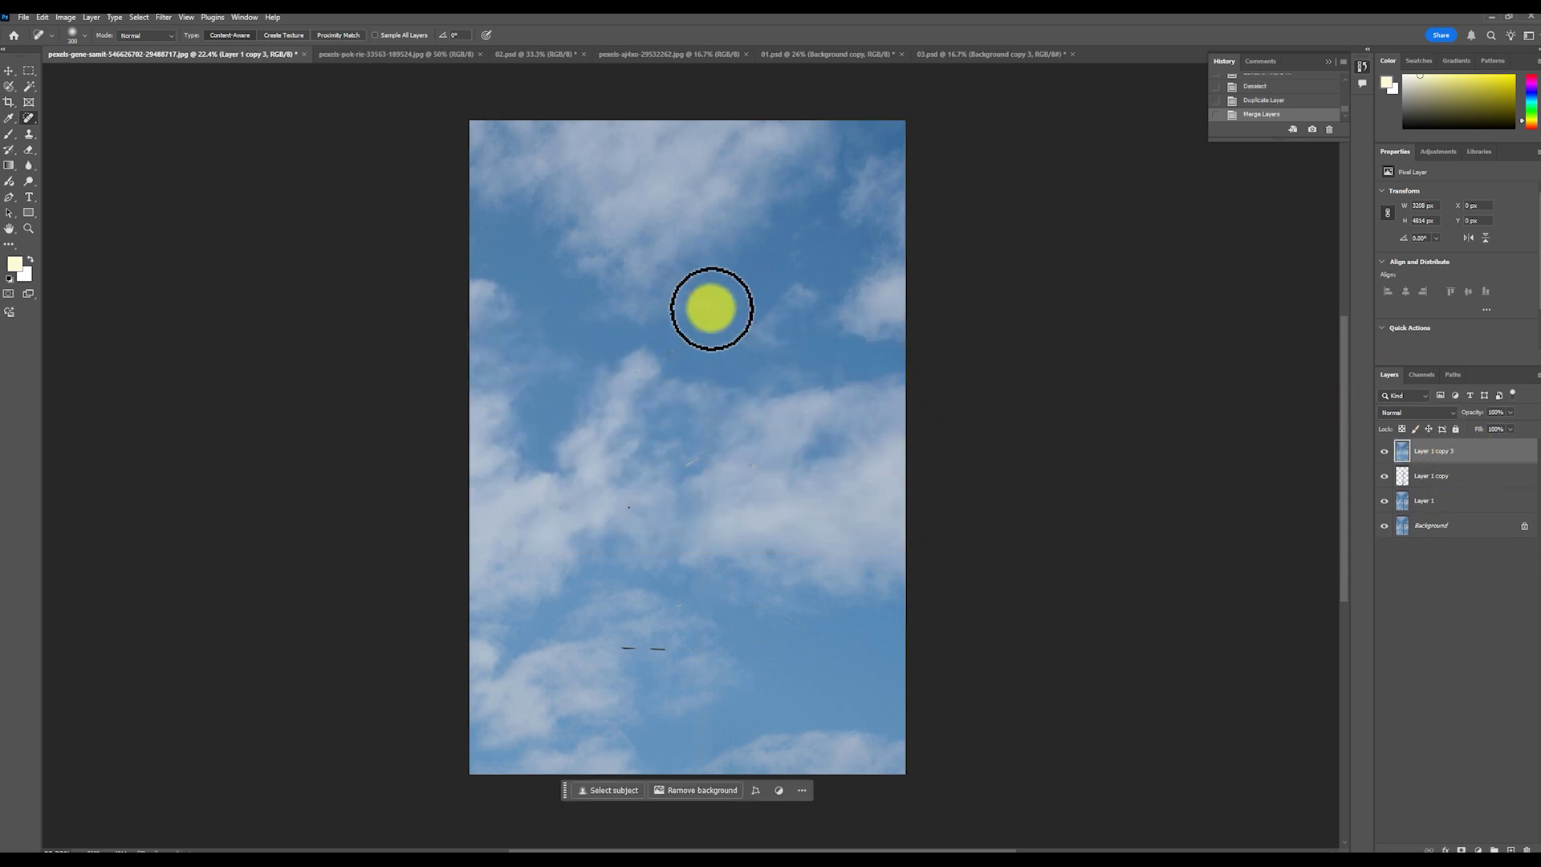
pyautogui.click(556, 292)
pyautogui.scroll(1, 561, 292)
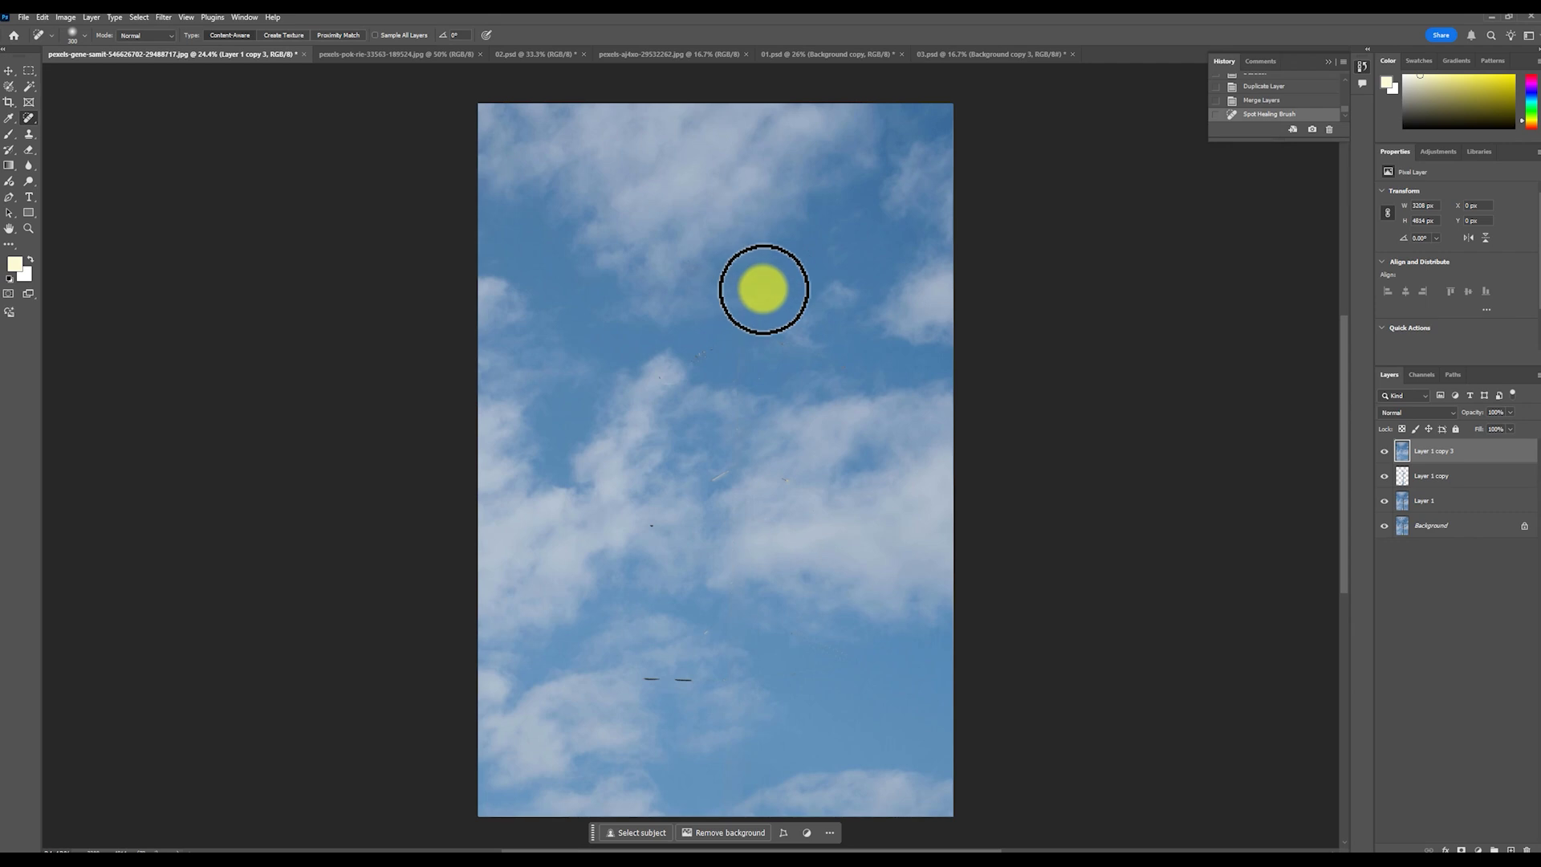
pyautogui.moveTo(754, 276); pyautogui.dragTo(678, 258)
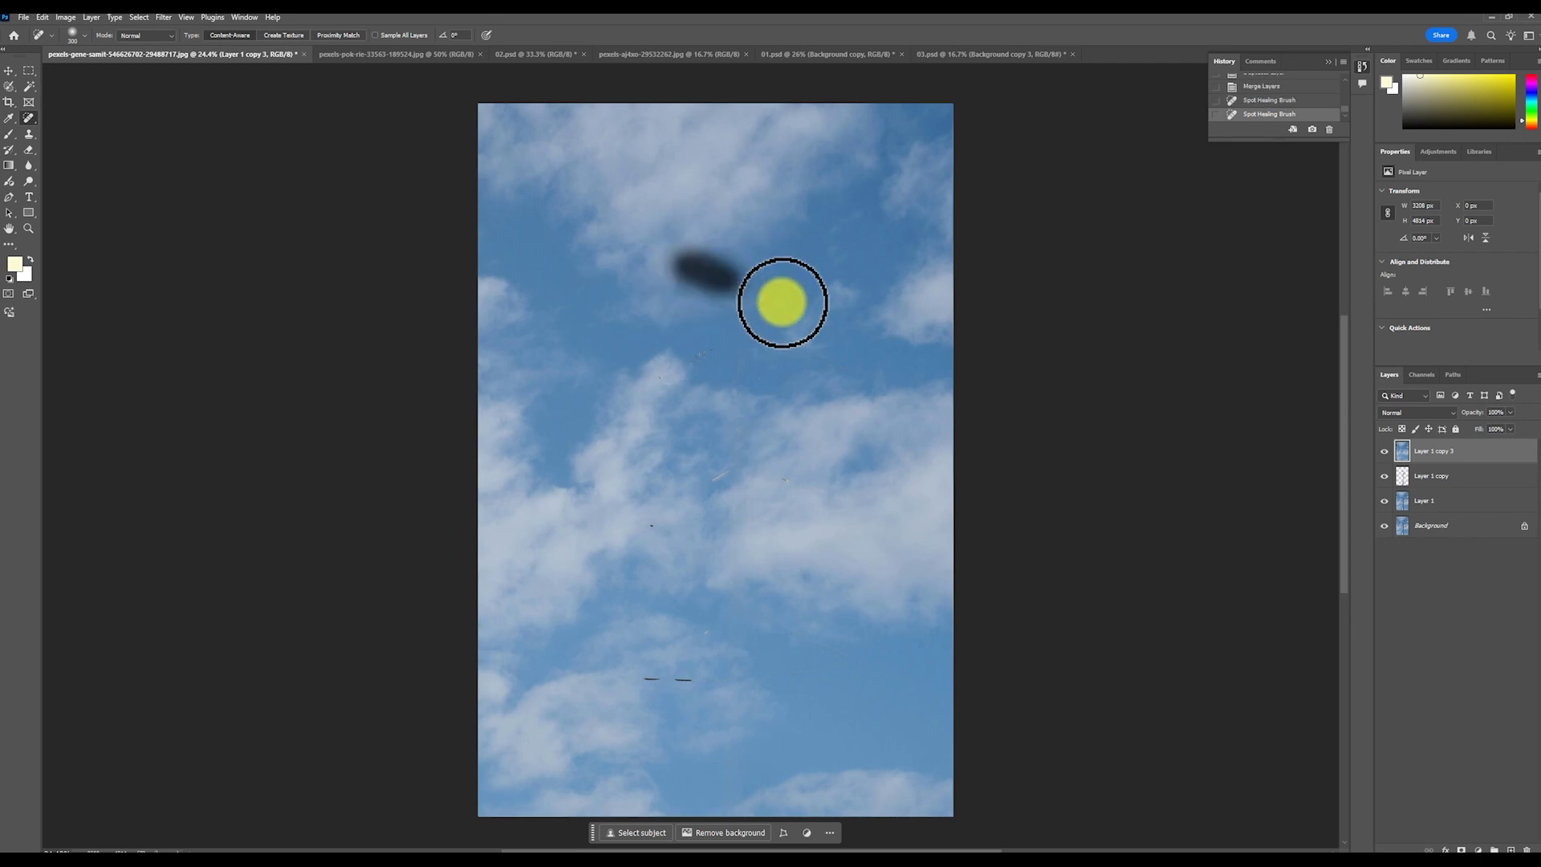
pyautogui.scroll(-1, 710, 438)
pyautogui.moveTo(721, 465); pyautogui.dragTo(754, 479)
pyautogui.moveTo(675, 655)
pyautogui.mouseDown()
pyautogui.moveTo(754, 640)
pyautogui.moveTo(699, 647)
pyautogui.mouseUp()
pyautogui.scroll(-1, 640, 653)
pyautogui.keyDown('alt'); pyautogui.click(1388, 502); pyautogui.keyUp('alt')
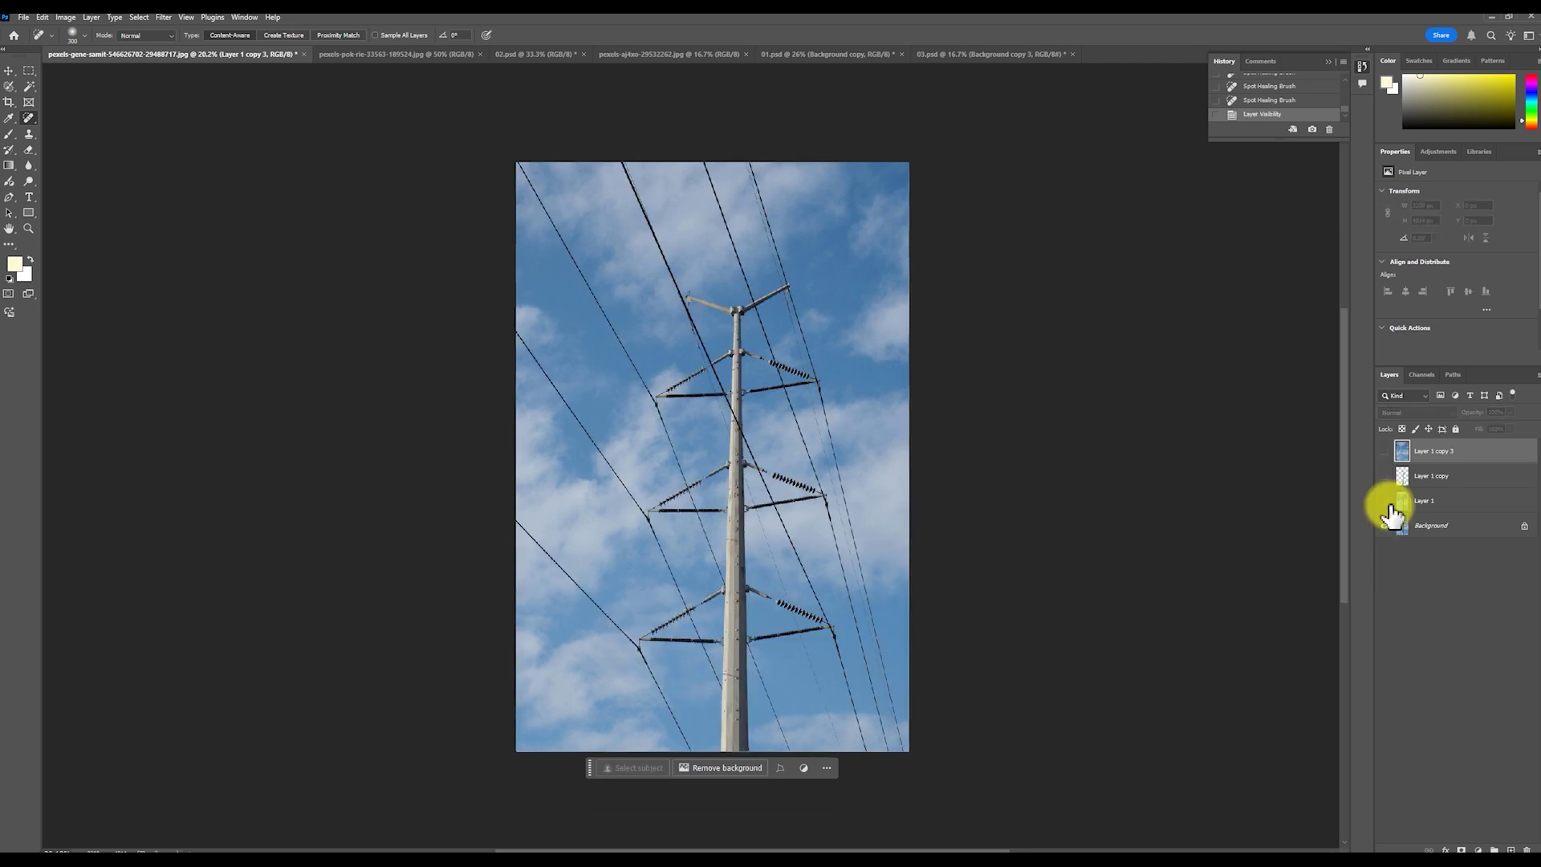
pyautogui.click(1384, 452)
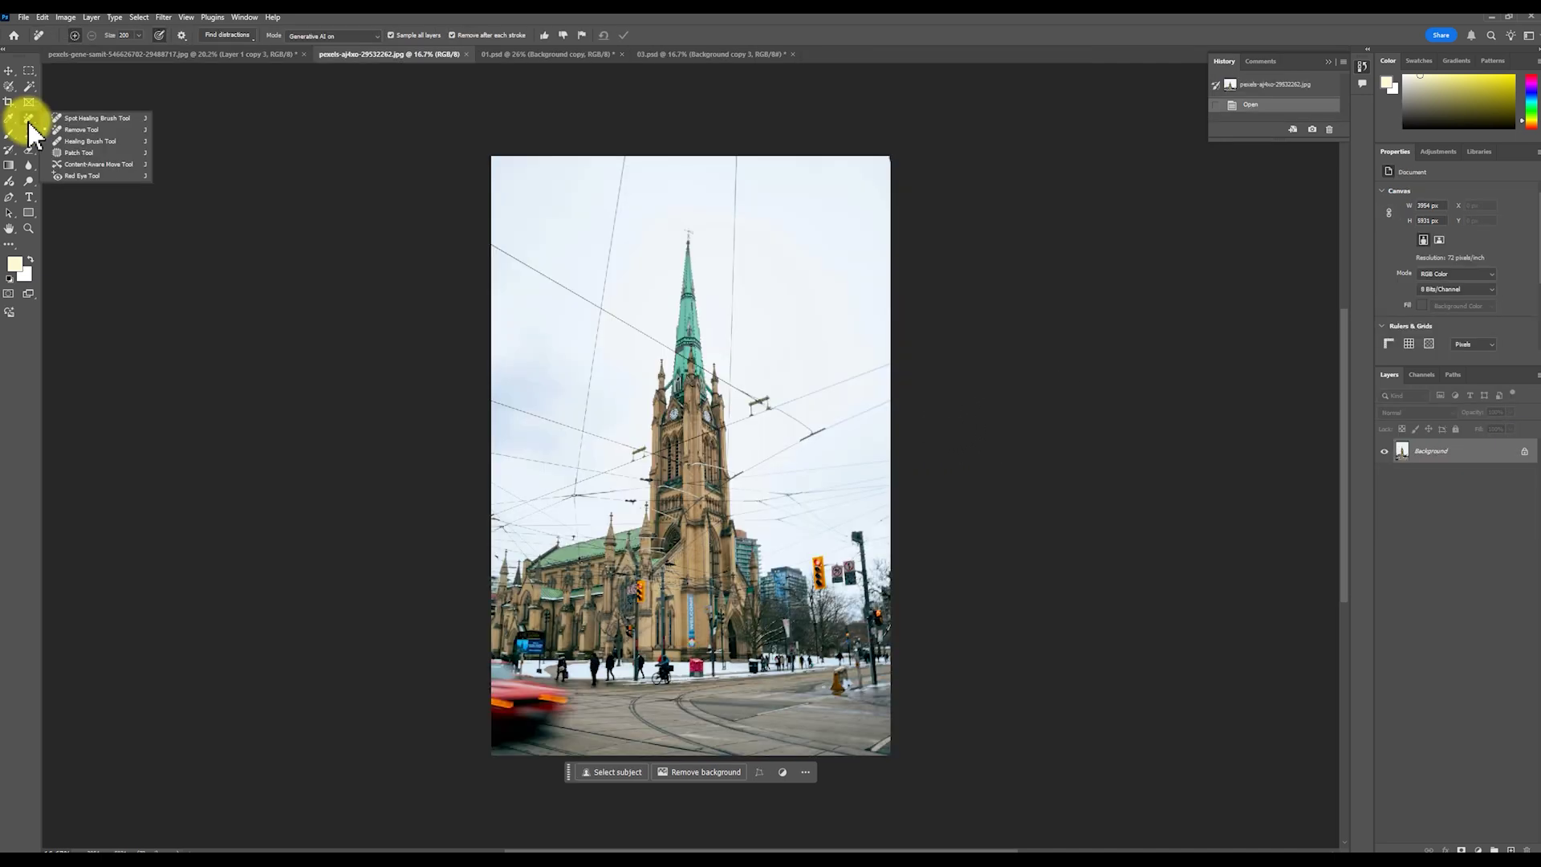
# Activate the Remove tool and duplicate the Background layer of the church photo
pyautogui.click(60, 132)
pyautogui.click(31, 120)
pyautogui.click(227, 35)
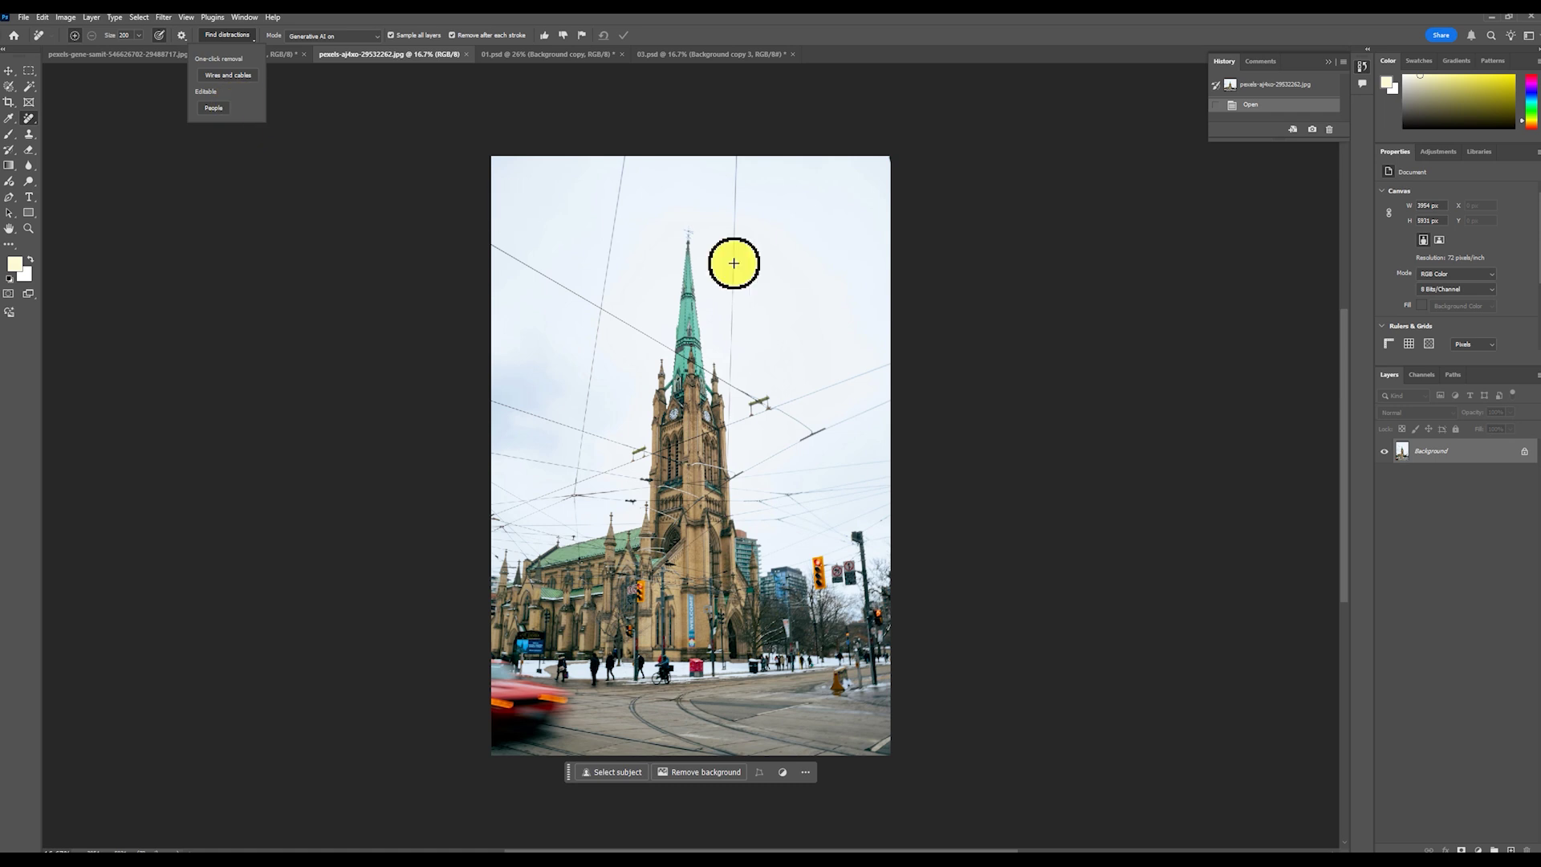
pyautogui.click(1453, 462)
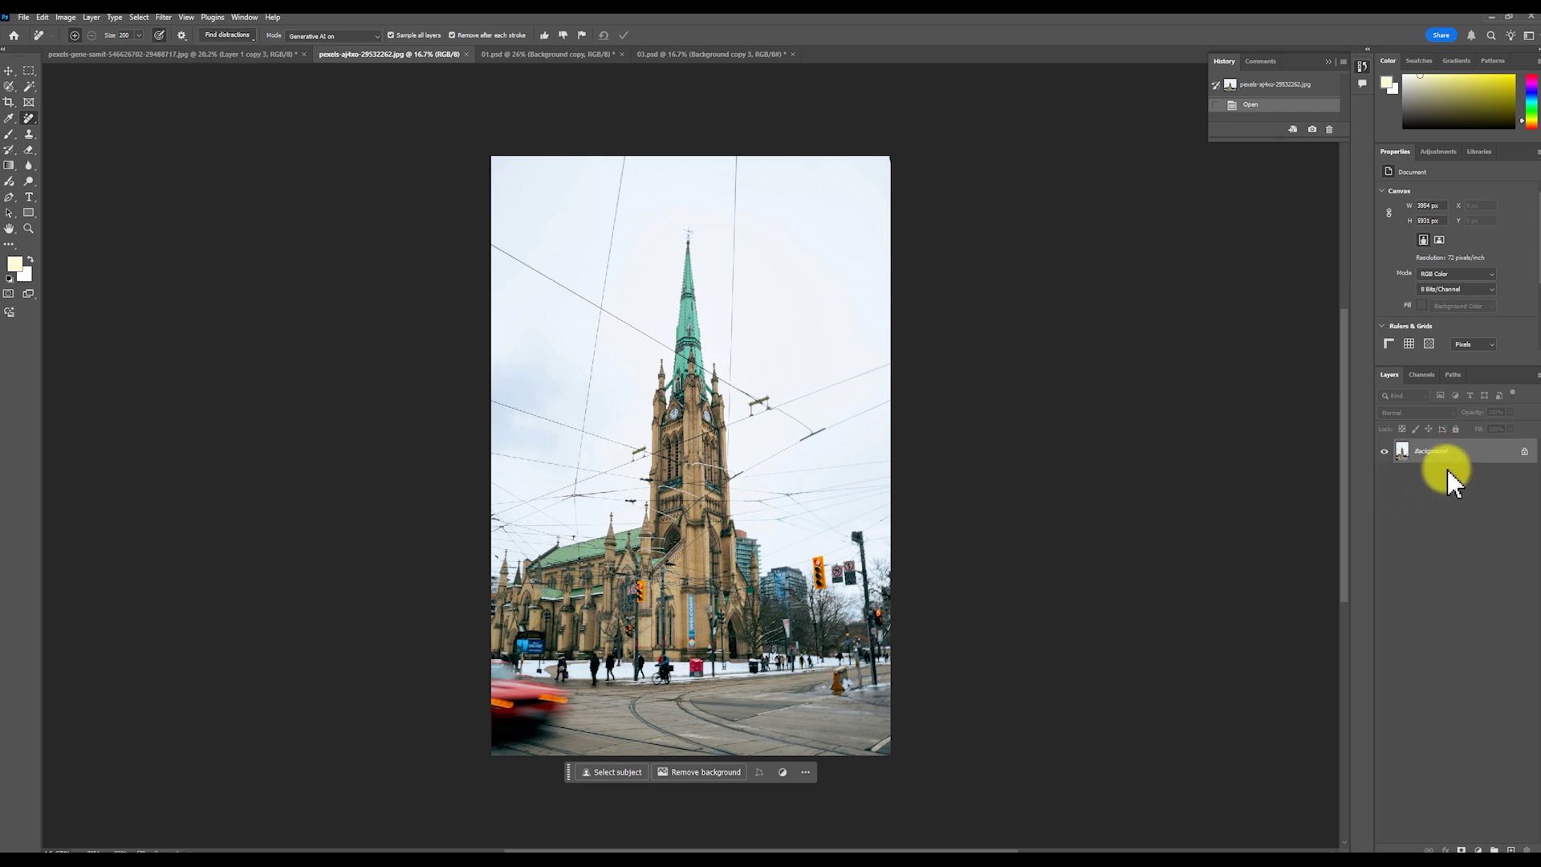
pyautogui.hotkey('ctrl', 'j')
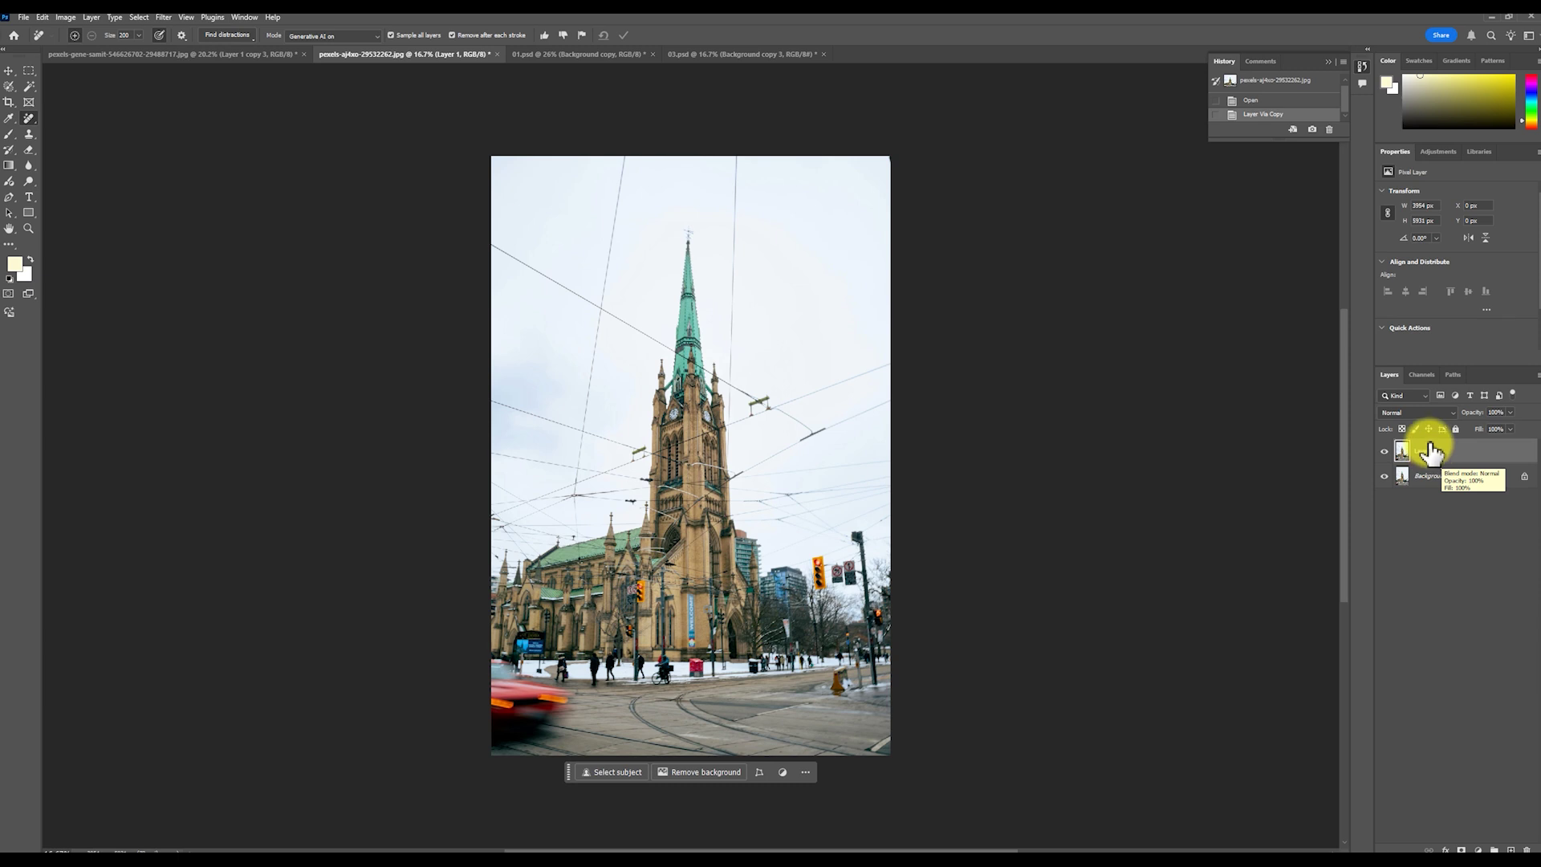
# Remove the wires and cables from Layer 1 with Find distractions and compare the result with the Background
pyautogui.click(227, 34)
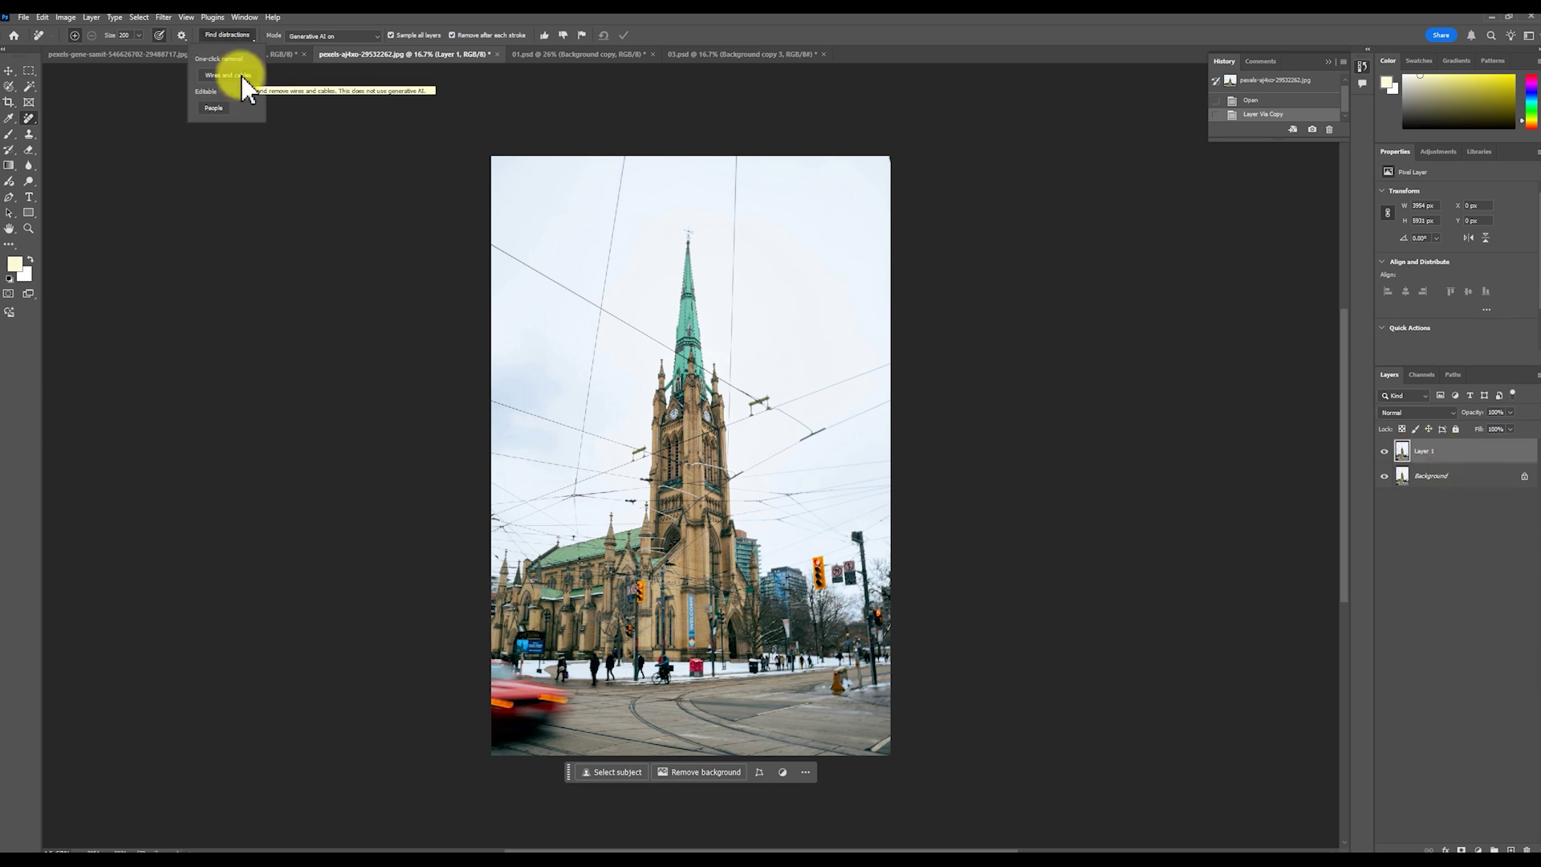
pyautogui.click(241, 75)
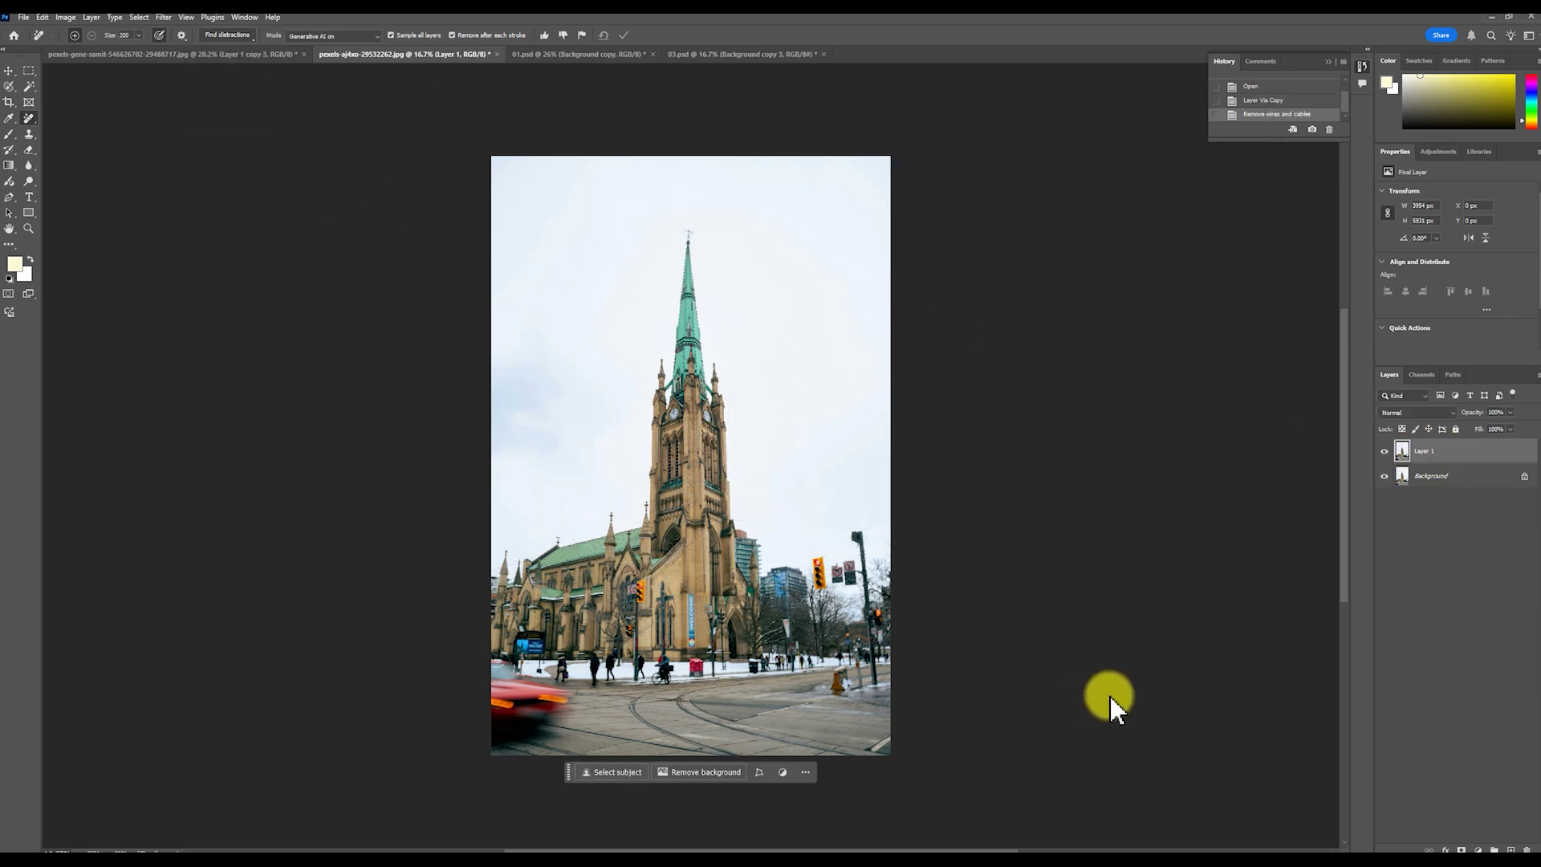
pyautogui.click(1384, 452)
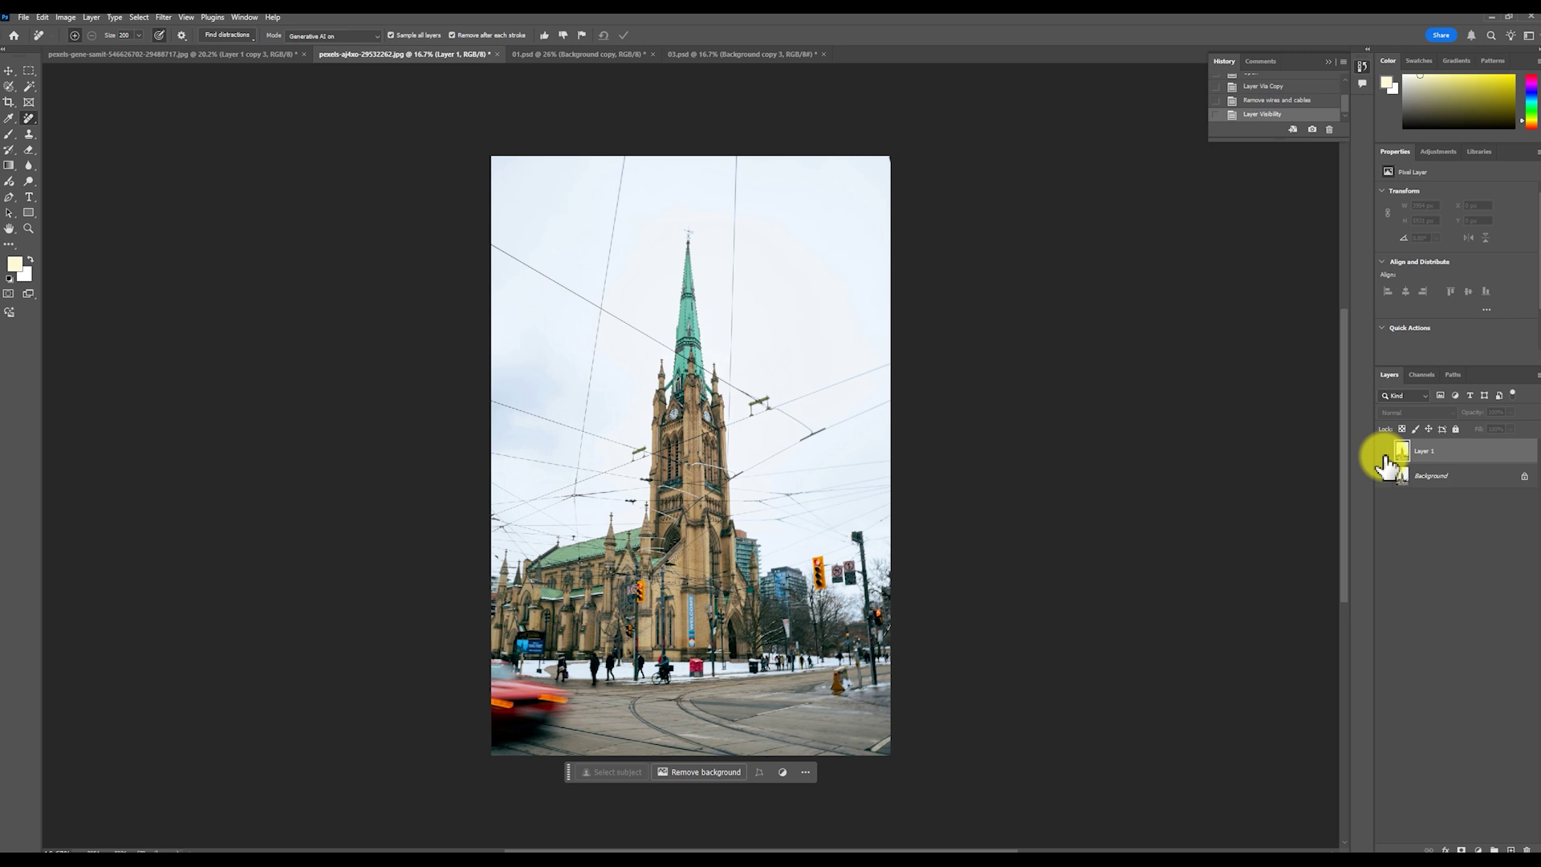
pyautogui.click(1384, 452)
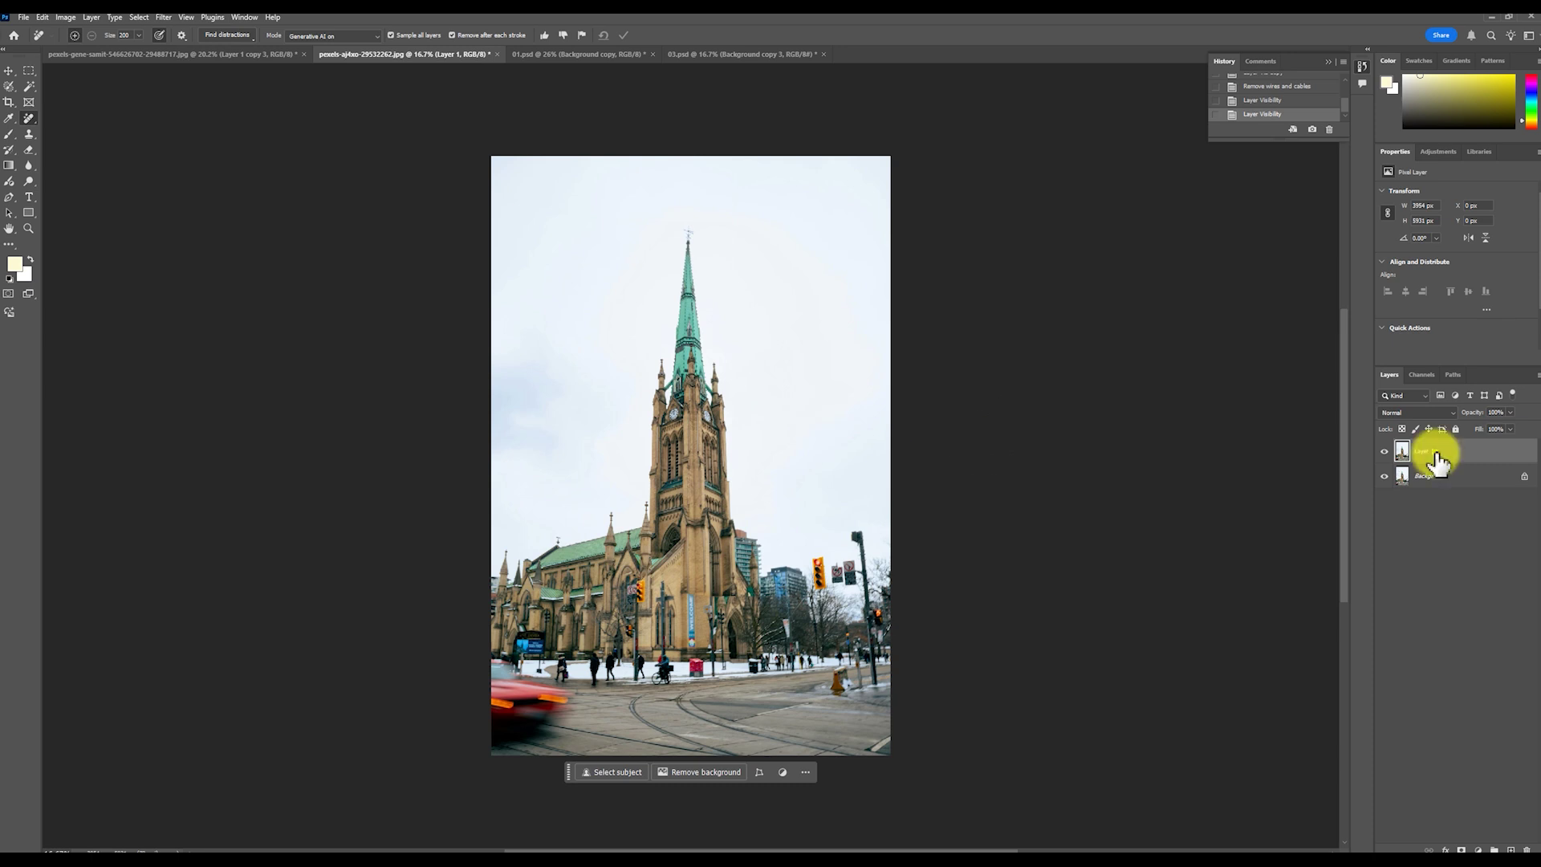
# Detect the people on Layer 1 with Find distractions, remove them all, and compare the result with the Background
pyautogui.click(227, 34)
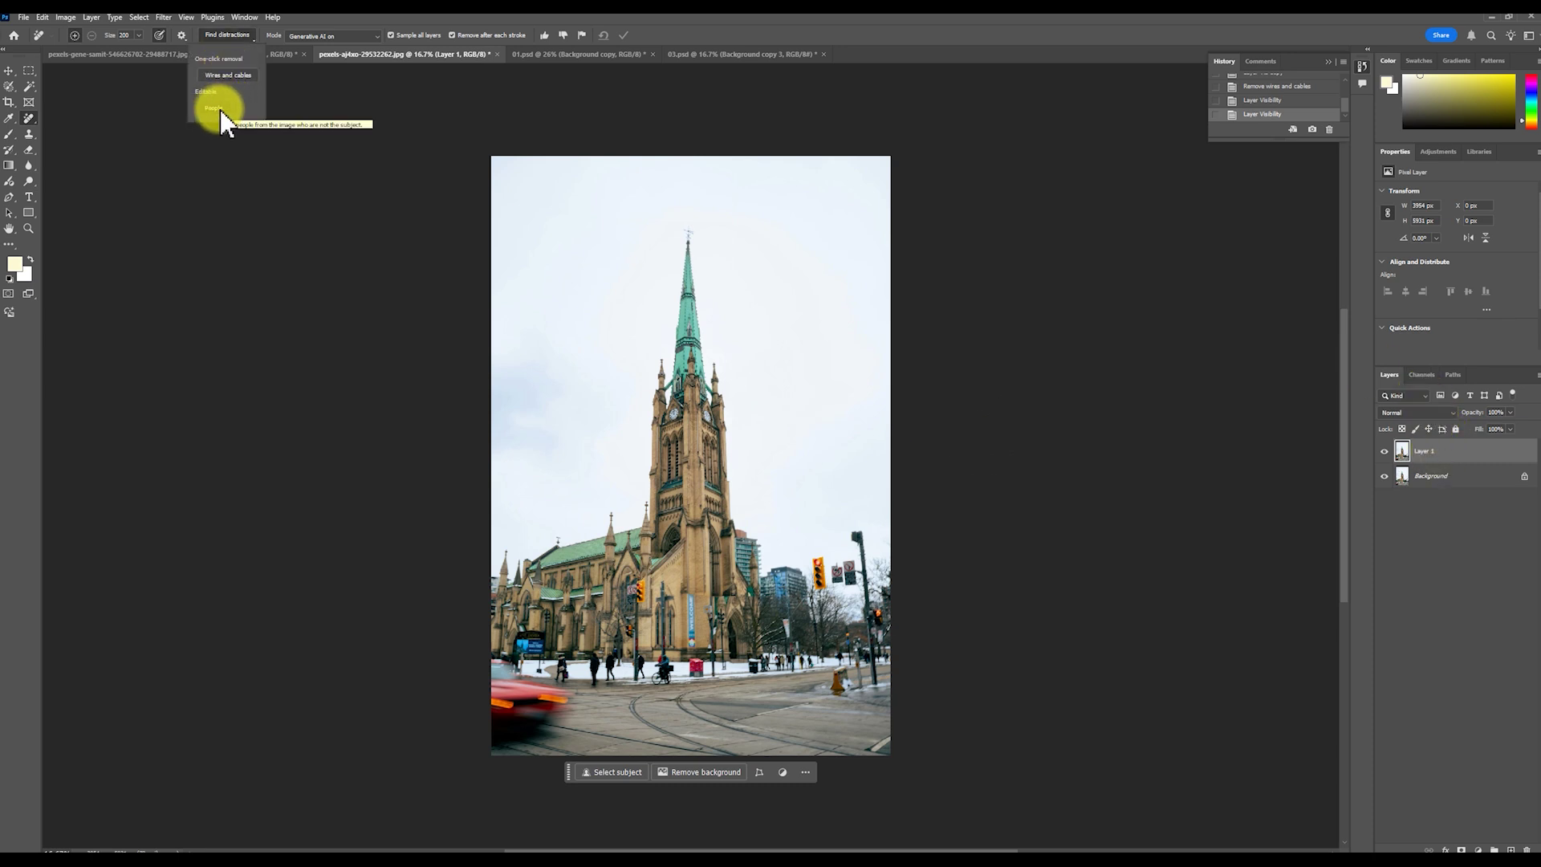
pyautogui.click(220, 109)
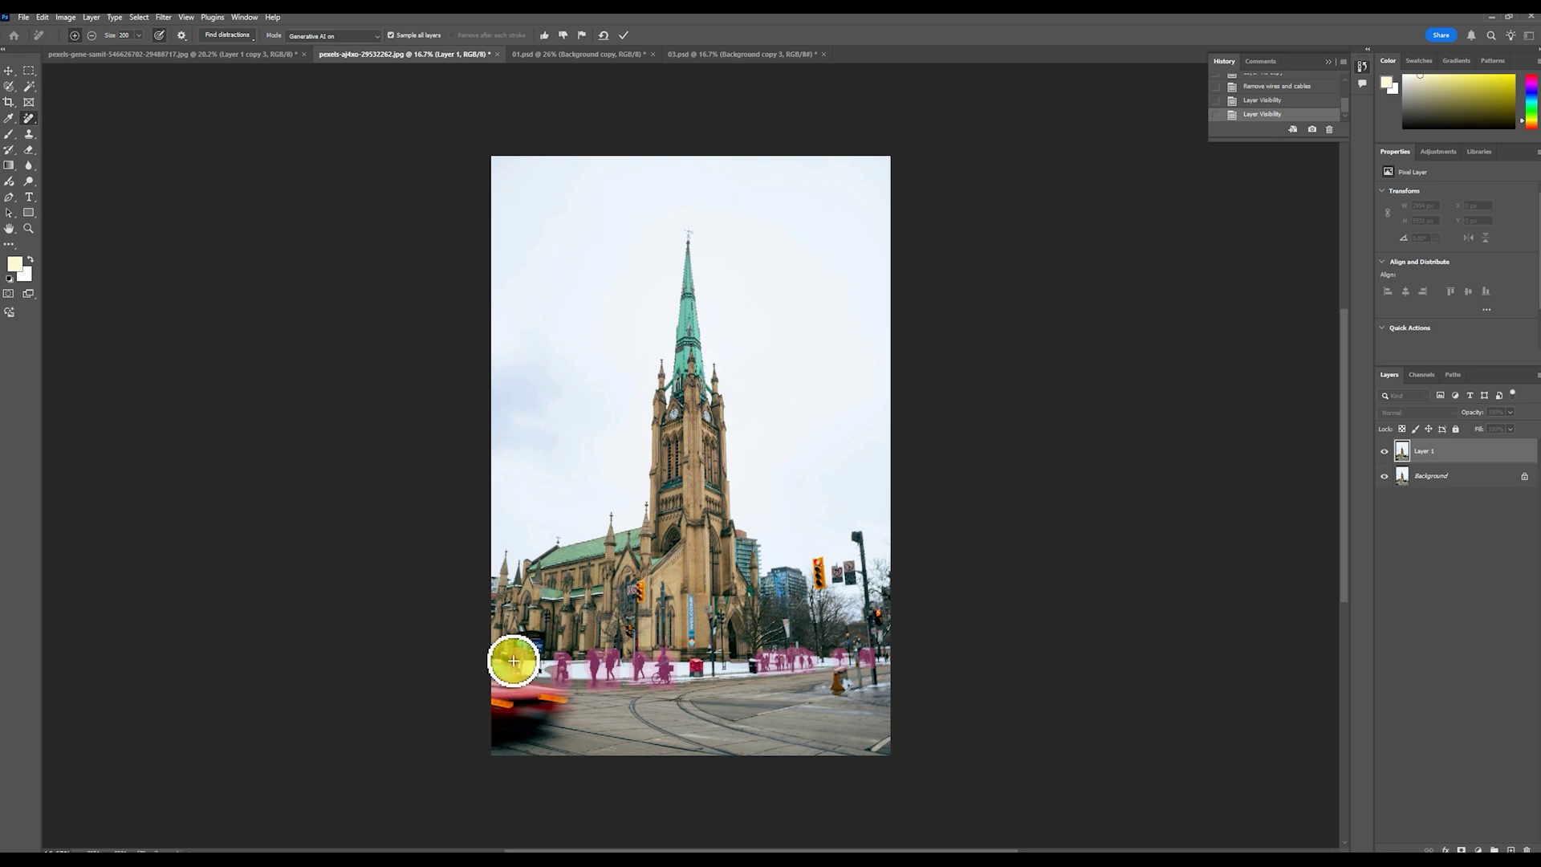
pyautogui.scroll(5, 887, 686)
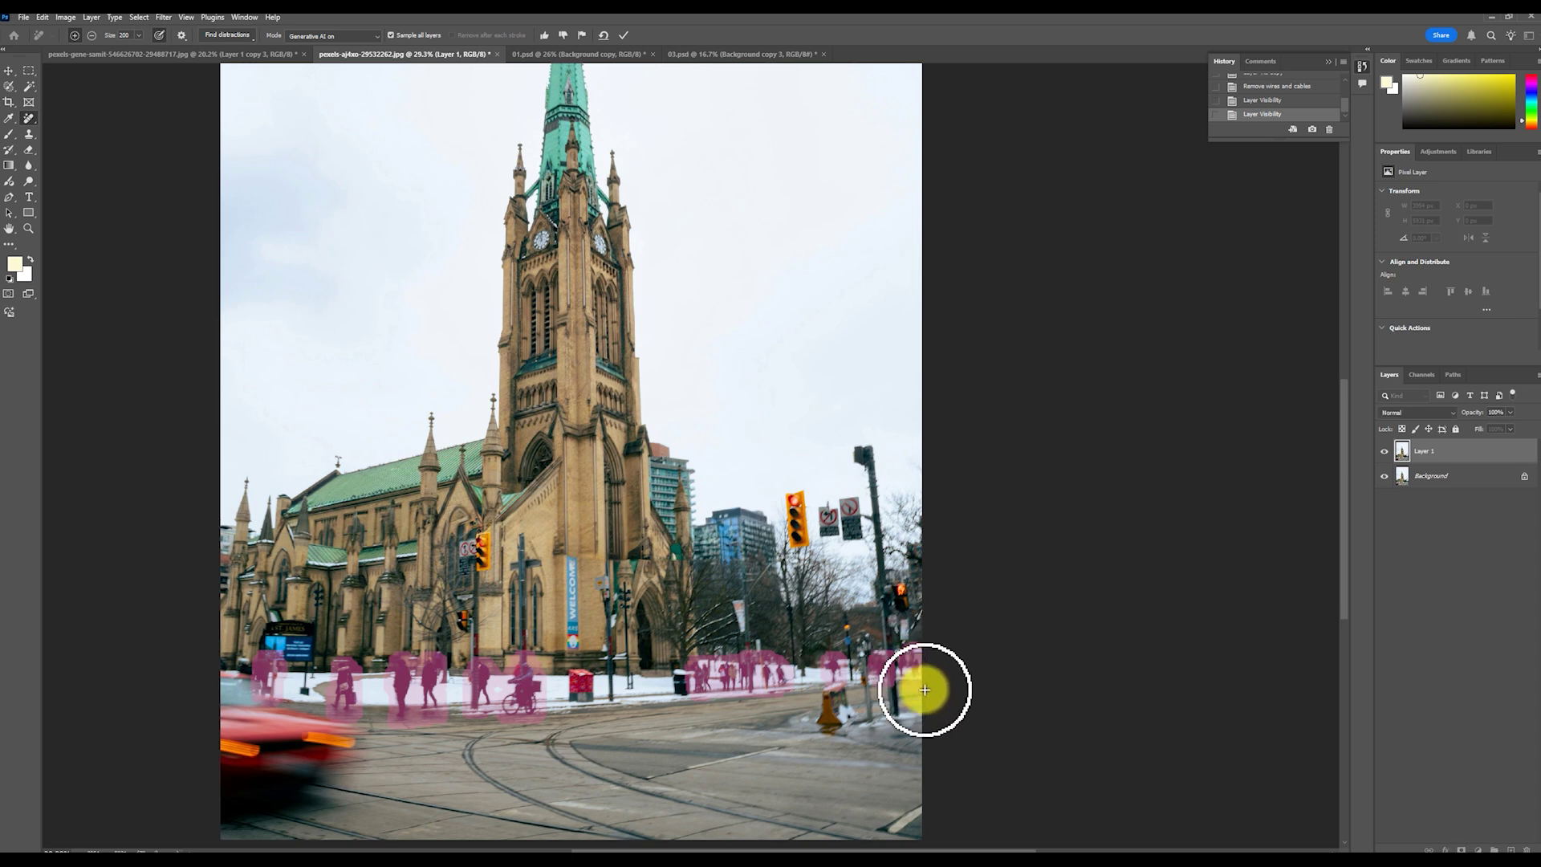
pyautogui.scroll(-3, 983, 656)
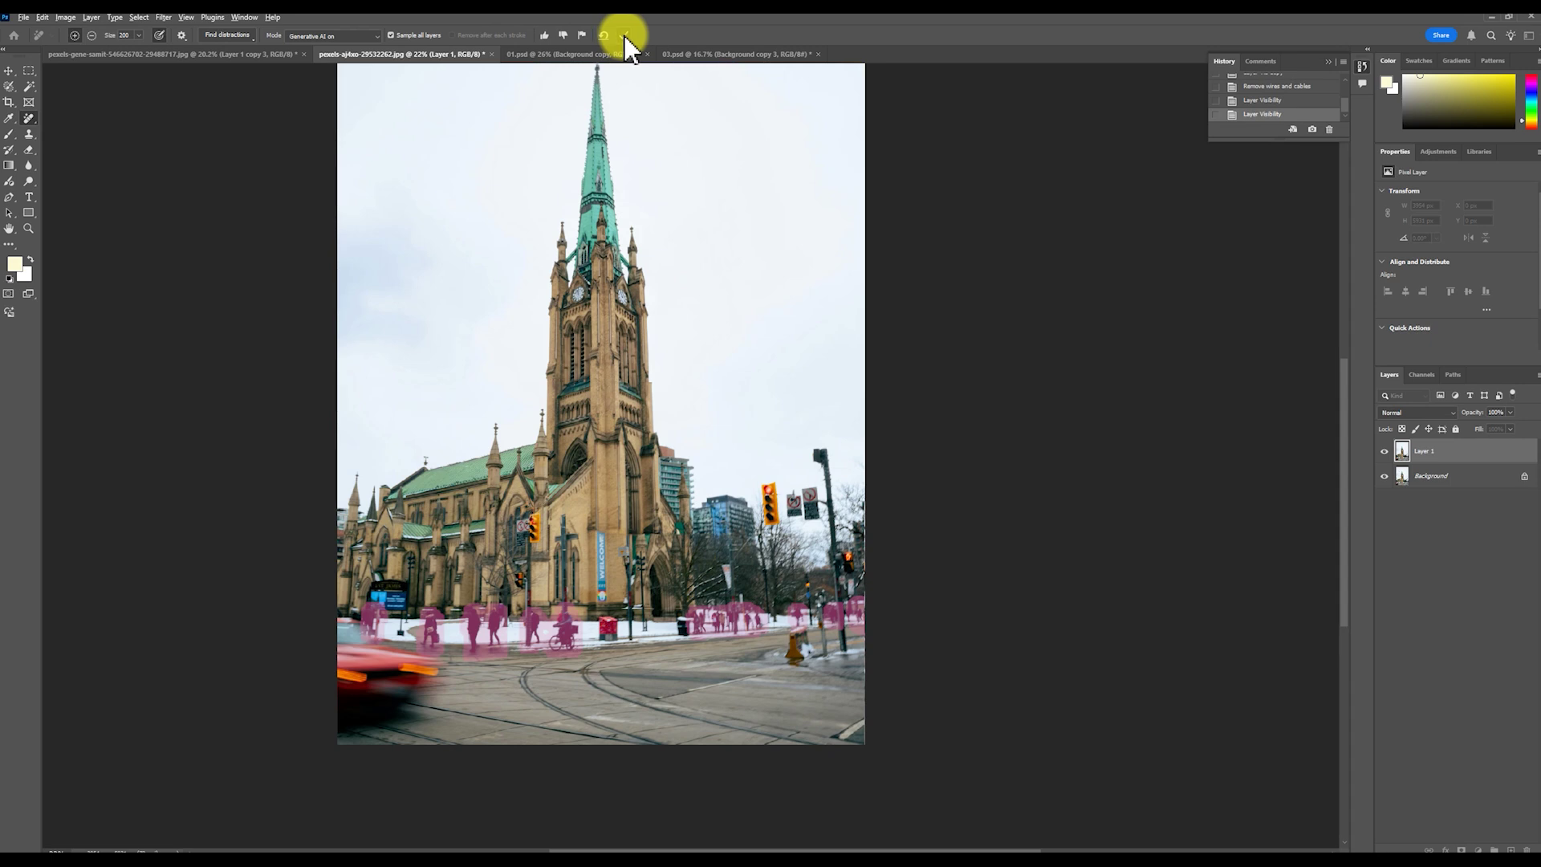
pyautogui.click(624, 36)
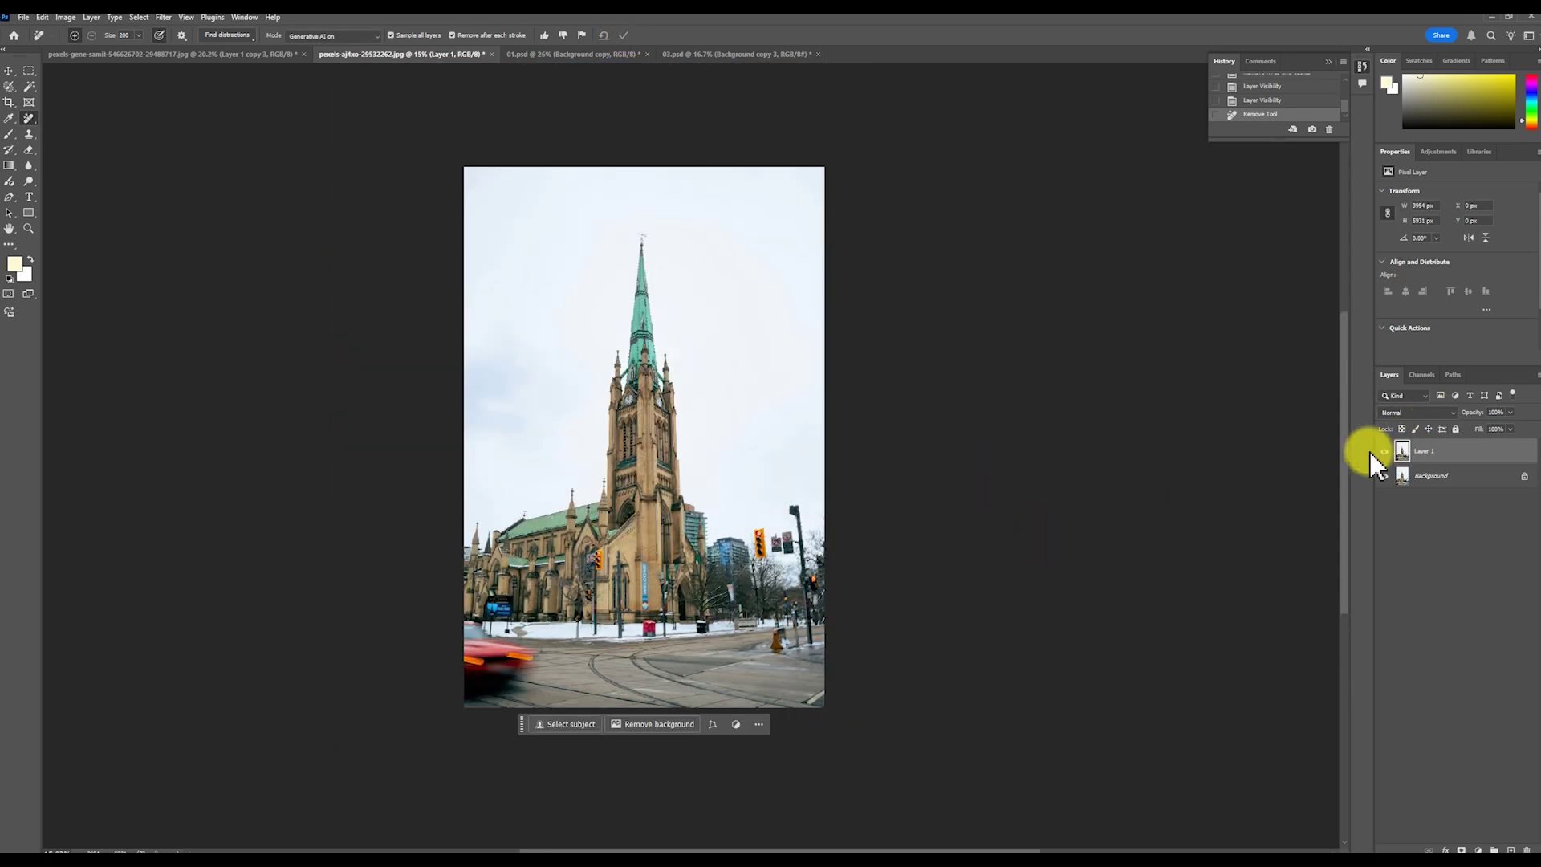
pyautogui.scroll(2, 952, 562)
pyautogui.click(1384, 452)
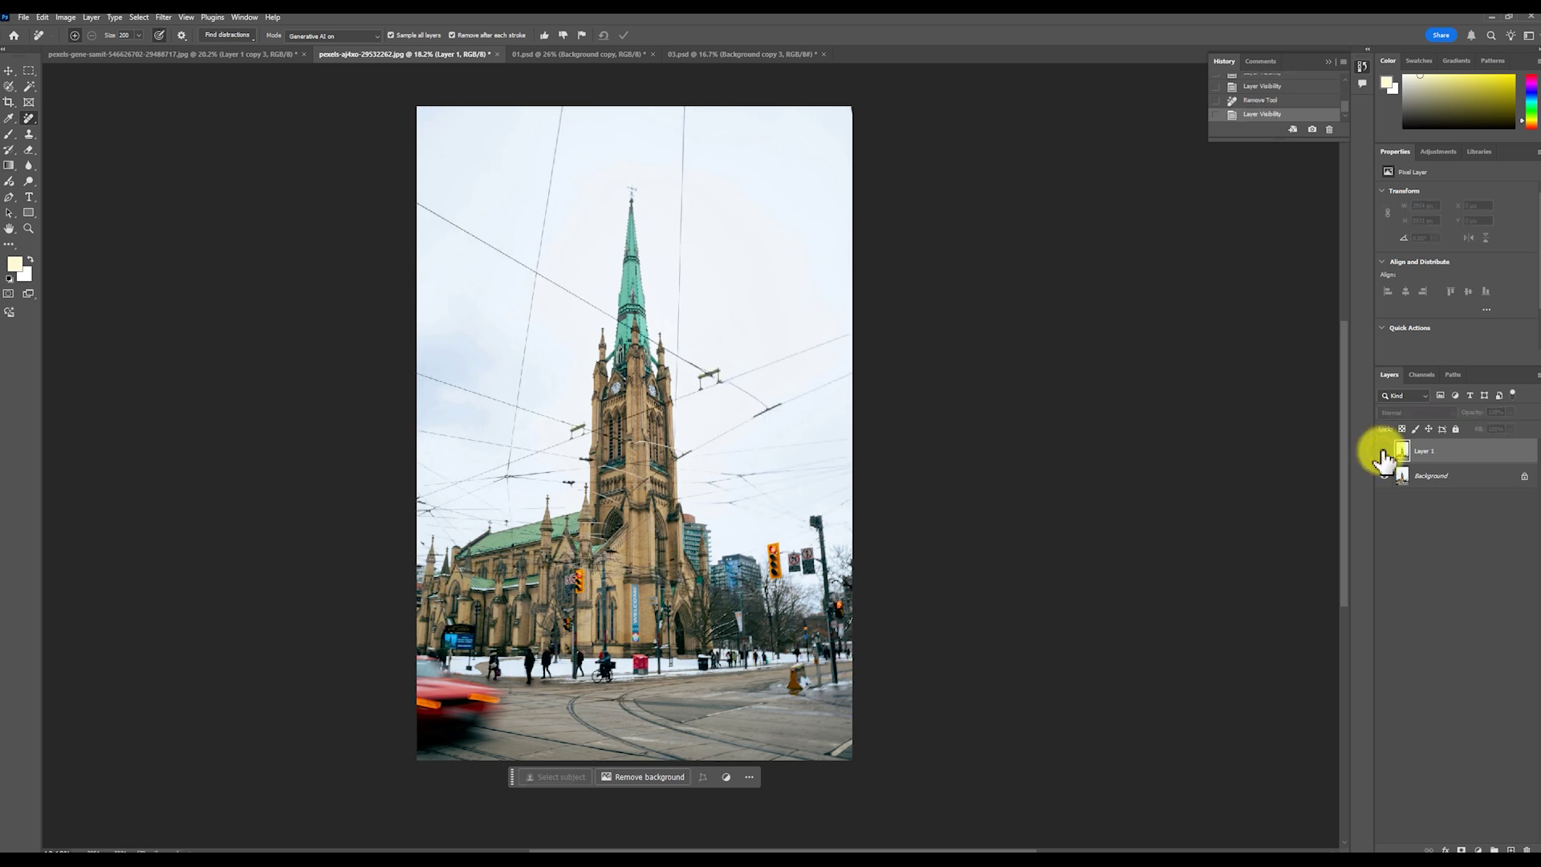
pyautogui.click(1384, 453)
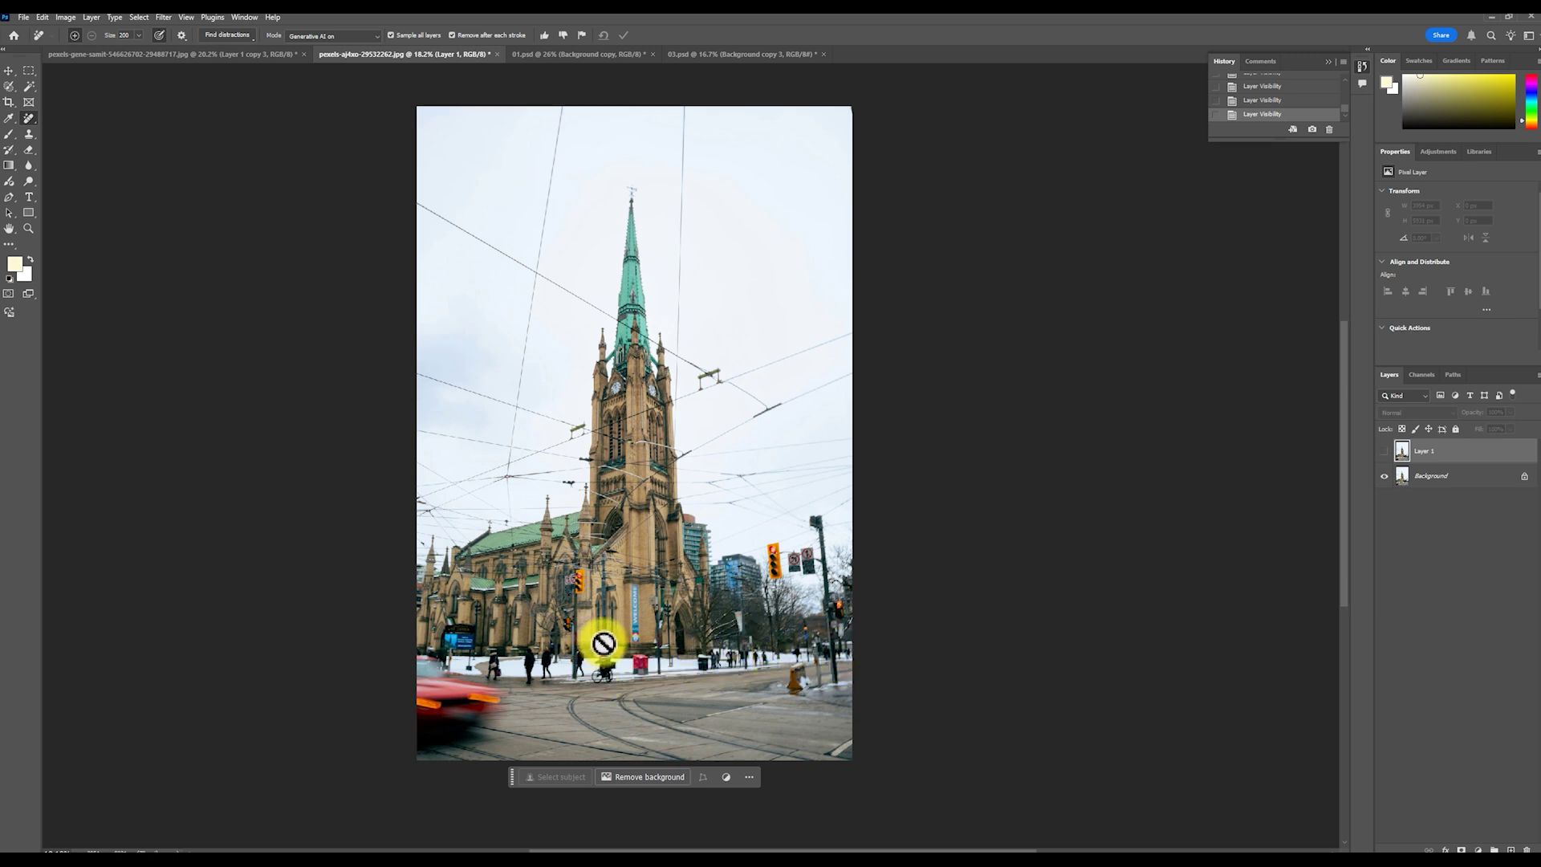
# Duplicate the Background layer again and detect the people on the copy with Find distractions
pyautogui.click(1437, 478)
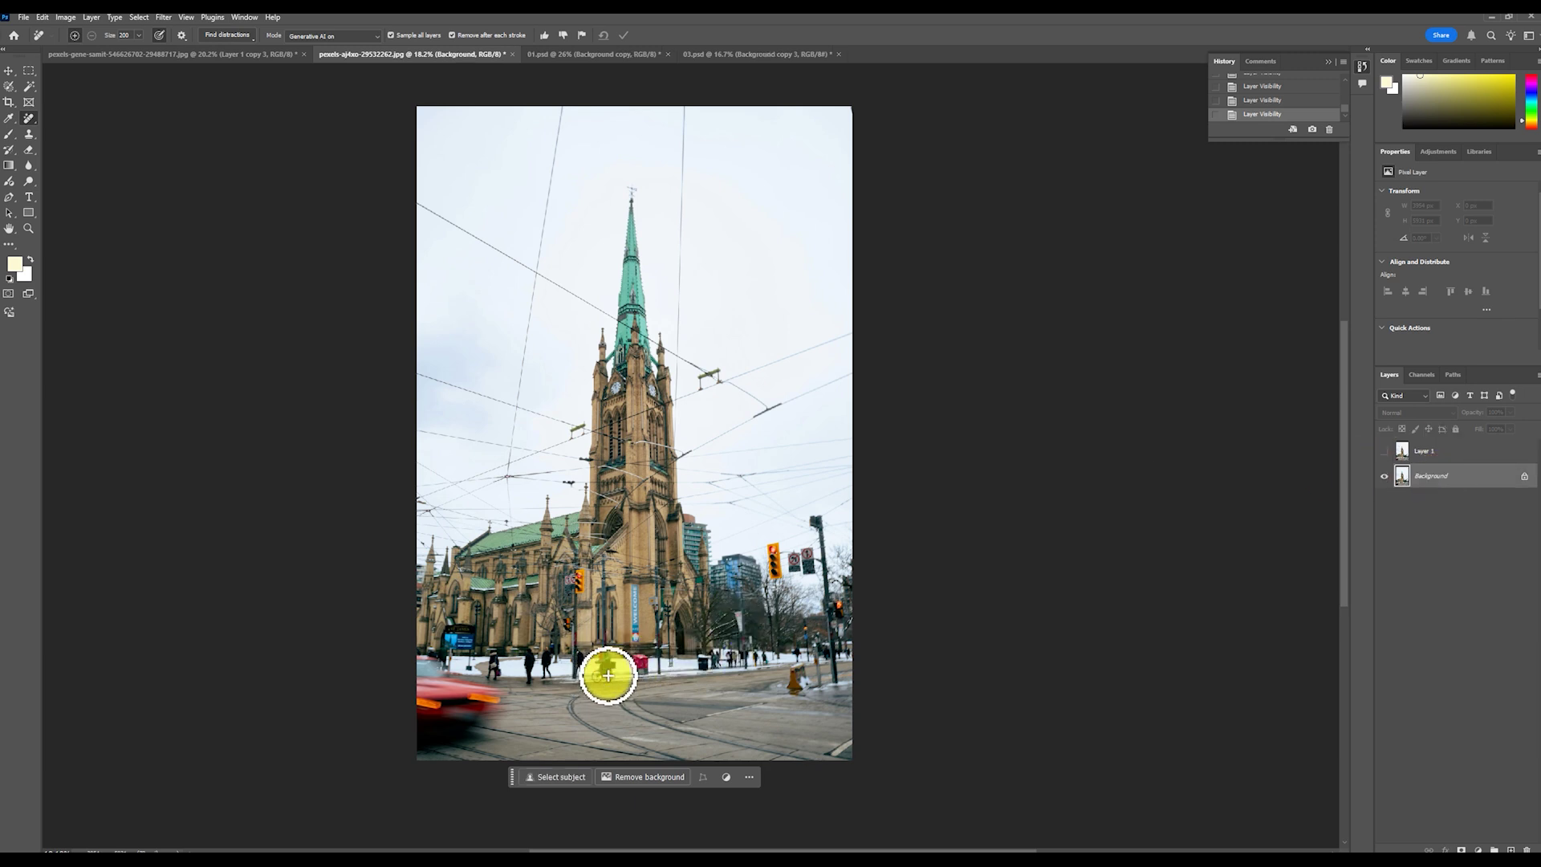
pyautogui.click(228, 35)
pyautogui.click(206, 110)
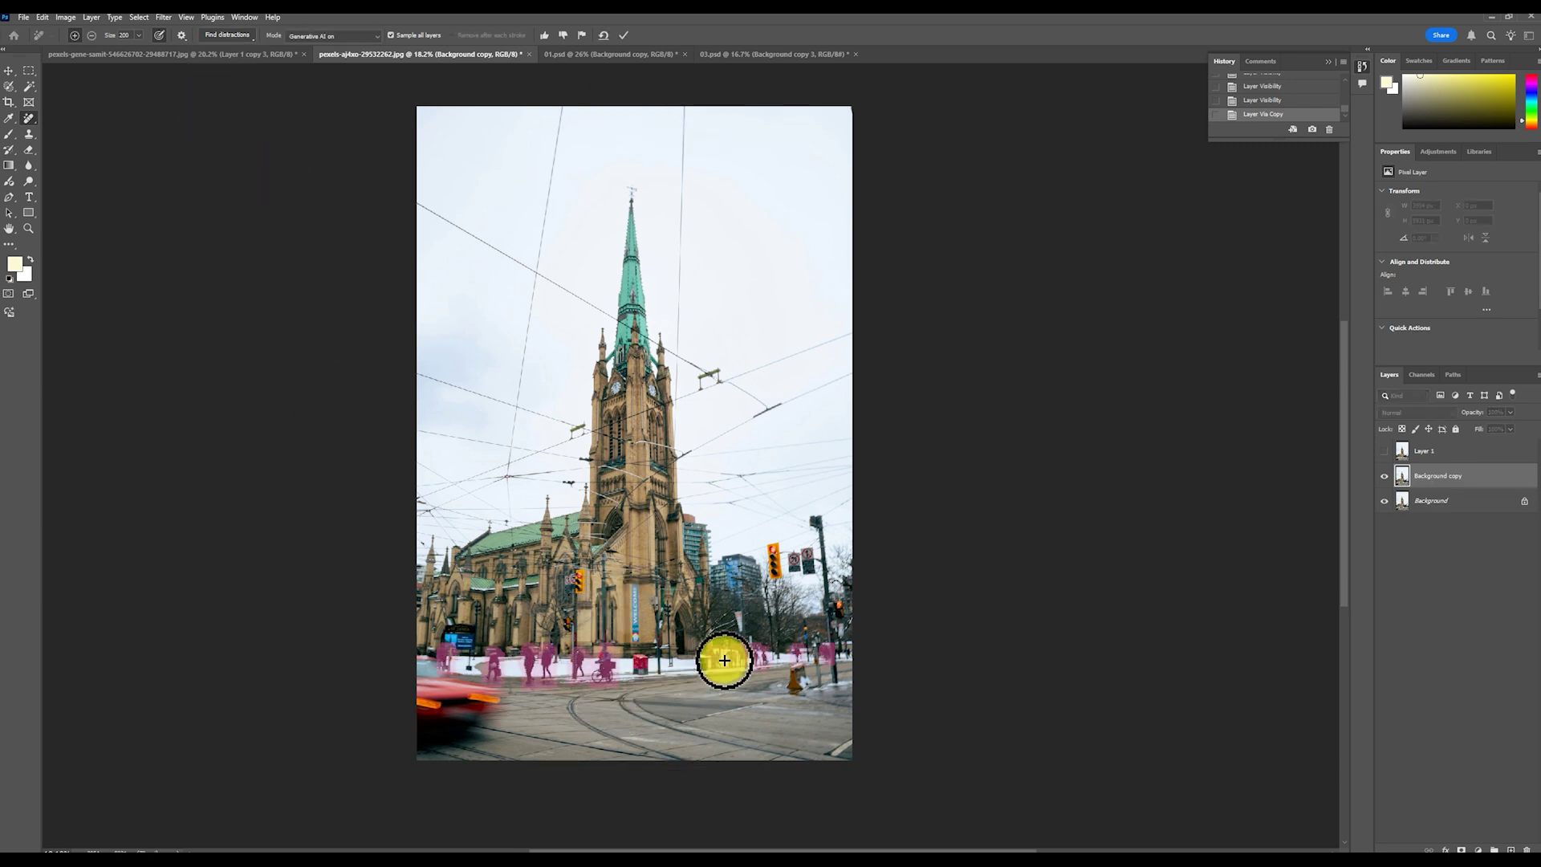
pyautogui.scroll(5, 581, 718)
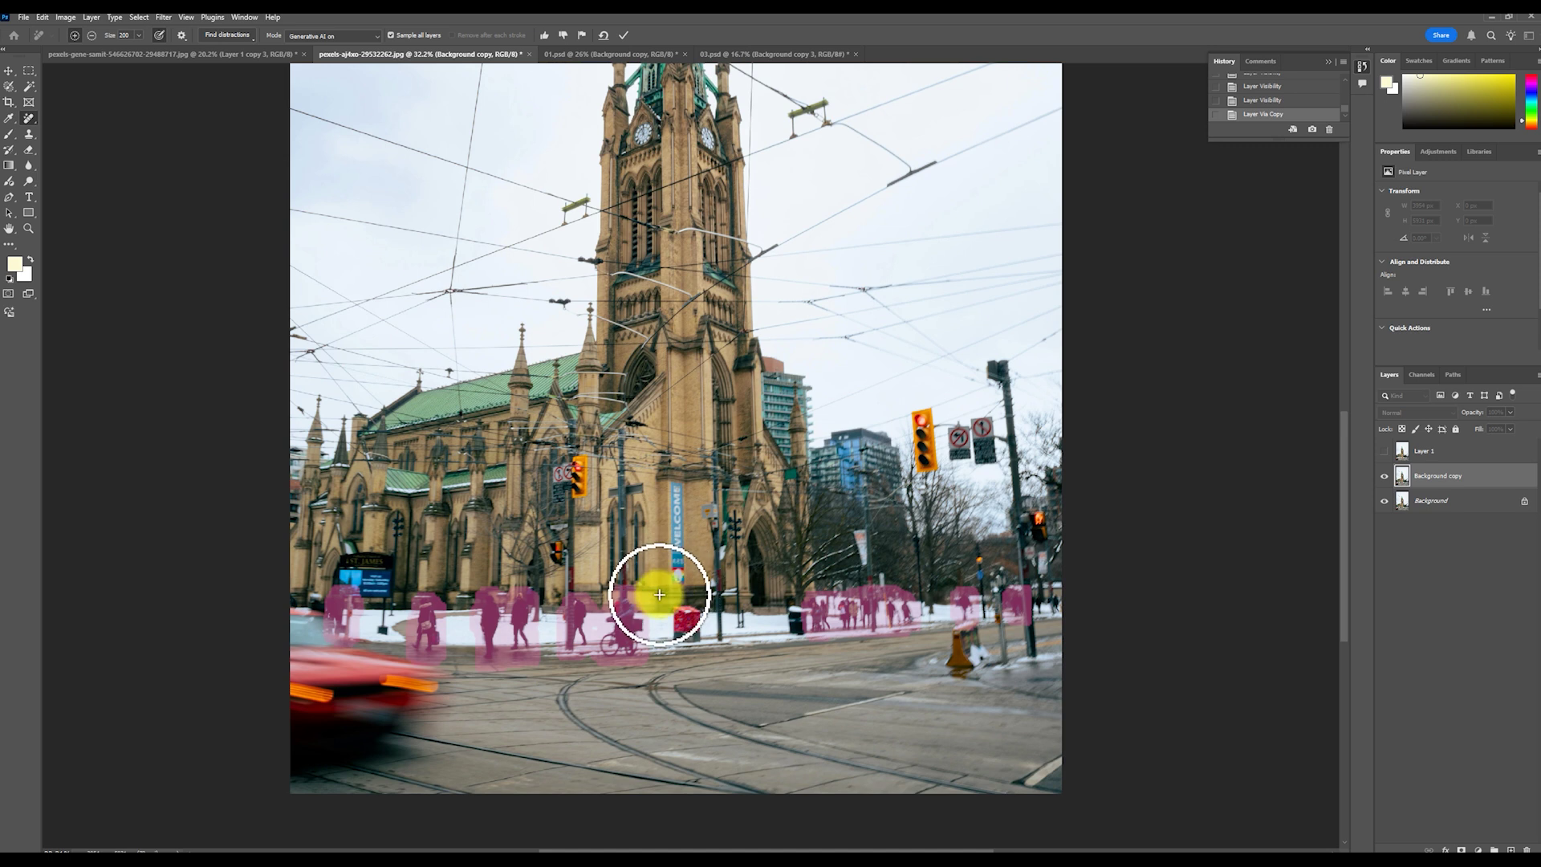
# Exclude the cyclist from the detected people mask on Background copy and remove the remaining people
pyautogui.press('alt')
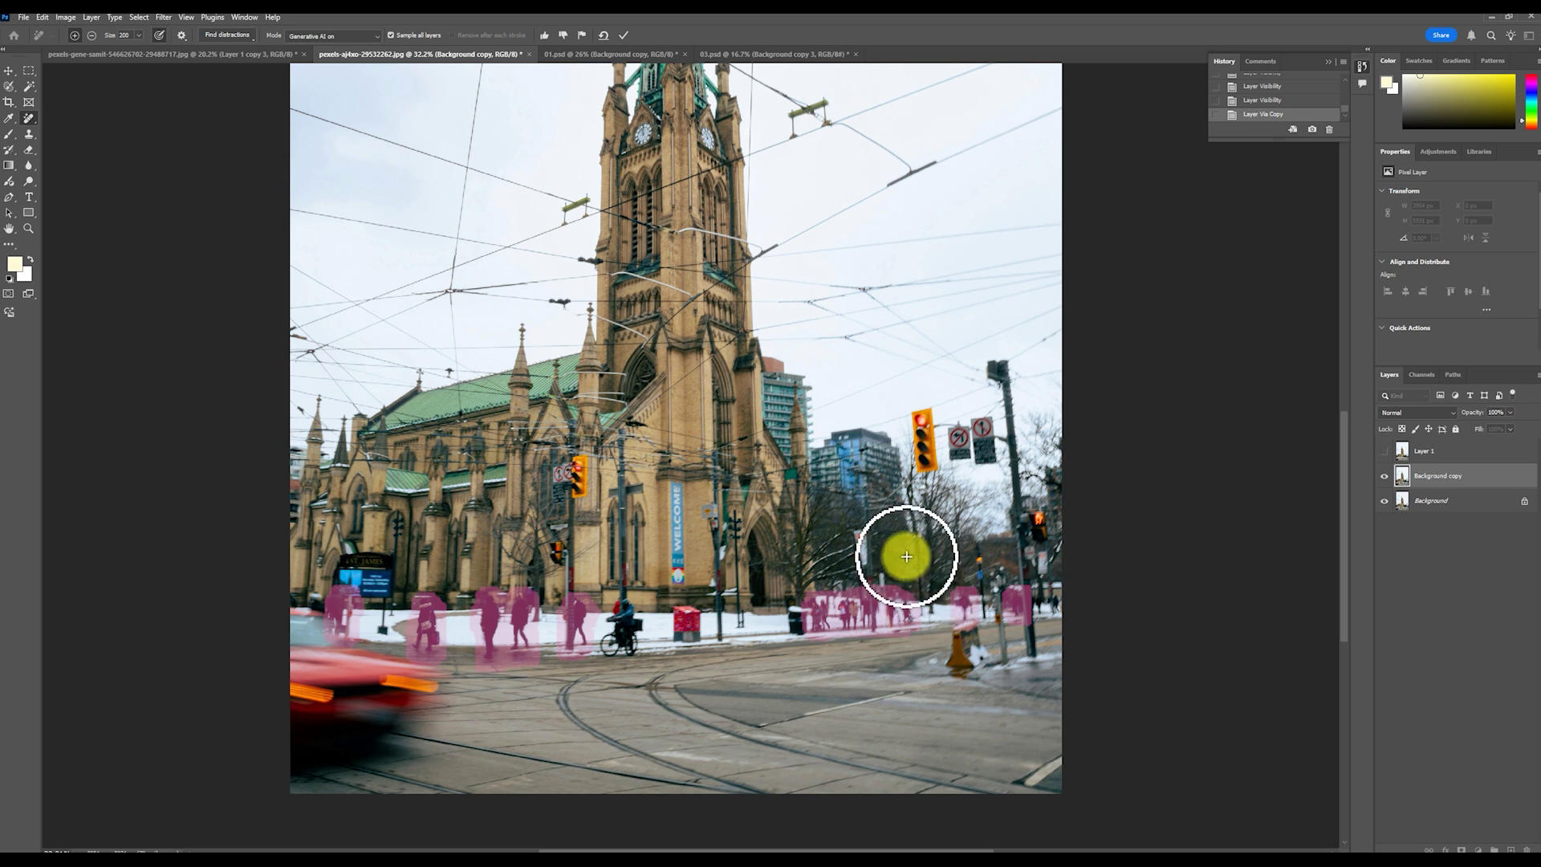
pyautogui.moveTo(1032, 582); pyautogui.dragTo(1049, 610)
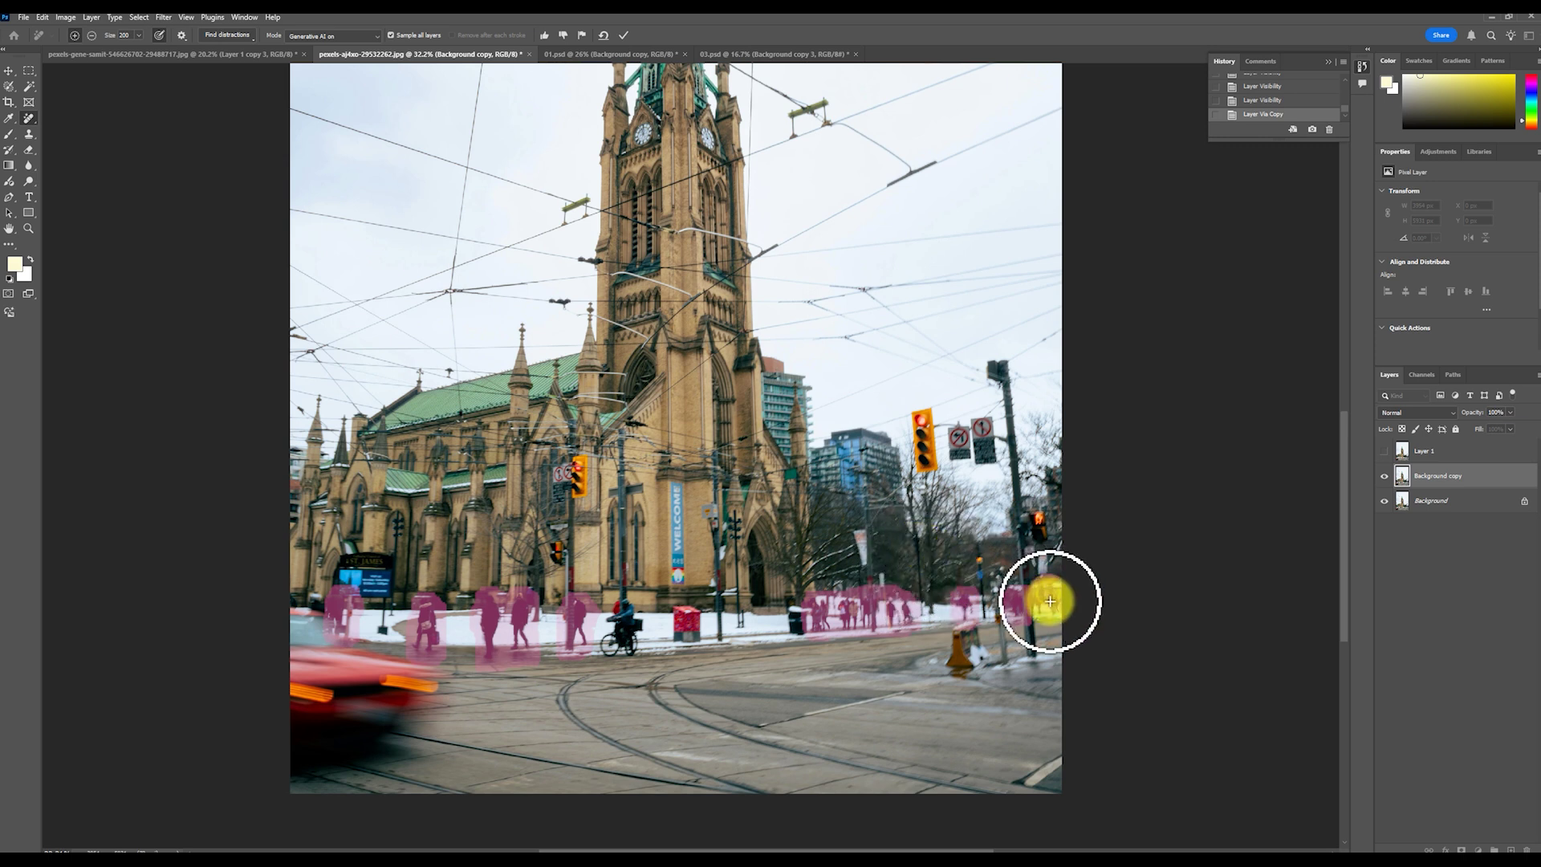
pyautogui.click(625, 36)
pyautogui.hotkey('ctrl', '0')
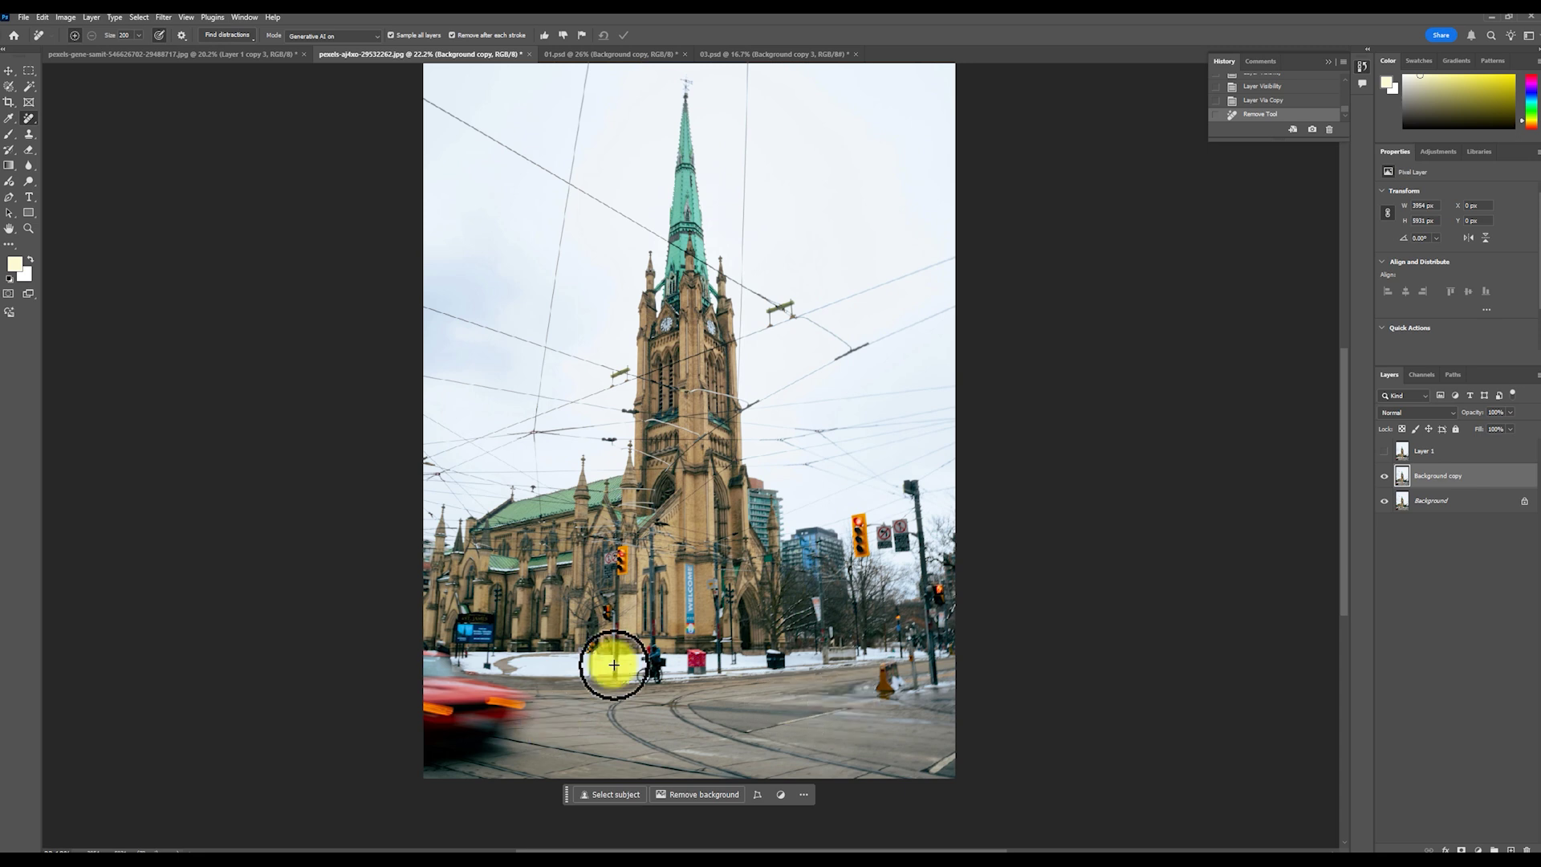
pyautogui.click(650, 682)
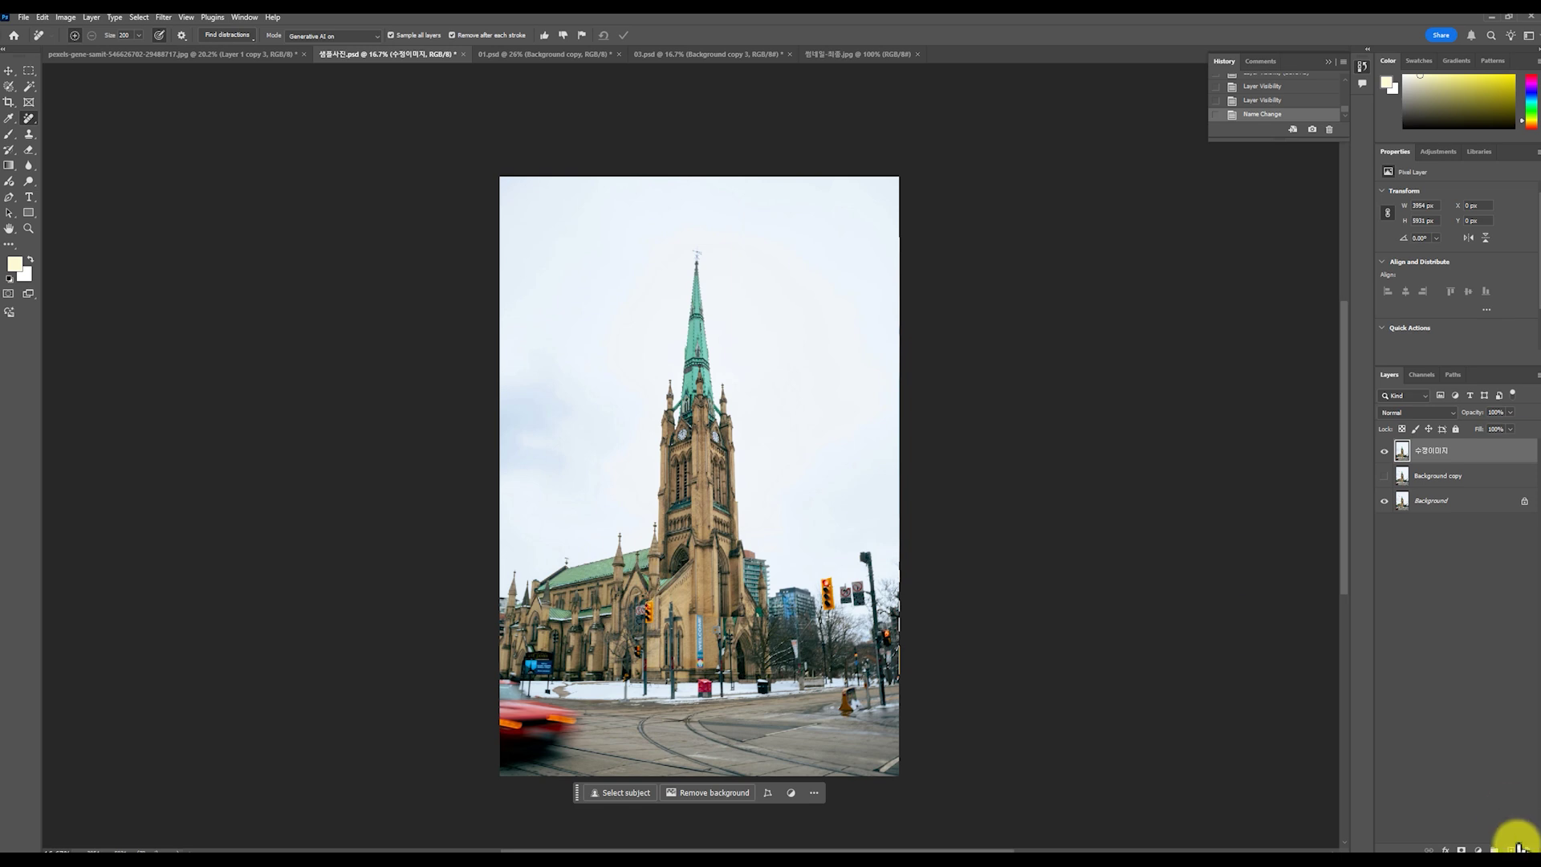
# Undock the Layers panel beside the photo and add a new layer named 눈 above the edited image
pyautogui.moveTo(1511, 847); pyautogui.dragTo(1284, 679)
pyautogui.moveTo(1140, 321); pyautogui.dragTo(1077, 317)
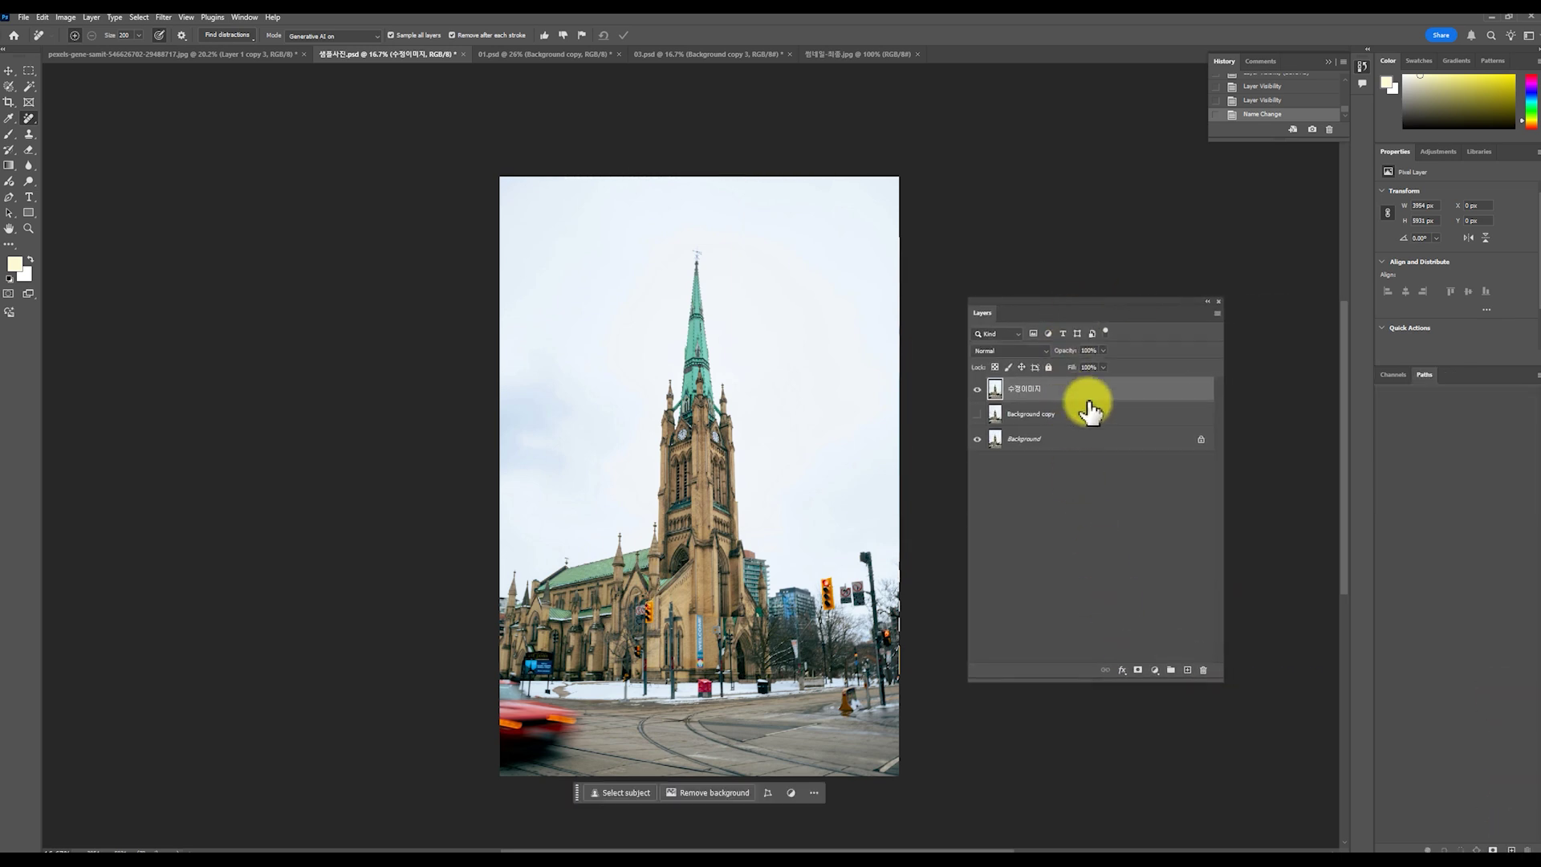
pyautogui.click(1188, 671)
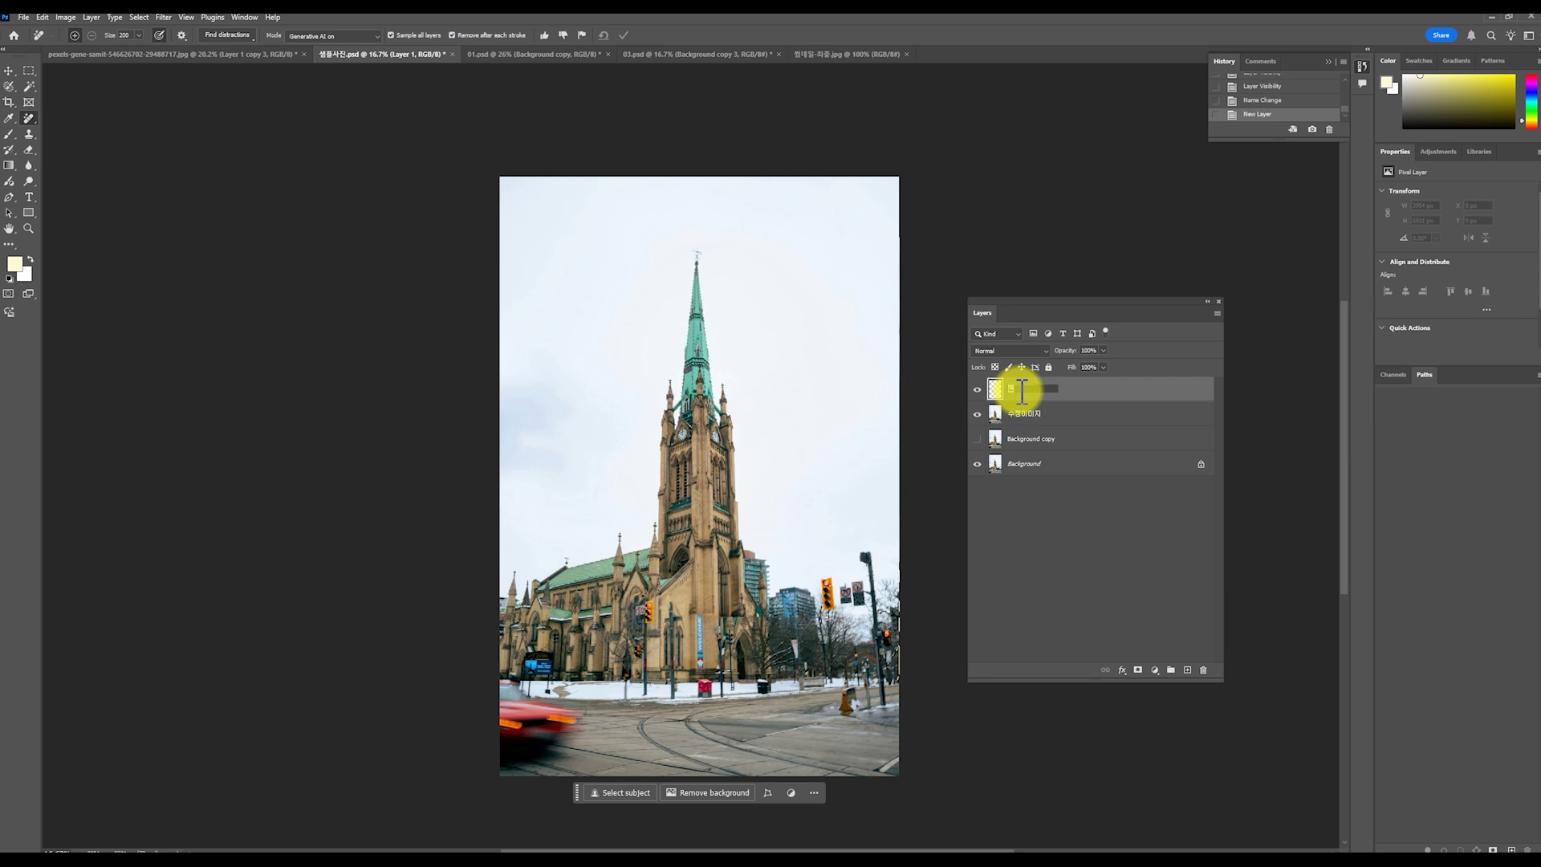
pyautogui.press('Return')
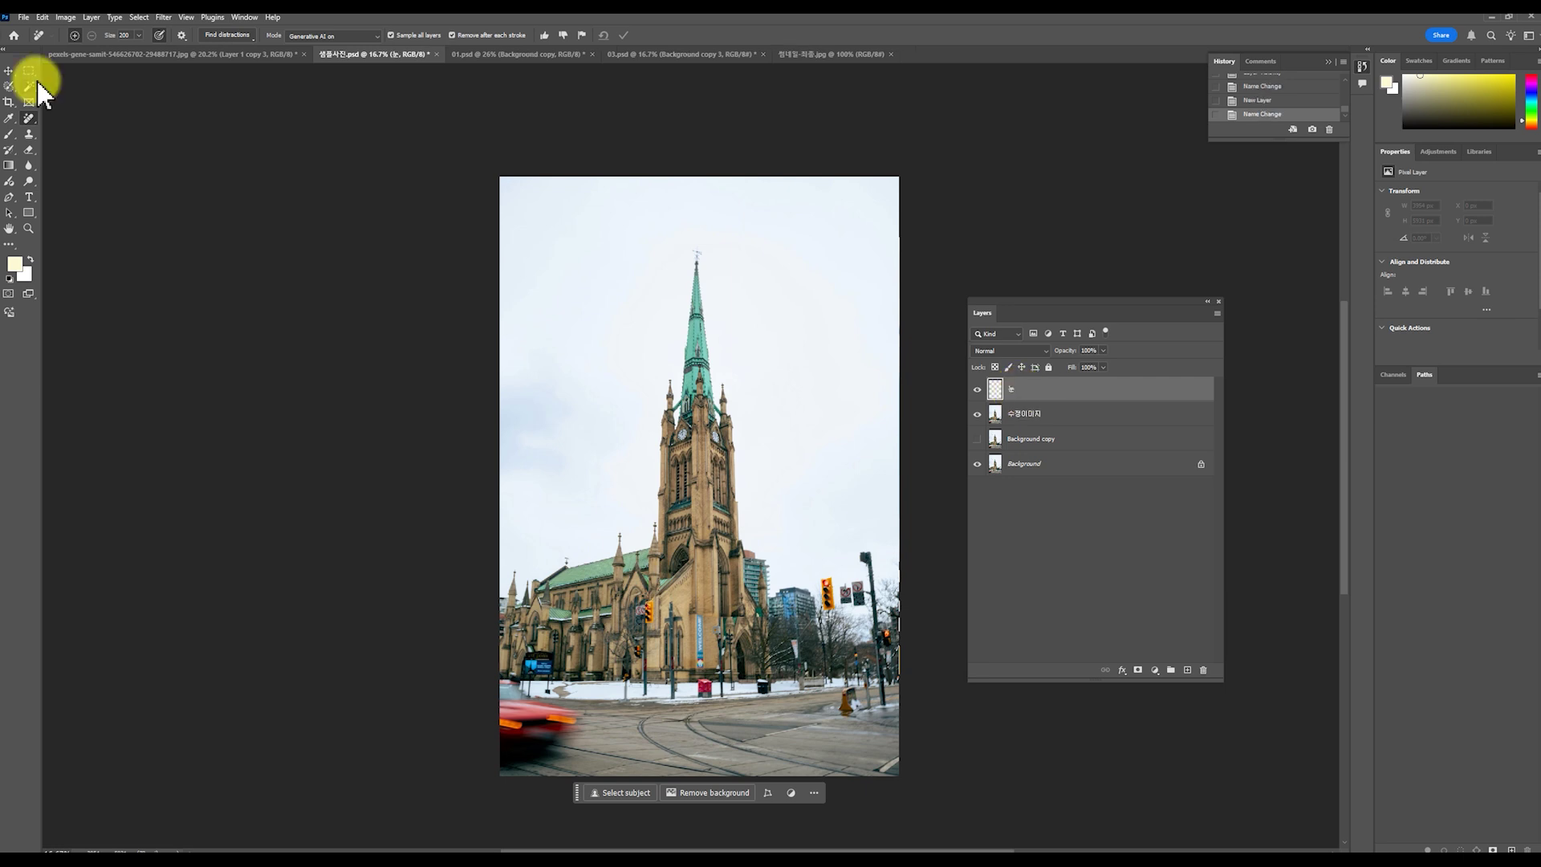
# Fill the 눈 layer with Black
pyautogui.click(44, 19)
pyautogui.click(96, 206)
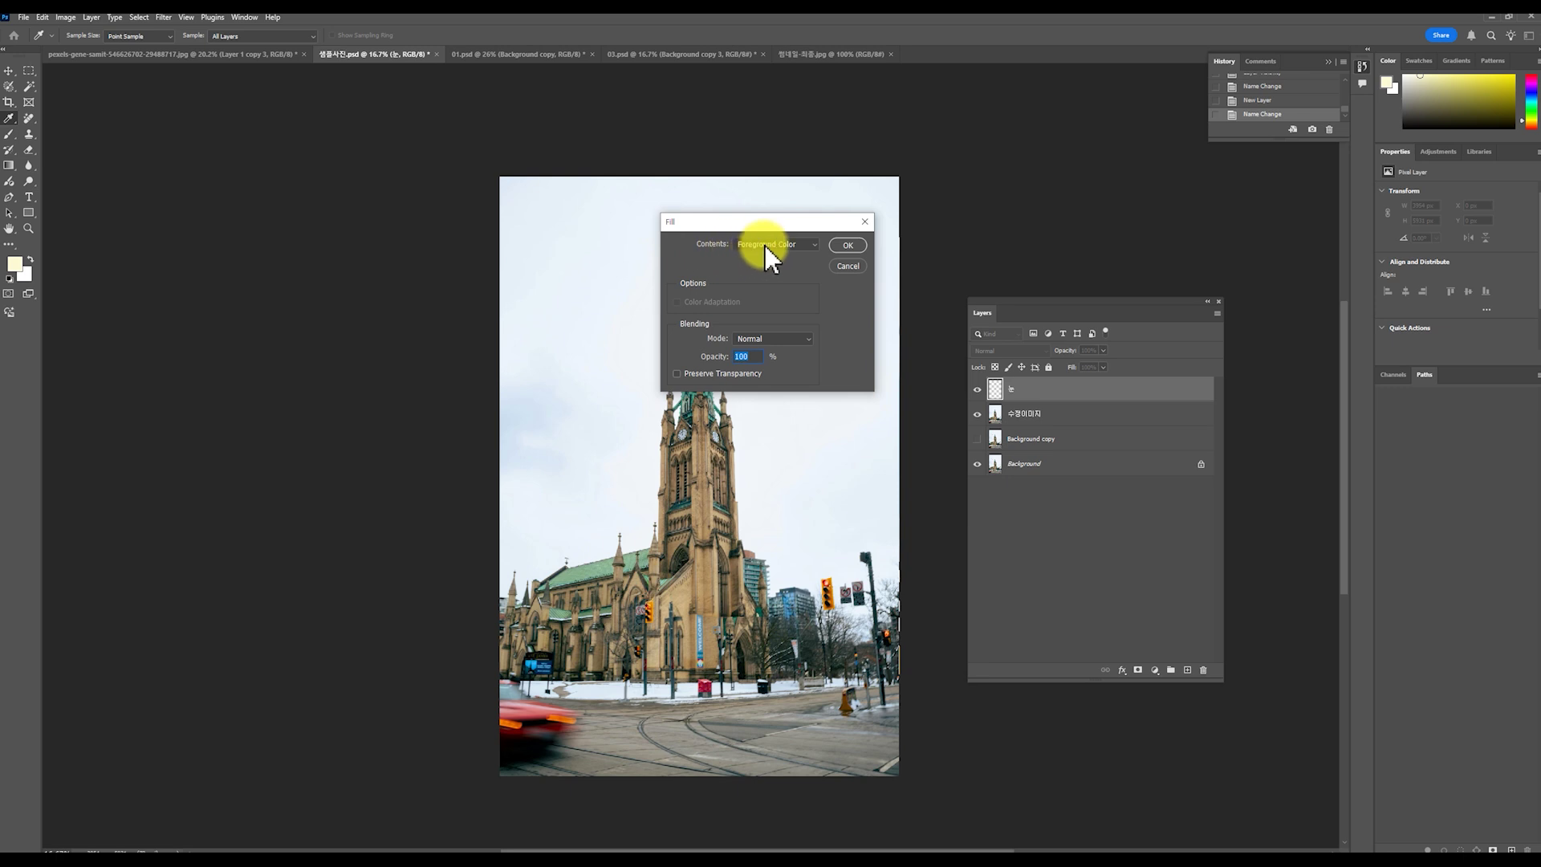
pyautogui.click(764, 244)
pyautogui.click(778, 338)
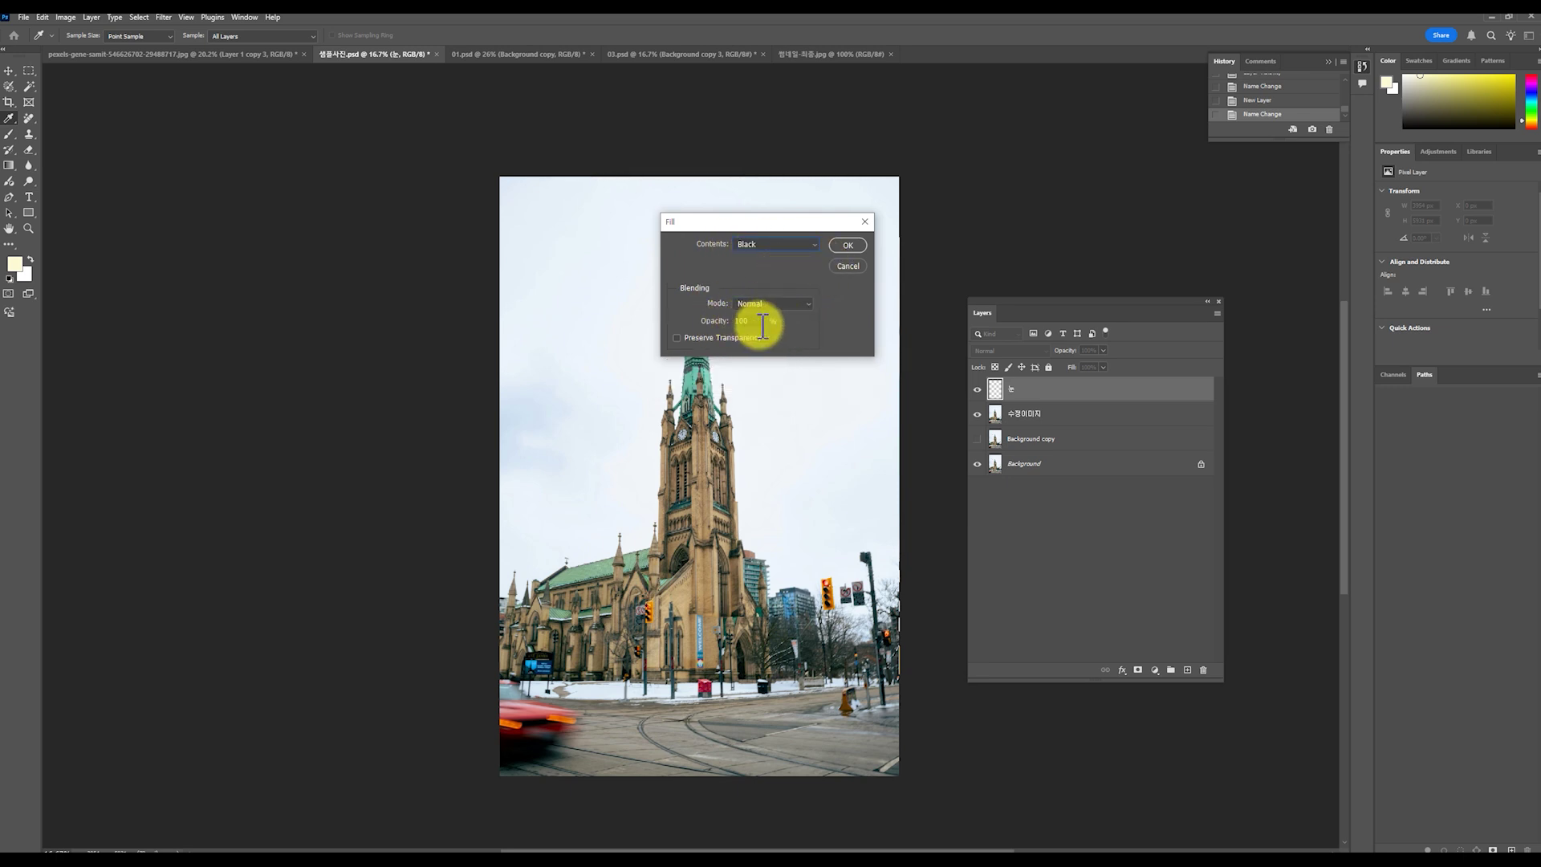
pyautogui.click(847, 245)
pyautogui.scroll(-1, 903, 333)
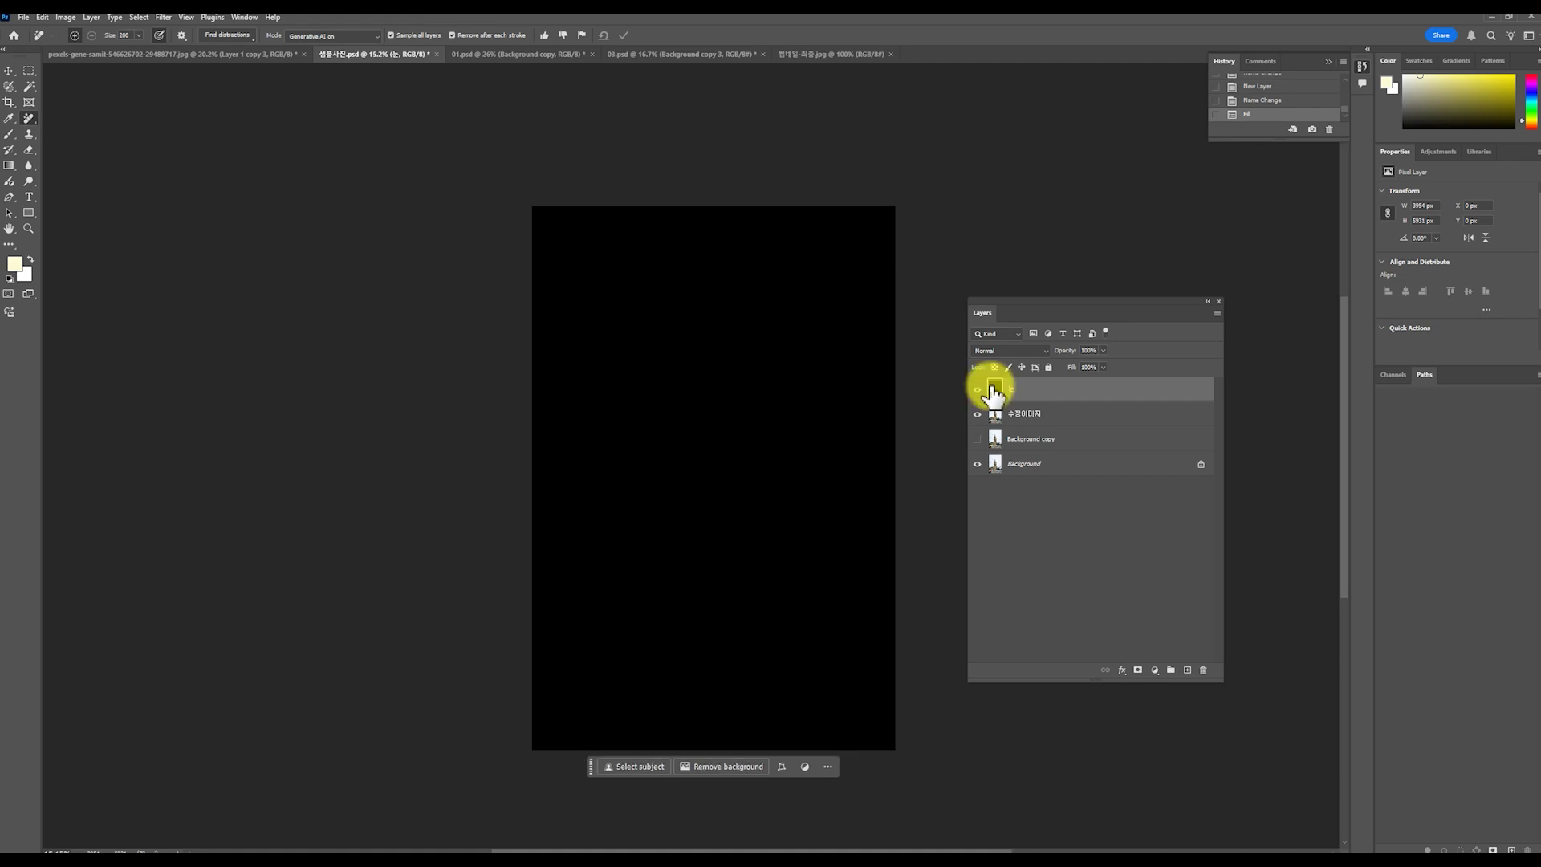
# Add monochromatic noise with an amount of 25% to the black 눈 layer
pyautogui.press('j')
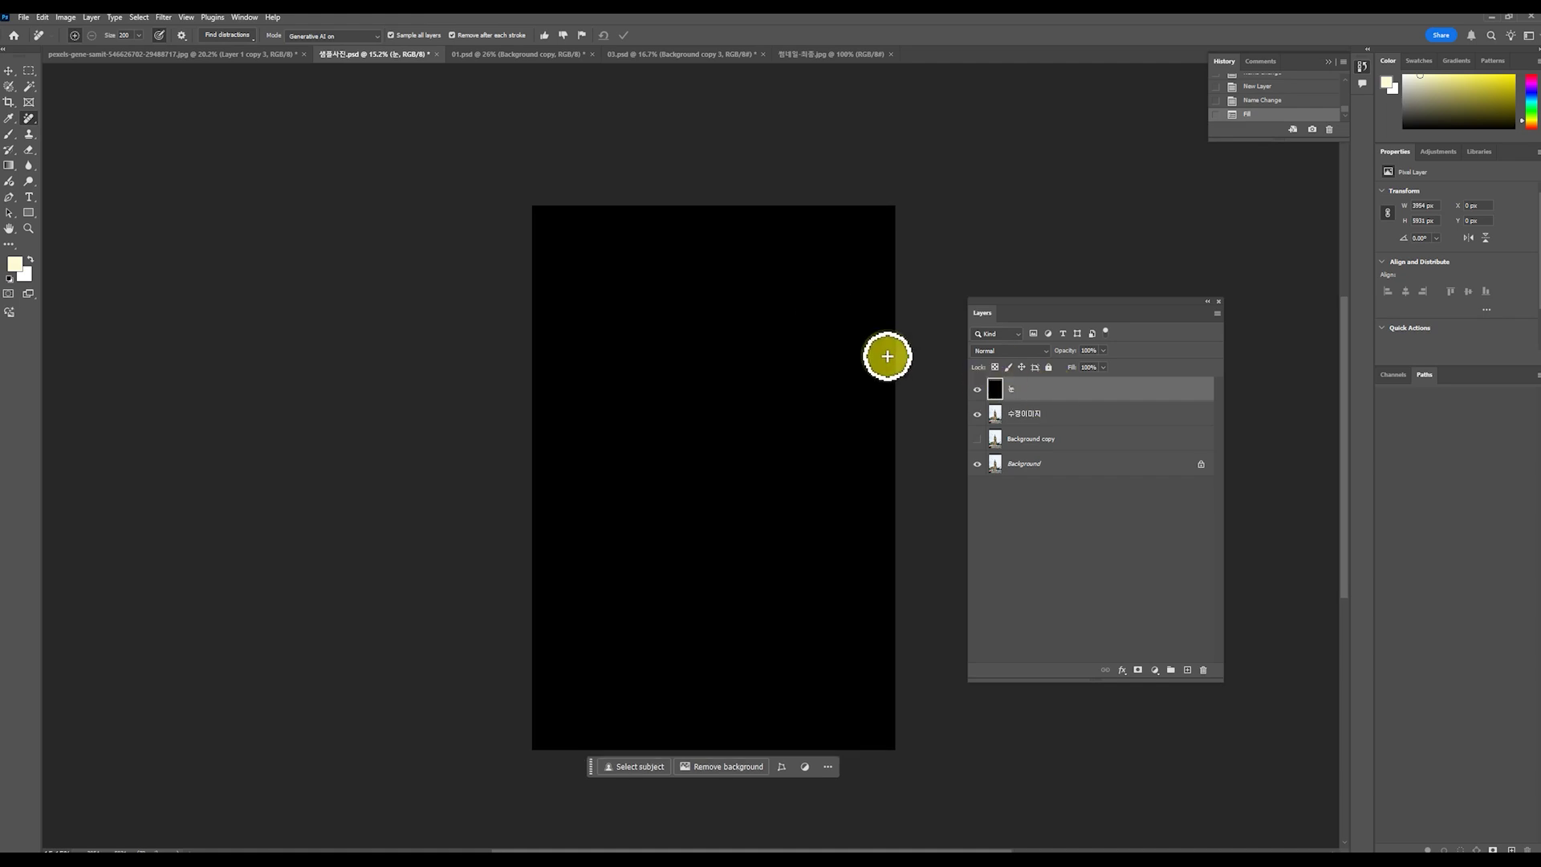
pyautogui.click(161, 17)
pyautogui.moveTo(225, 198)
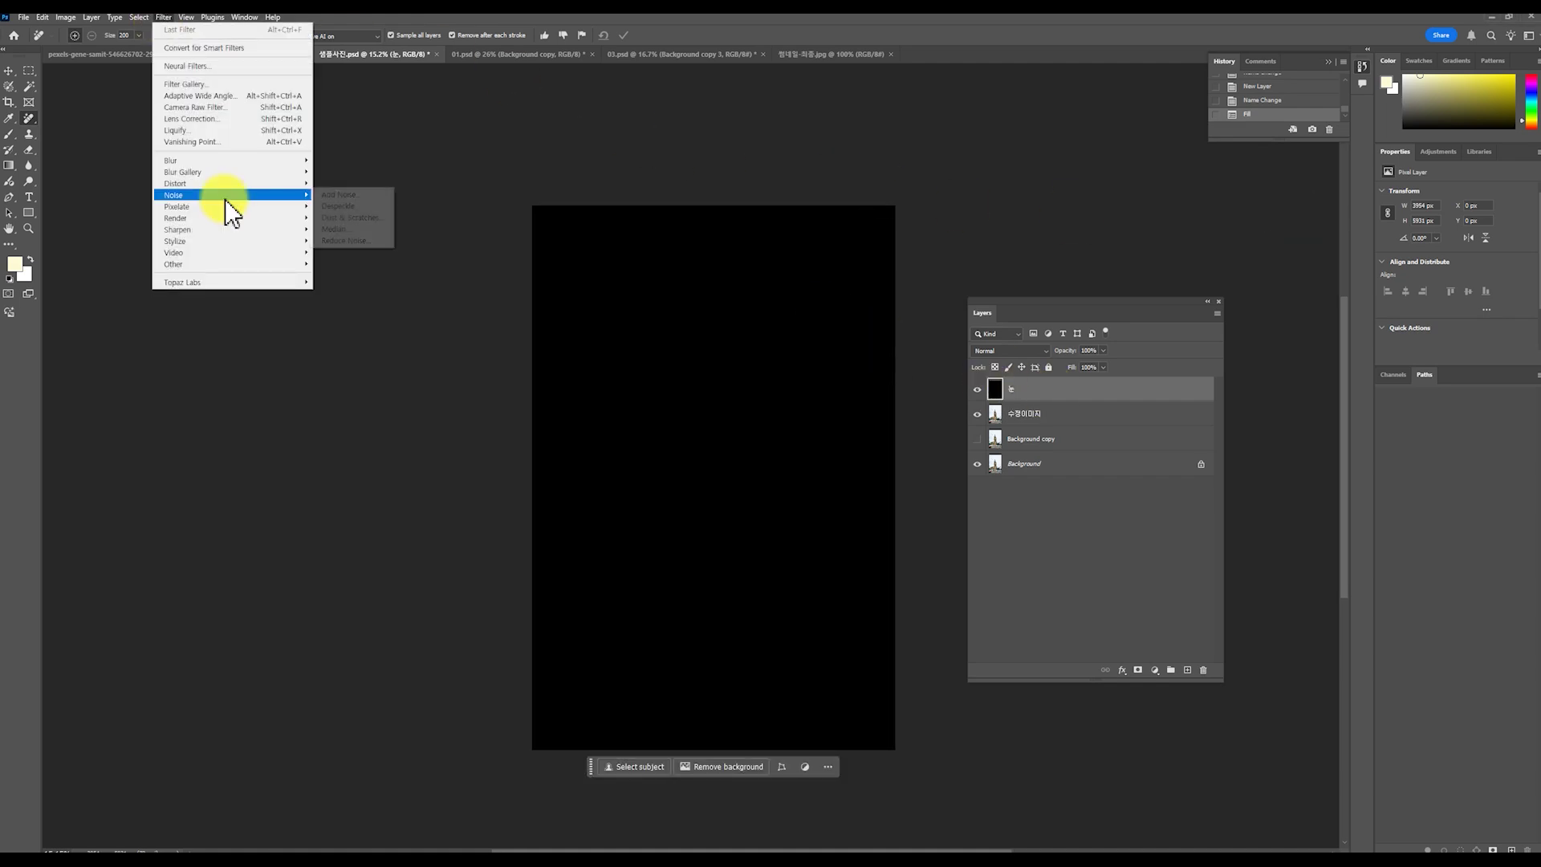
pyautogui.click(385, 192)
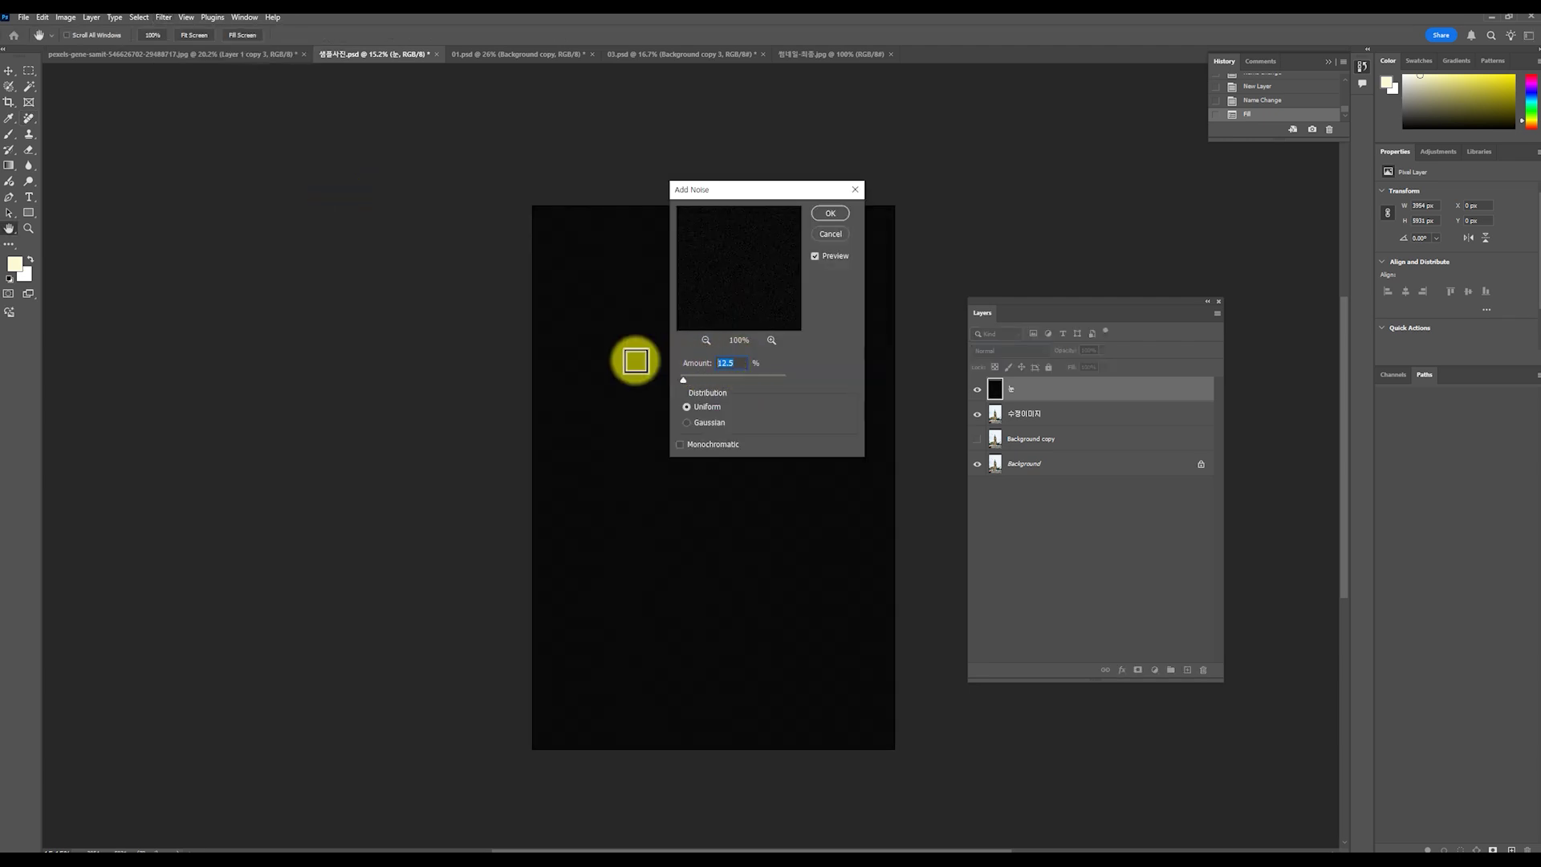
pyautogui.write('25')
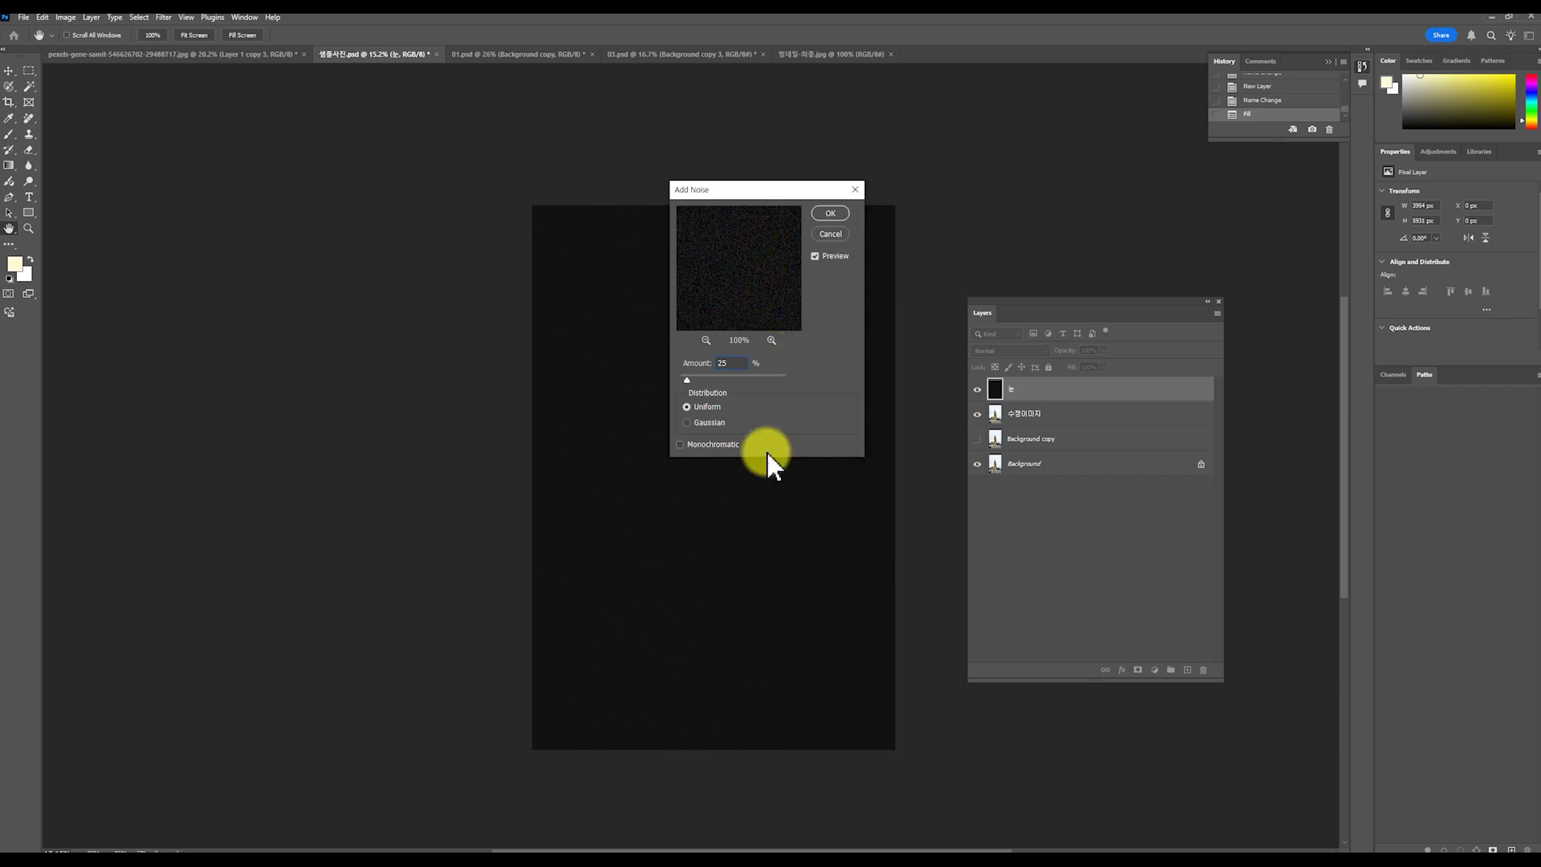
pyautogui.click(715, 446)
pyautogui.click(831, 214)
pyautogui.scroll(1, 605, 551)
pyautogui.scroll(-1, 608, 557)
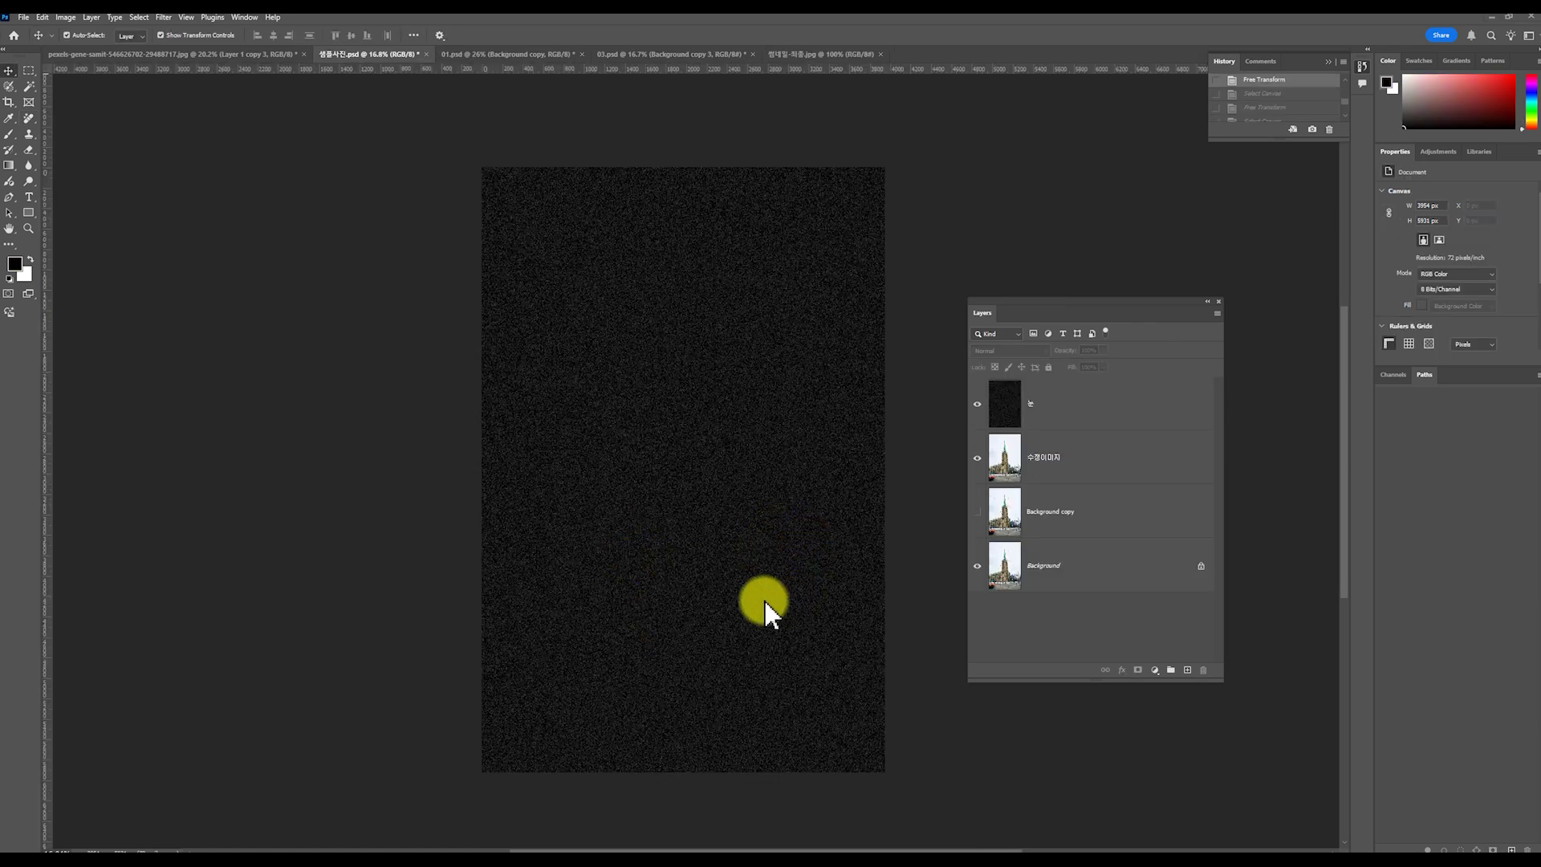
# Transform the noise-filled 눈 layer and scale it proportionally to 150% in width and height
pyautogui.click(743, 482)
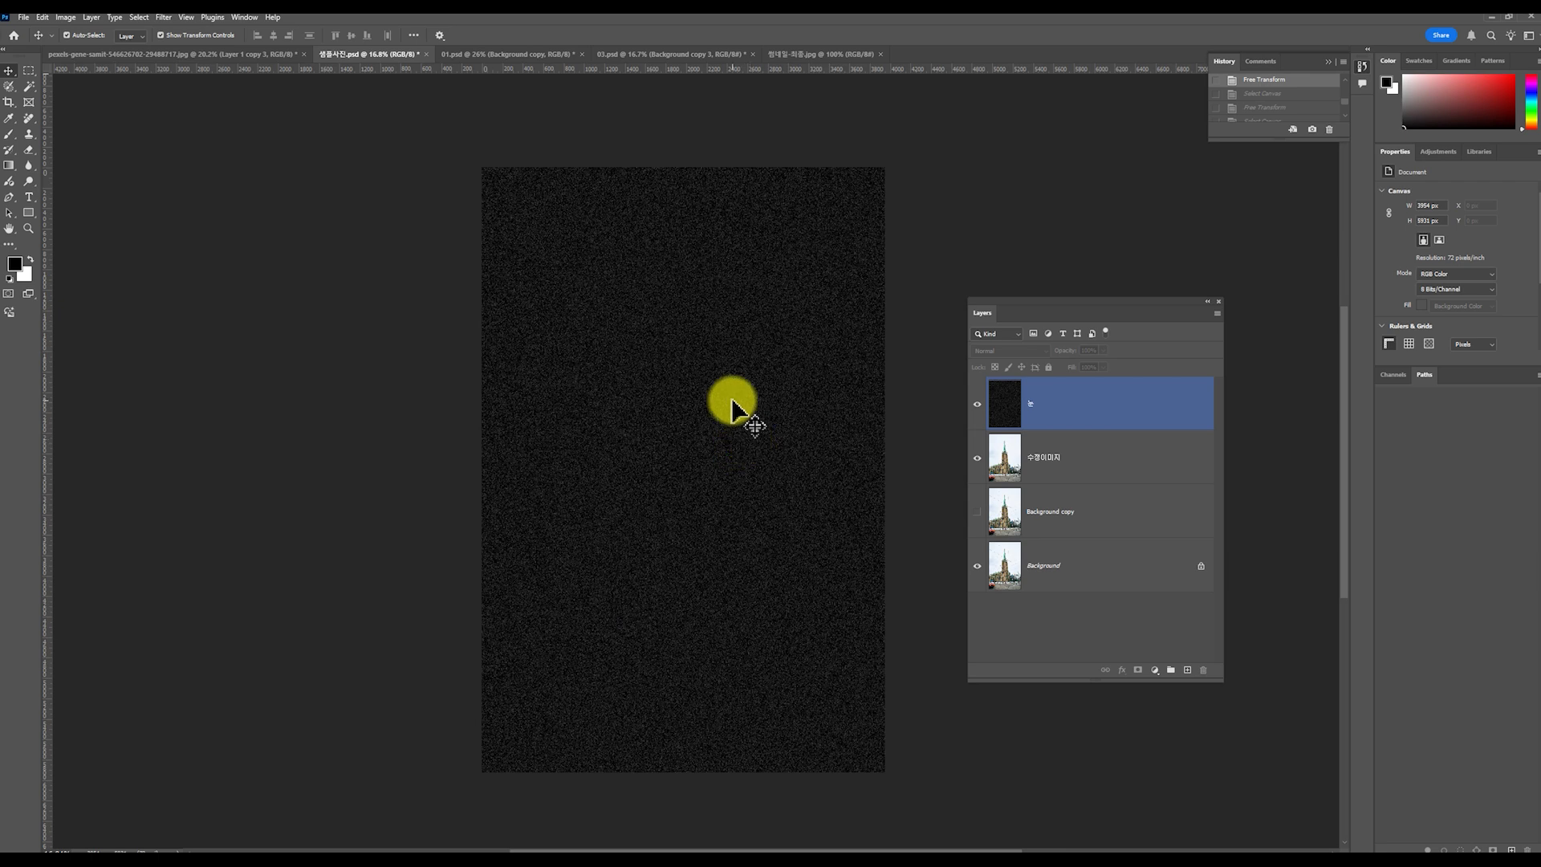
pyautogui.click(668, 378)
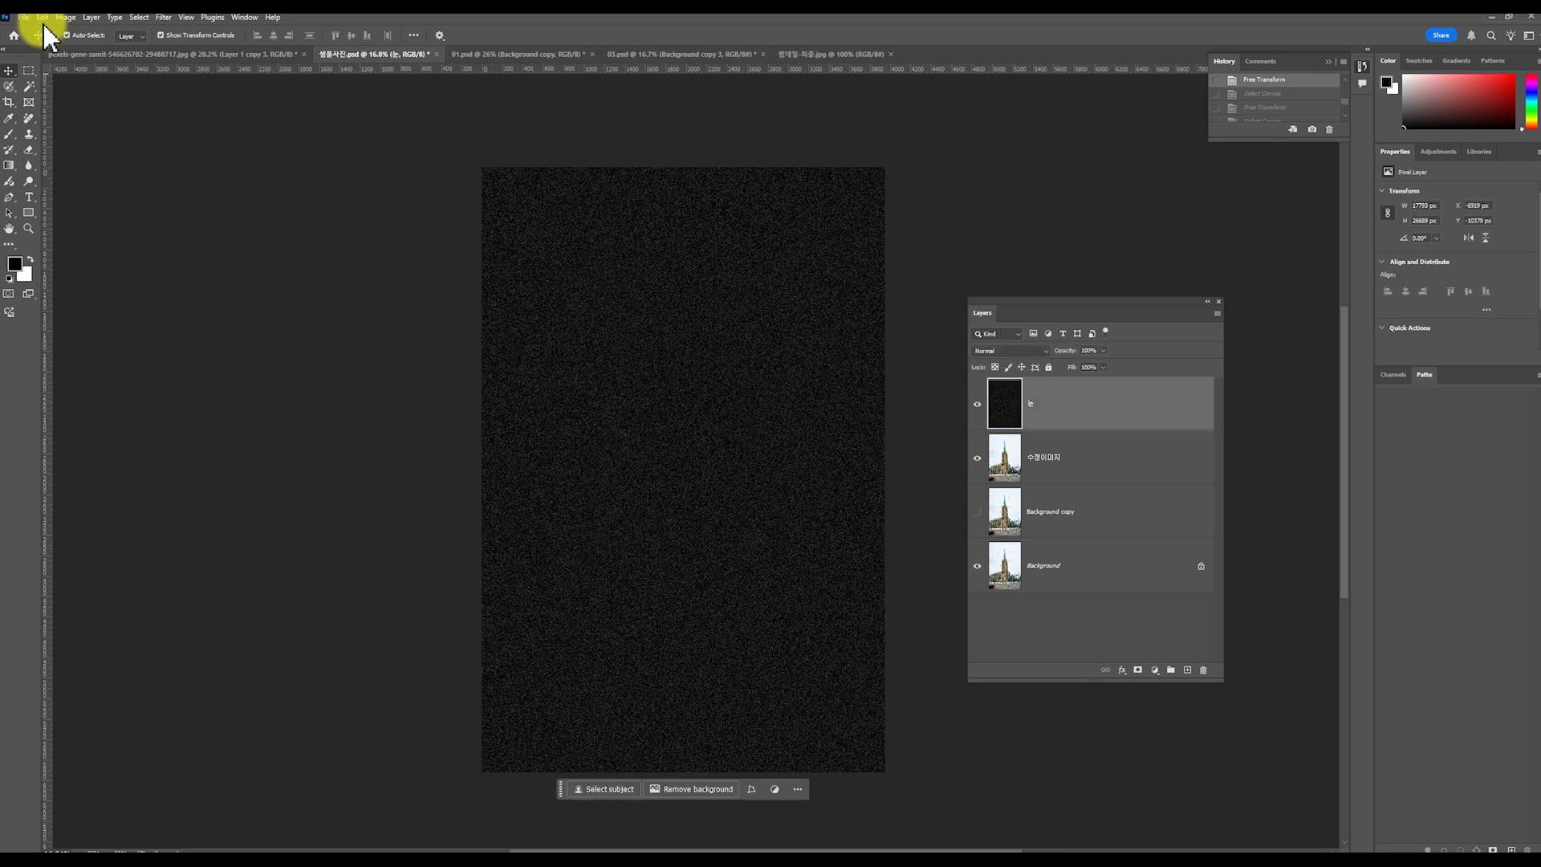
pyautogui.click(42, 17)
pyautogui.moveTo(120, 318)
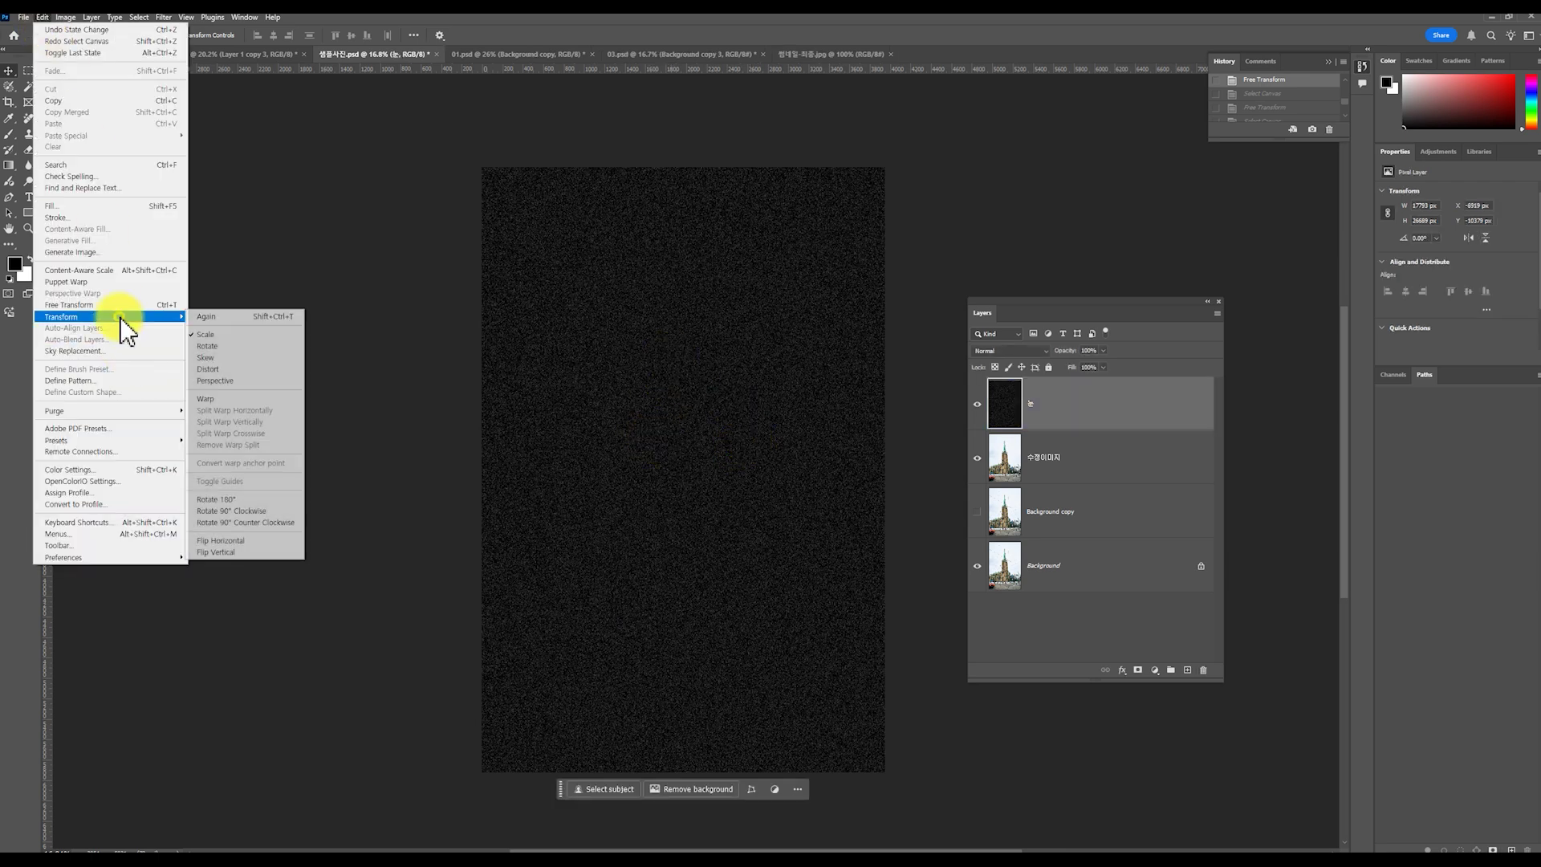
pyautogui.click(281, 352)
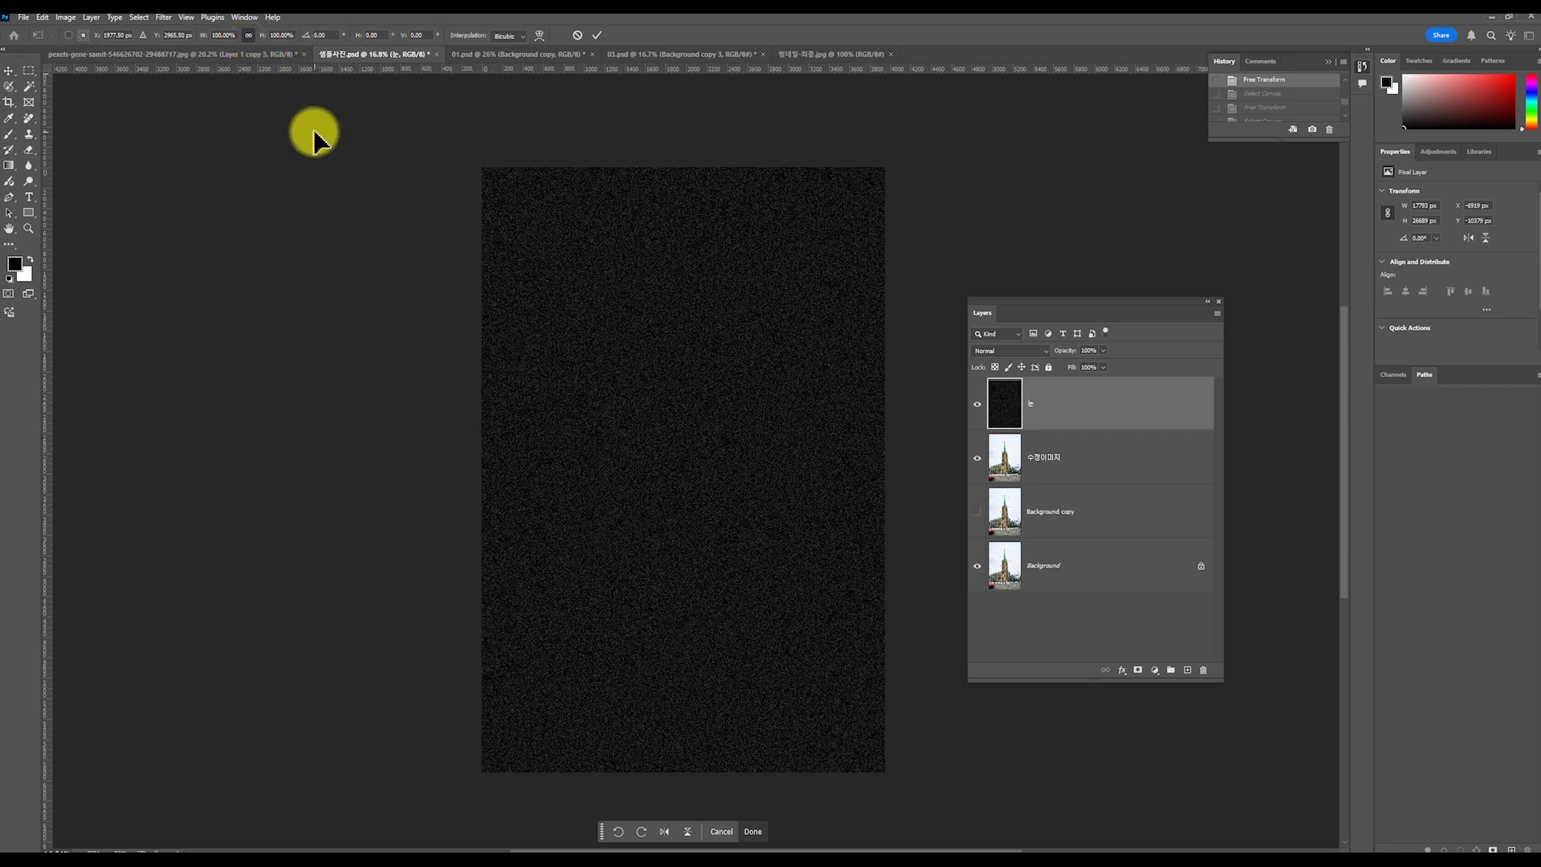
pyautogui.click(236, 34)
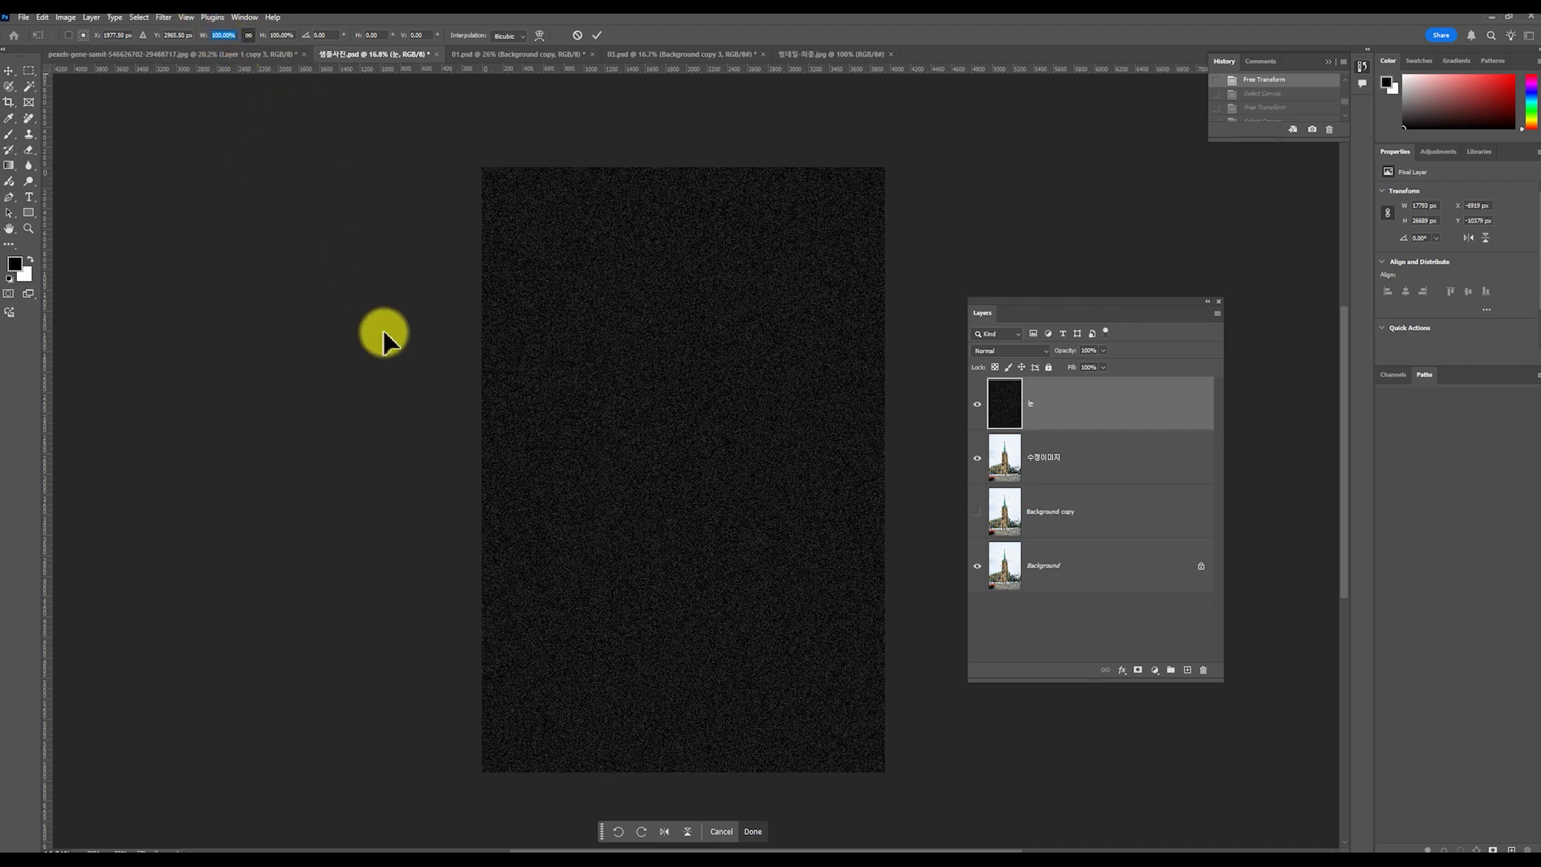
pyautogui.write('45')
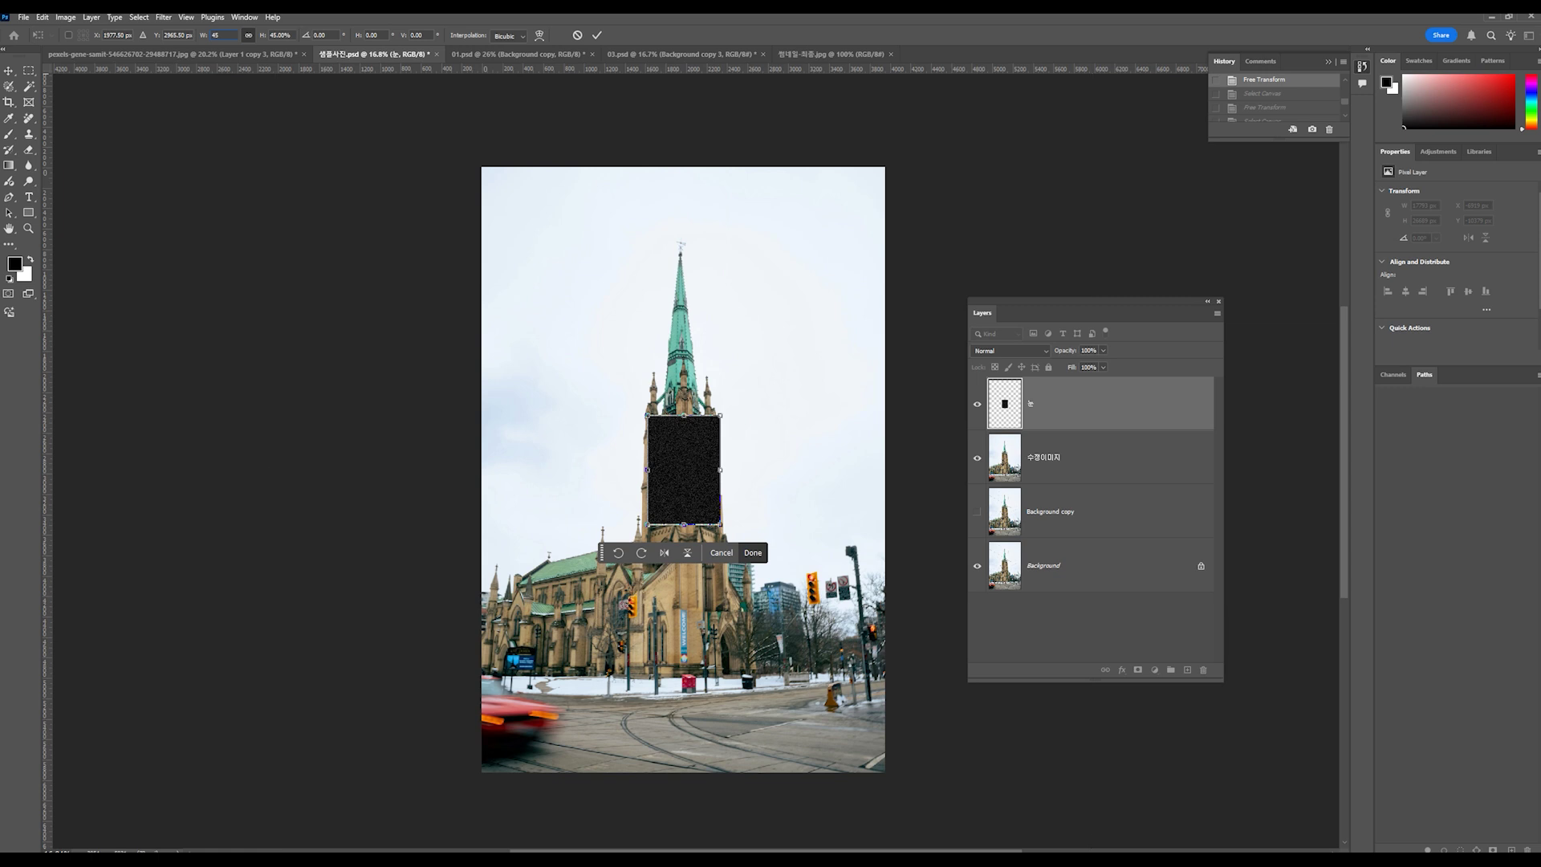
pyautogui.write('0')
pyautogui.press('Return')
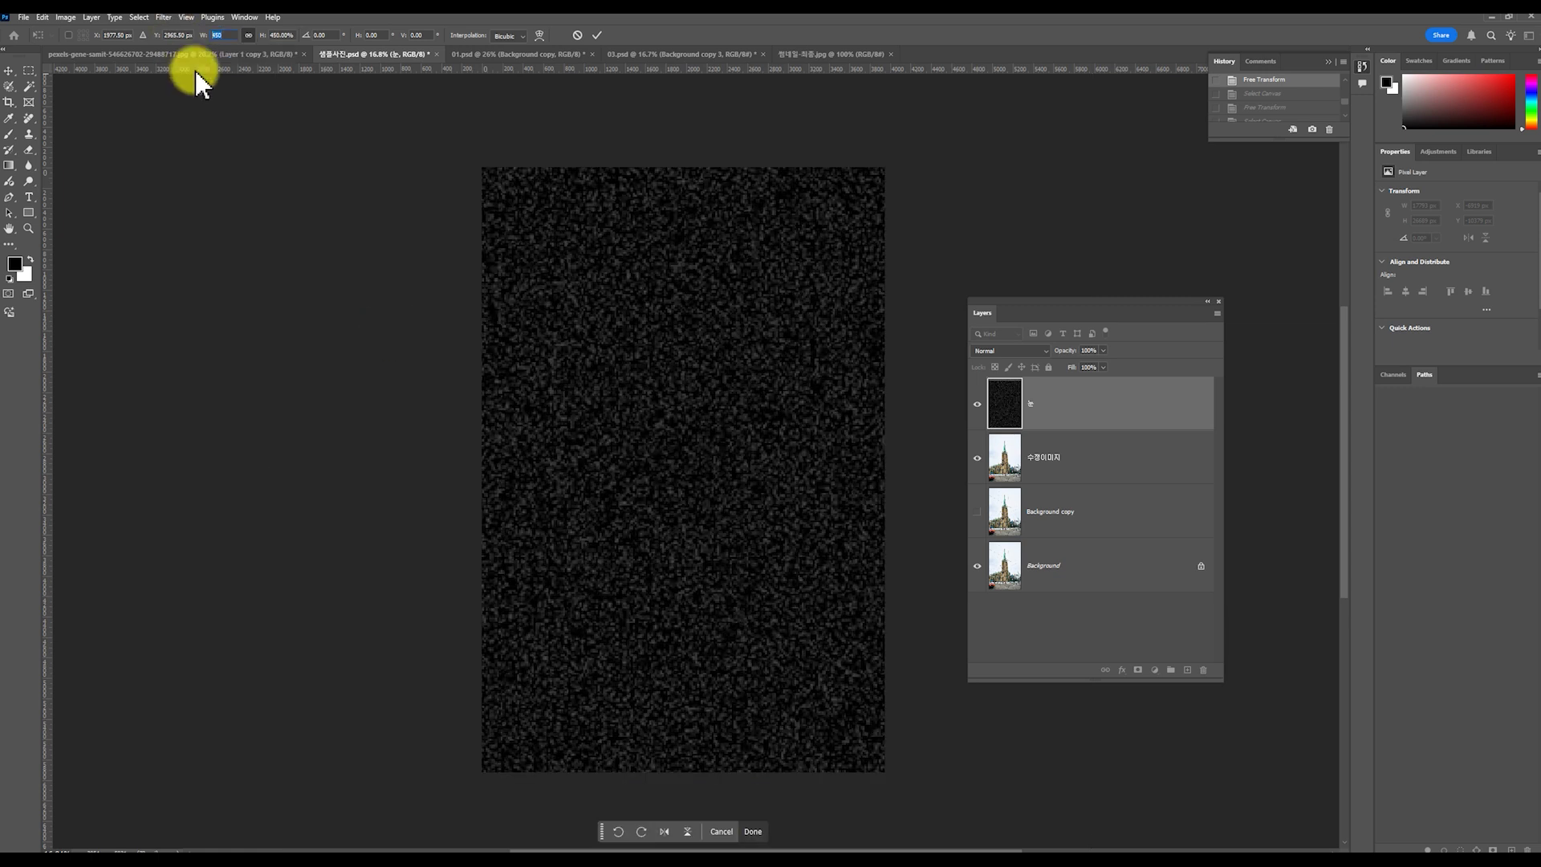
pyautogui.write('35')
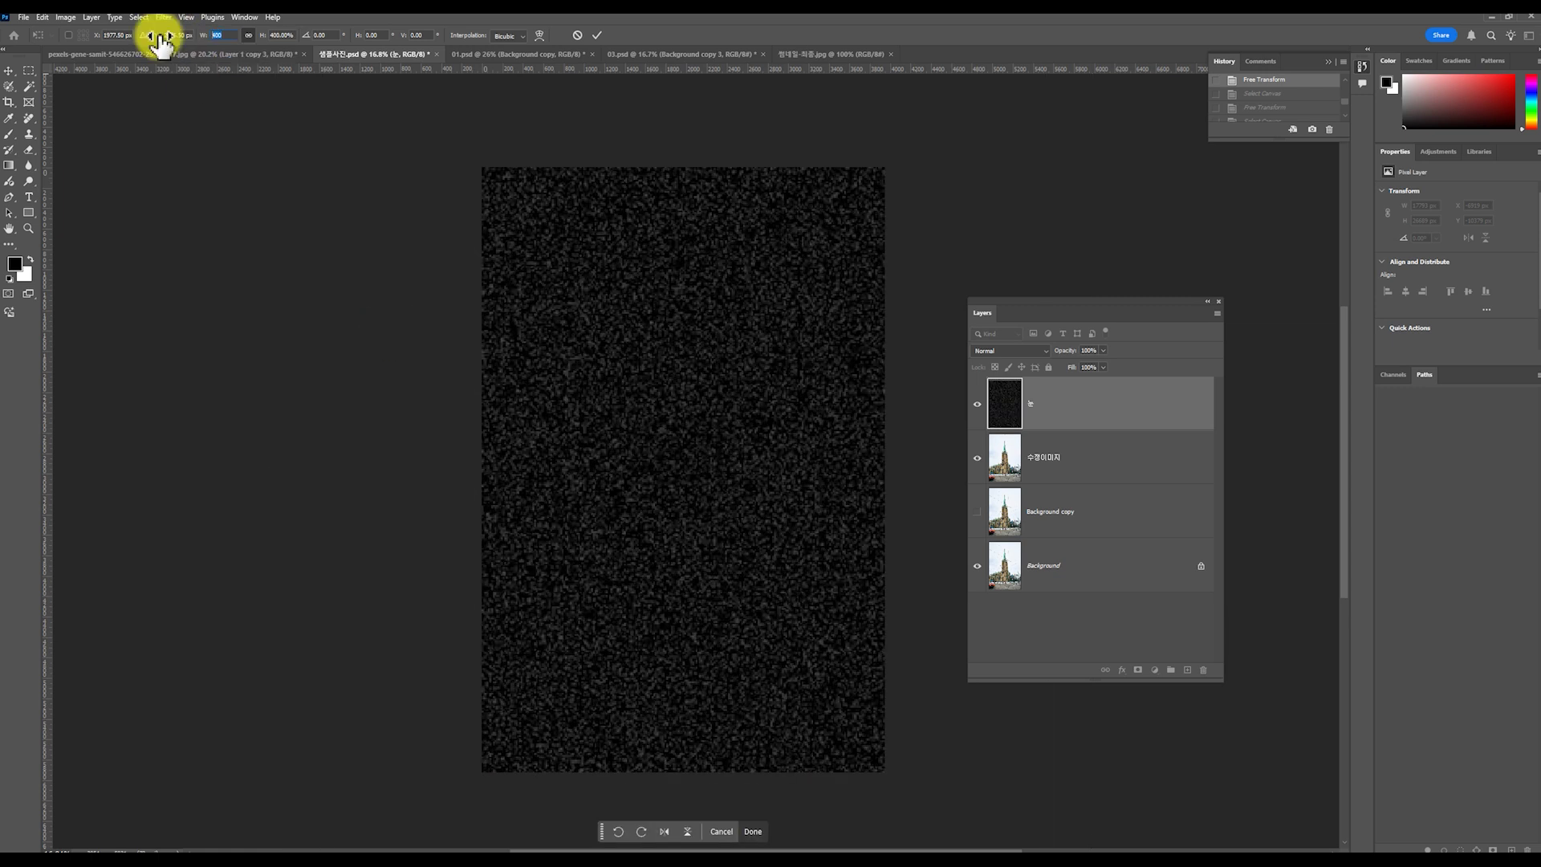
pyautogui.moveTo(159, 37); pyautogui.dragTo(253, 38)
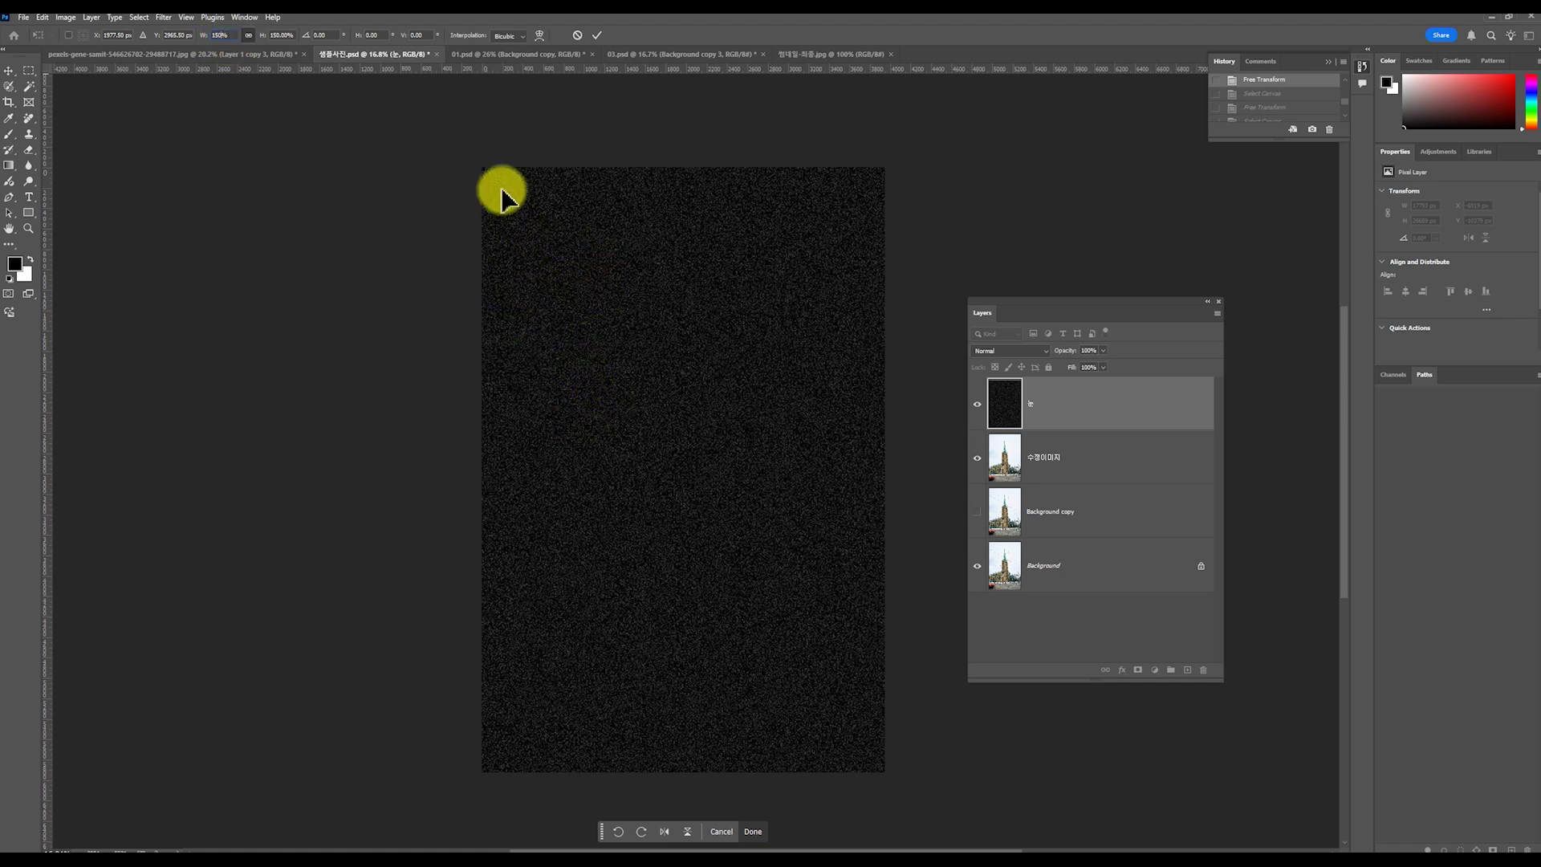
pyautogui.click(241, 35)
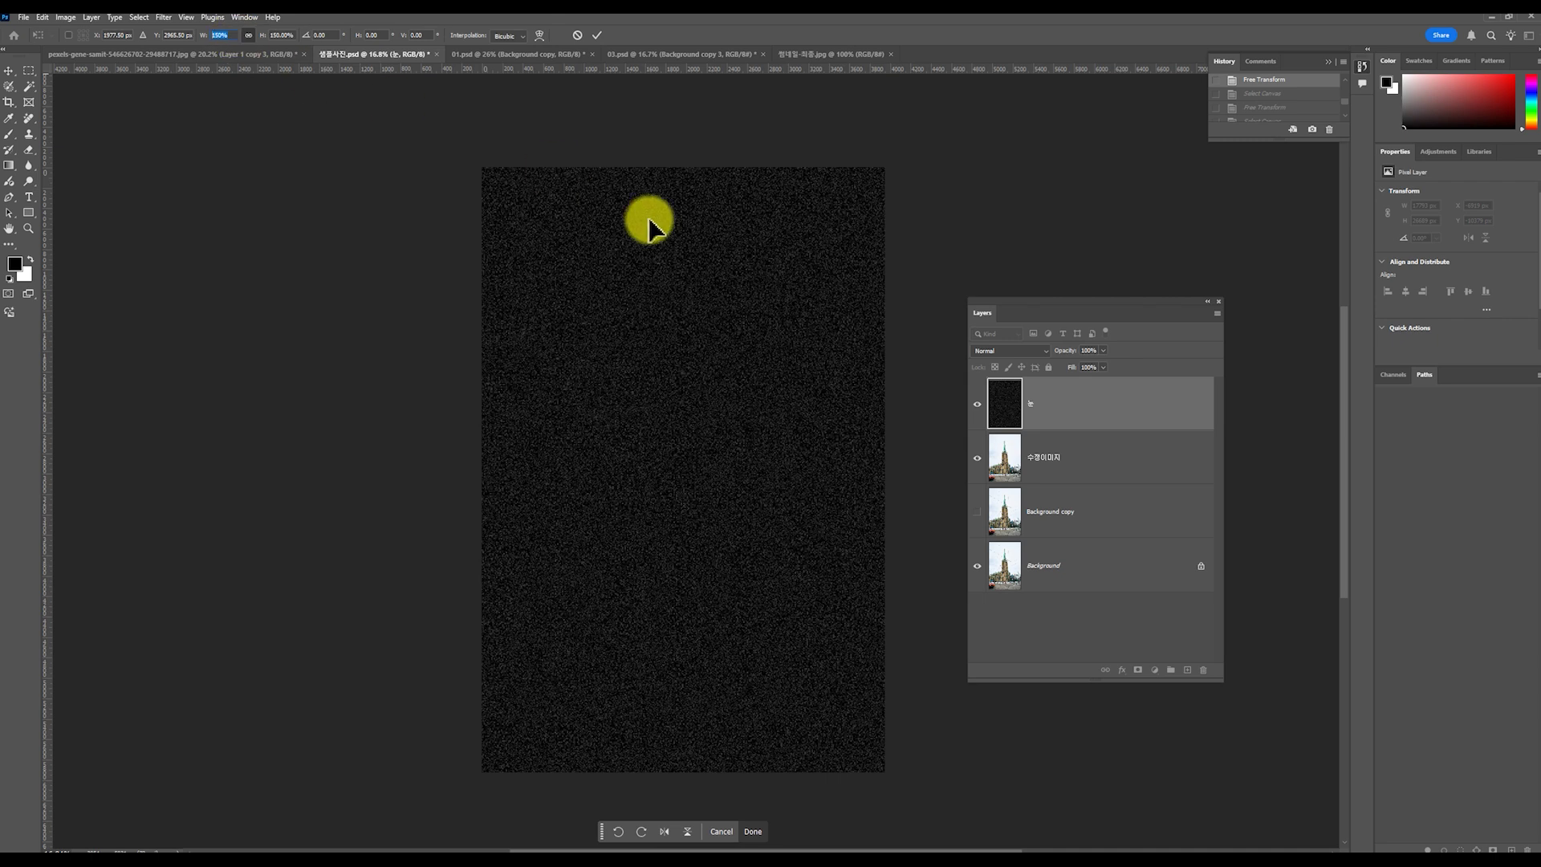
pyautogui.click(595, 35)
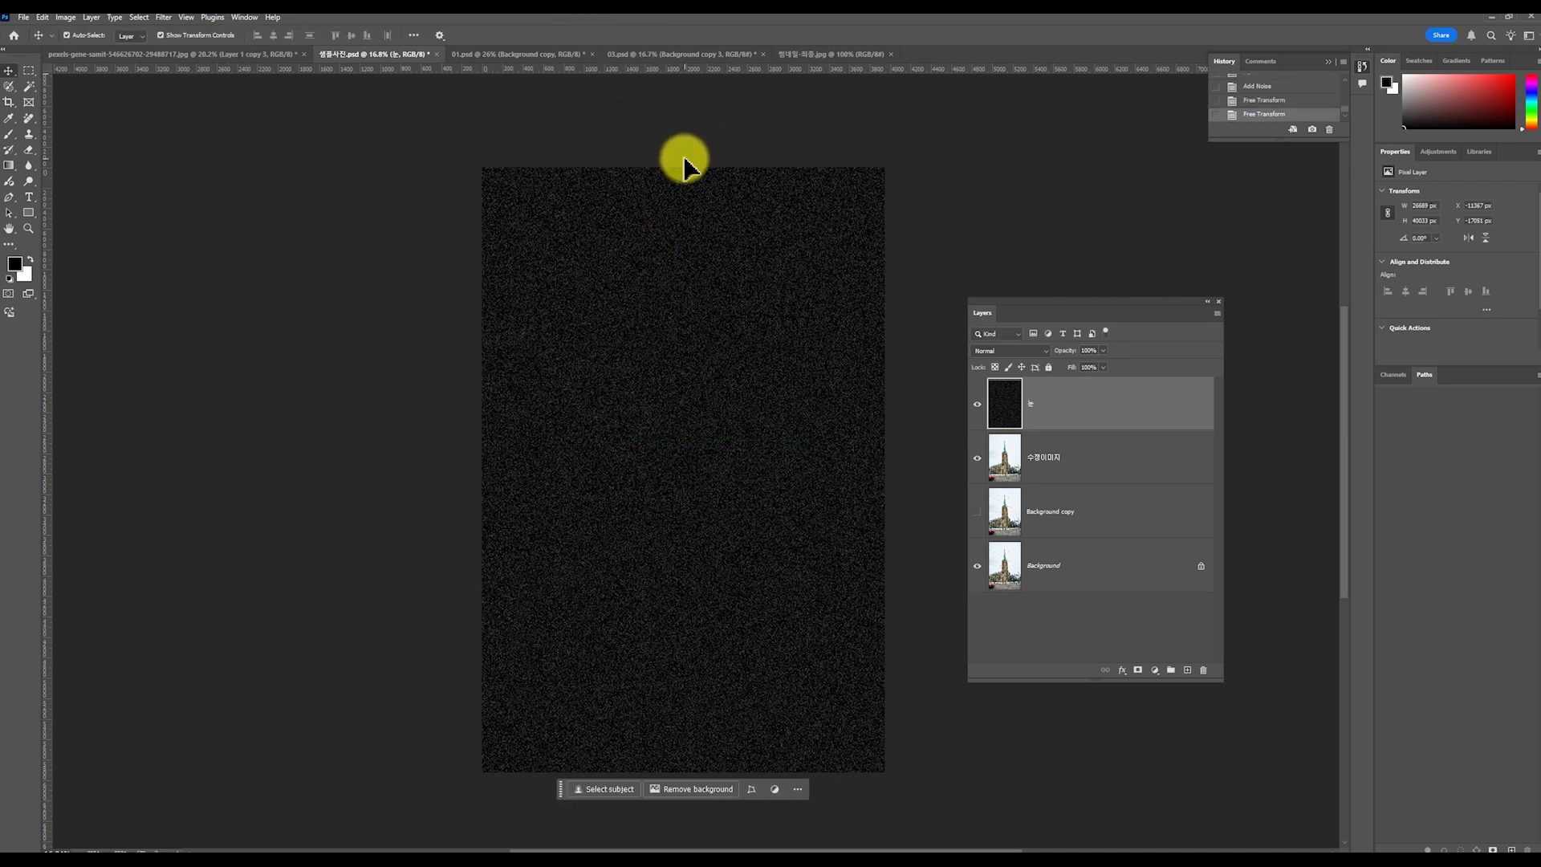
# Select the whole canvas, crop off the enlarged noise that extends beyond it, and clear the selection
pyautogui.click(1429, 206)
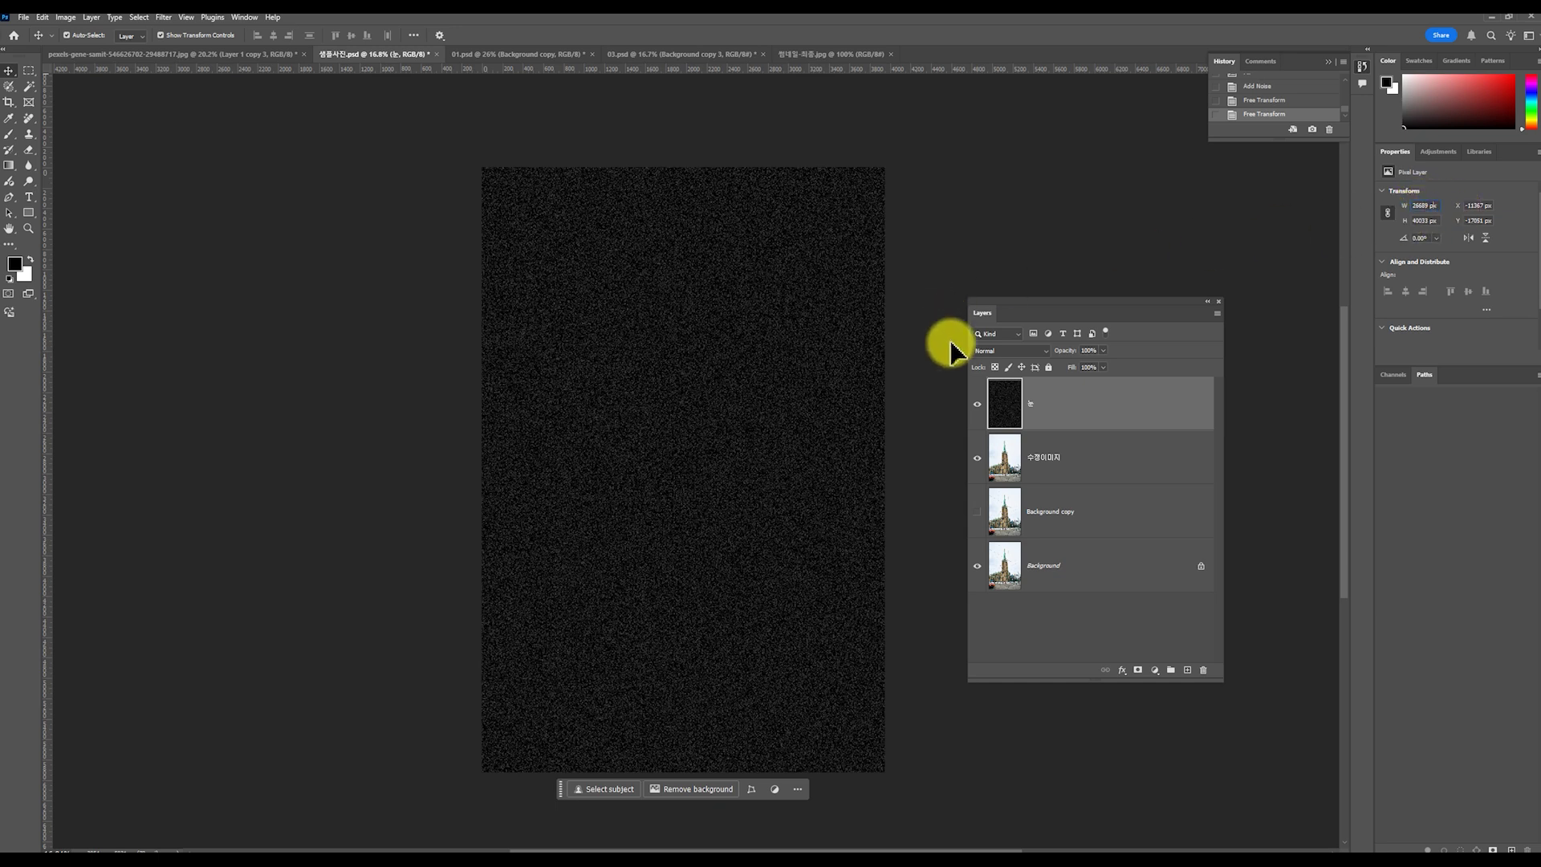
pyautogui.hotkey('ctrl', 'l')
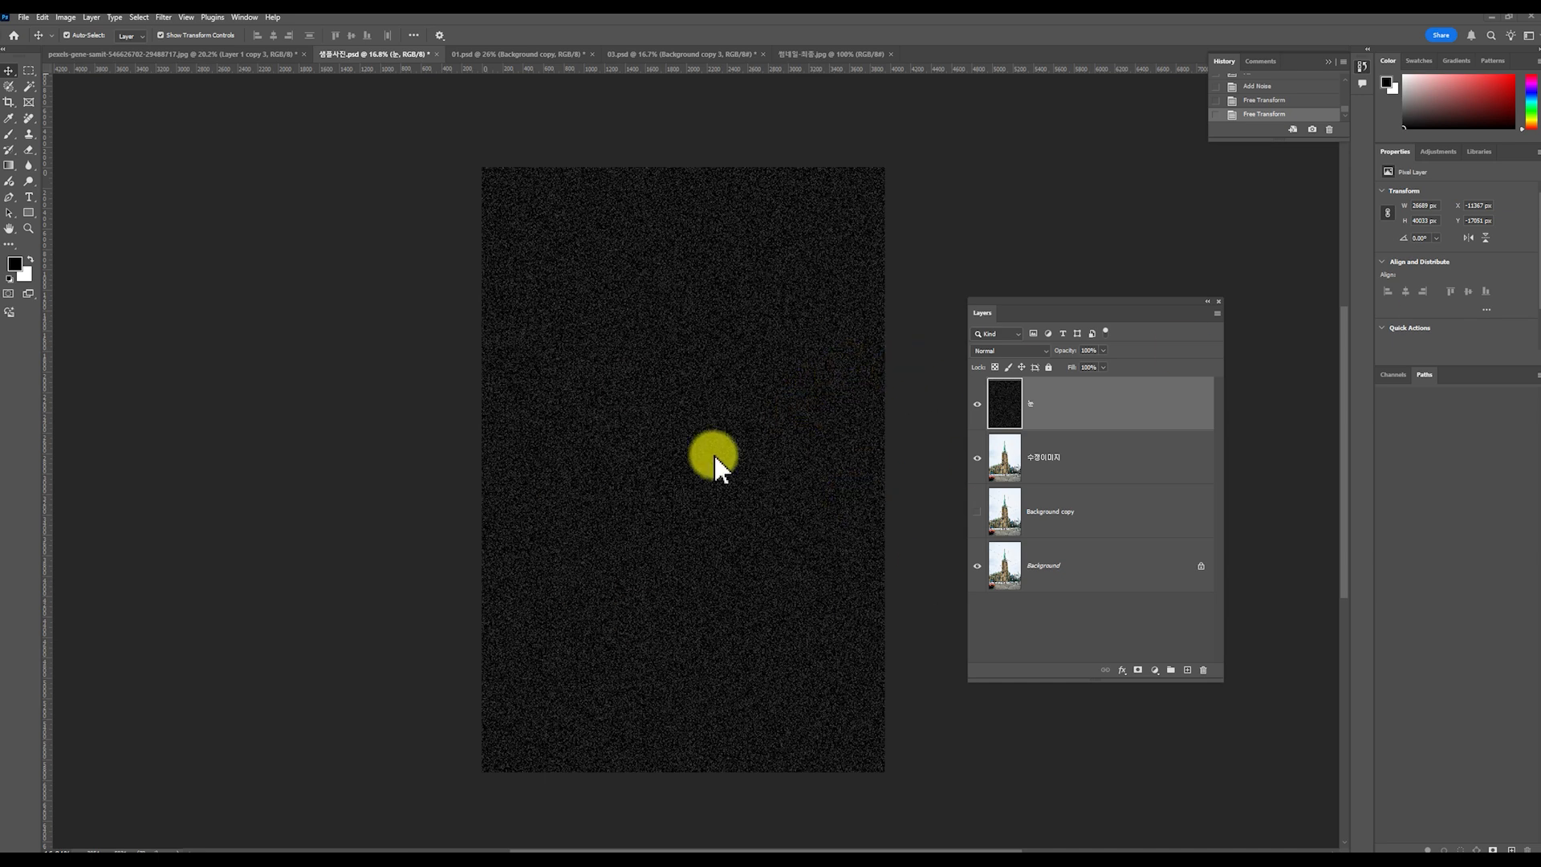
pyautogui.hotkey('ctrl', 'a')
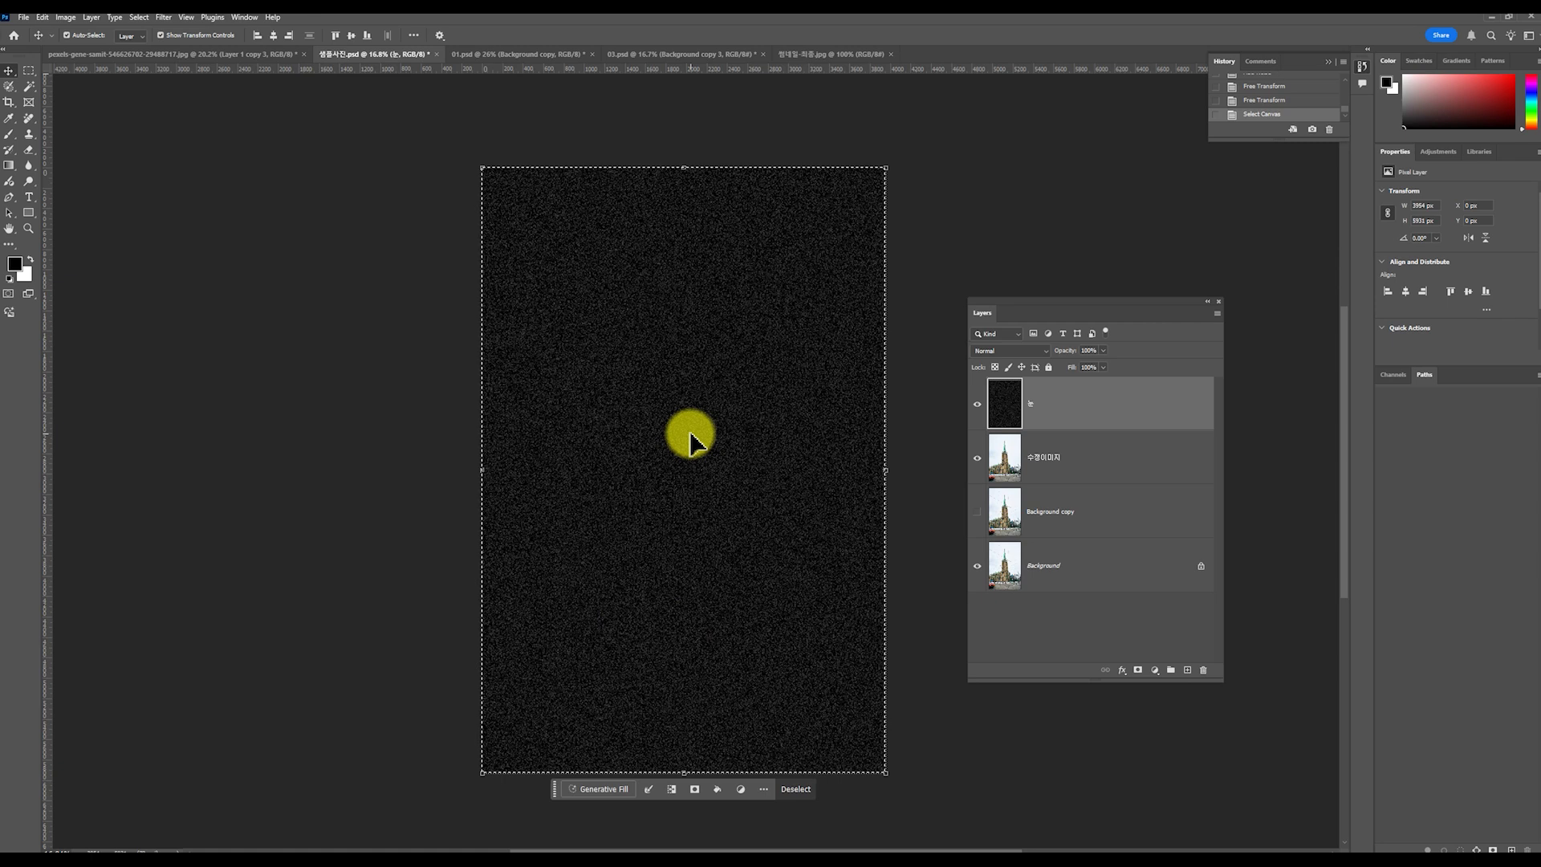
pyautogui.click(66, 17)
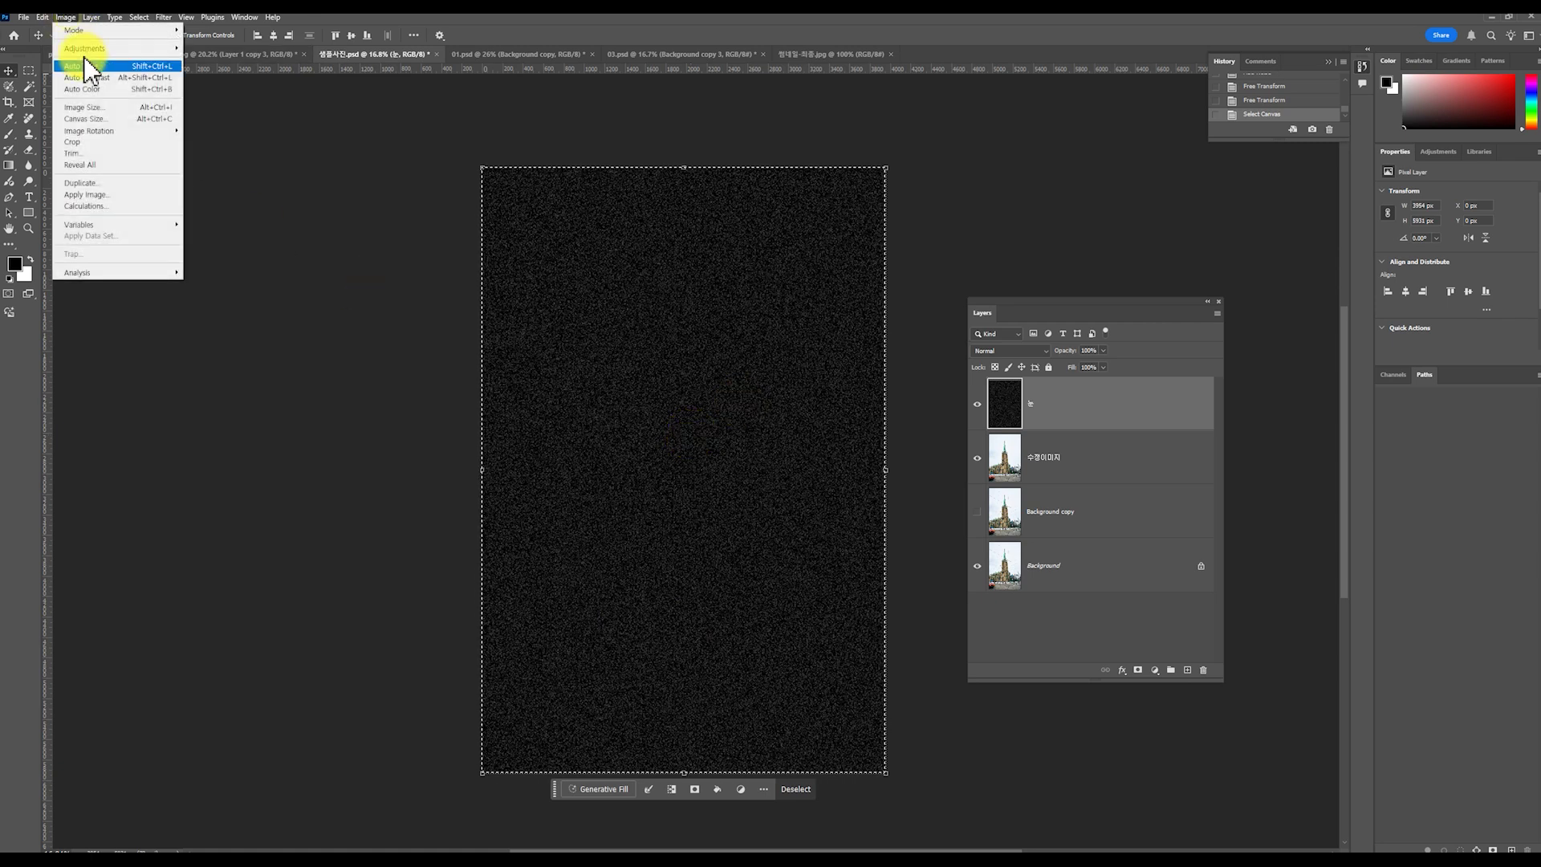
pyautogui.click(122, 144)
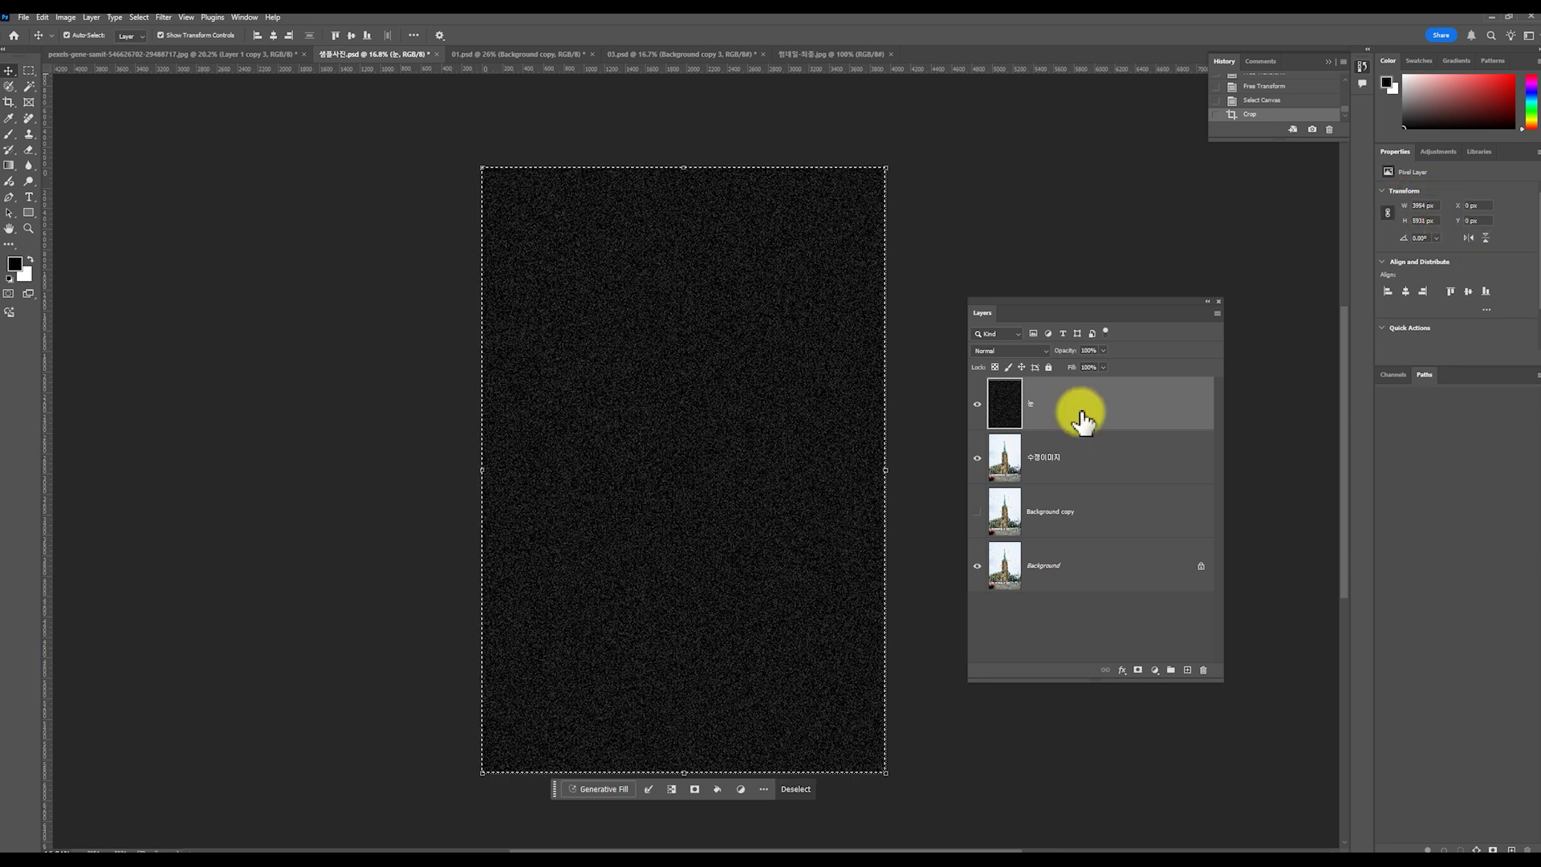
pyautogui.hotkey('ctrl', 'd')
# Convert the 눈 layer to a smart object
pyautogui.click(936, 374)
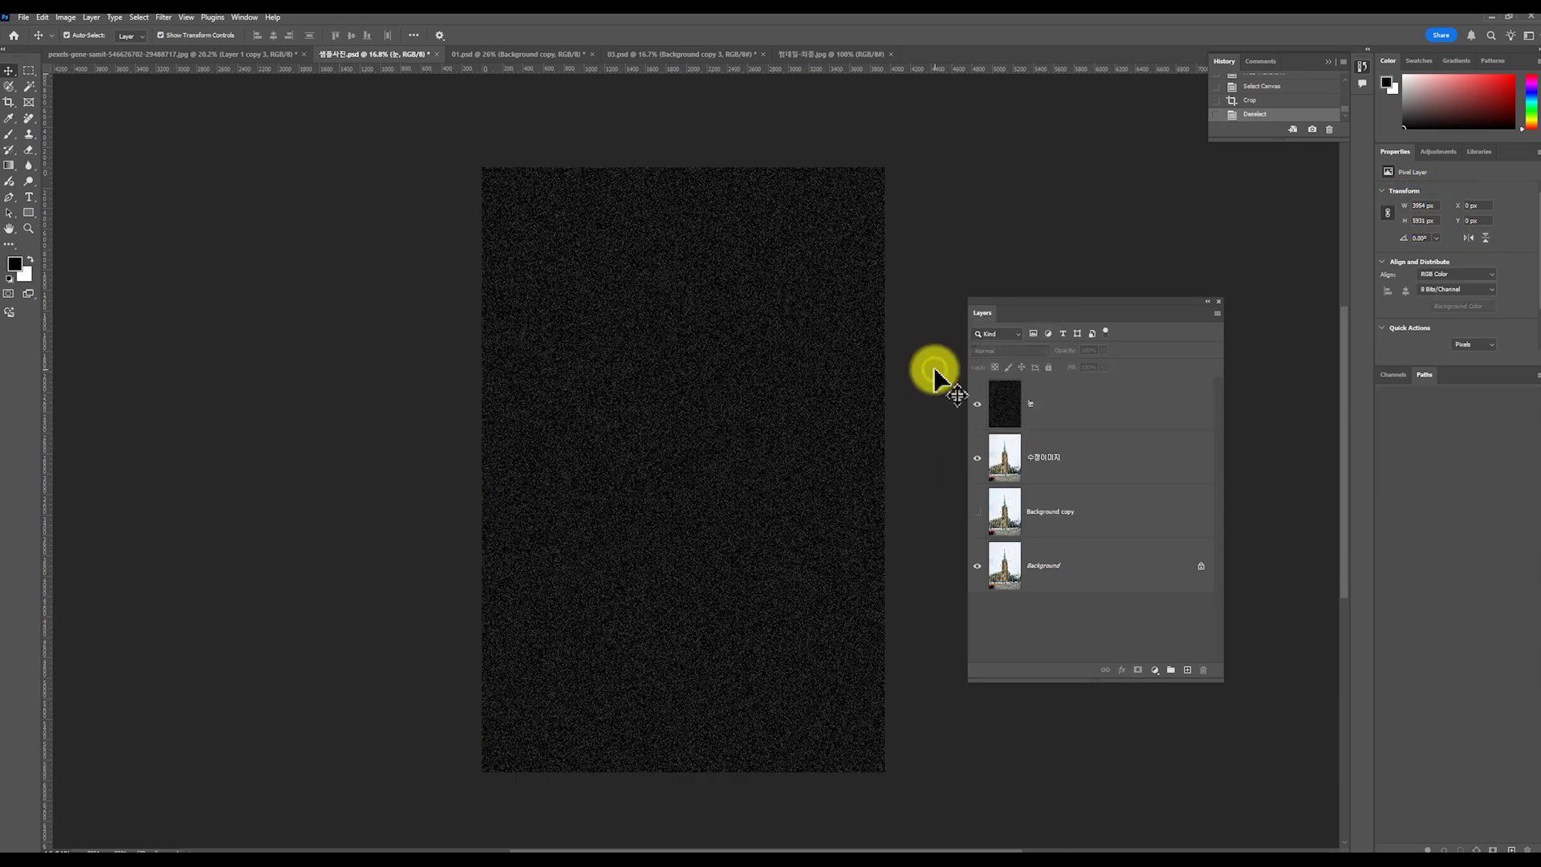
pyautogui.click(1077, 401)
pyautogui.rightClick(1053, 412)
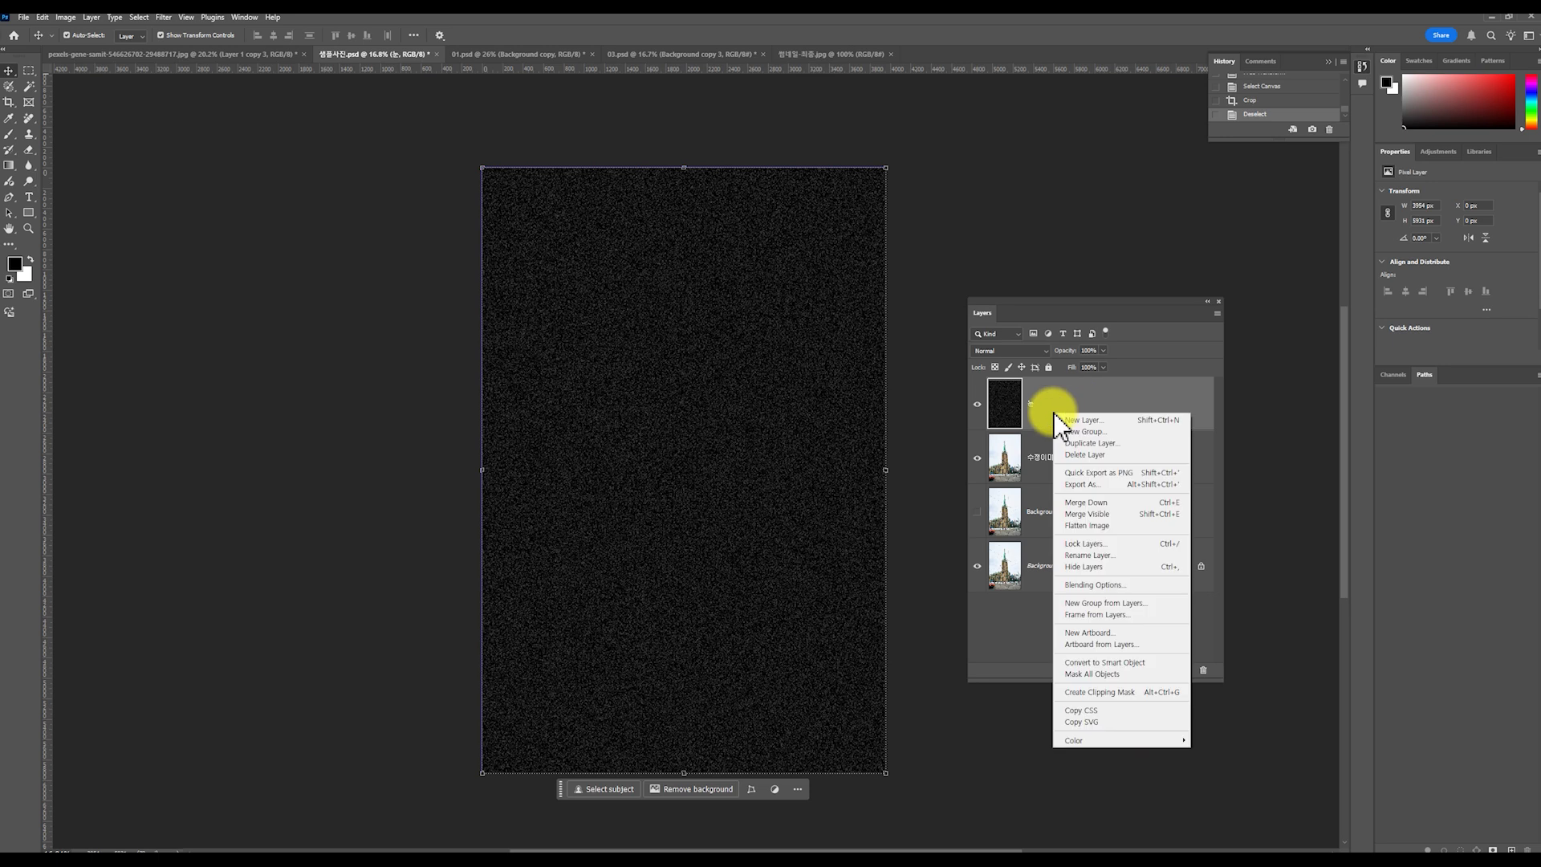
pyautogui.click(1159, 663)
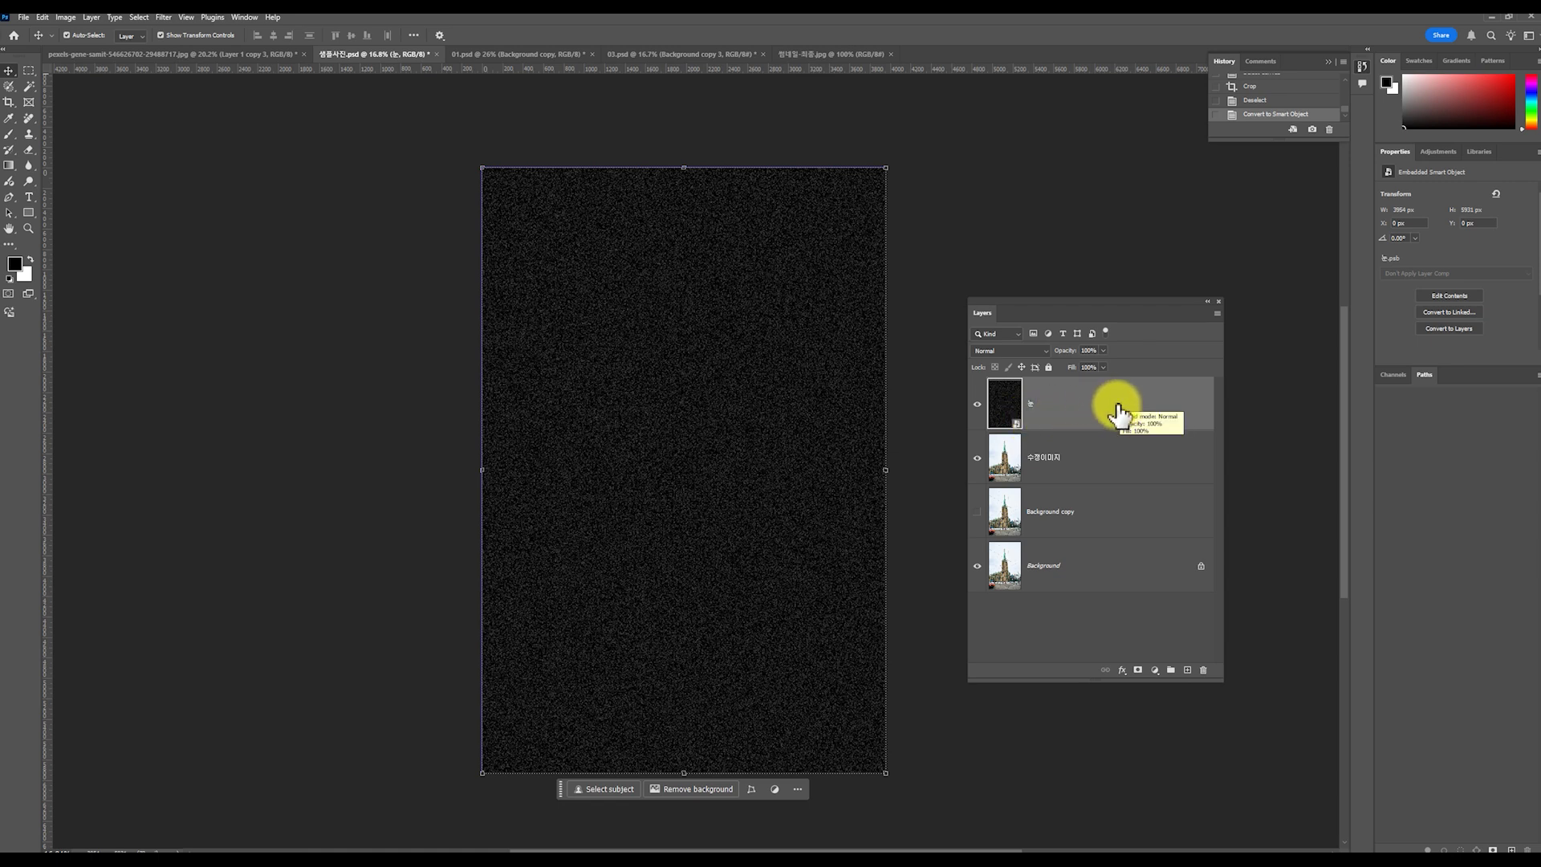
# Set the 눈 layer's blend mode to Screen and toggle its visibility to compare the church photo with and without snow
pyautogui.click(1008, 353)
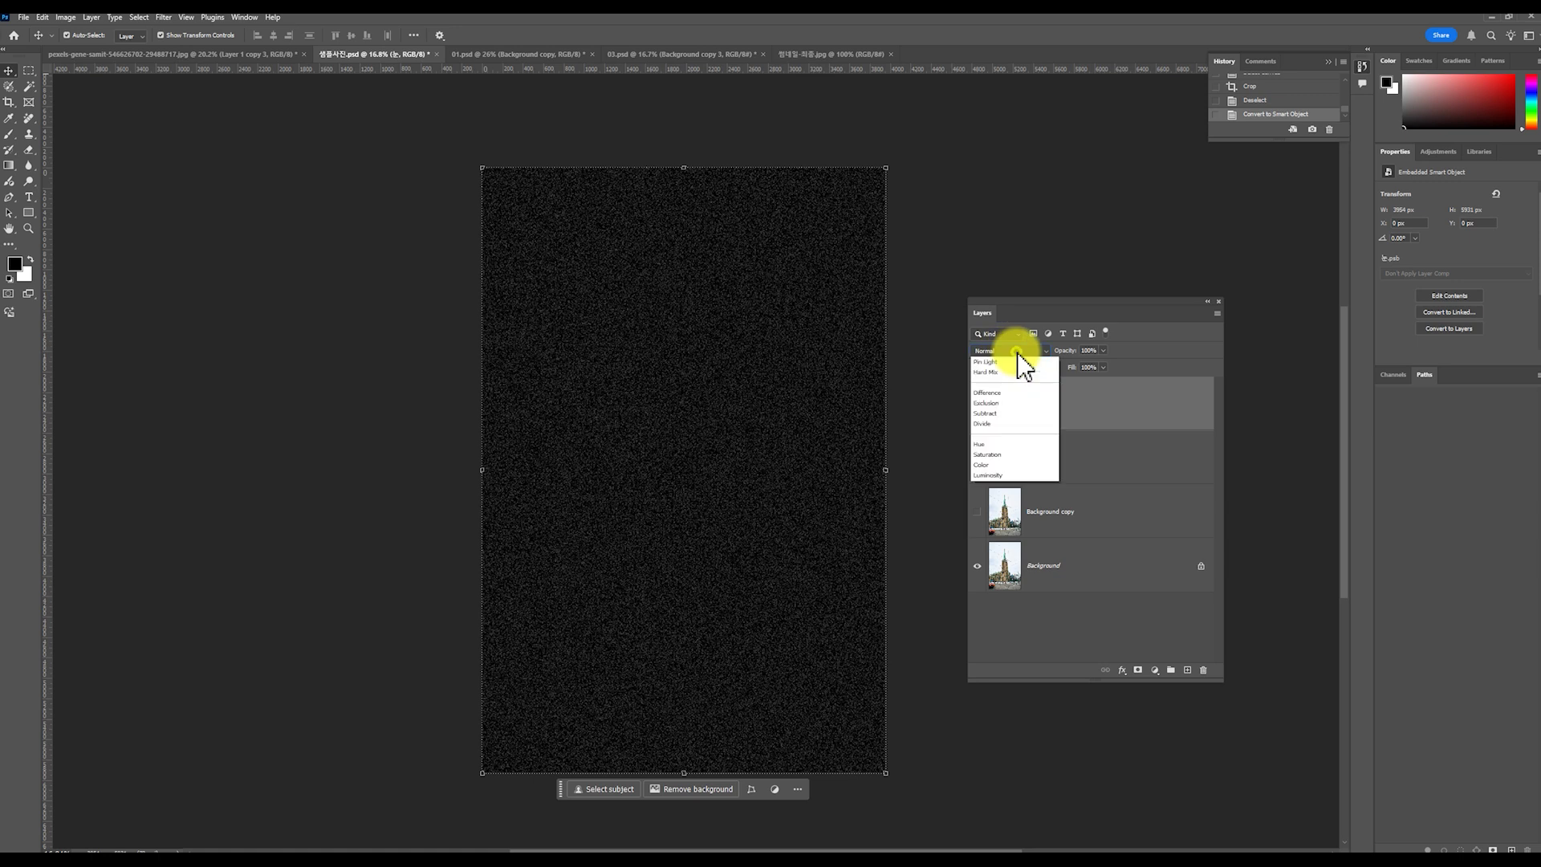
pyautogui.click(1026, 467)
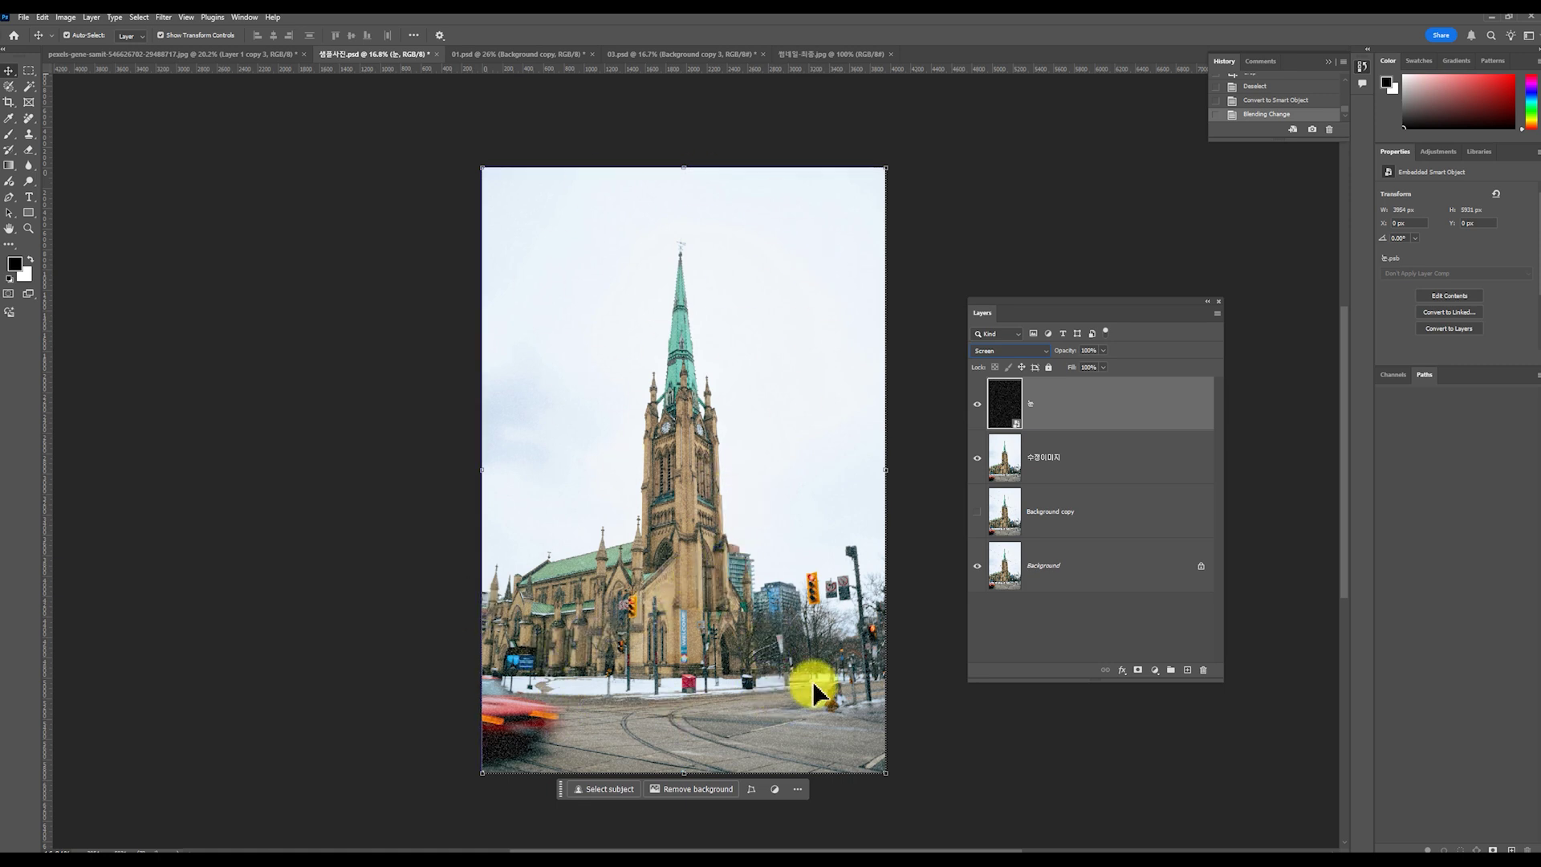
pyautogui.doubleClick(978, 405)
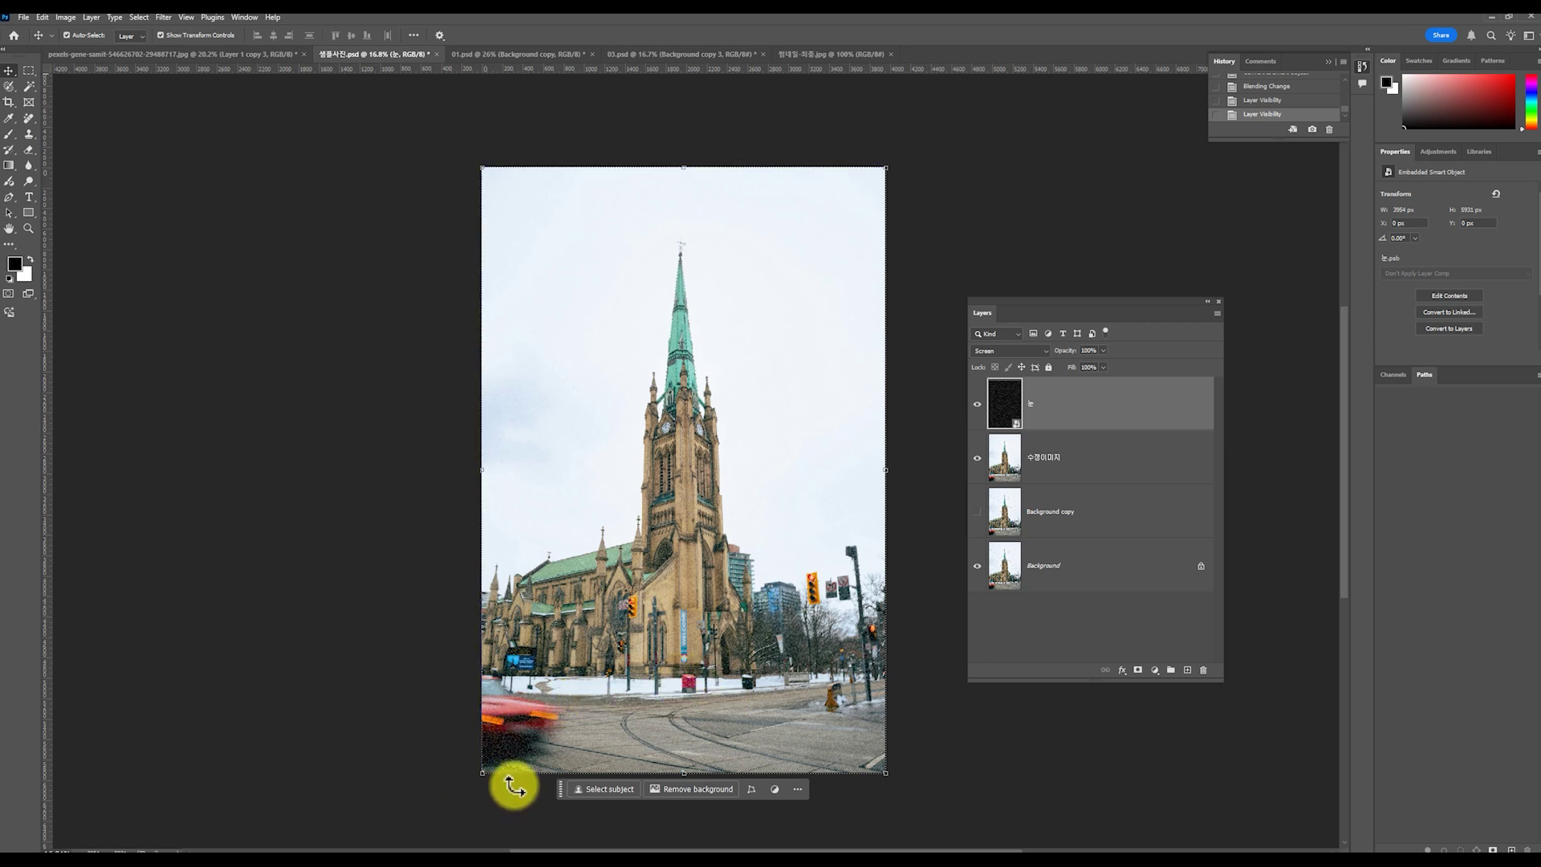
# Scale the 눈 smart object proportionally to 130% with Free Transform
pyautogui.hotkey('ctrl', 't')
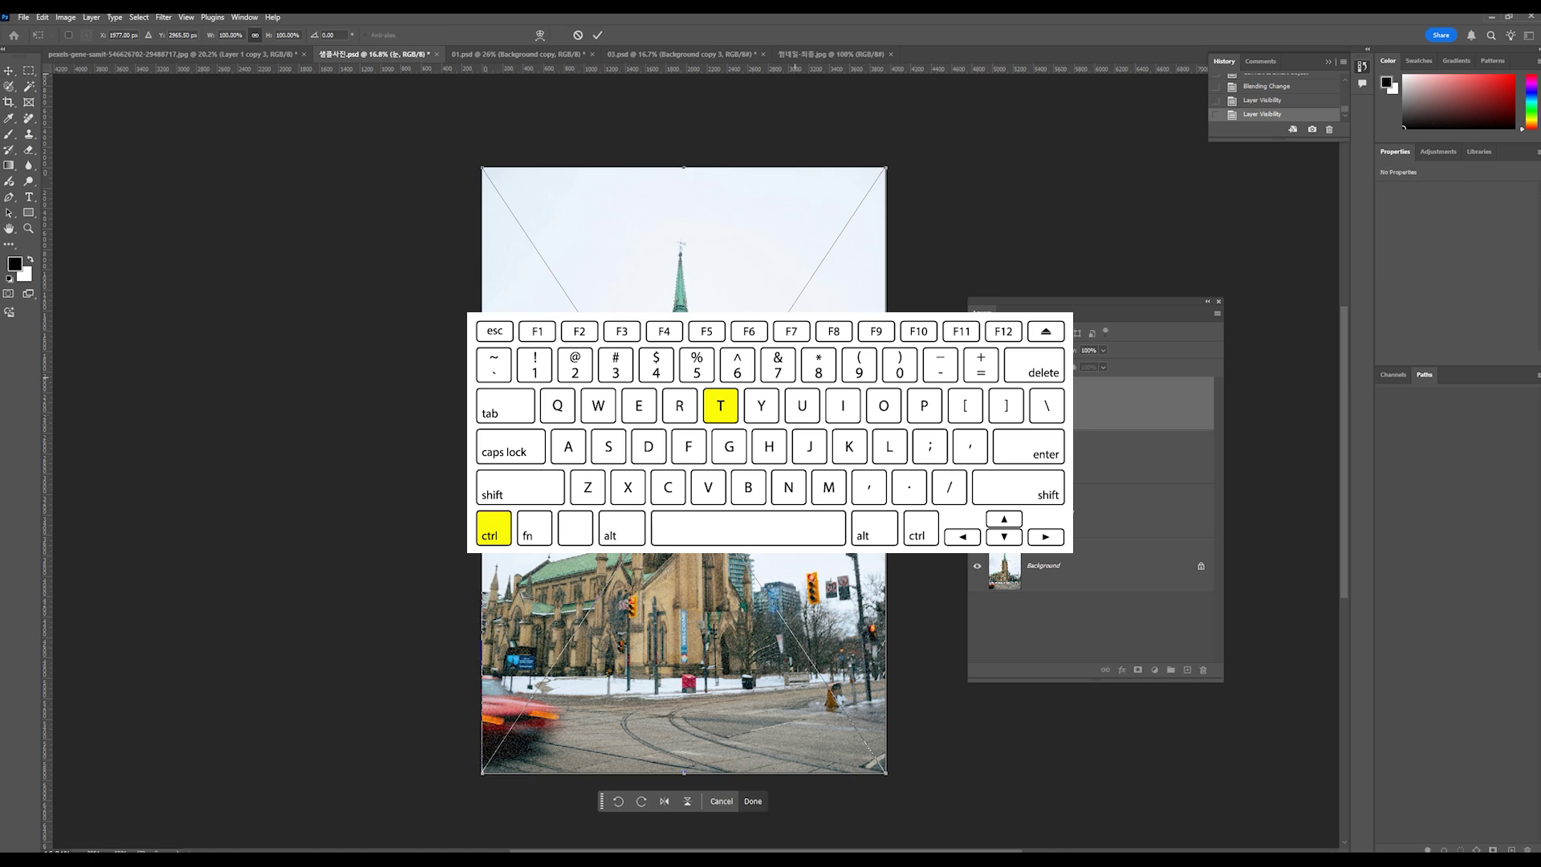
pyautogui.moveTo(212, 34); pyautogui.dragTo(216, 44)
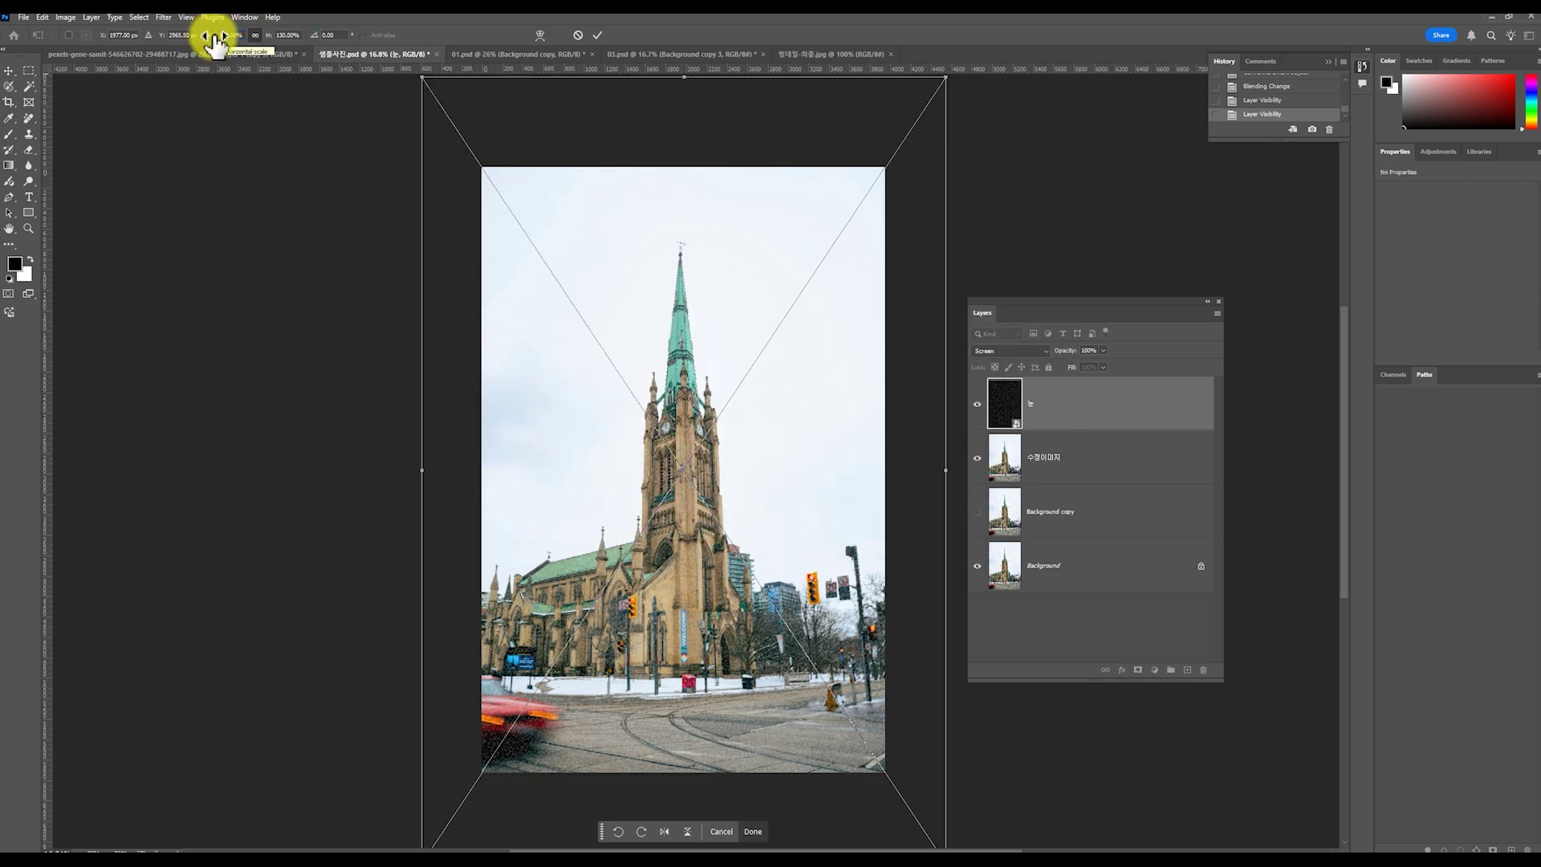
pyautogui.click(598, 34)
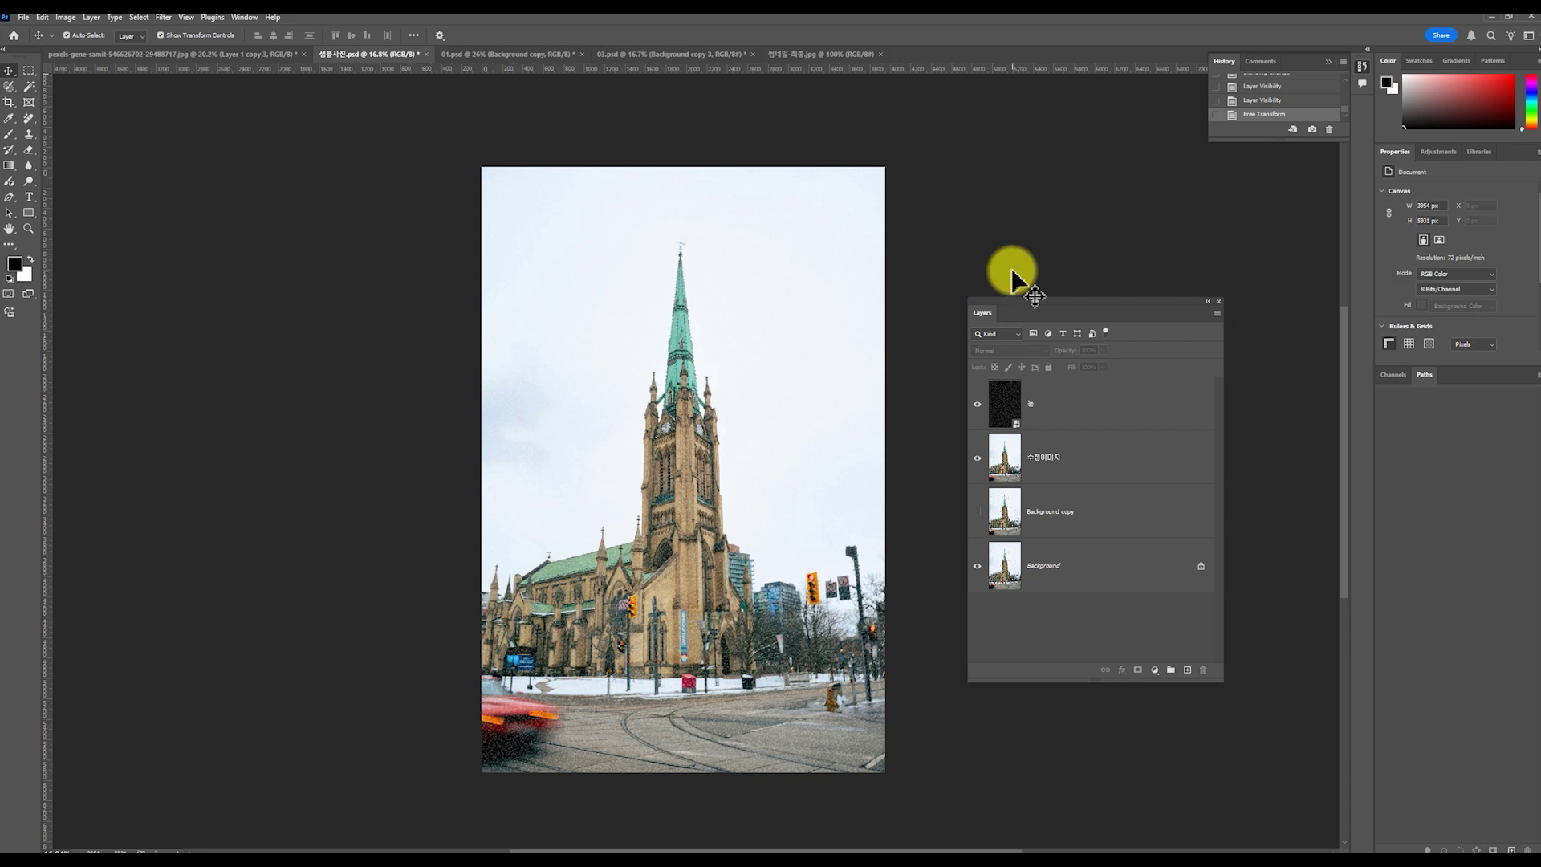
# Crop the image to the full canvas again after enlarging the smart object, and clear the selection
pyautogui.hotkey('ctrl', 'a')
pyautogui.click(65, 17)
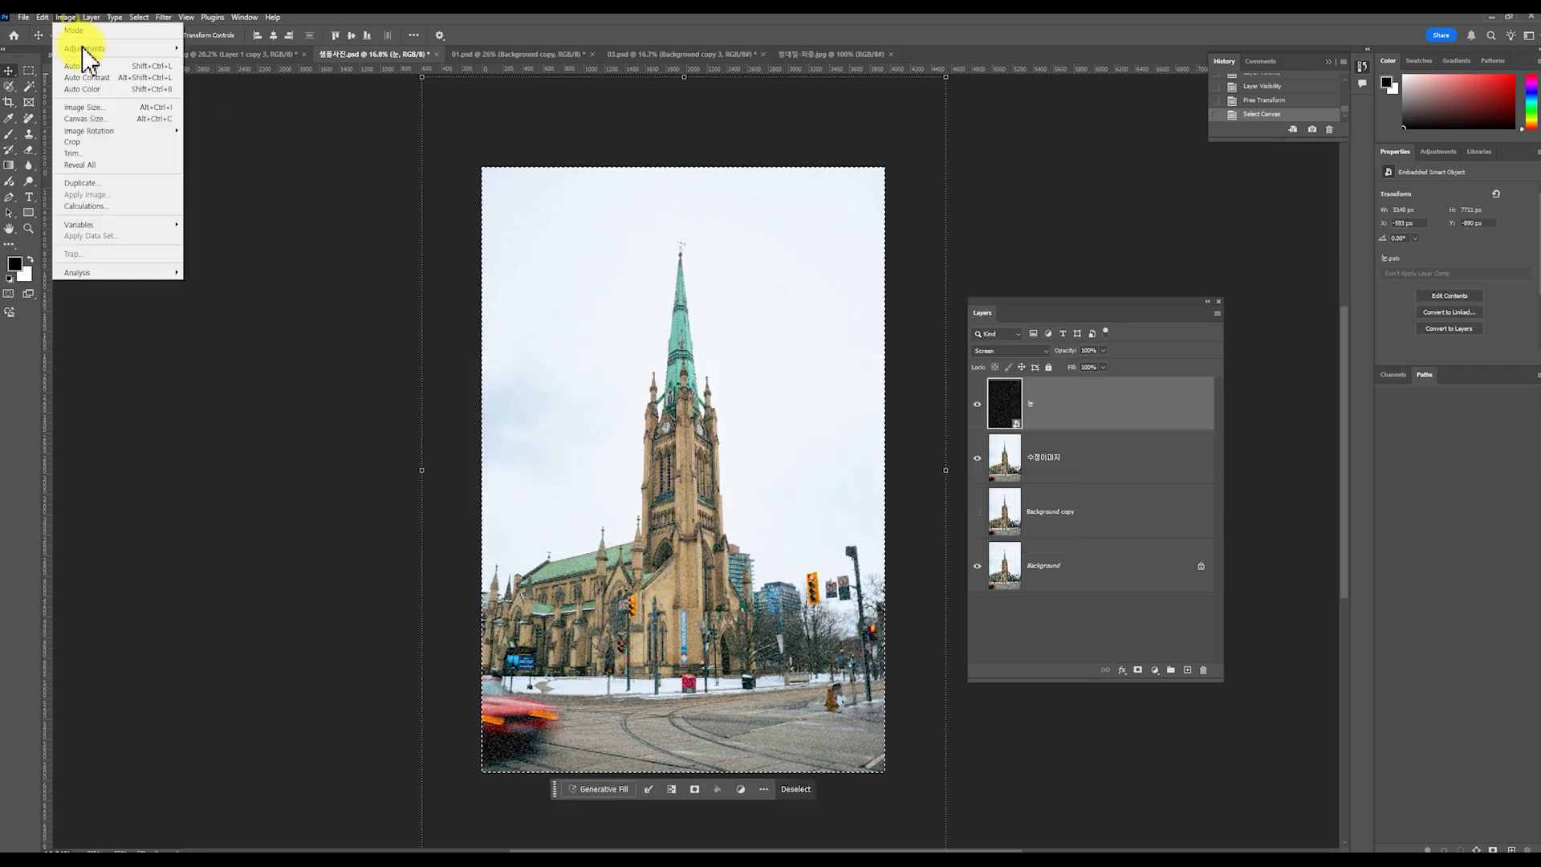
pyautogui.click(72, 142)
pyautogui.press('m')
pyautogui.hotkey('ctrl', 'd')
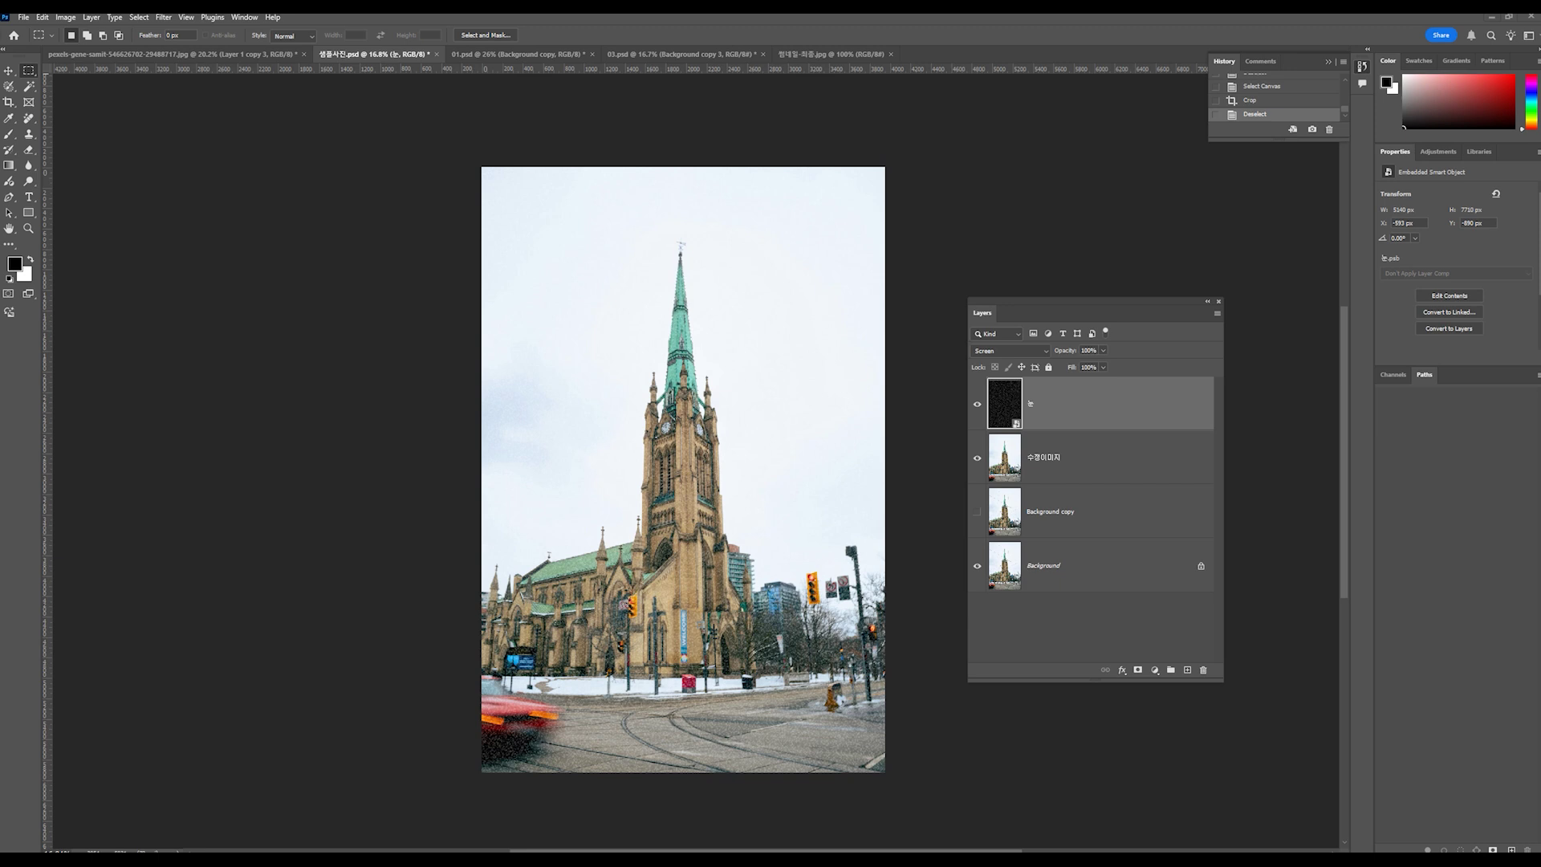
# Apply Motion Blur to the 눈 smart object with an angle of 59° and a distance of 22 pixels
pyautogui.click(1074, 402)
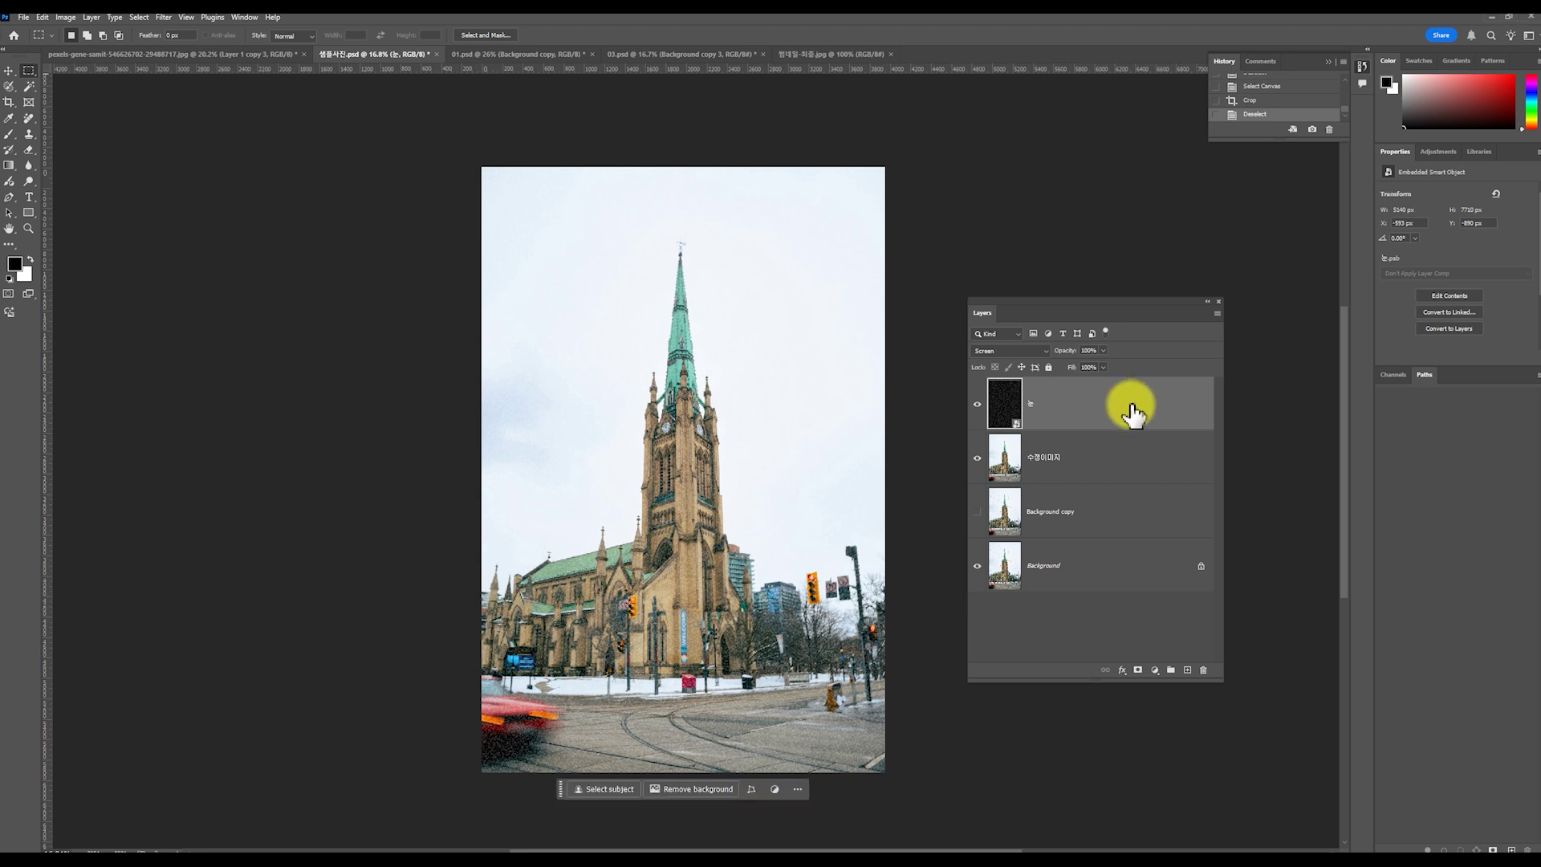
pyautogui.click(163, 17)
pyautogui.moveTo(245, 171)
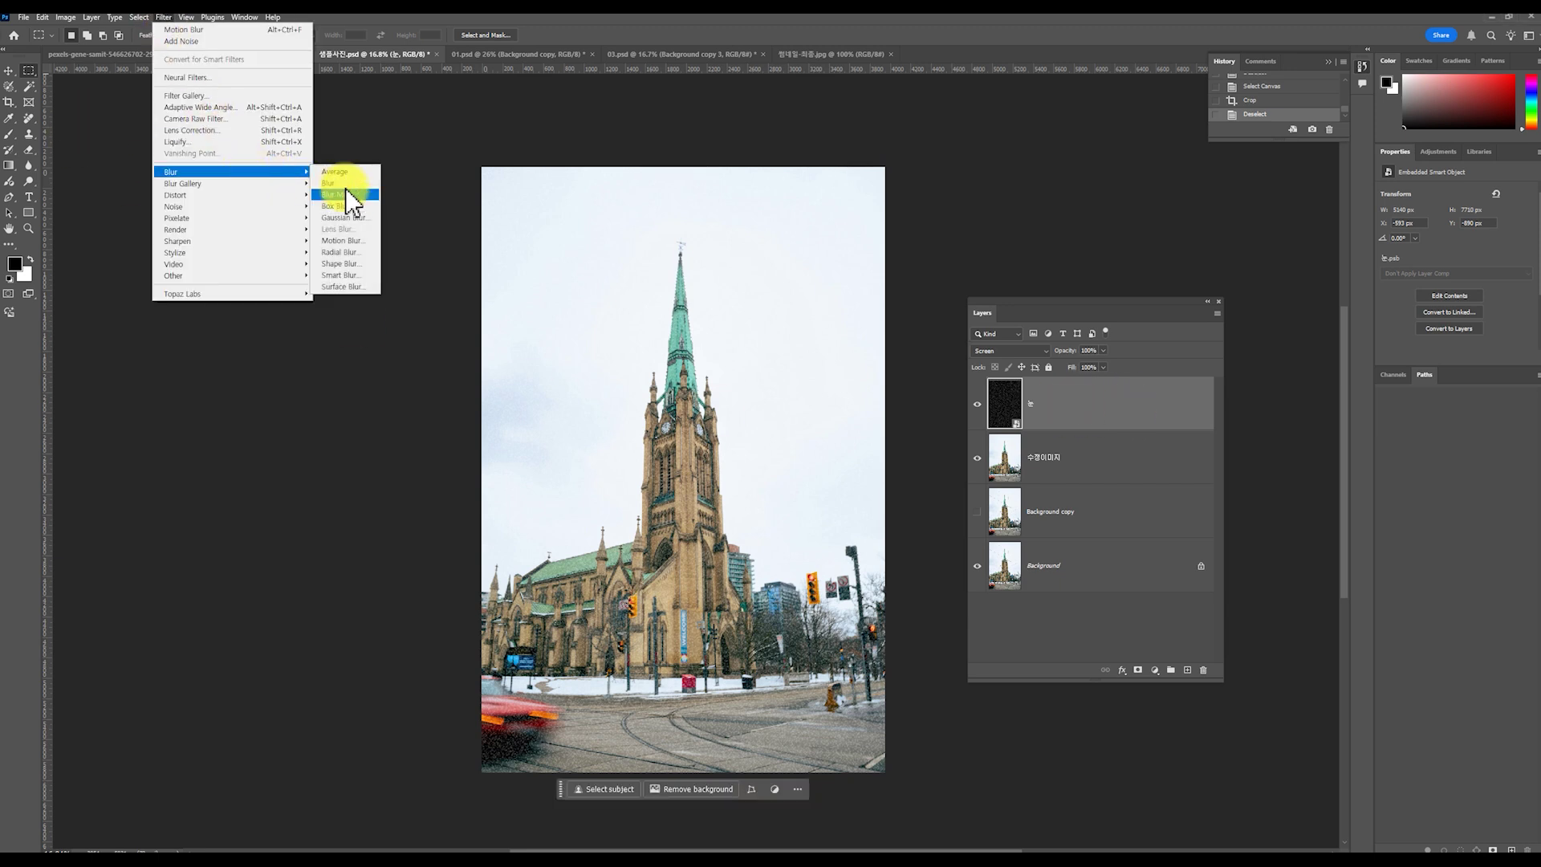
pyautogui.click(344, 240)
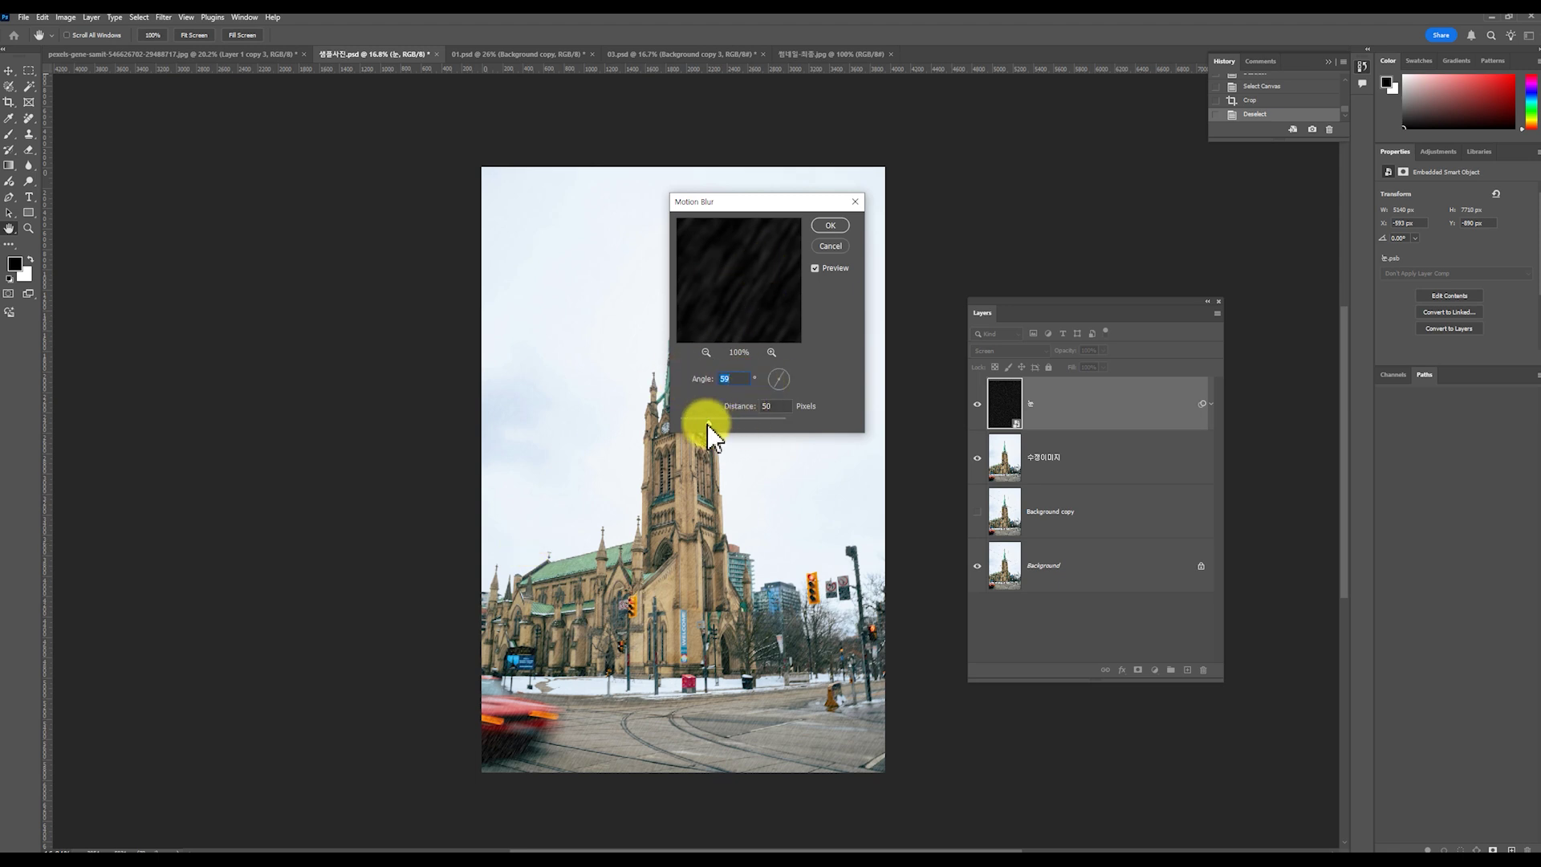
pyautogui.moveTo(710, 424)
pyautogui.mouseDown()
pyautogui.moveTo(753, 419)
pyautogui.moveTo(693, 422)
pyautogui.mouseUp()
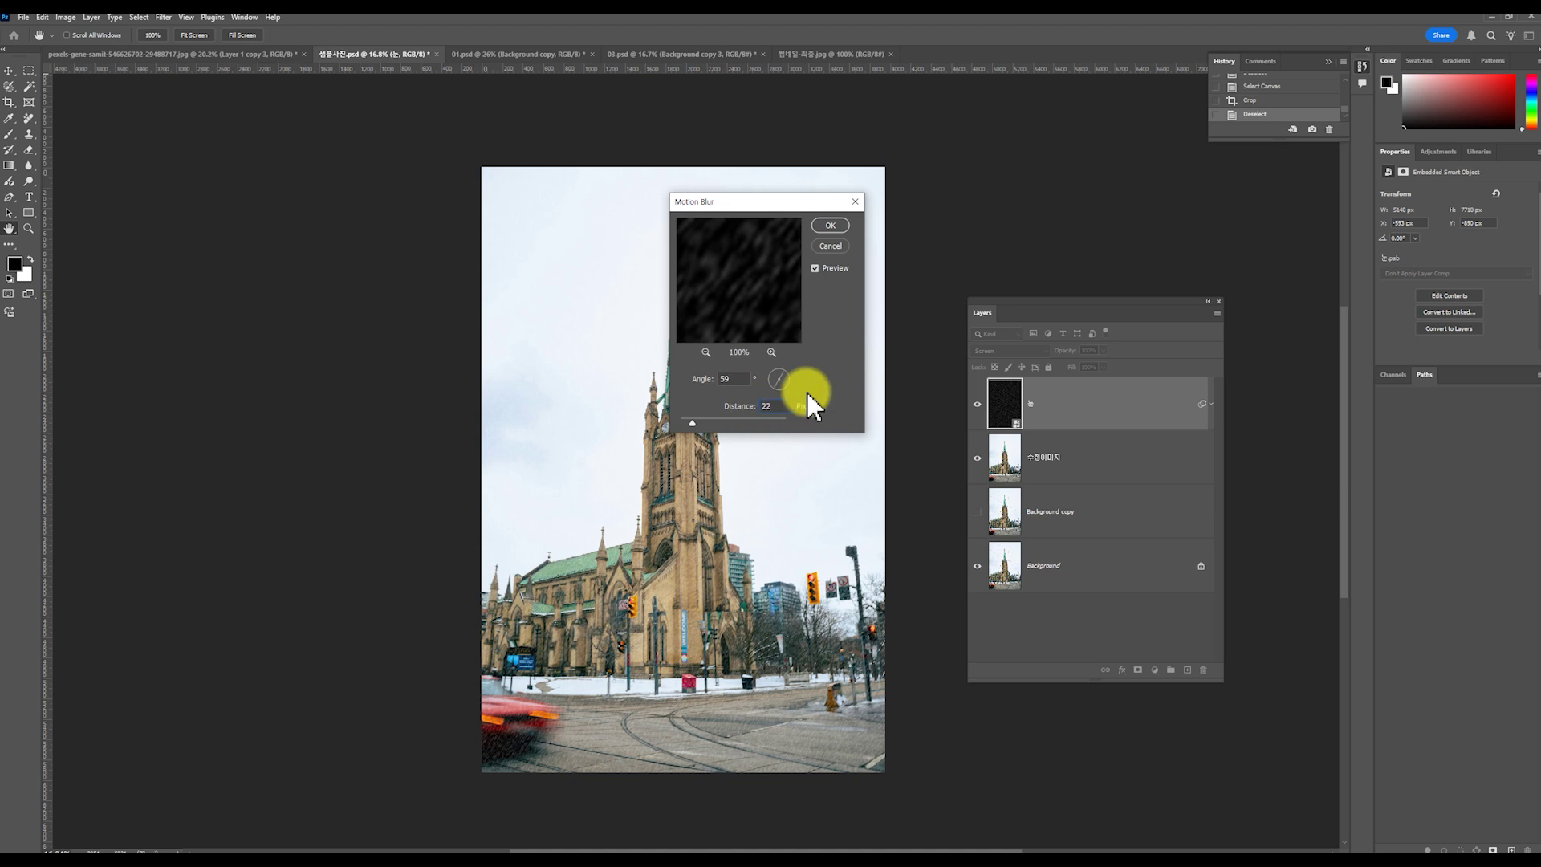
pyautogui.click(828, 226)
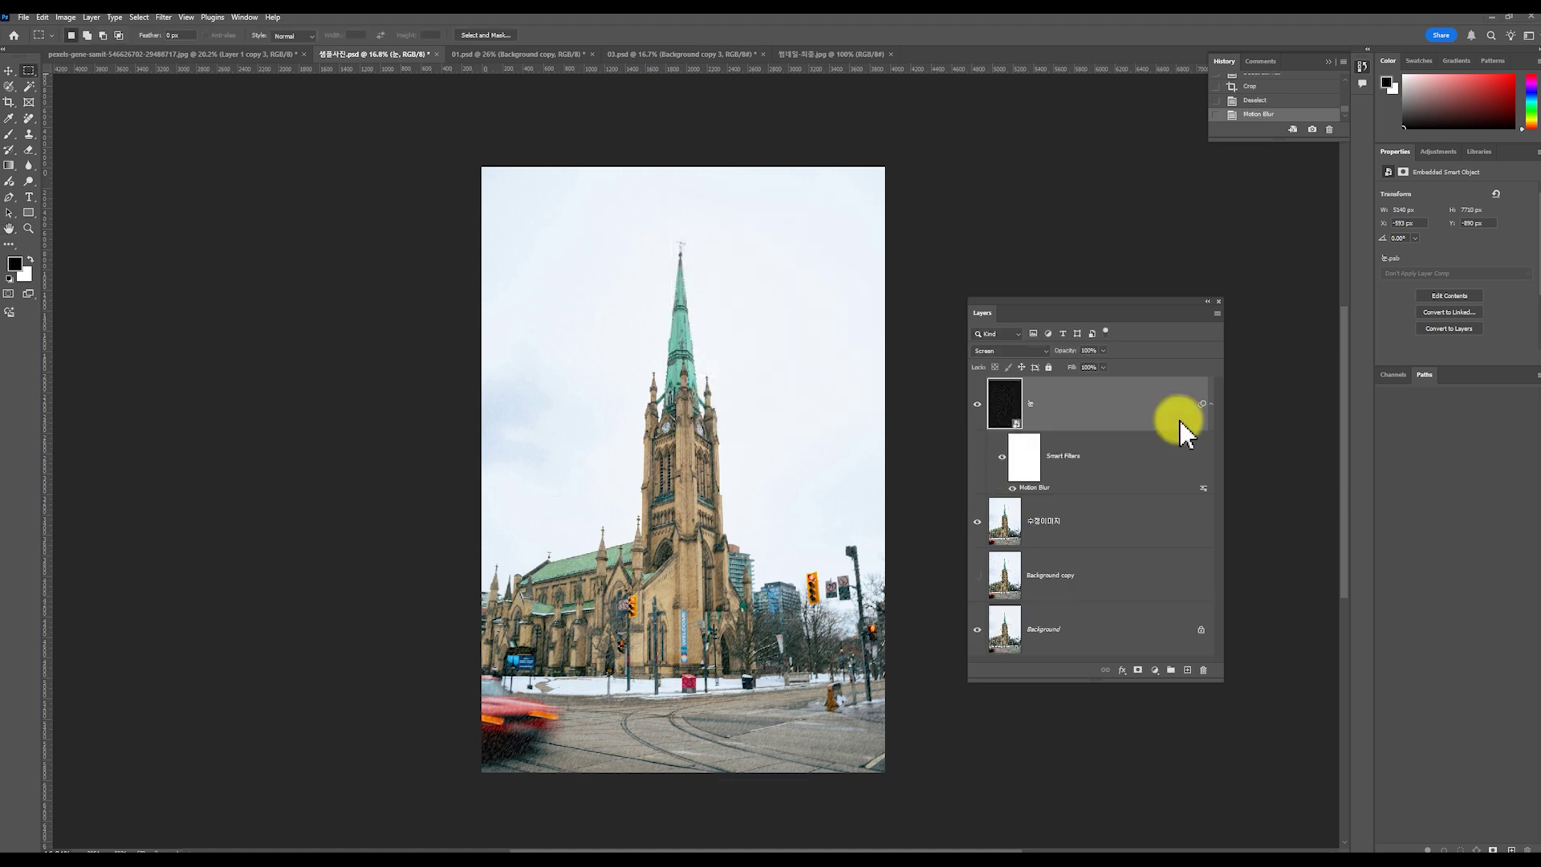
# Toggle the 눈 layer's Motion Blur smart filter for comparison and try a blur distance of 39 pixels
pyautogui.click(1013, 488)
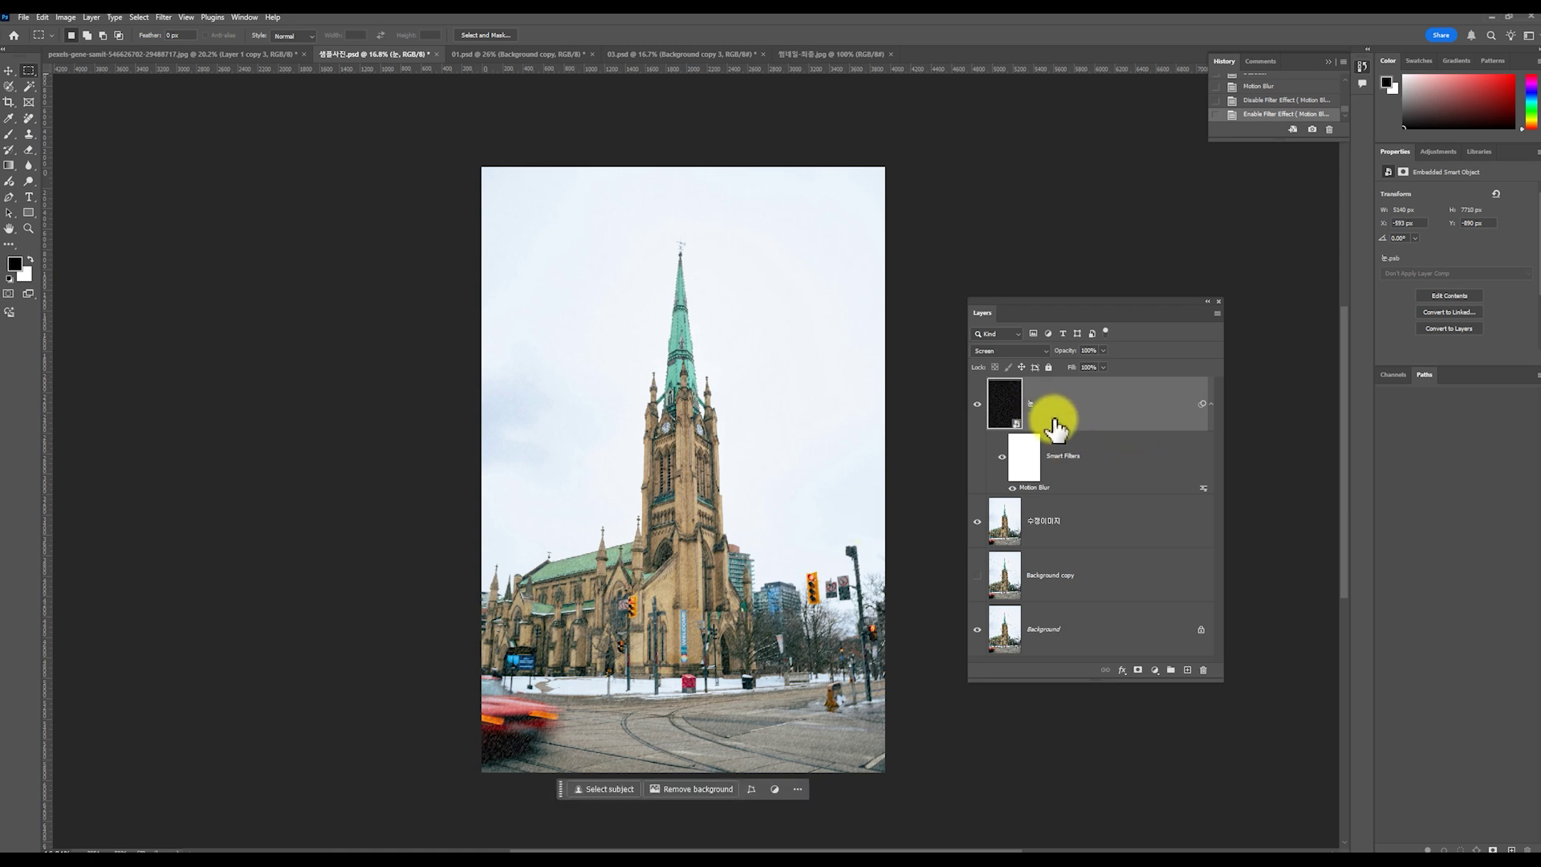
pyautogui.doubleClick(1120, 489)
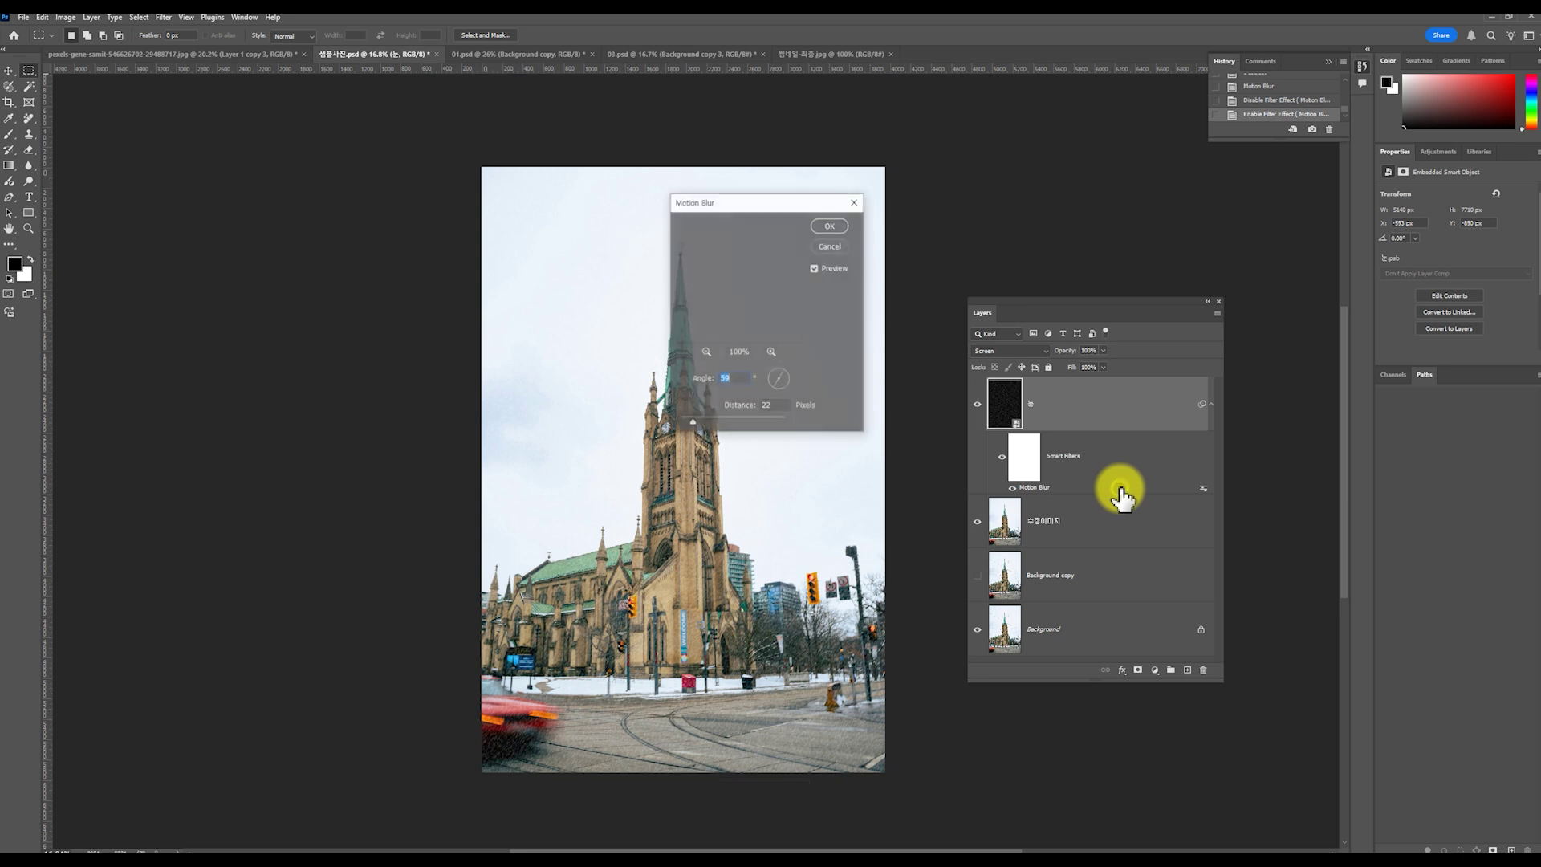
pyautogui.moveTo(693, 423); pyautogui.dragTo(703, 424)
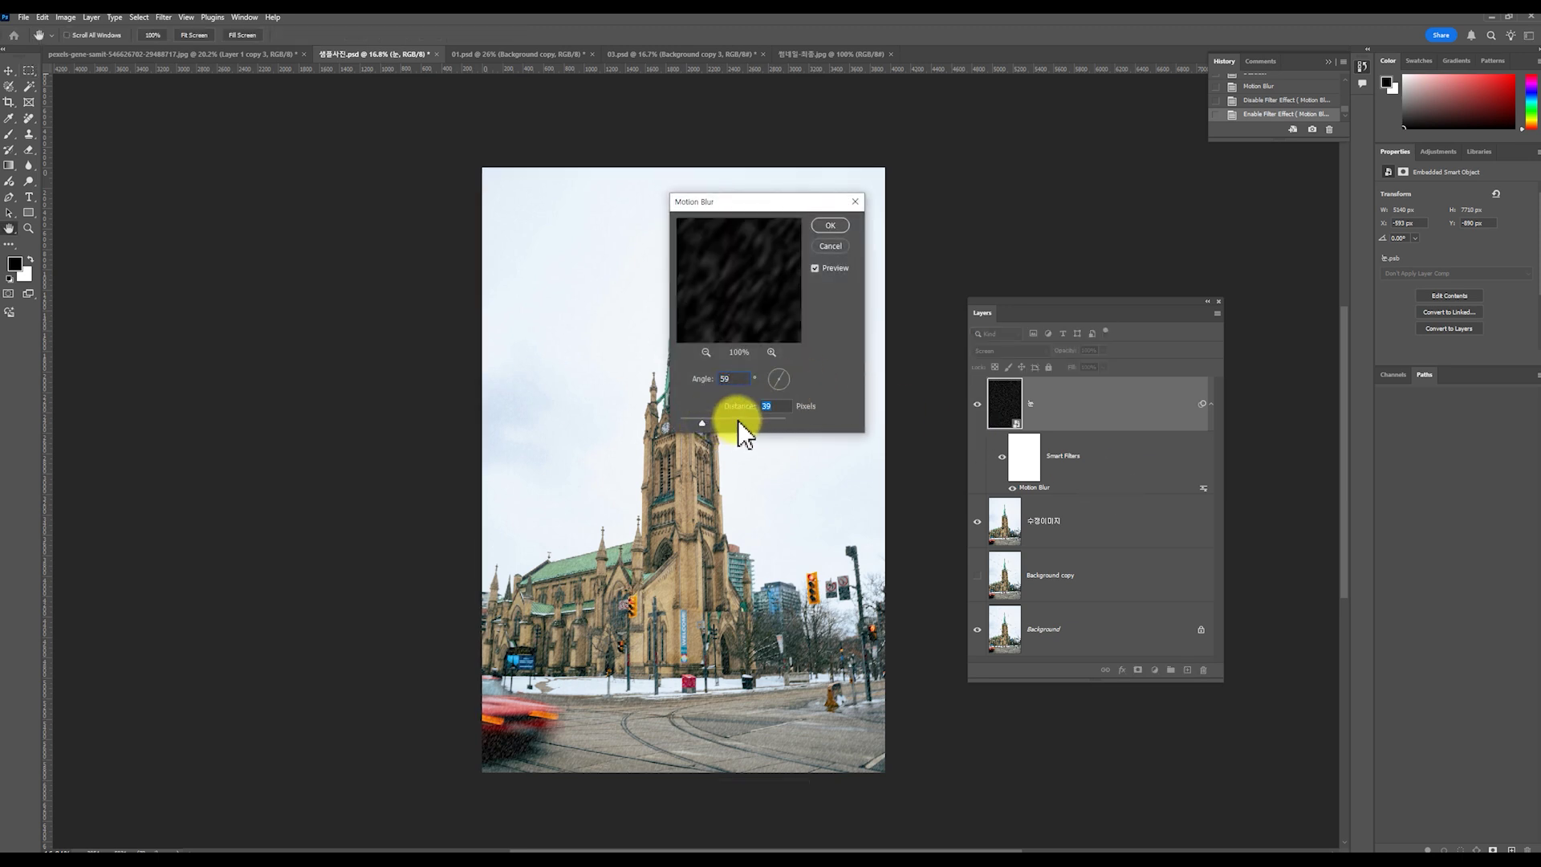
pyautogui.click(830, 246)
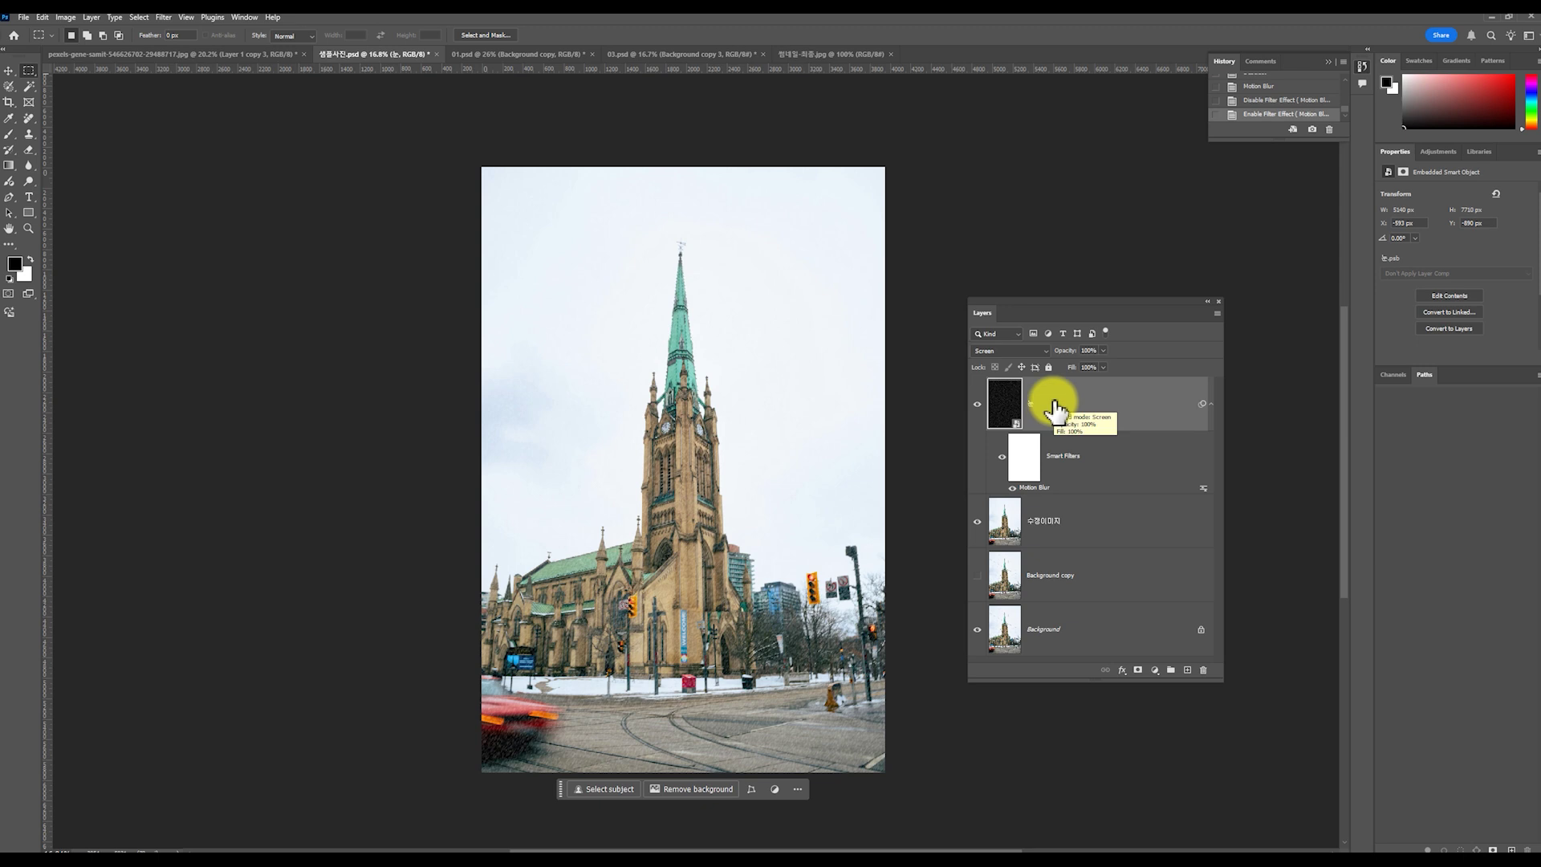
# Apply Levels to the 눈 smart object with a black input level of 14 and a white input level of 226
pyautogui.click(65, 17)
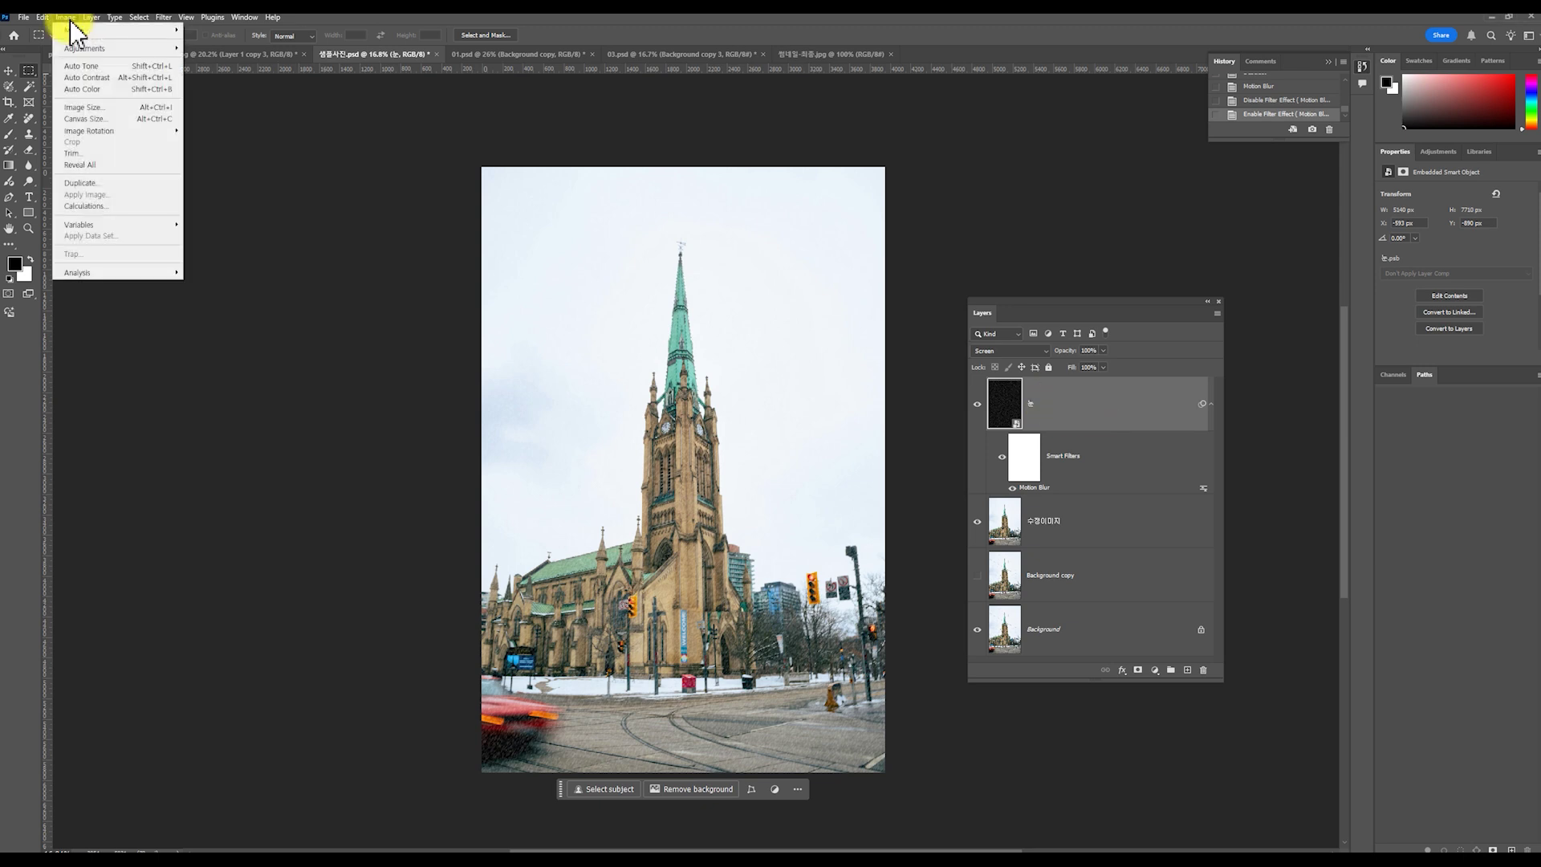
pyautogui.moveTo(99, 47)
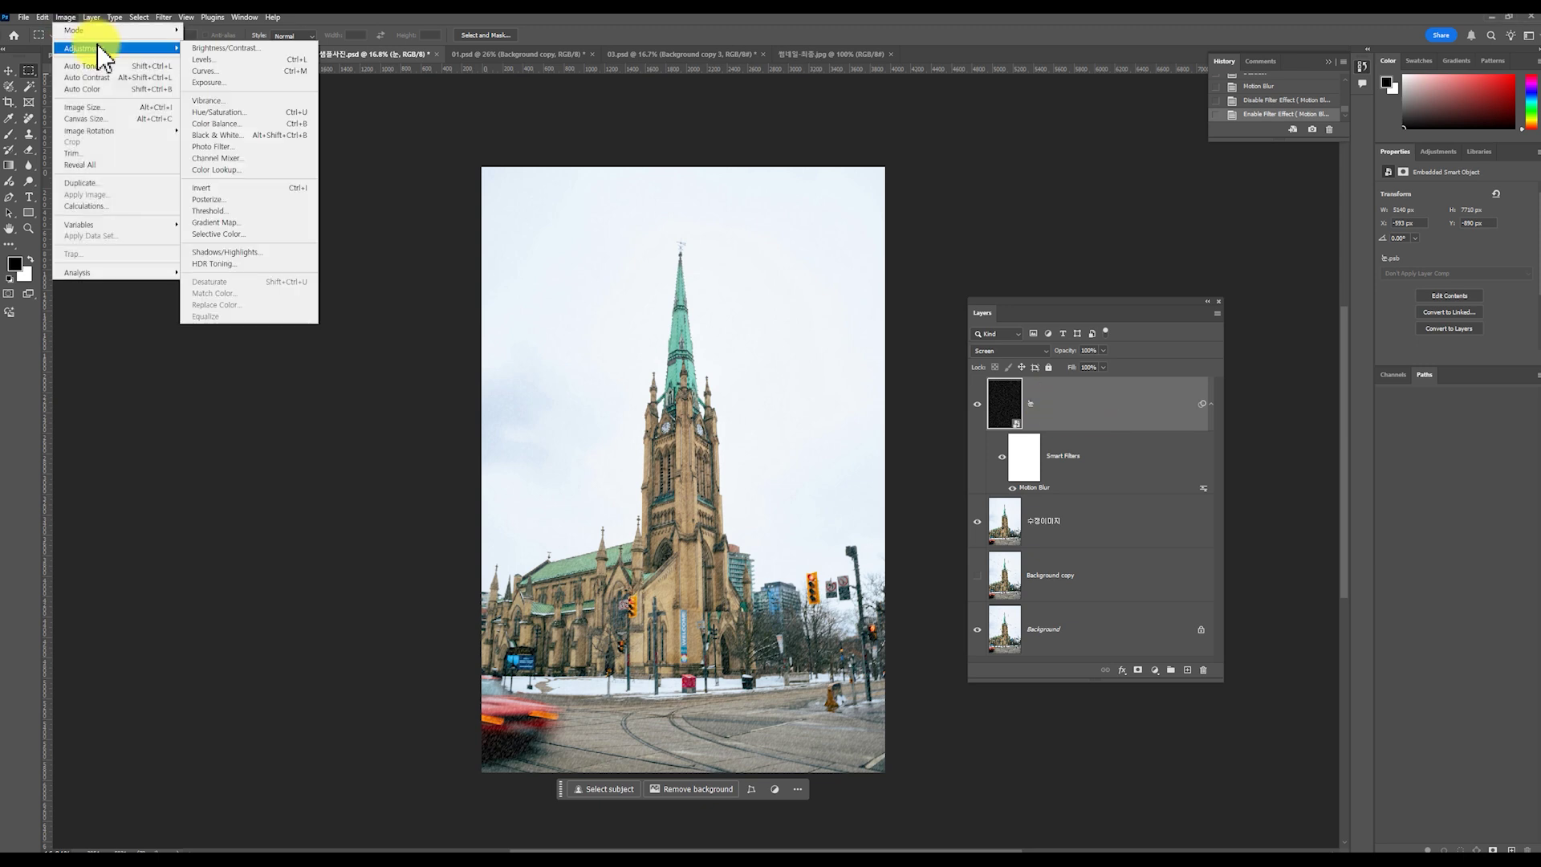
pyautogui.click(255, 60)
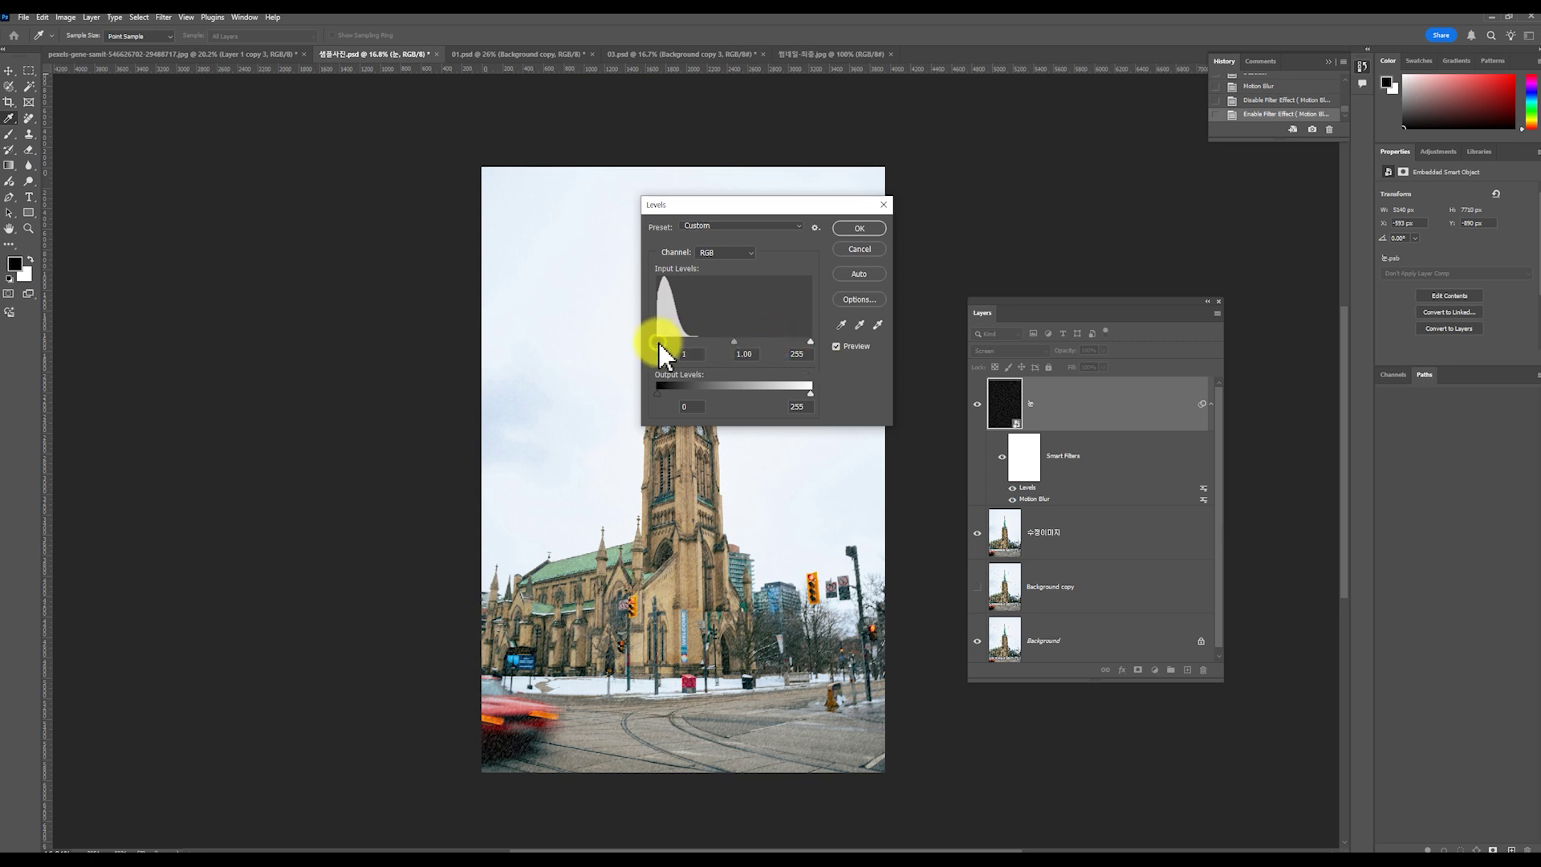
pyautogui.moveTo(666, 344); pyautogui.dragTo(666, 342)
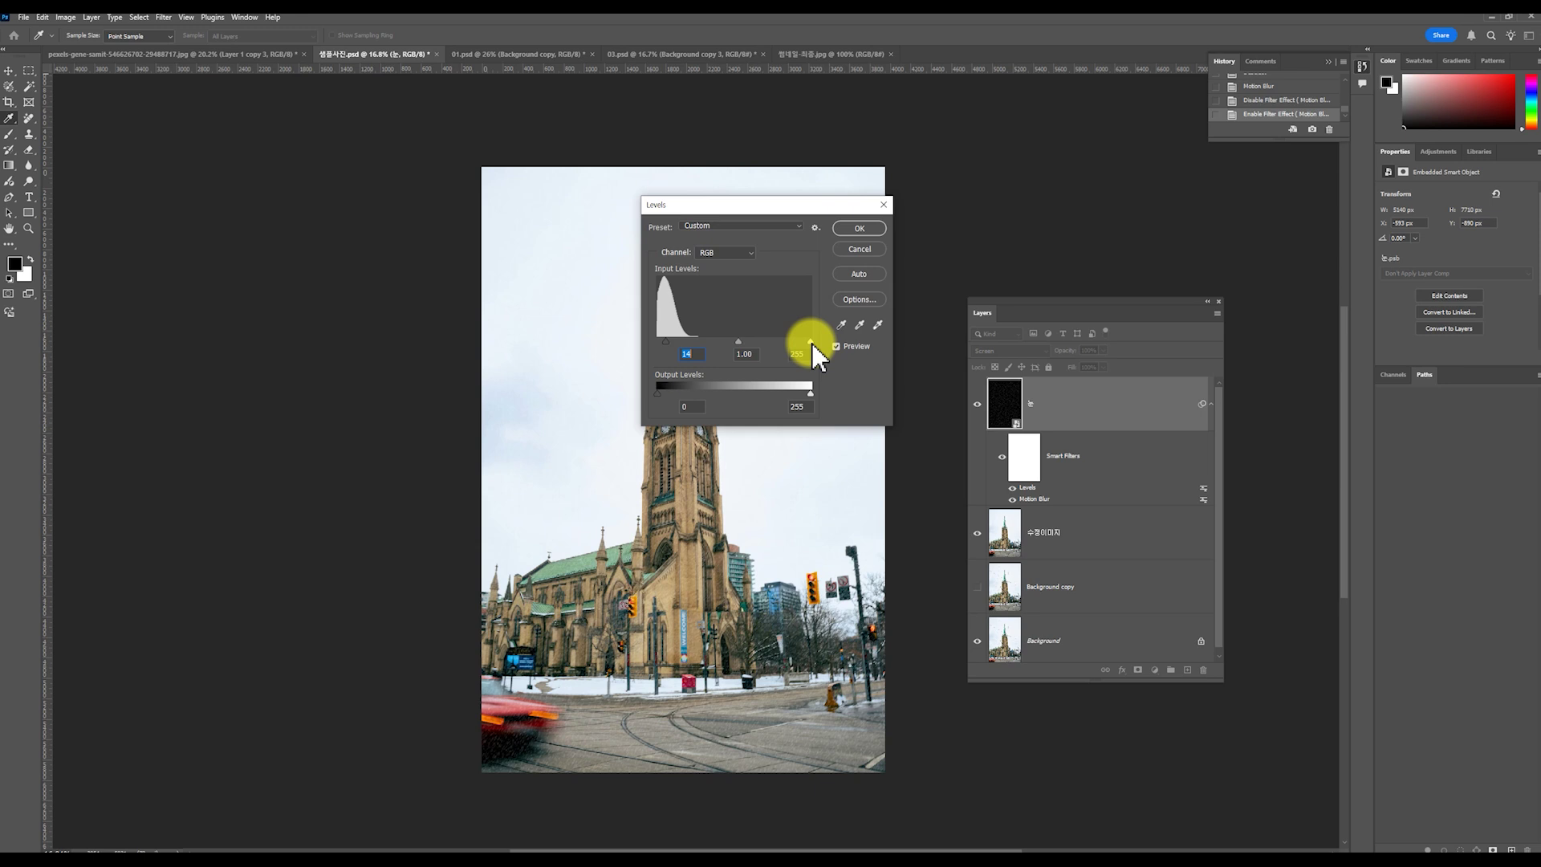
pyautogui.moveTo(812, 344); pyautogui.dragTo(793, 343)
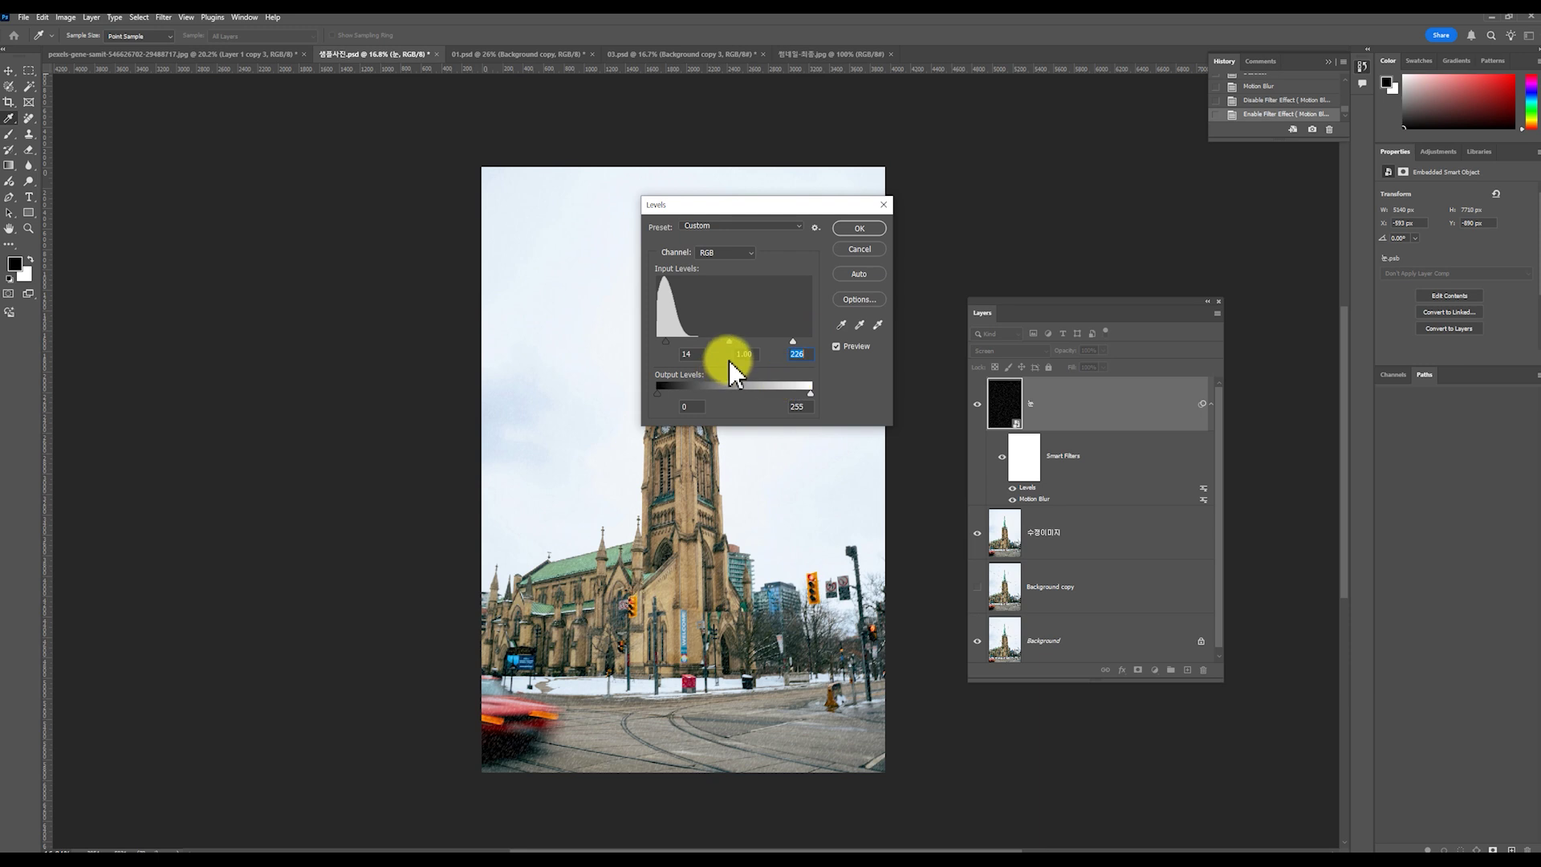
pyautogui.moveTo(671, 340); pyautogui.dragTo(679, 341)
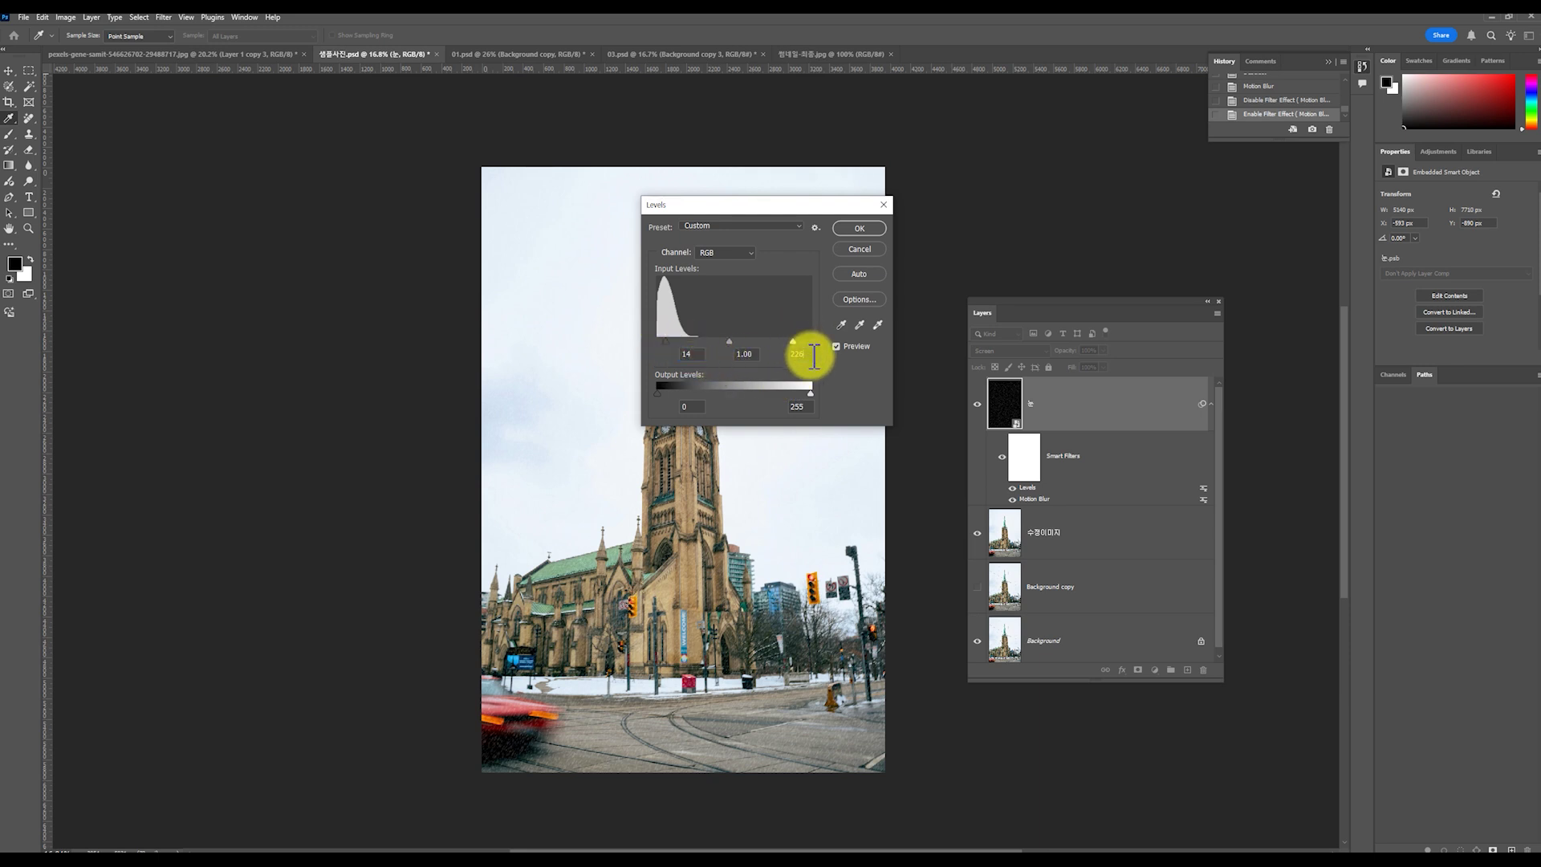
pyautogui.click(859, 230)
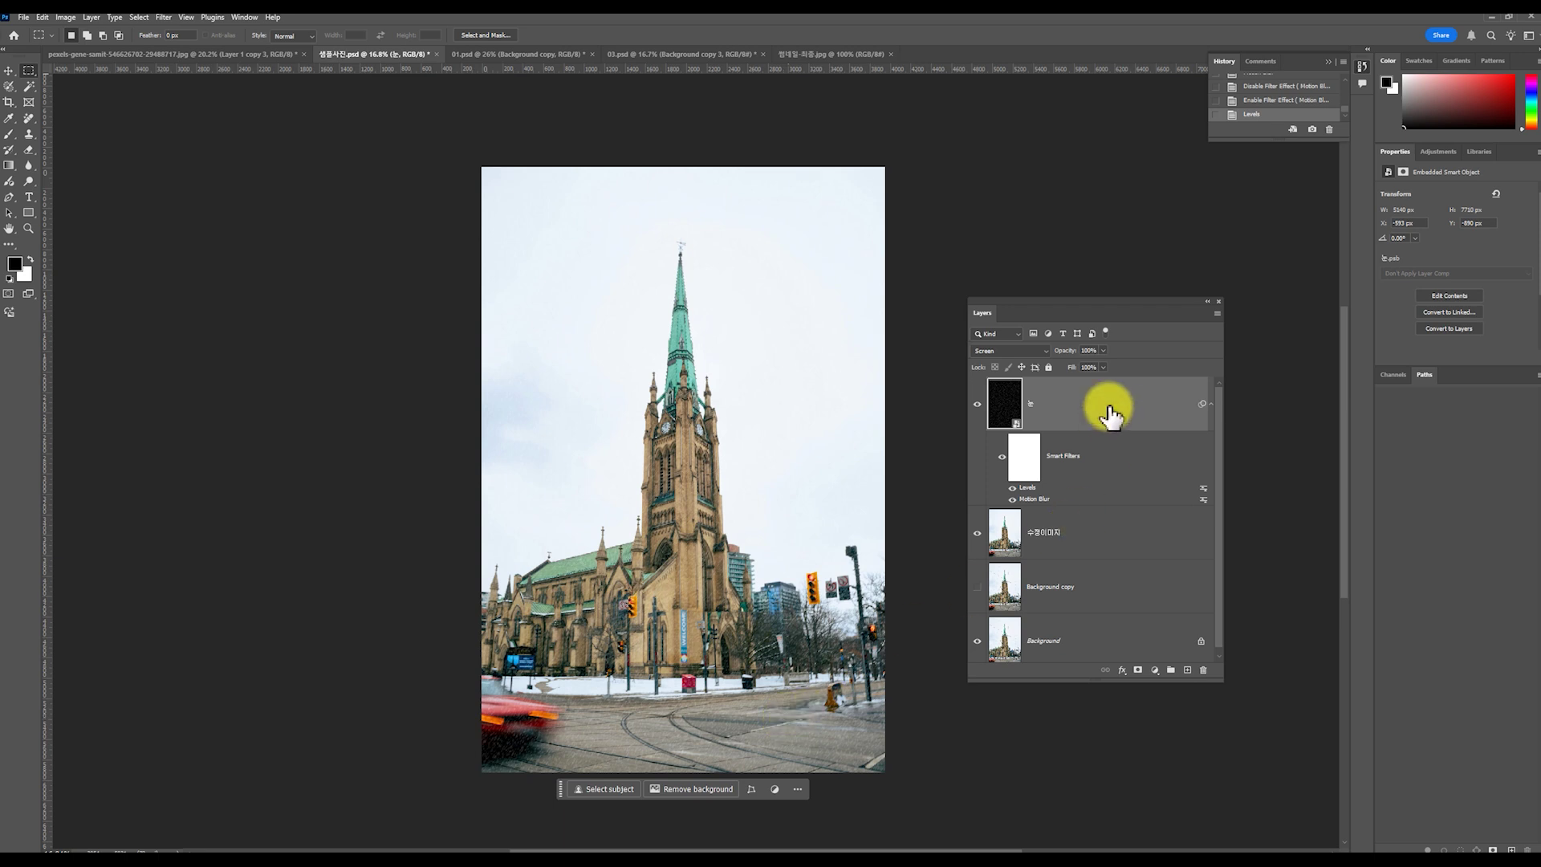
# Duplicate the 눈 smart object and apply the Crystallize filter to the copy with a cell size of 20
pyautogui.hotkey('ctrl', 'j')
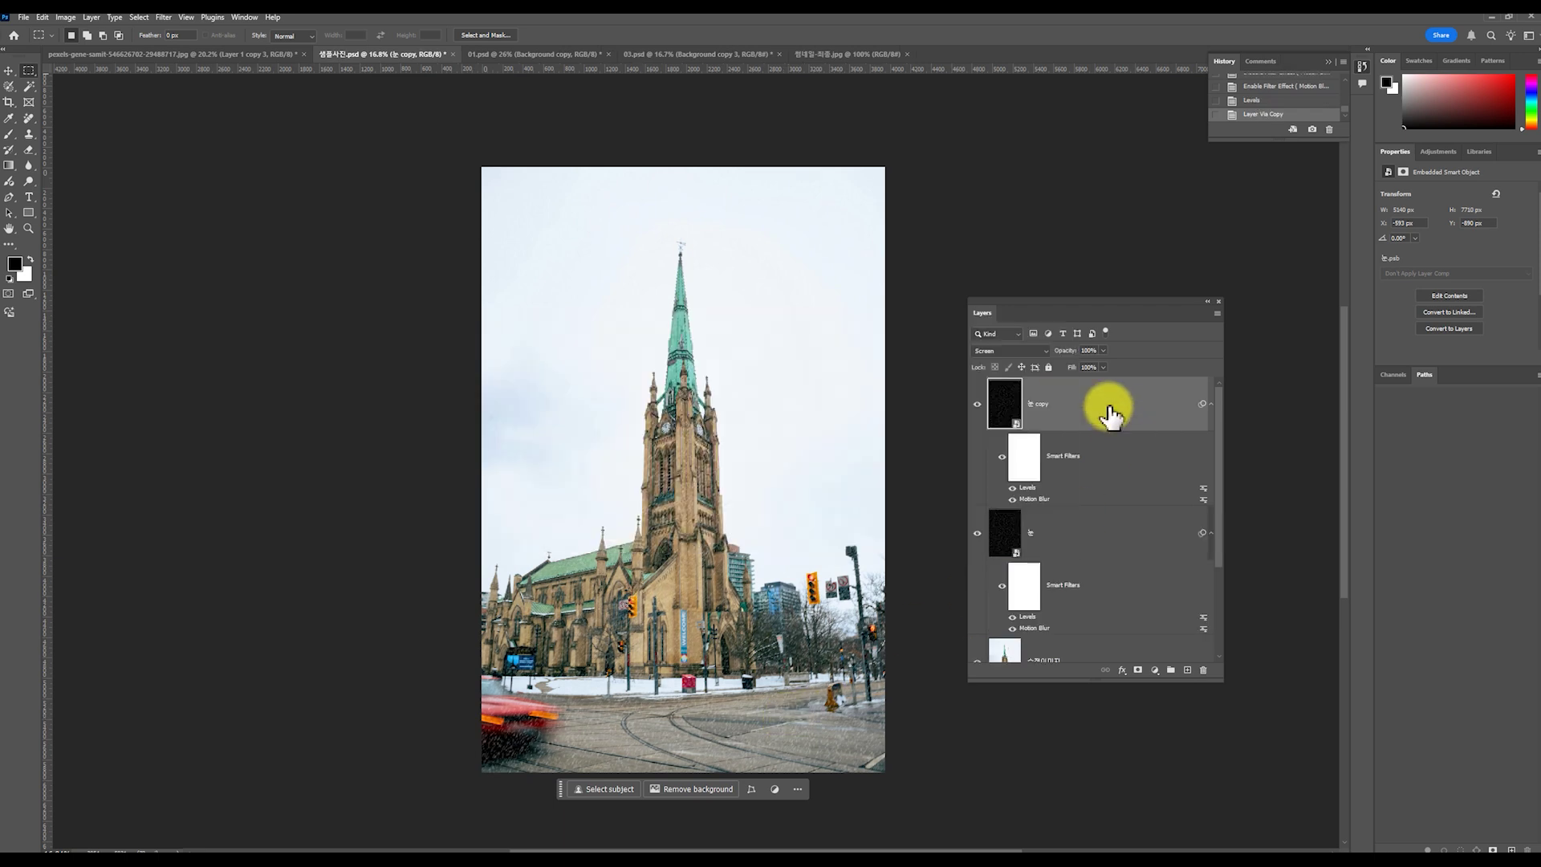
pyautogui.click(163, 17)
pyautogui.moveTo(254, 219)
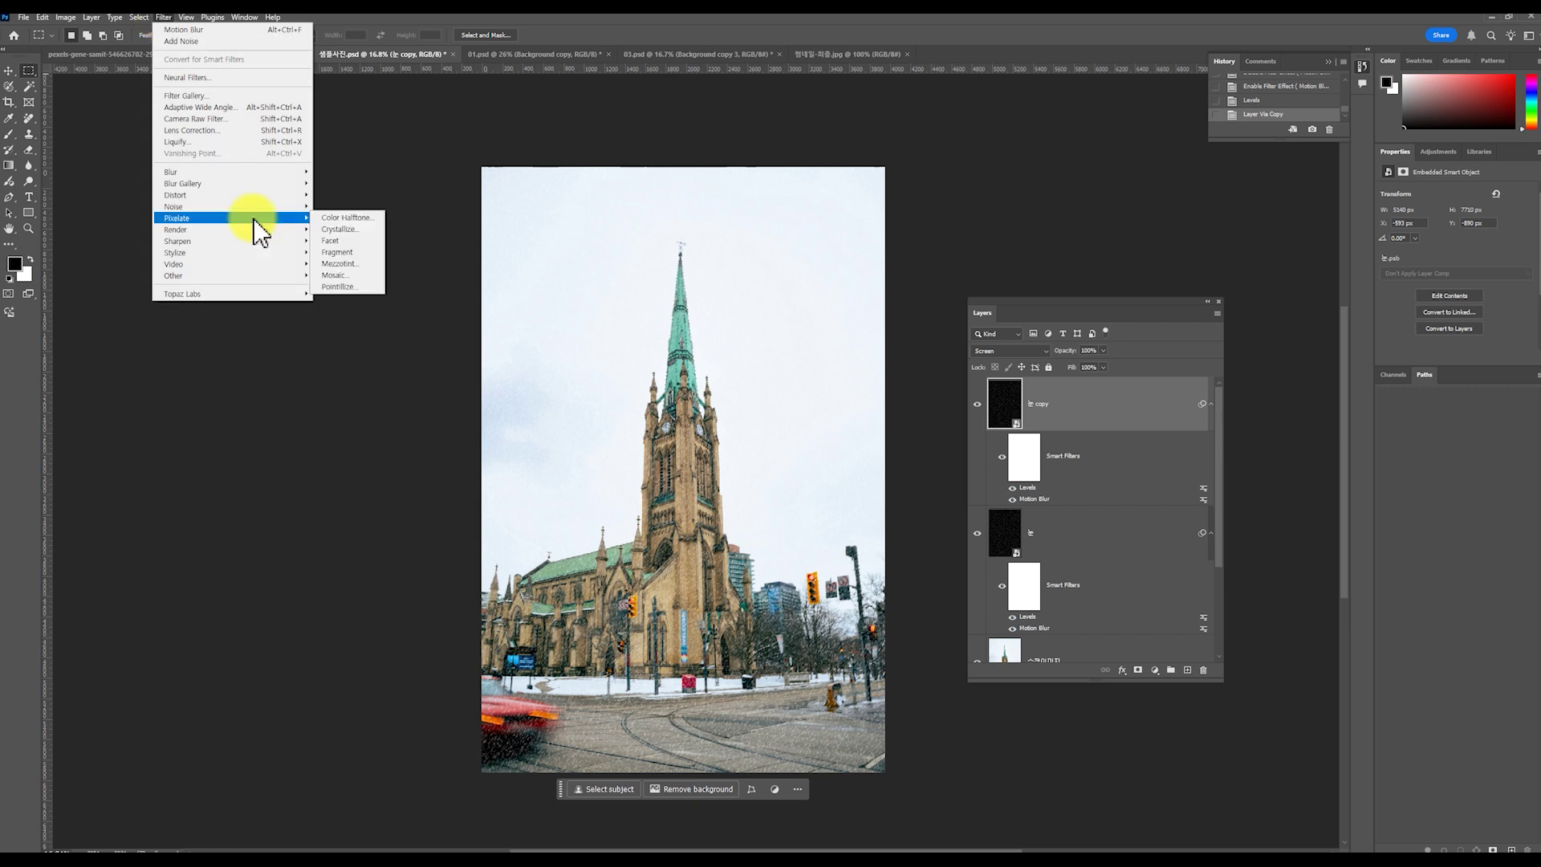
pyautogui.click(358, 230)
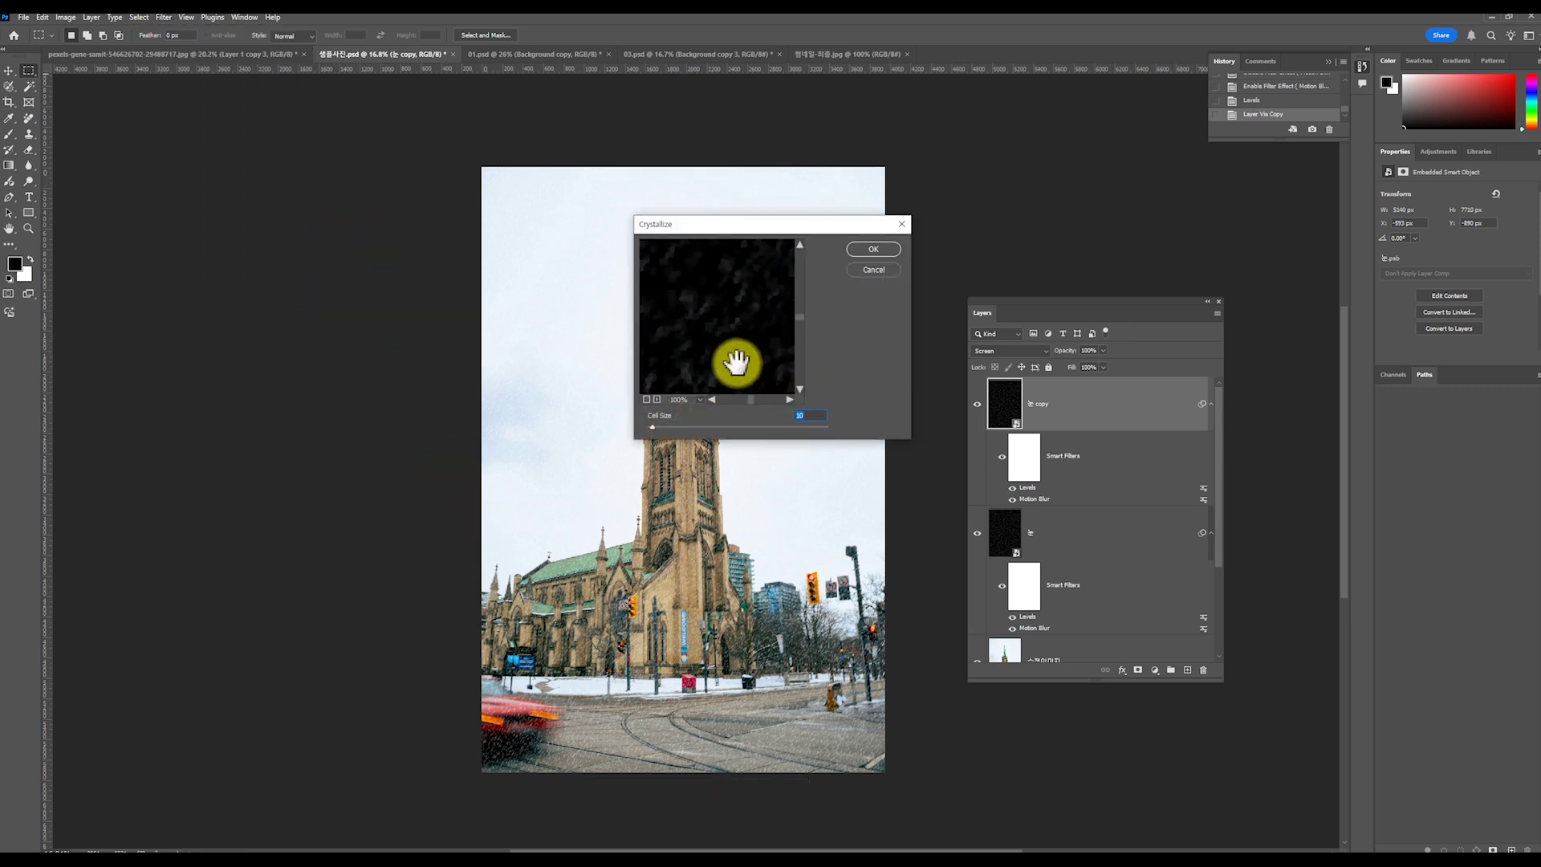
pyautogui.moveTo(655, 438)
pyautogui.mouseDown()
pyautogui.moveTo(682, 430)
pyautogui.moveTo(660, 430)
pyautogui.mouseUp()
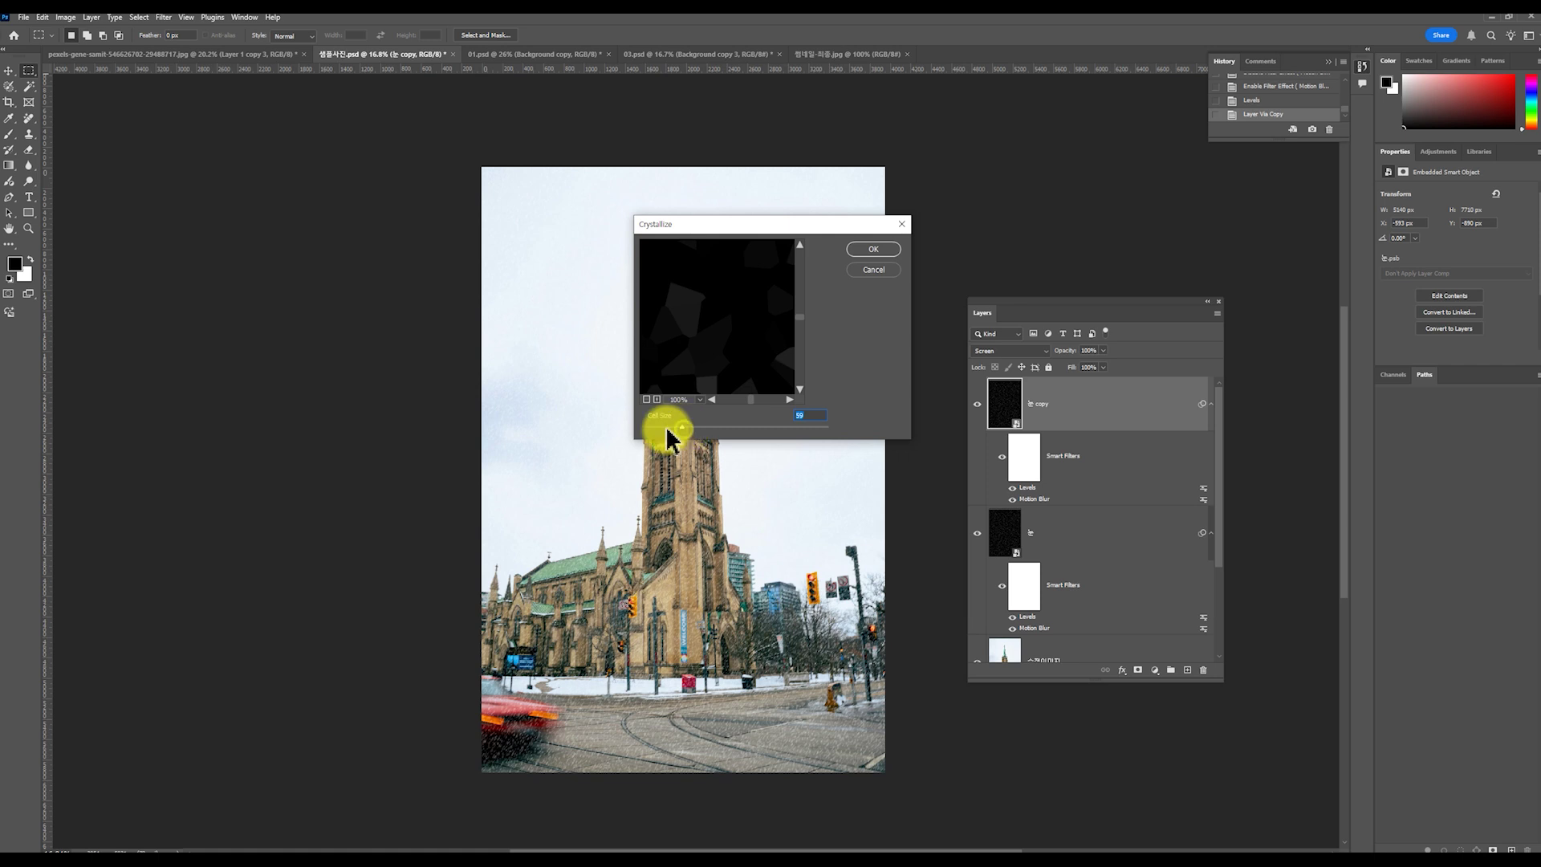
pyautogui.click(873, 249)
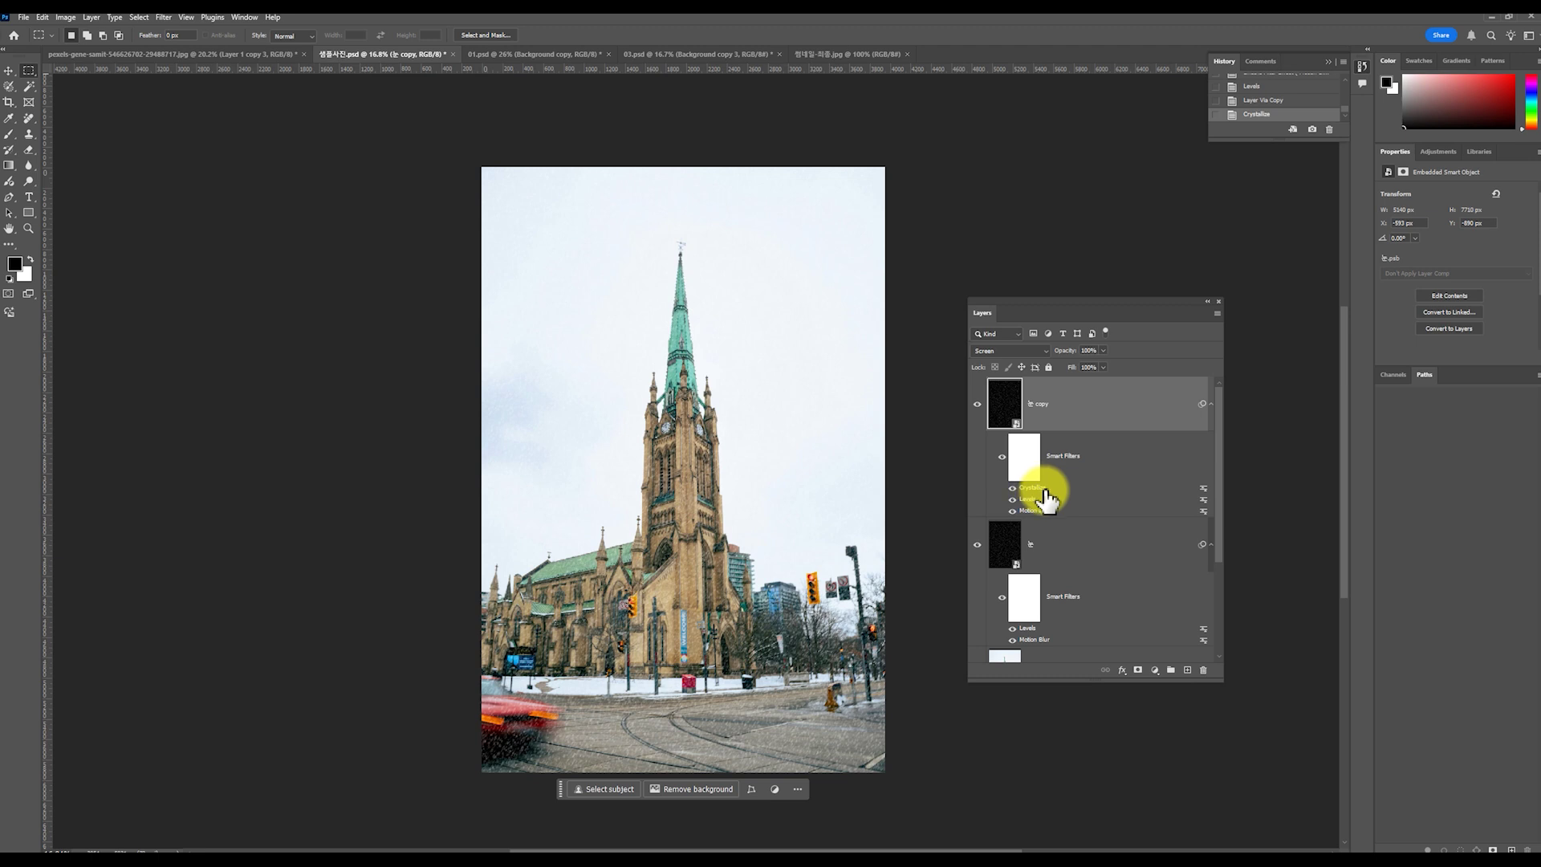
# Edit the Crystallize smart filter on the 눈 copy layer to a cell size of 32
pyautogui.doubleClick(1033, 487)
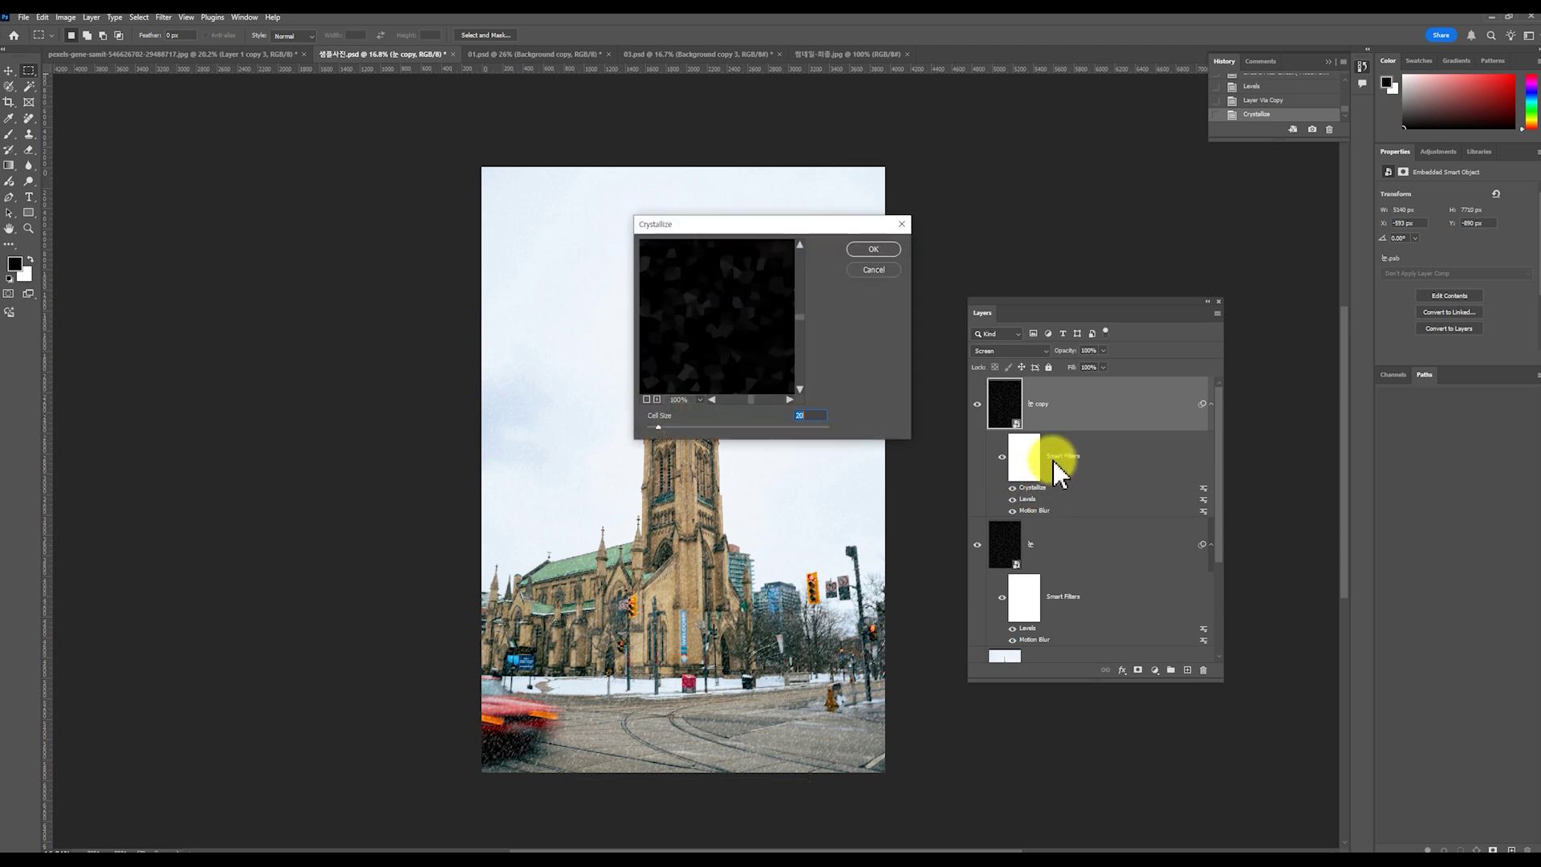
pyautogui.moveTo(666, 428); pyautogui.dragTo(668, 427)
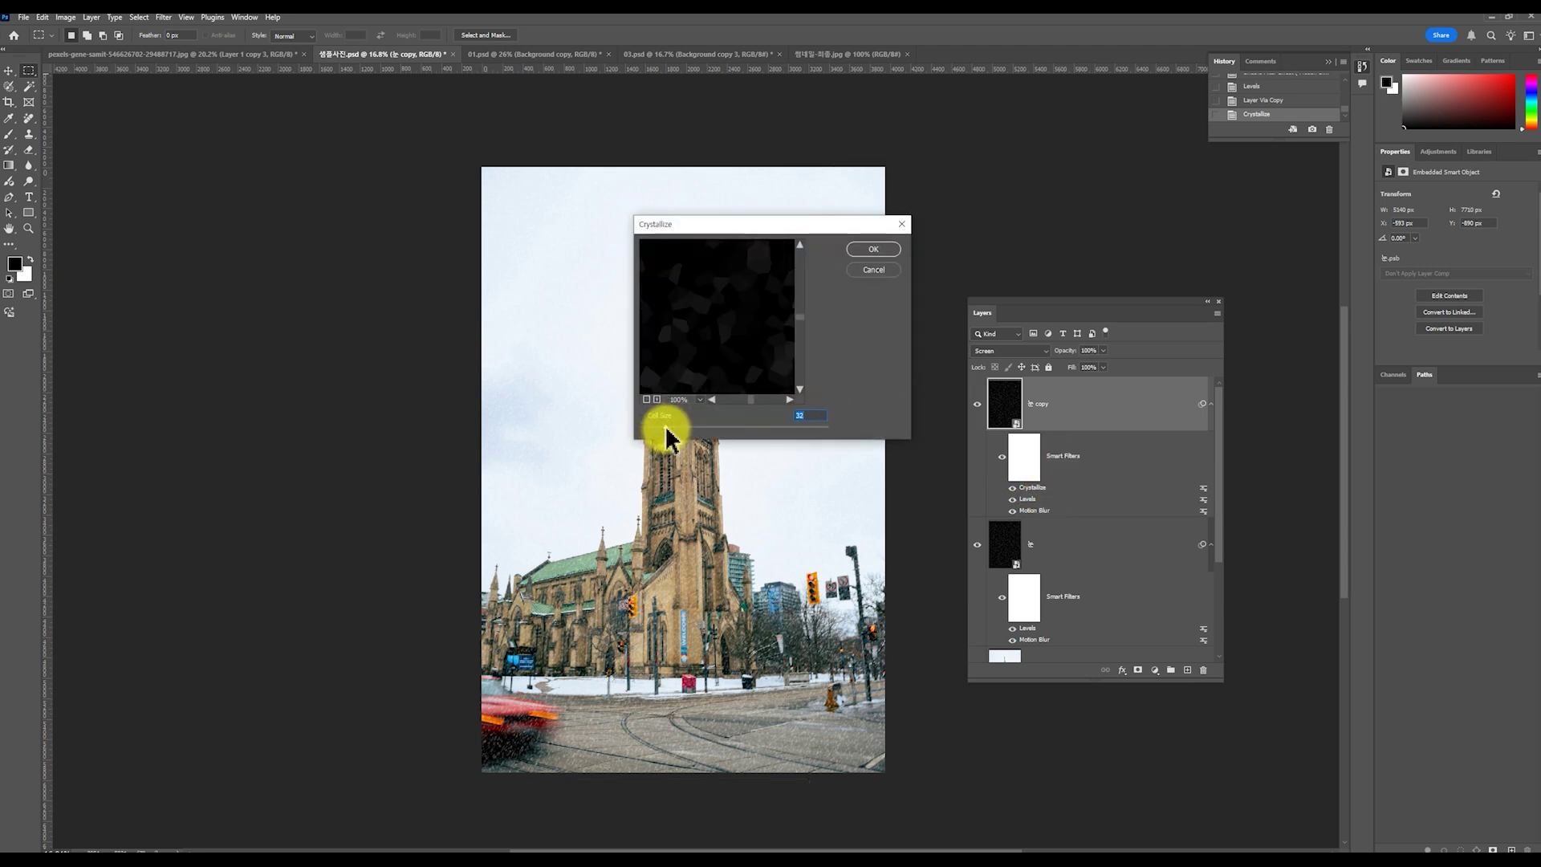
pyautogui.press('Return')
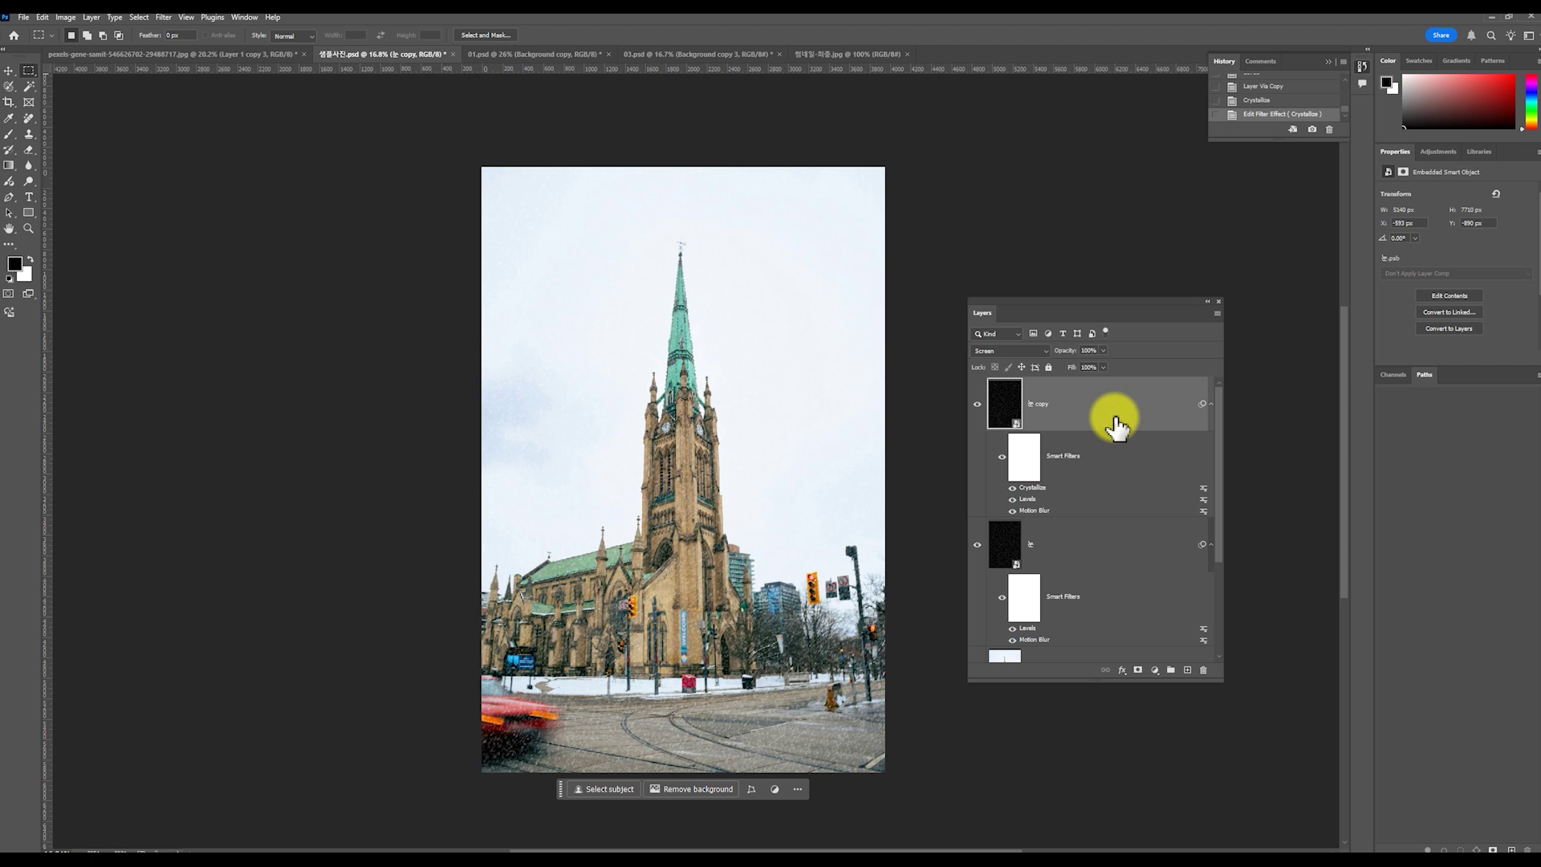
# Add another Motion Blur to the 눈 copy layer with an angle of 59° and a distance of 31 pixels
pyautogui.click(163, 17)
pyautogui.moveTo(218, 187)
pyautogui.click(353, 252)
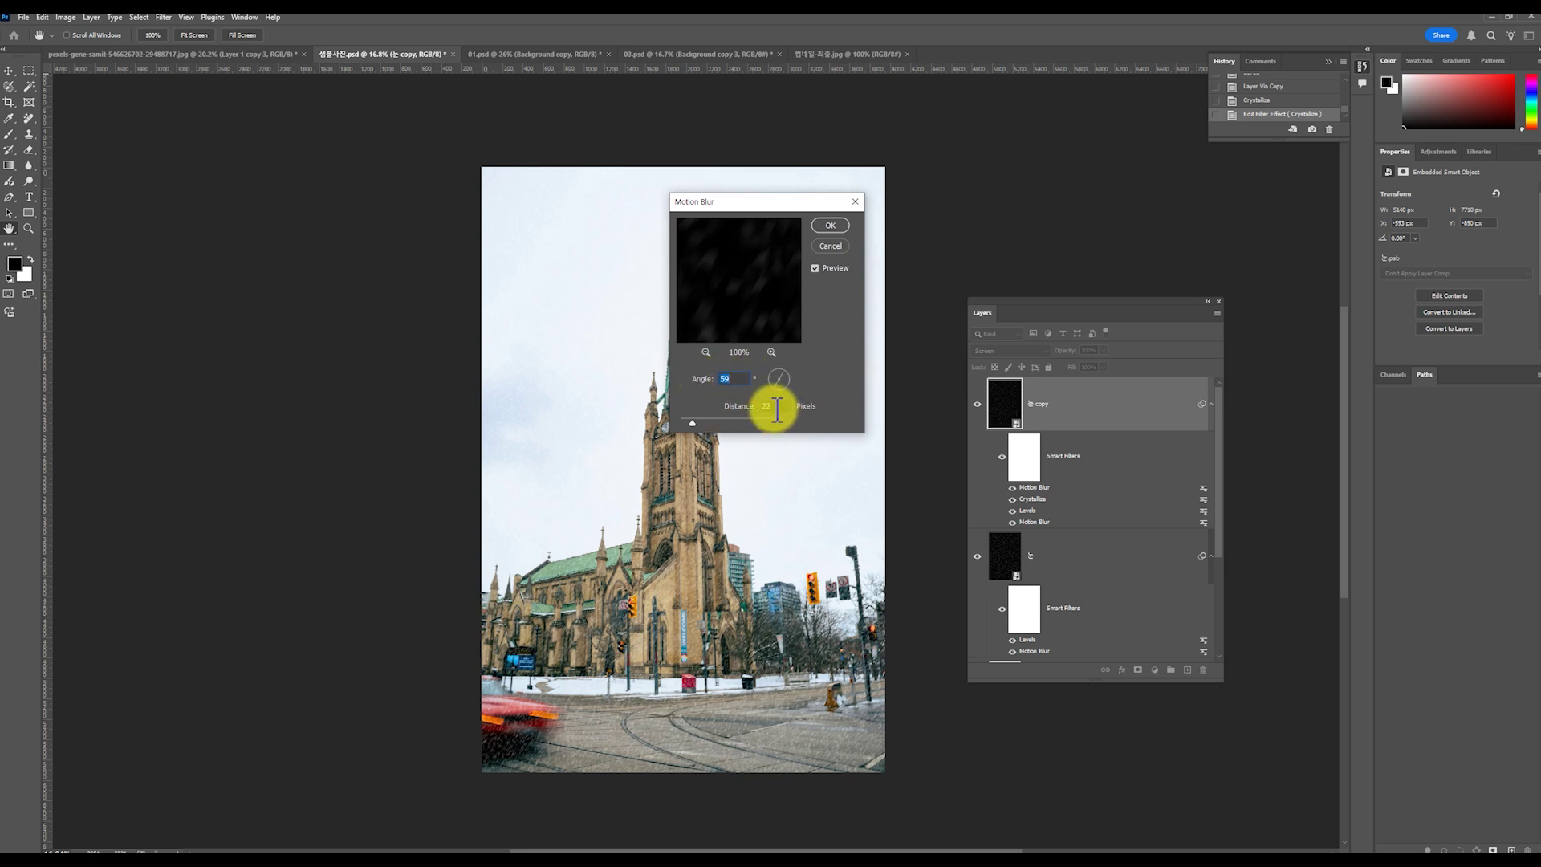
pyautogui.moveTo(692, 424); pyautogui.dragTo(698, 427)
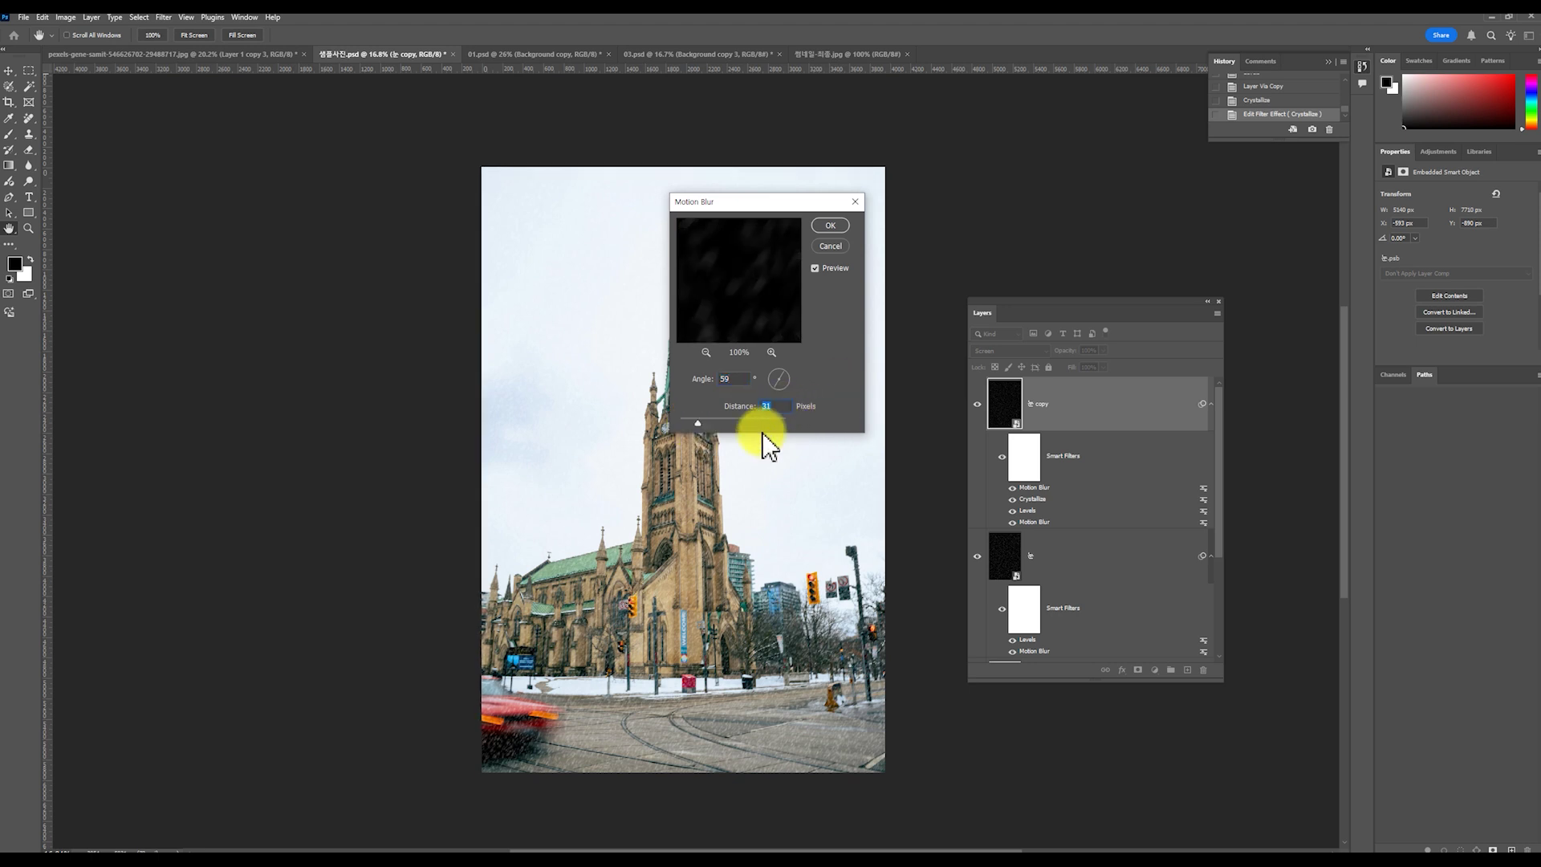
pyautogui.click(830, 231)
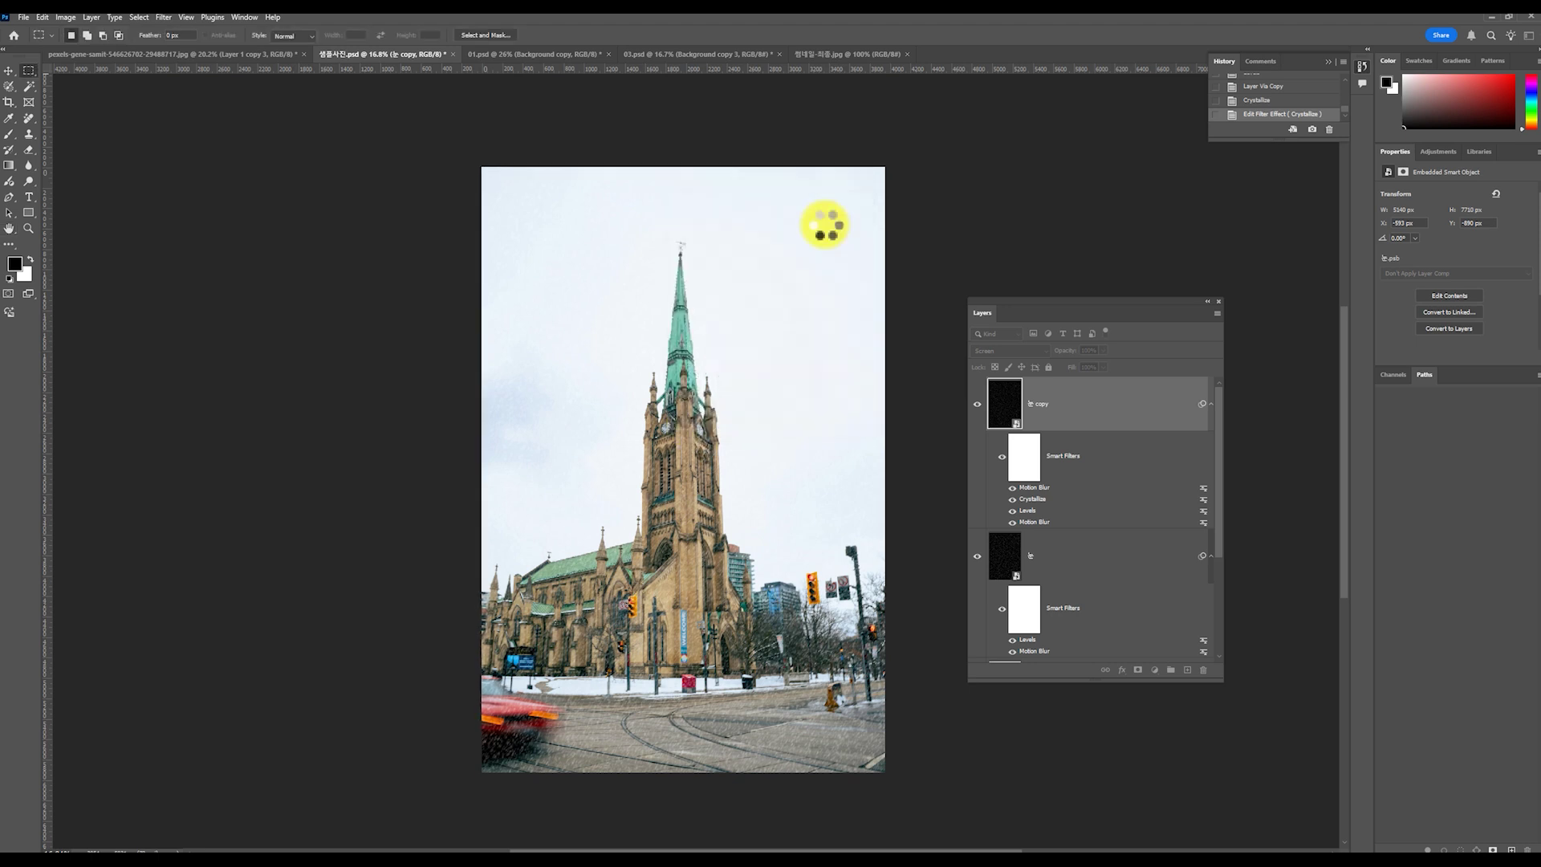
# Edit the 눈 copy layer's Levels smart filter, setting the black input level to 20 and lowering the white input level
pyautogui.doubleClick(1029, 511)
pyautogui.moveTo(666, 341); pyautogui.dragTo(674, 353)
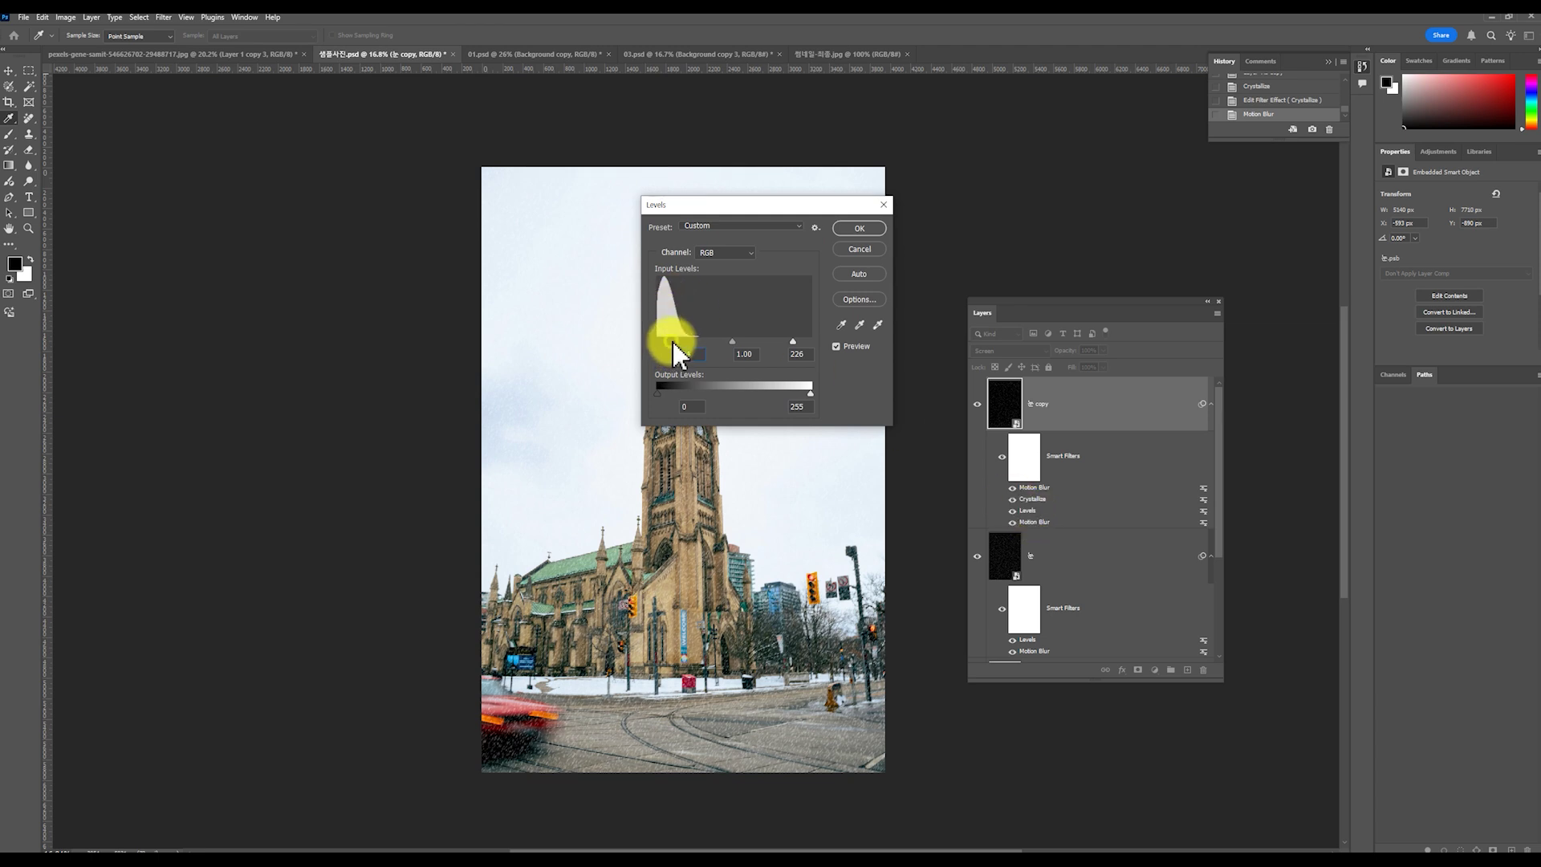
pyautogui.press('Tab')
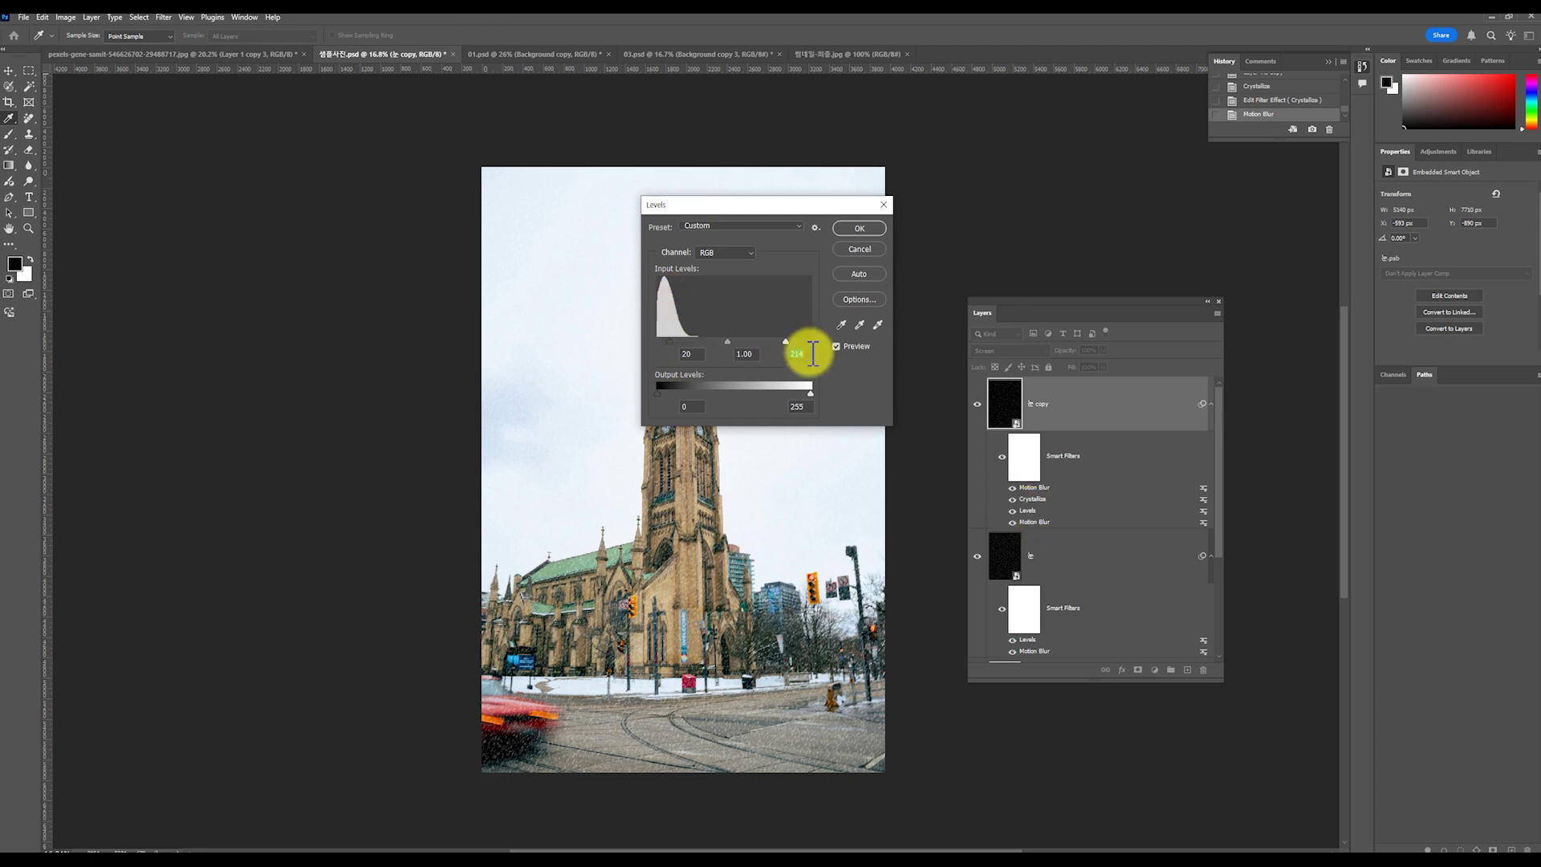
pyautogui.click(851, 228)
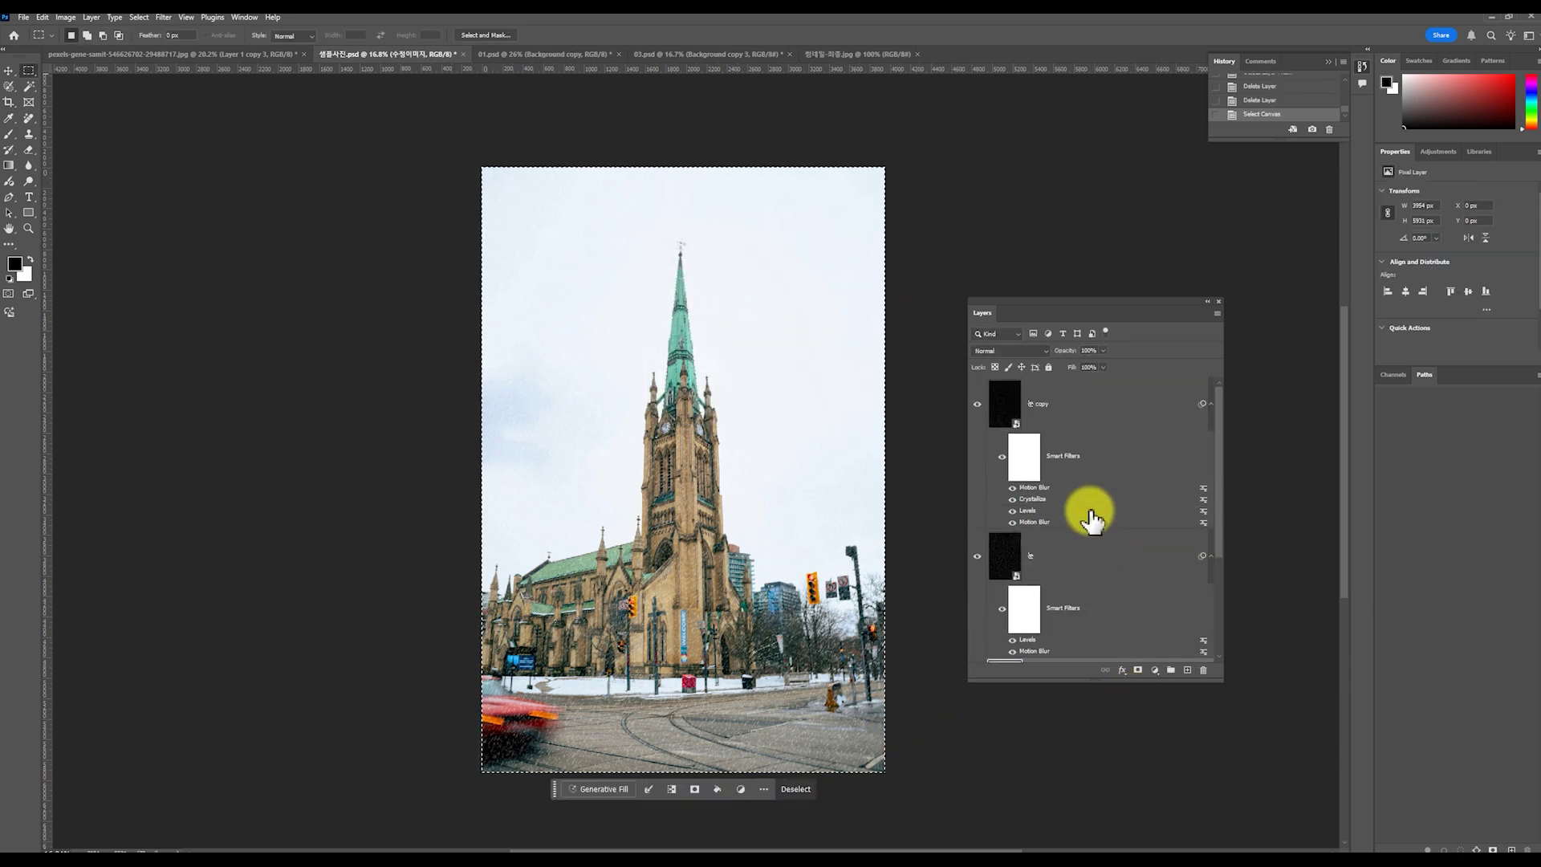
# Duplicate the 수정이미지 layer together with both snow layers and merge the duplicates into one layer
pyautogui.click(1070, 402)
pyautogui.press('Delete')
pyautogui.click(1098, 571)
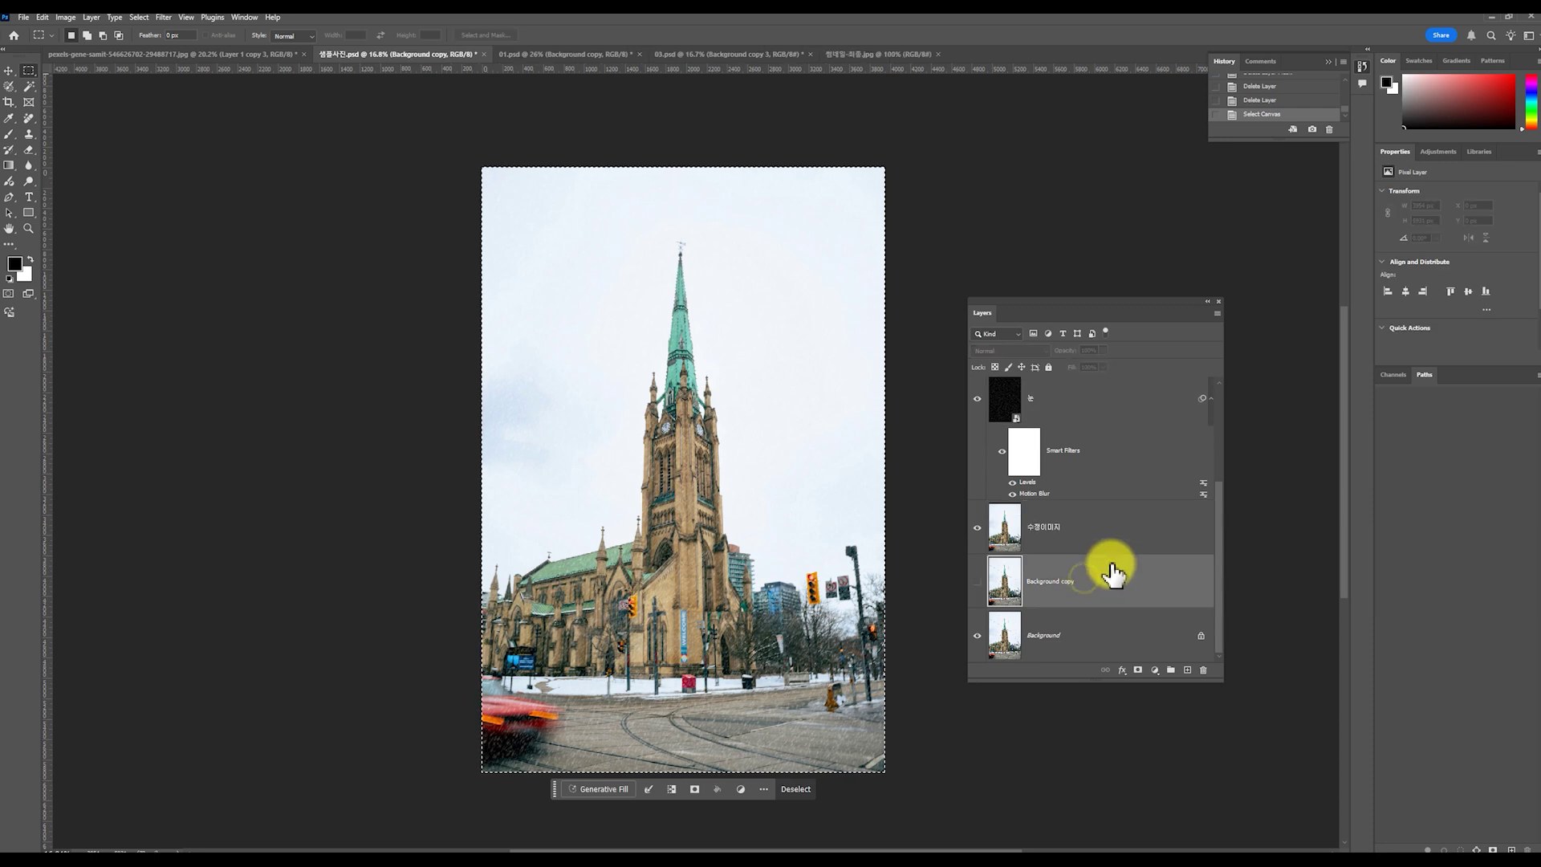
pyautogui.click(1068, 538)
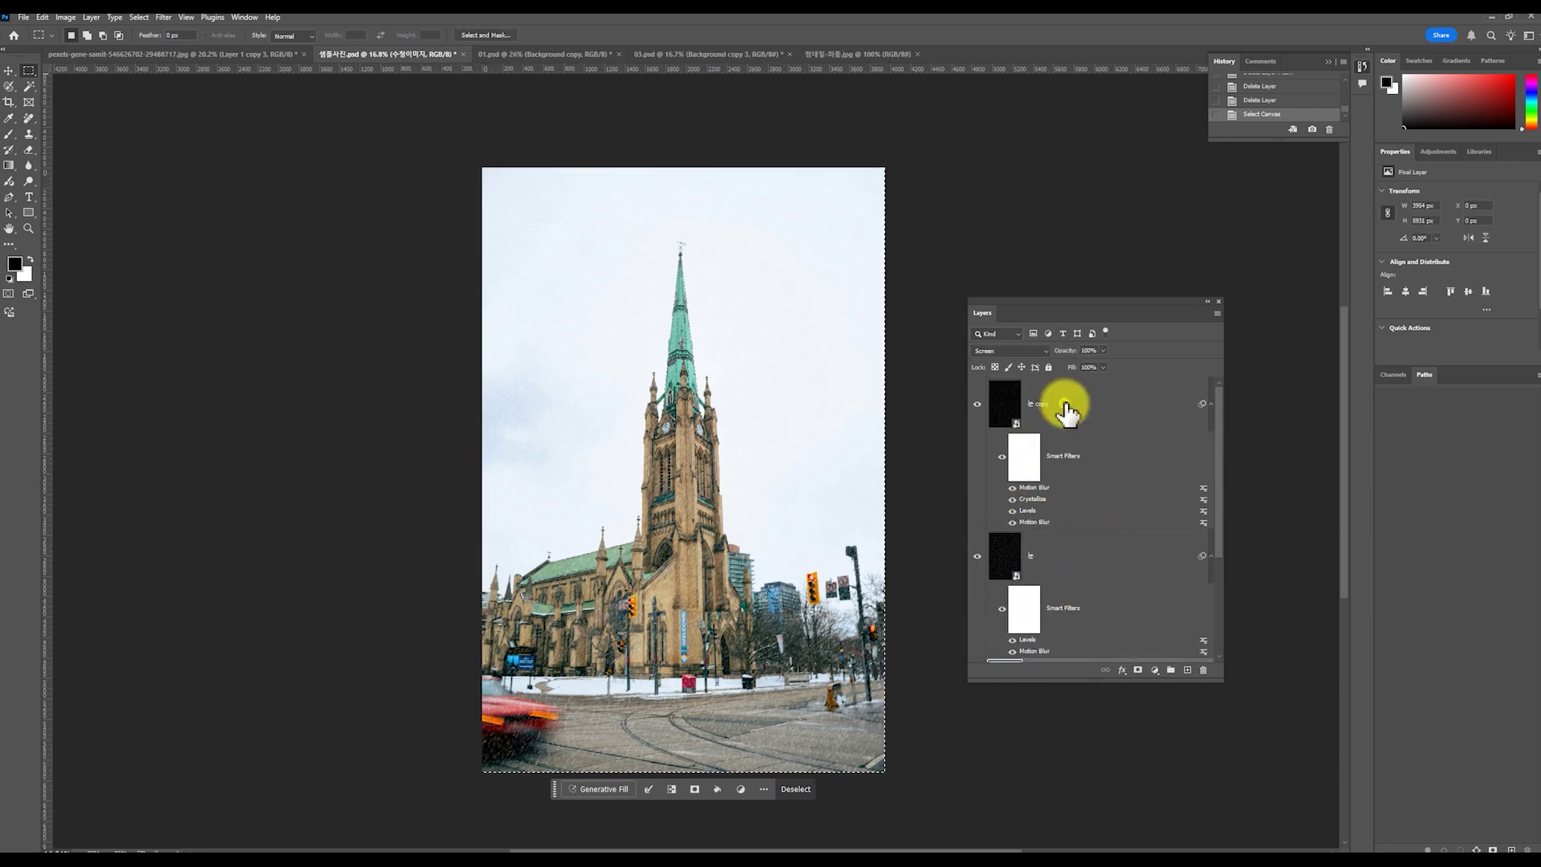
pyautogui.keyDown('shift'); pyautogui.click(1066, 407); pyautogui.keyUp('shift')
pyautogui.scroll(-4, 1113, 529)
pyautogui.scroll(4, 1112, 528)
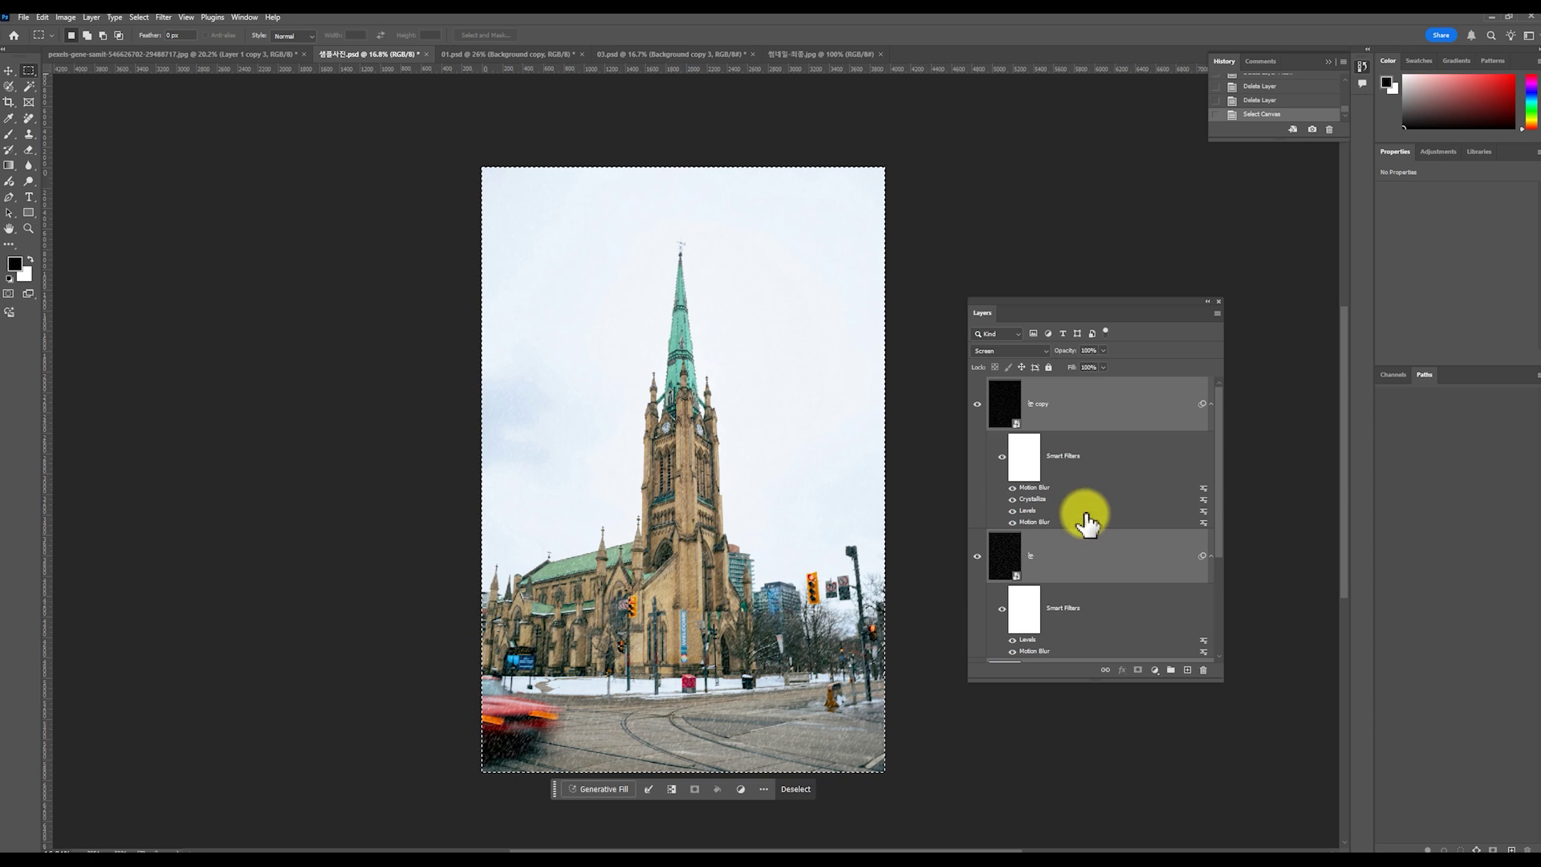
pyautogui.hotkey('ctrl', 'j')
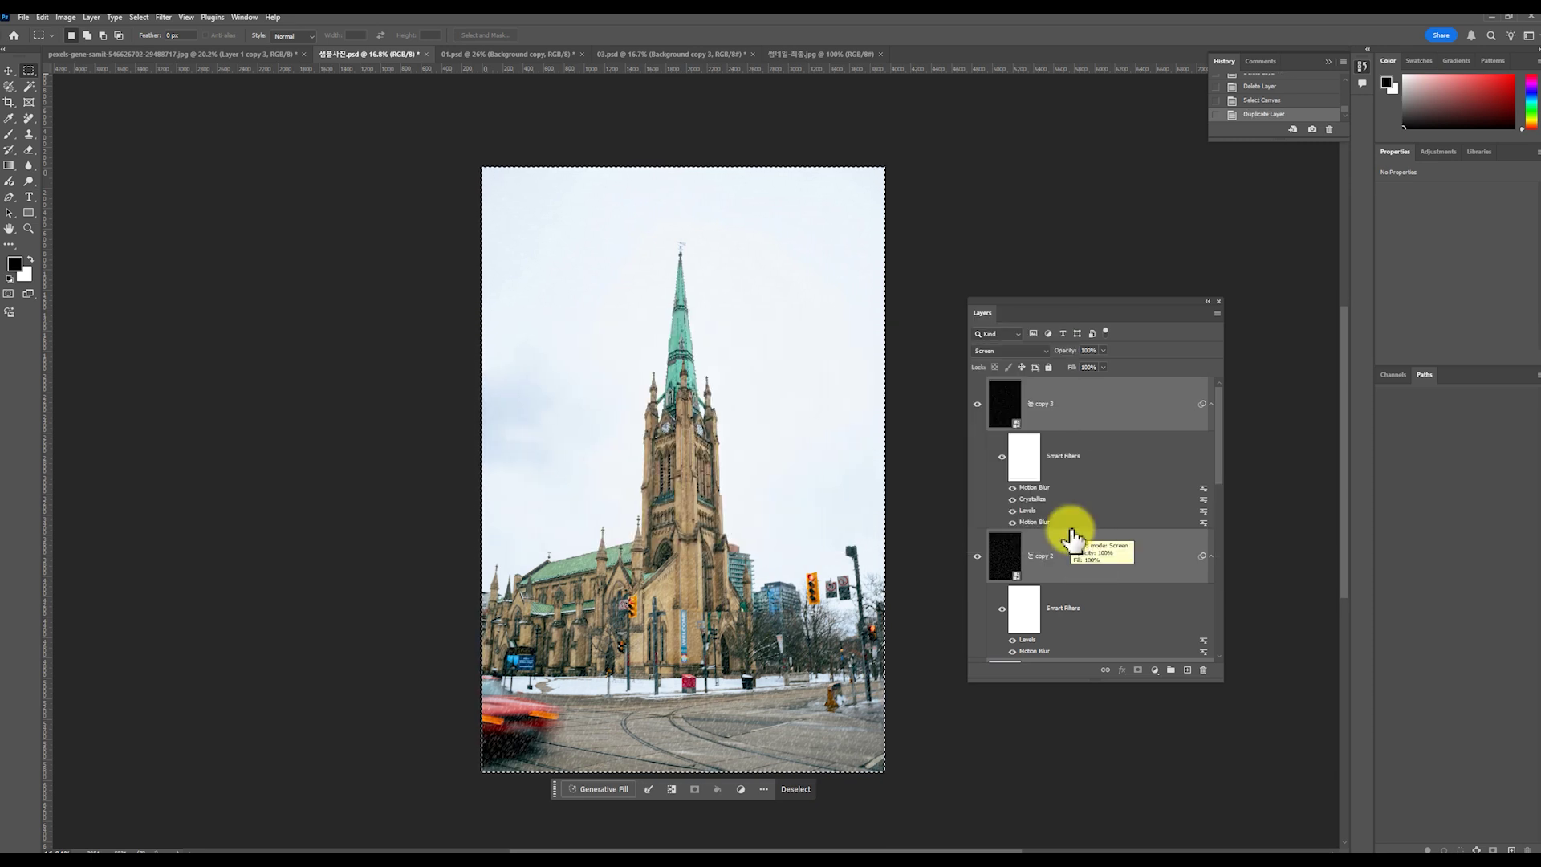
pyautogui.hotkey('ctrl', 'e')
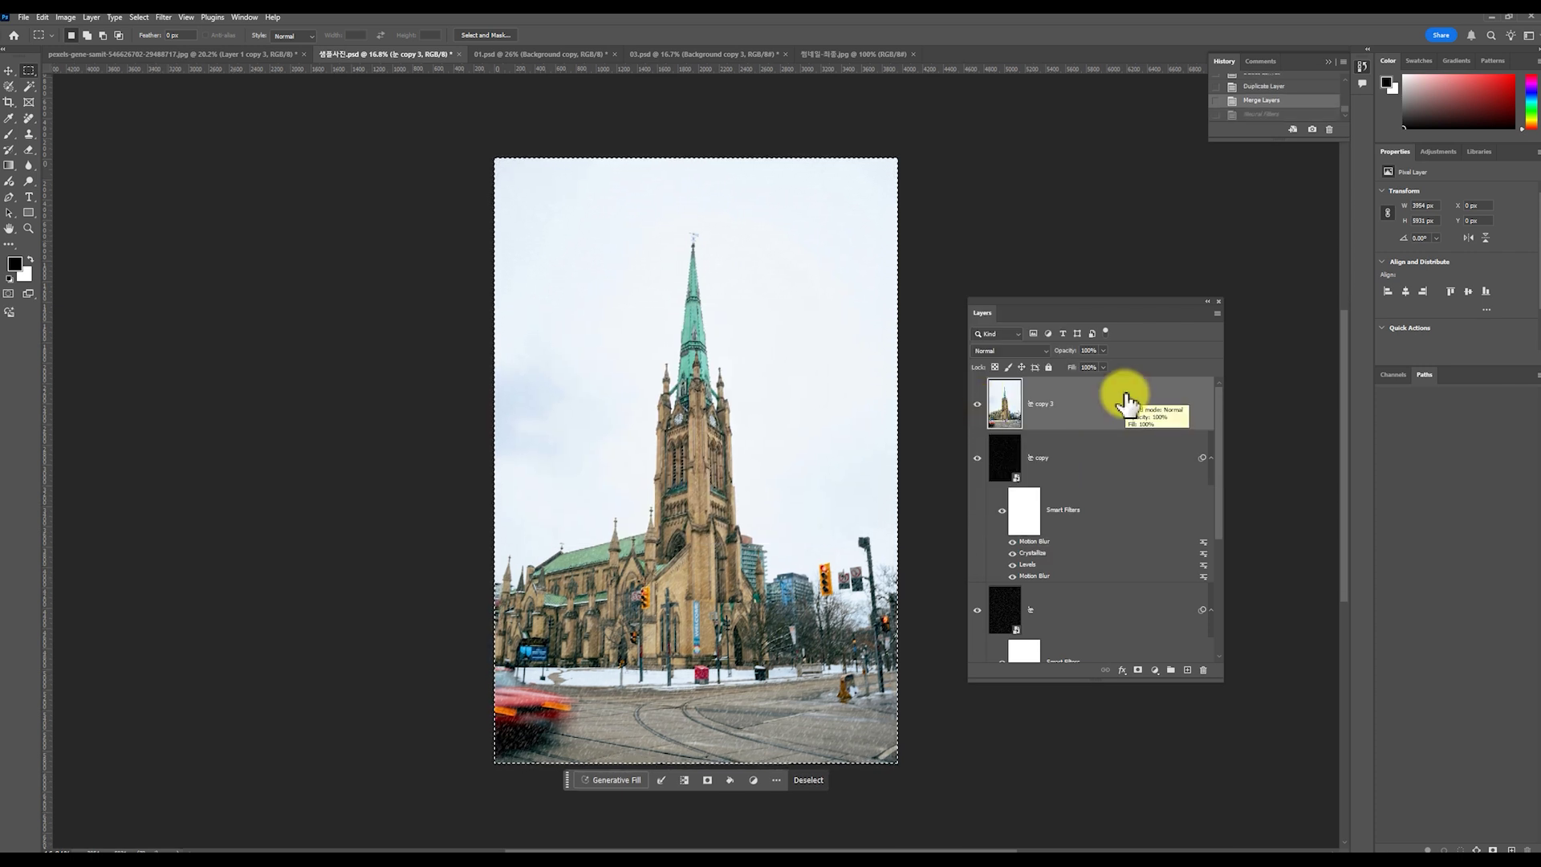
# Add a Color Lookup adjustment layer above the merged image using the Candlelight.CUBE 3DLUT file
pyautogui.click(1155, 670)
pyautogui.click(1212, 607)
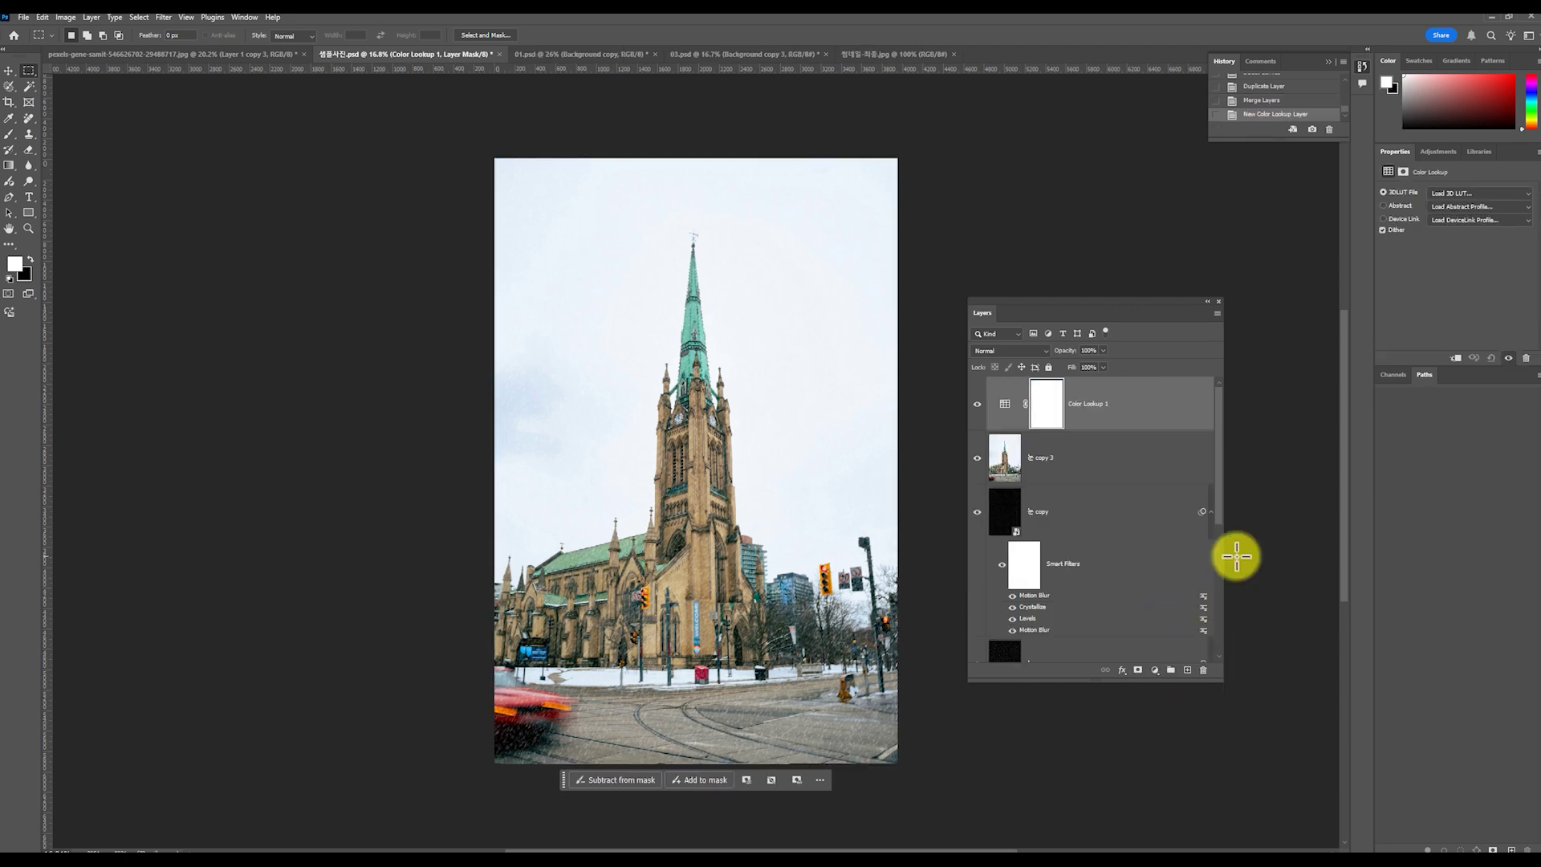
pyautogui.click(1458, 195)
pyautogui.click(1411, 286)
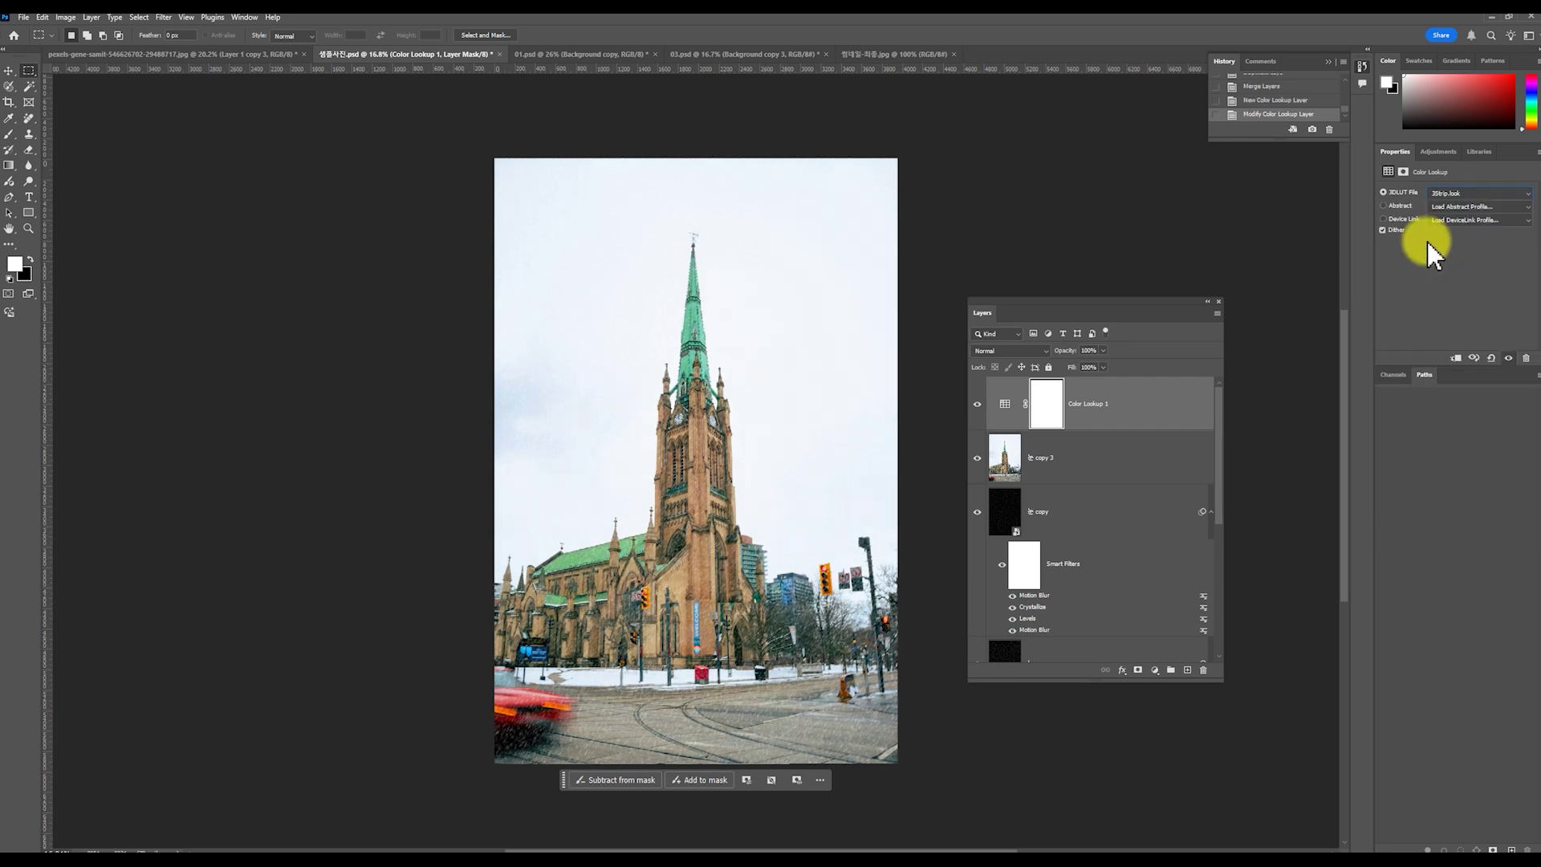
pyautogui.press('Up')
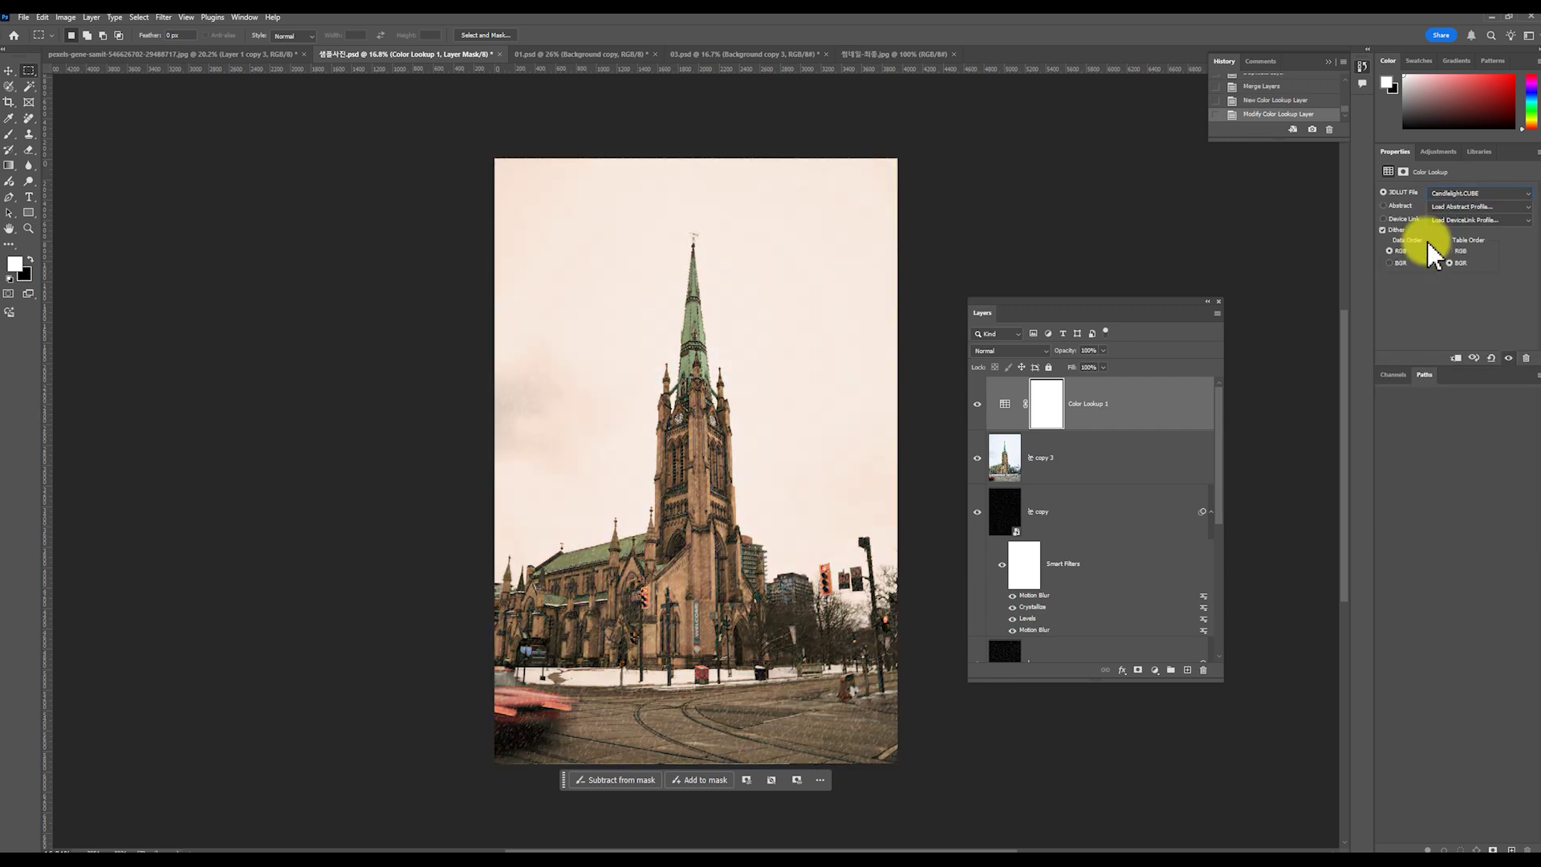
# Duplicate the Color Lookup layer, hide the original, and set the copy's 3DLUT file to Moonlight.3DL
pyautogui.hotkey('ctrl', ',')
pyautogui.hotkey('ctrl', 'j')
pyautogui.hotkey('ctrl', ',')
pyautogui.click(1441, 195)
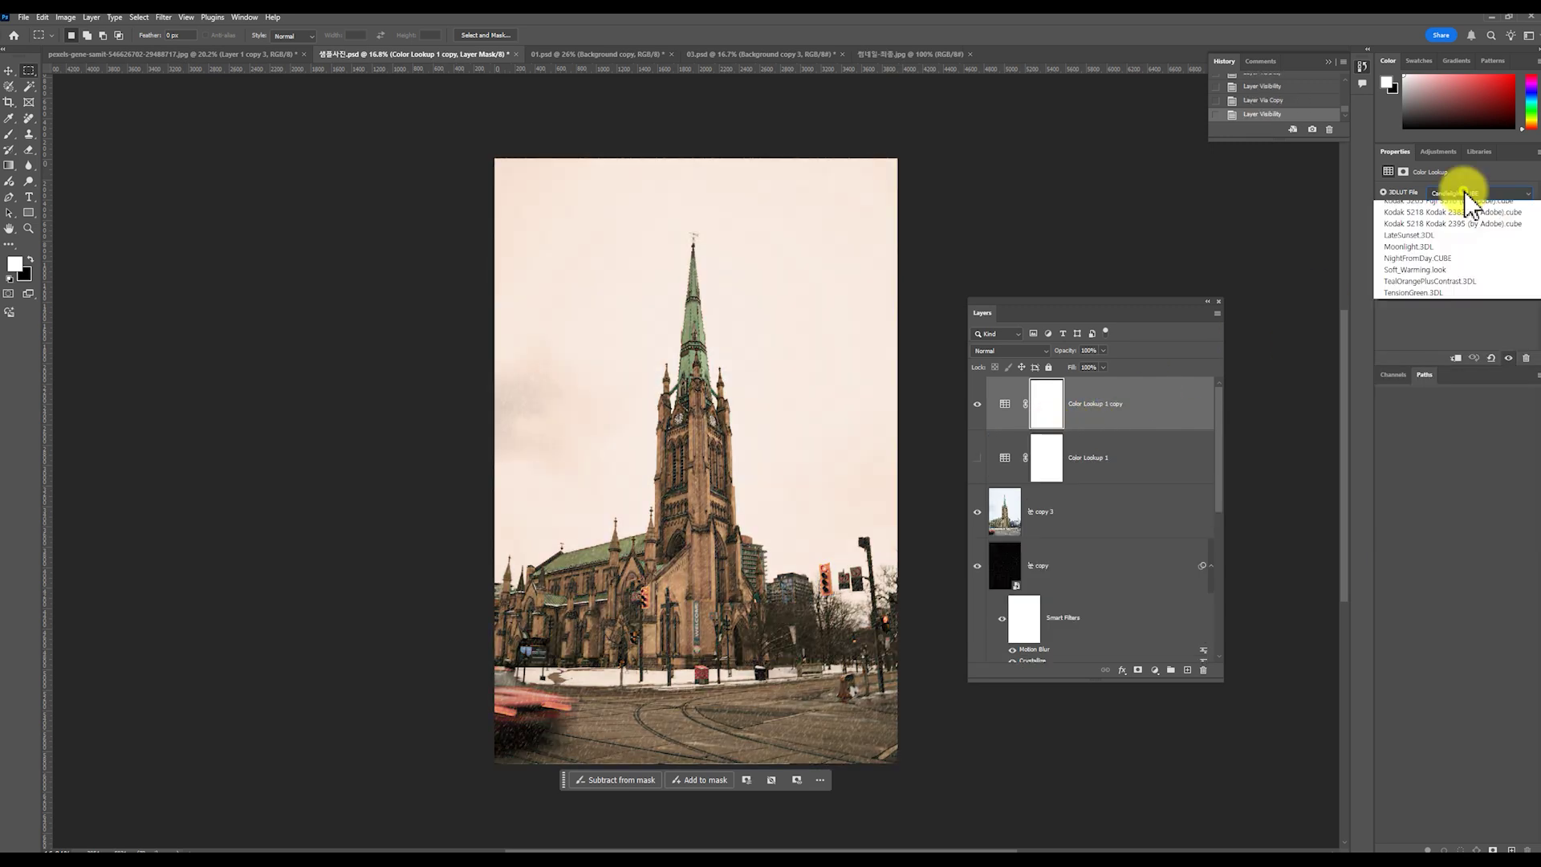
pyautogui.click(1442, 494)
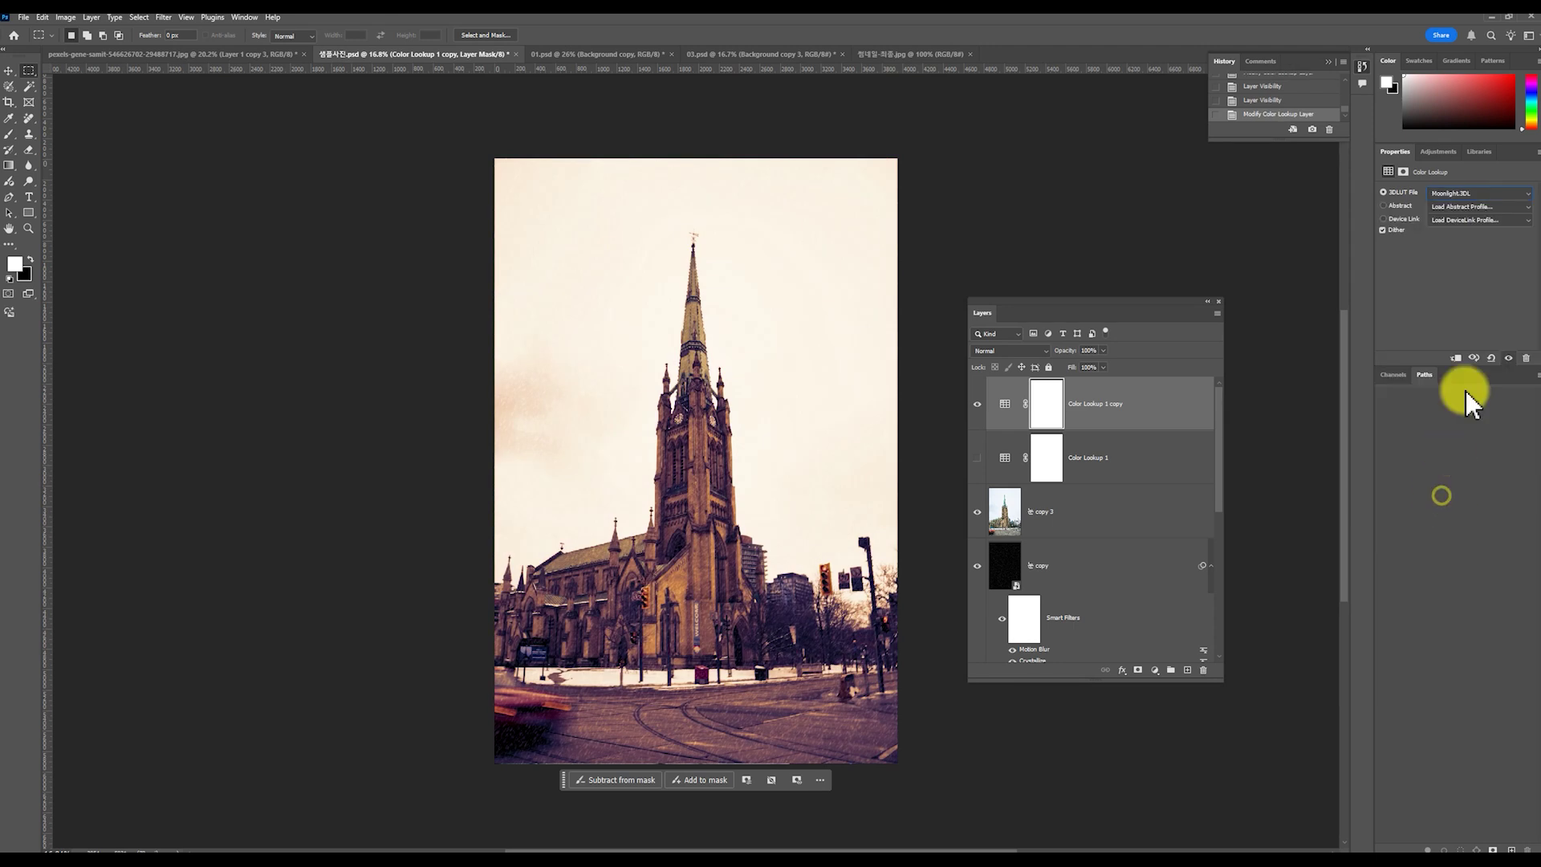
# Set the Color Lookup 1 copy layer's 3DLUT file to NightFromDay.CUBE and compare the image with and without the adjustment
pyautogui.click(1462, 195)
pyautogui.click(1473, 506)
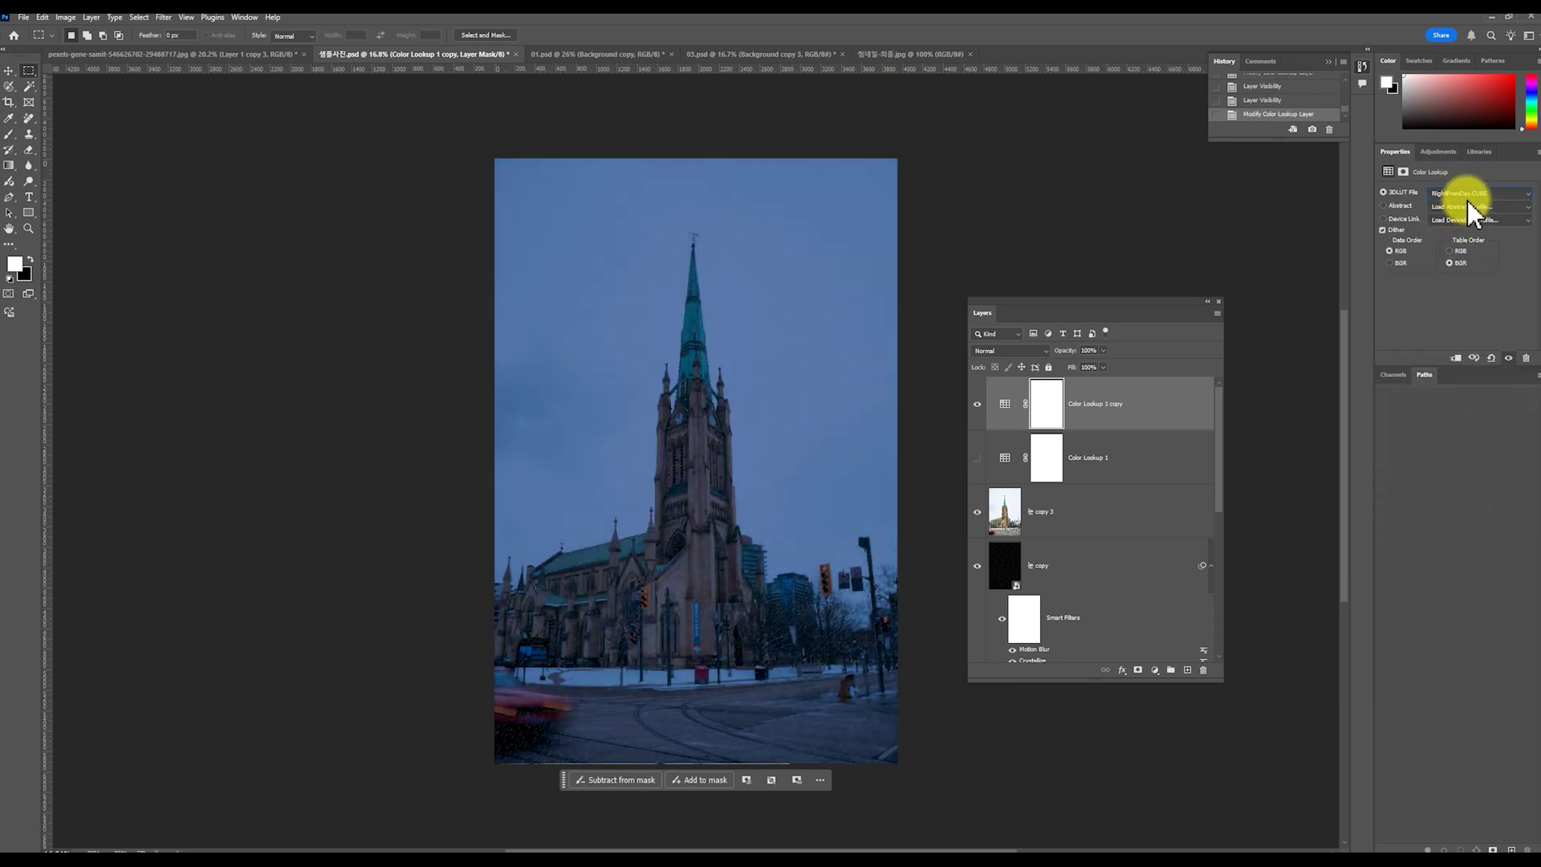
pyautogui.click(977, 404)
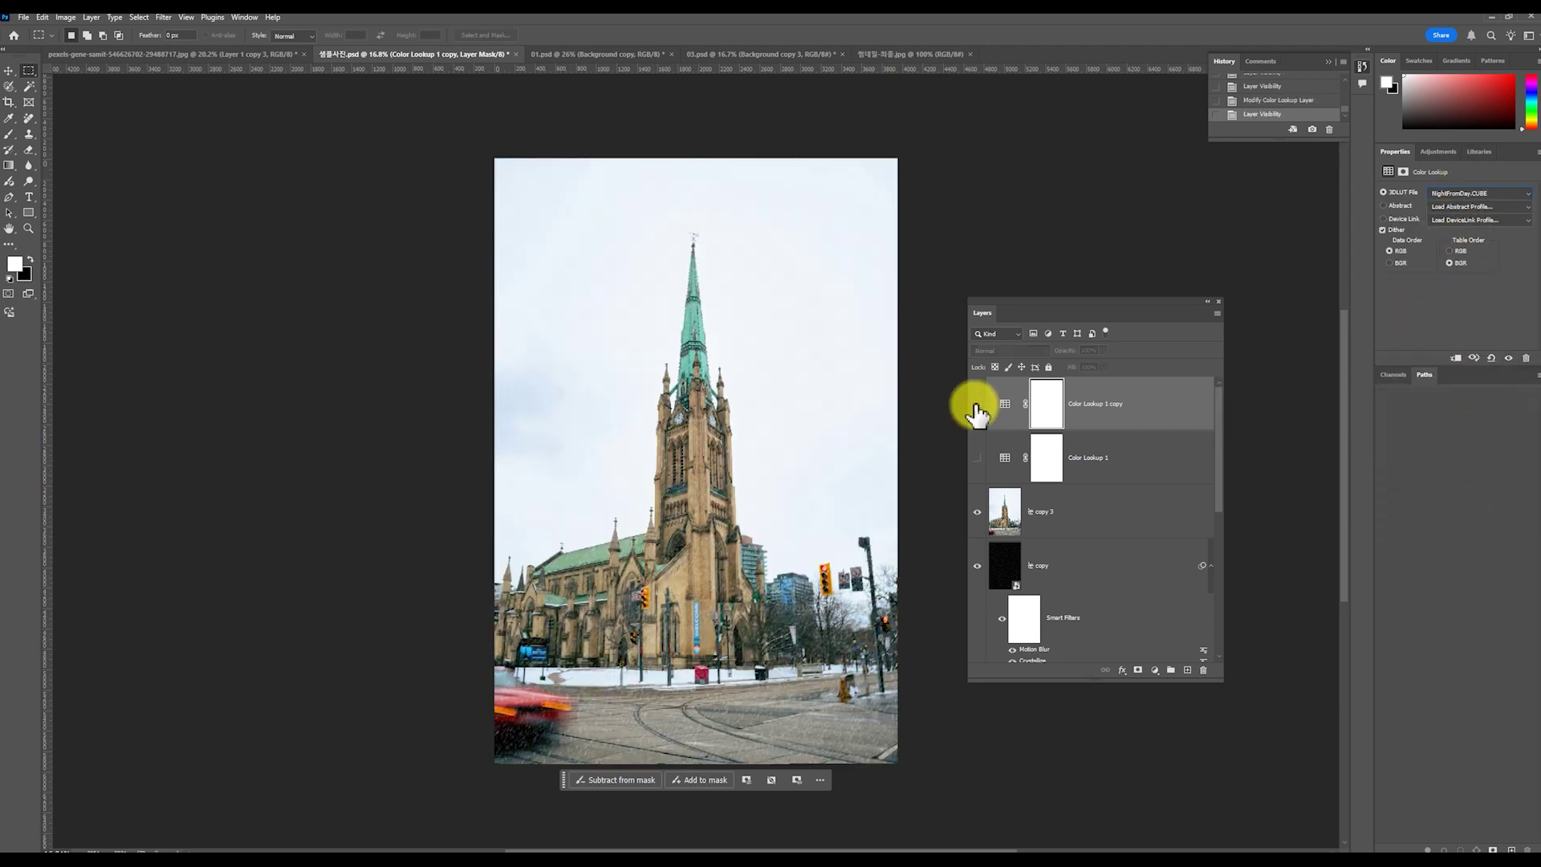
pyautogui.click(977, 404)
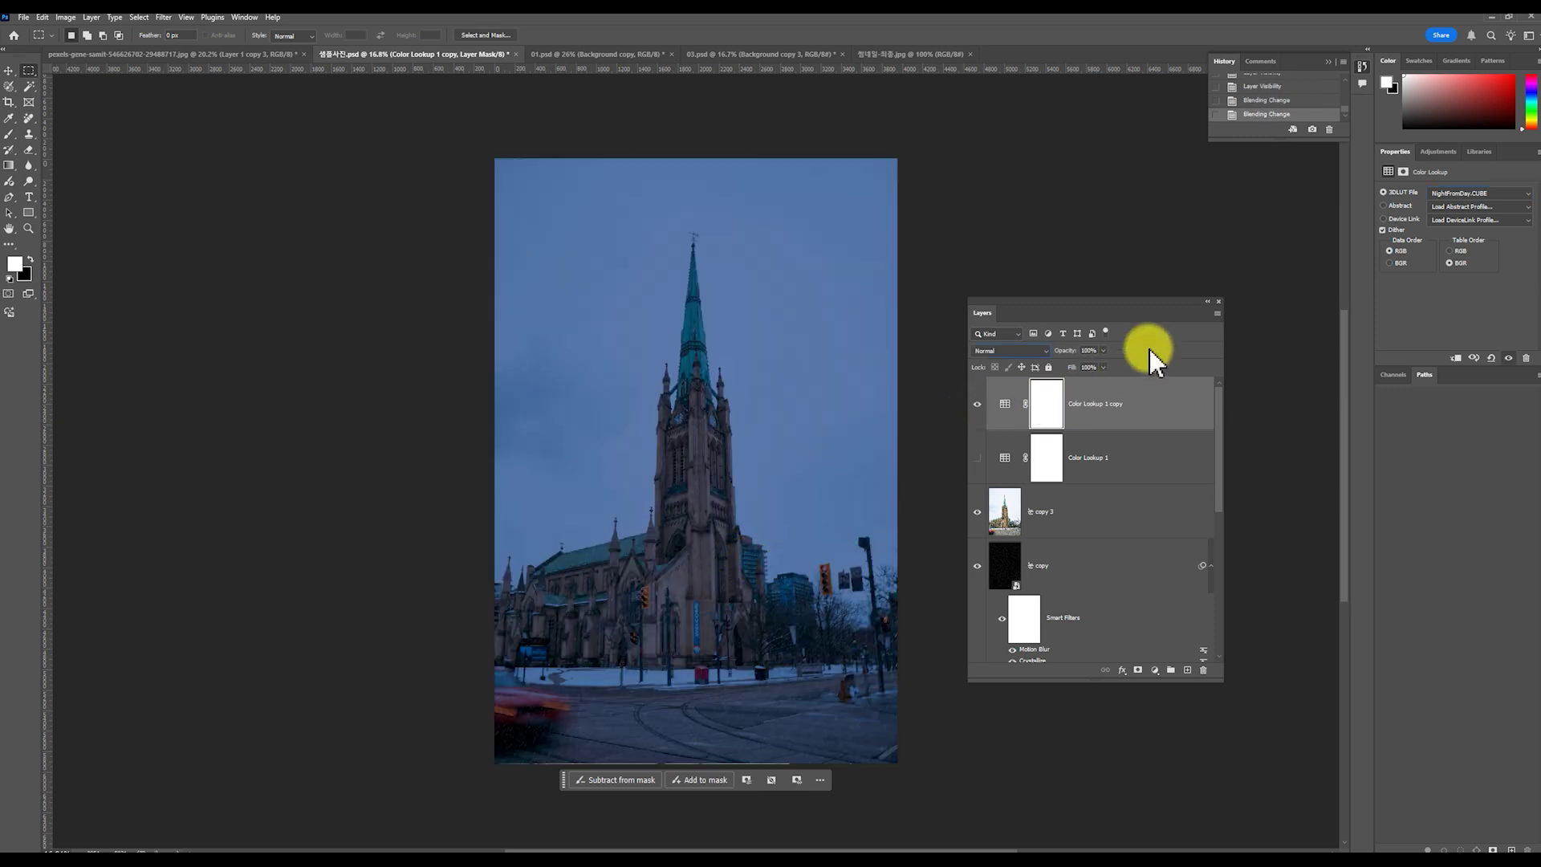
# Try a reduced opacity on the Color Lookup 1 copy layer, compare the effect, and restore the opacity to 100%
pyautogui.click(1104, 350)
pyautogui.moveTo(1084, 365); pyautogui.dragTo(1090, 367)
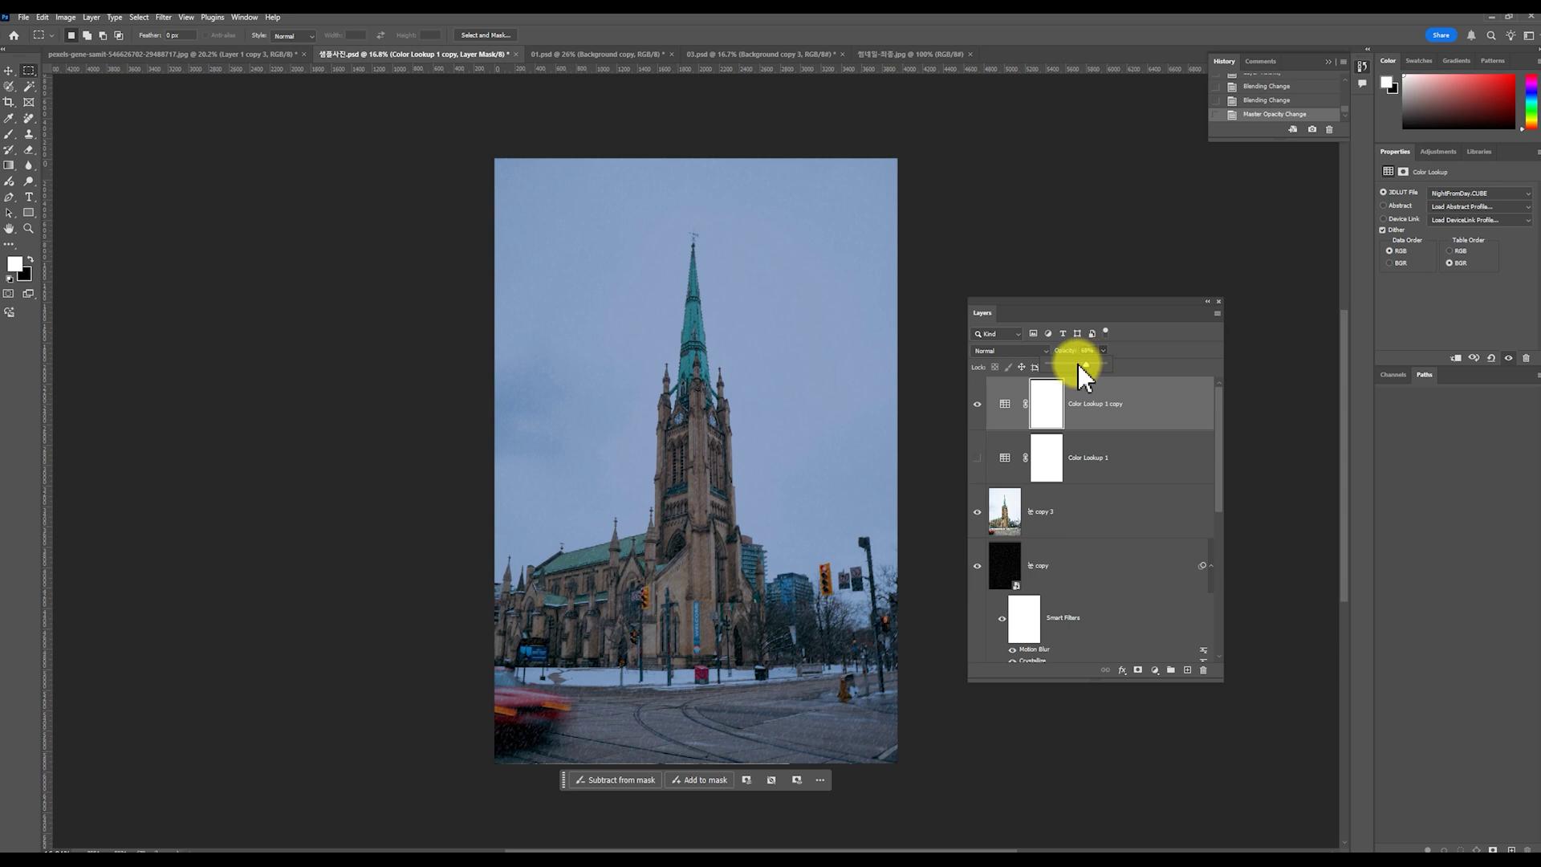
pyautogui.click(977, 405)
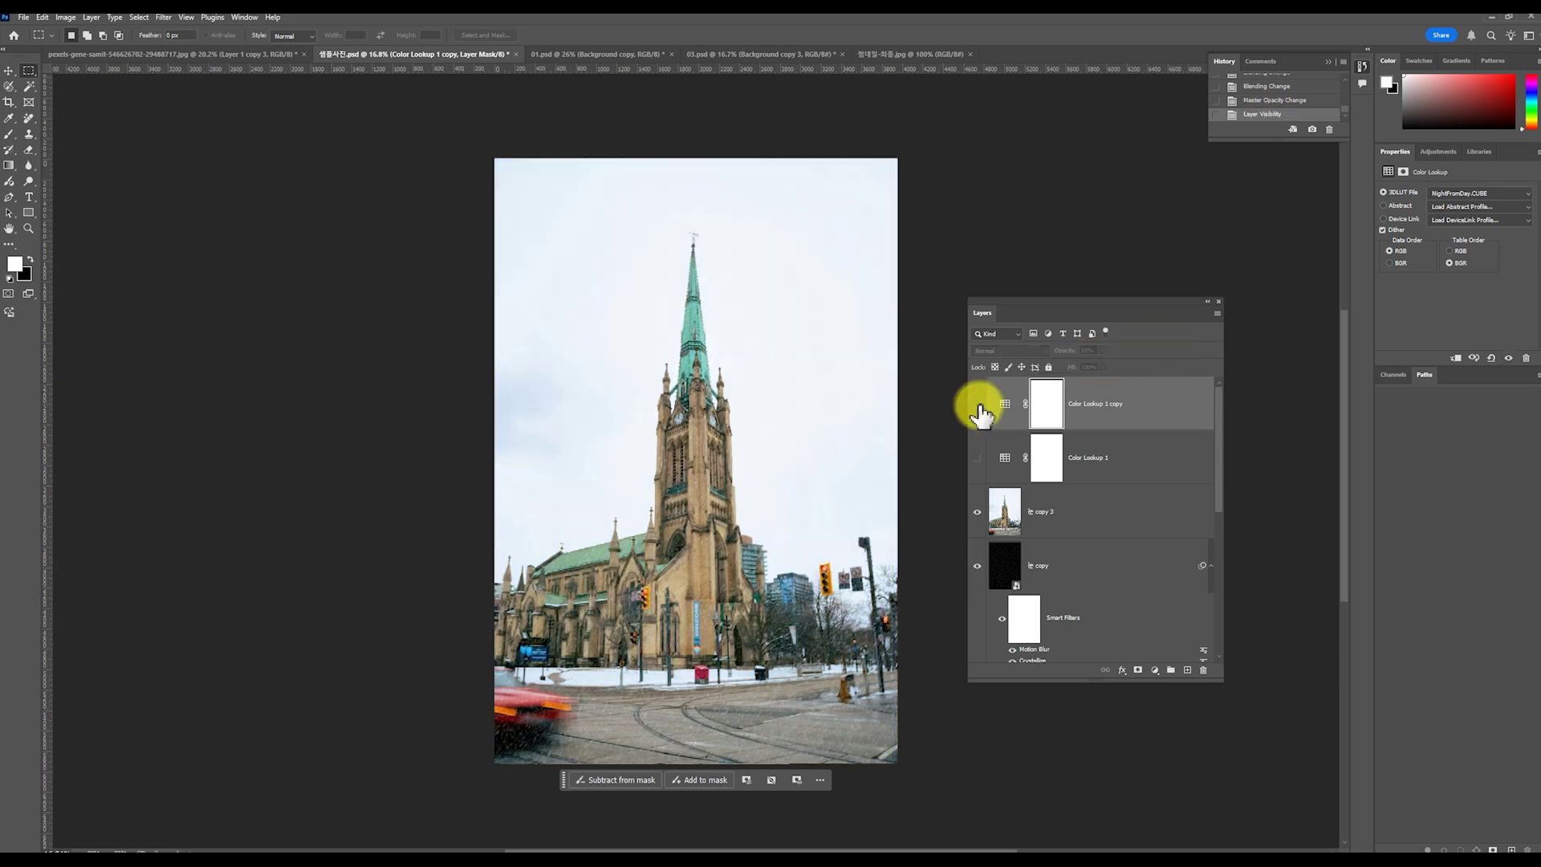
pyautogui.click(978, 406)
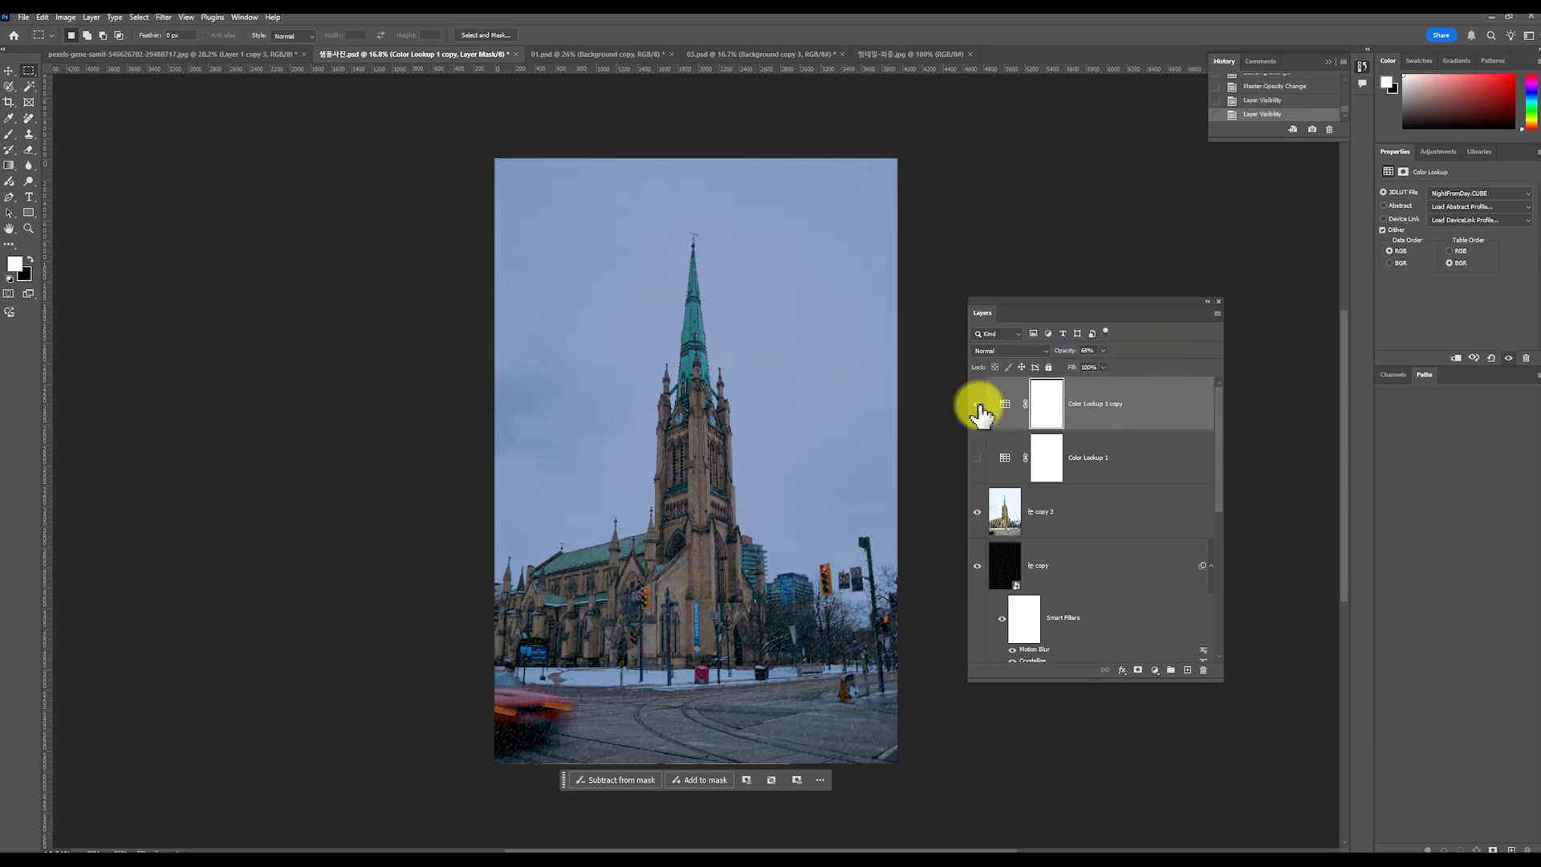
pyautogui.moveTo(1104, 351); pyautogui.dragTo(1120, 353)
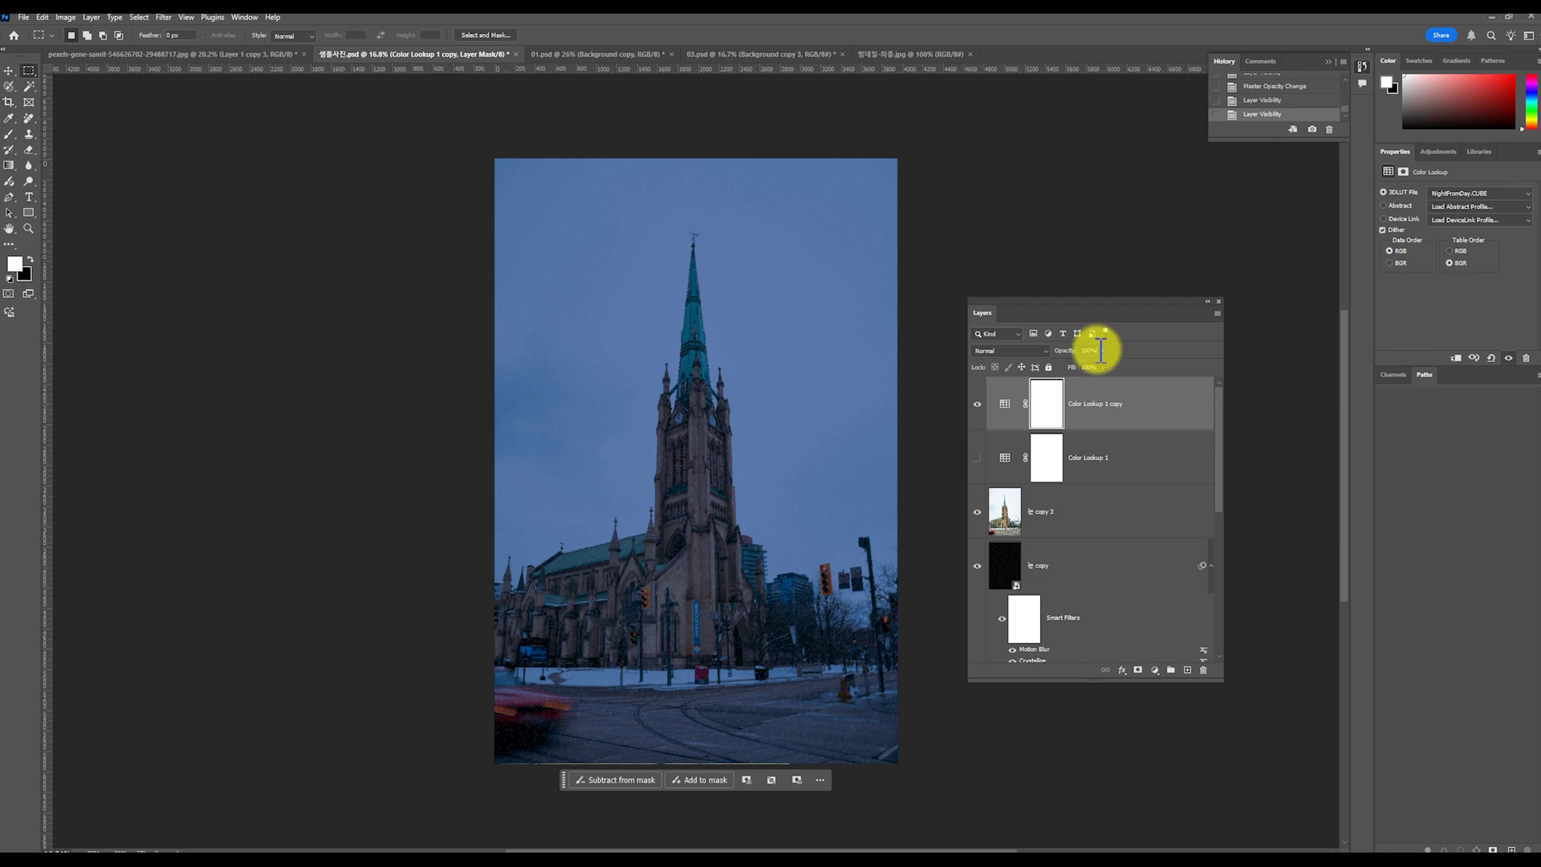
# Toggle the Color Lookup 1 copy layer's visibility to compare the night grade with the ungraded photo, leaving the layer hidden
pyautogui.click(978, 403)
pyautogui.click(978, 404)
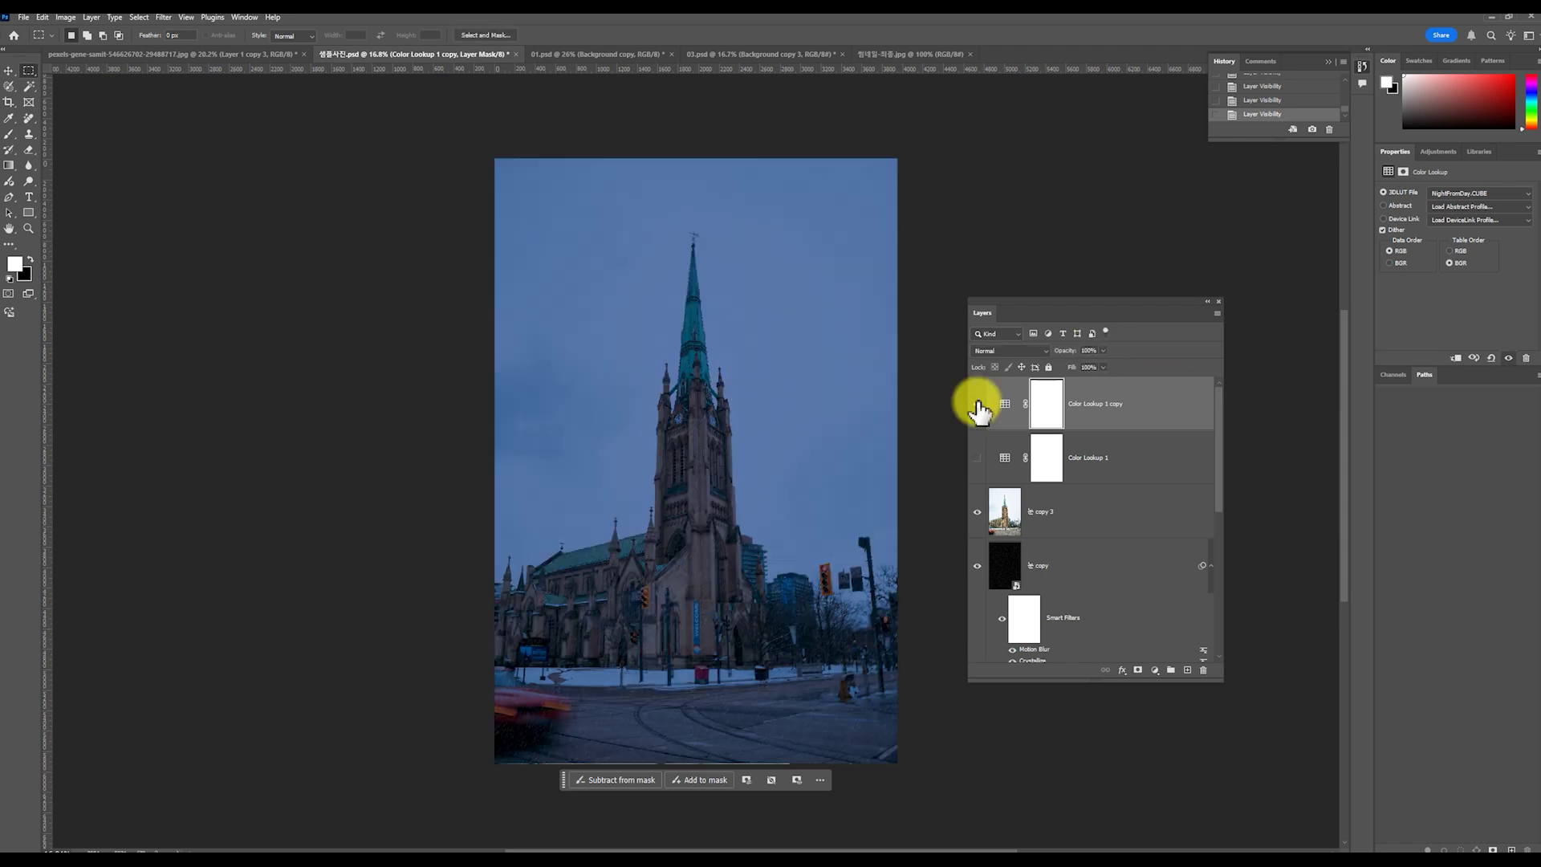
pyautogui.click(978, 404)
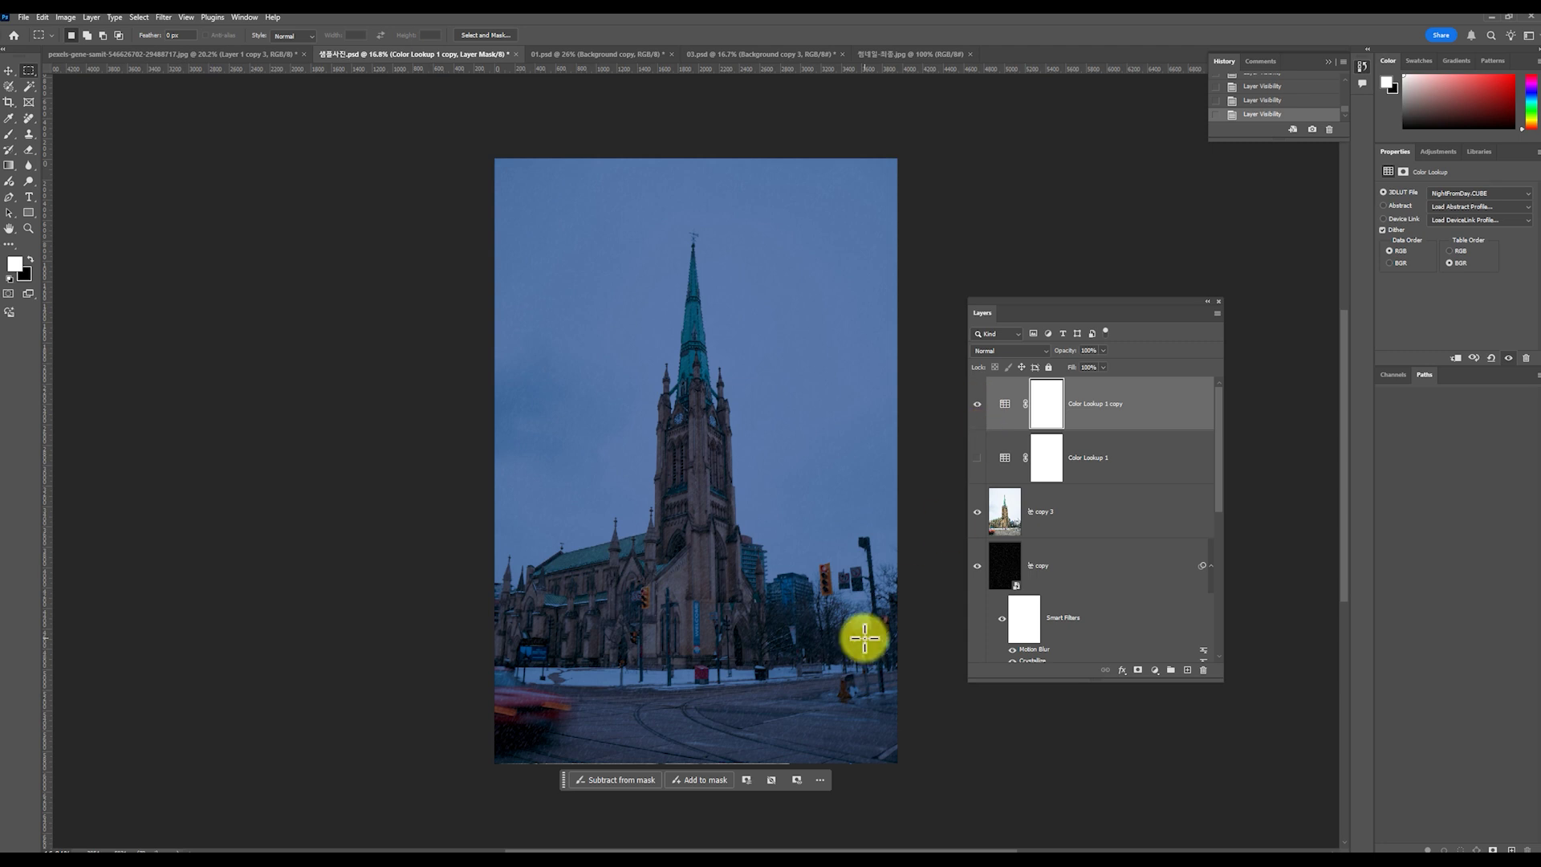
pyautogui.click(977, 405)
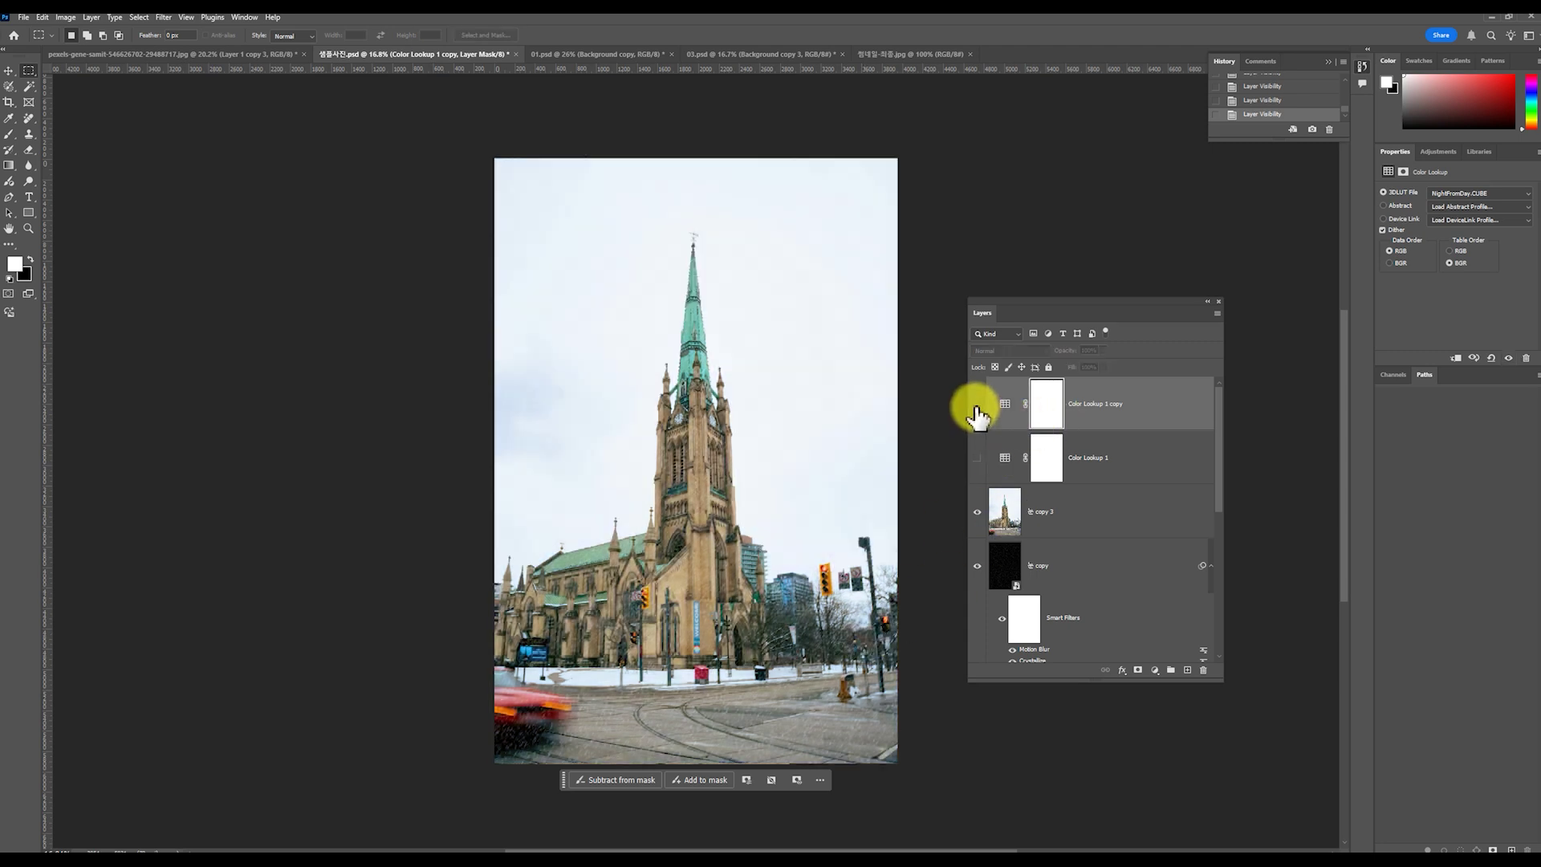
pyautogui.click(977, 405)
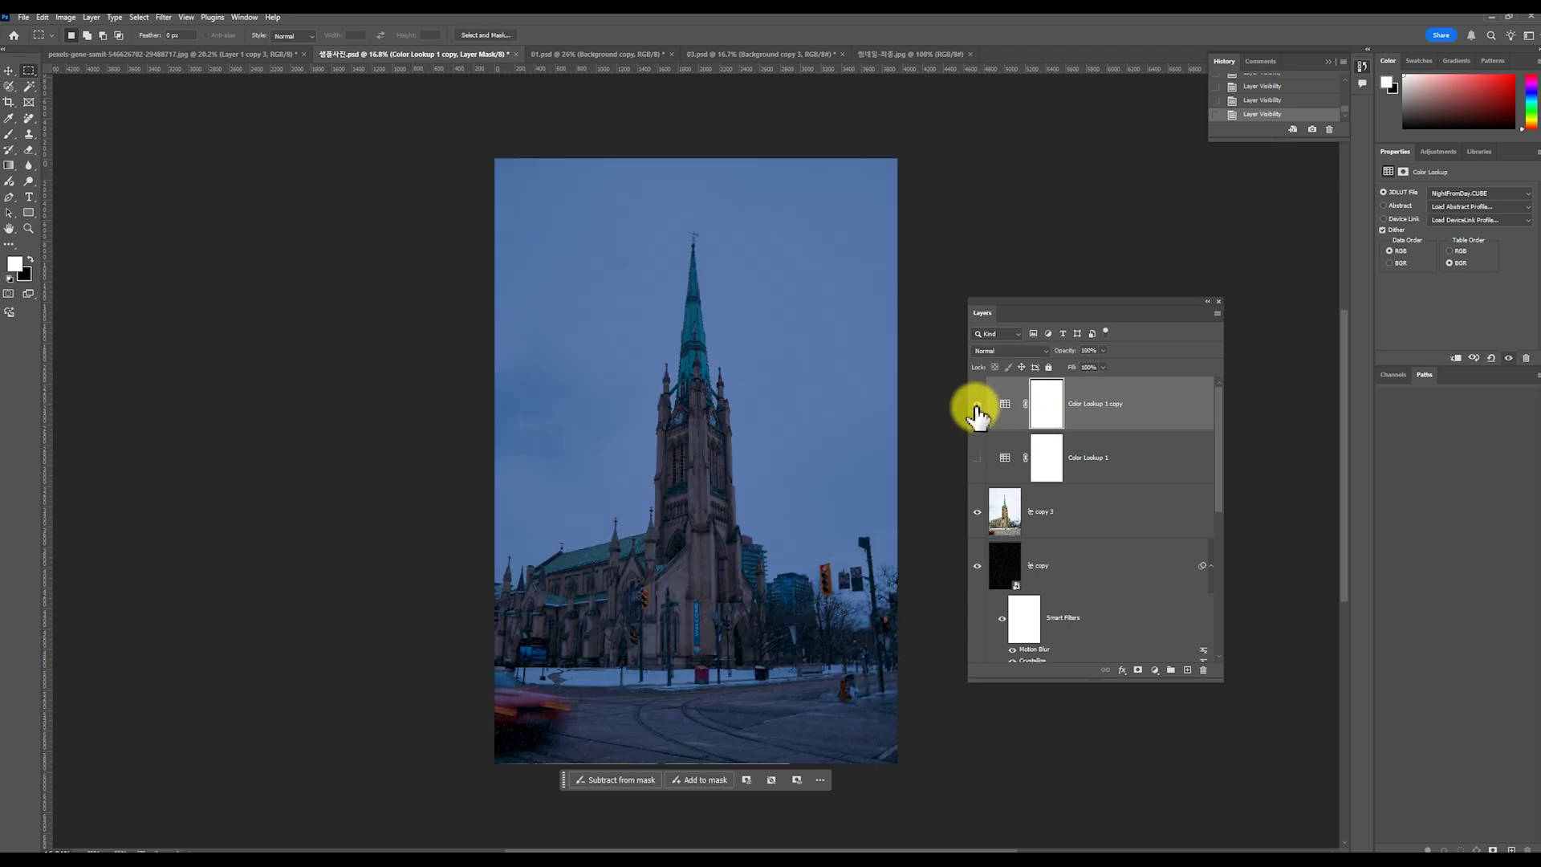
pyautogui.click(977, 406)
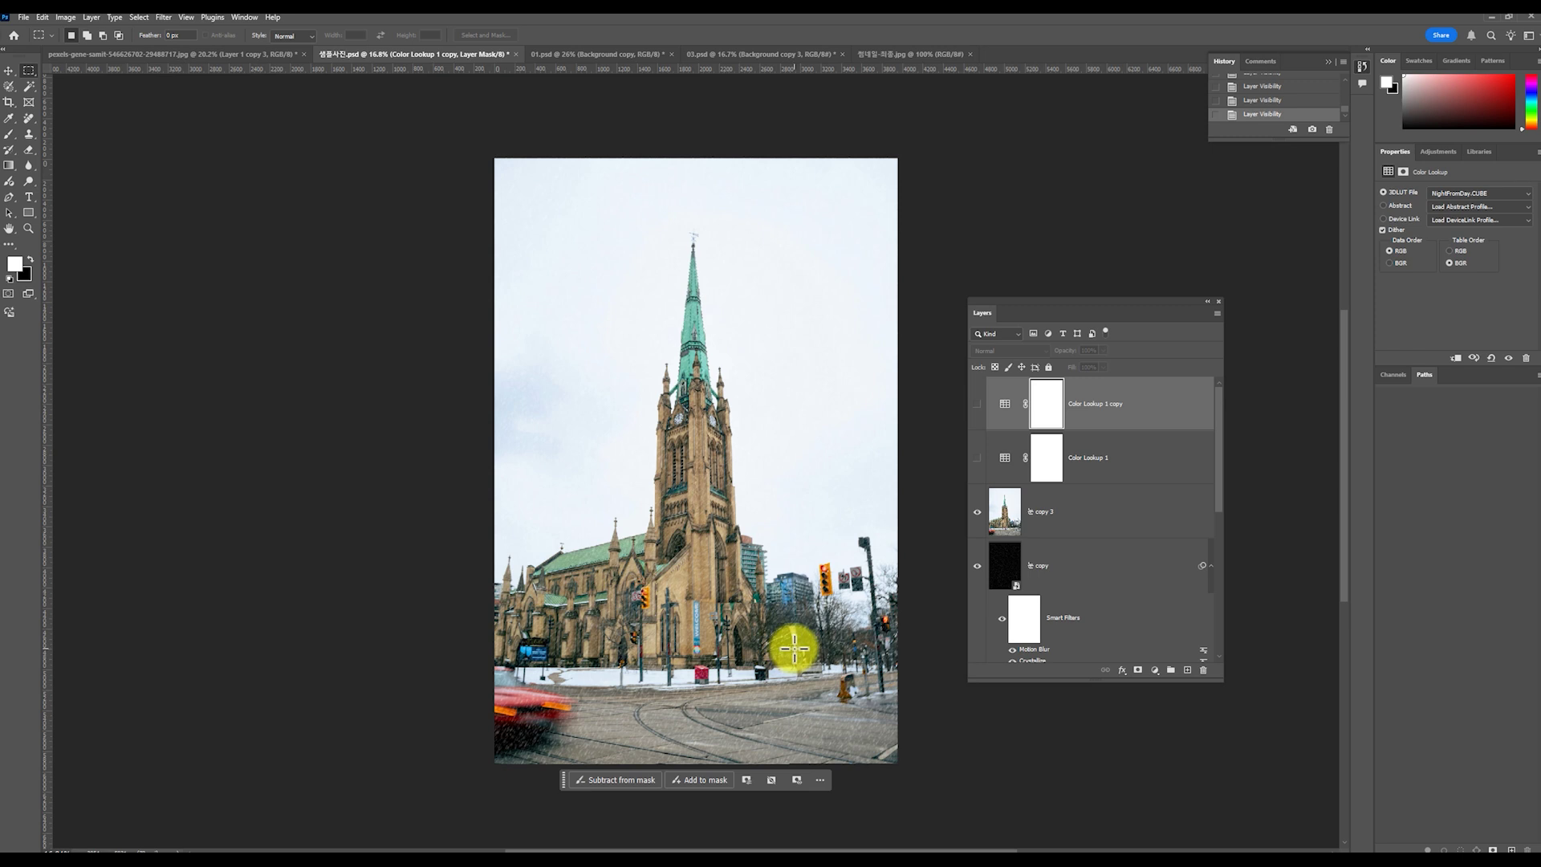